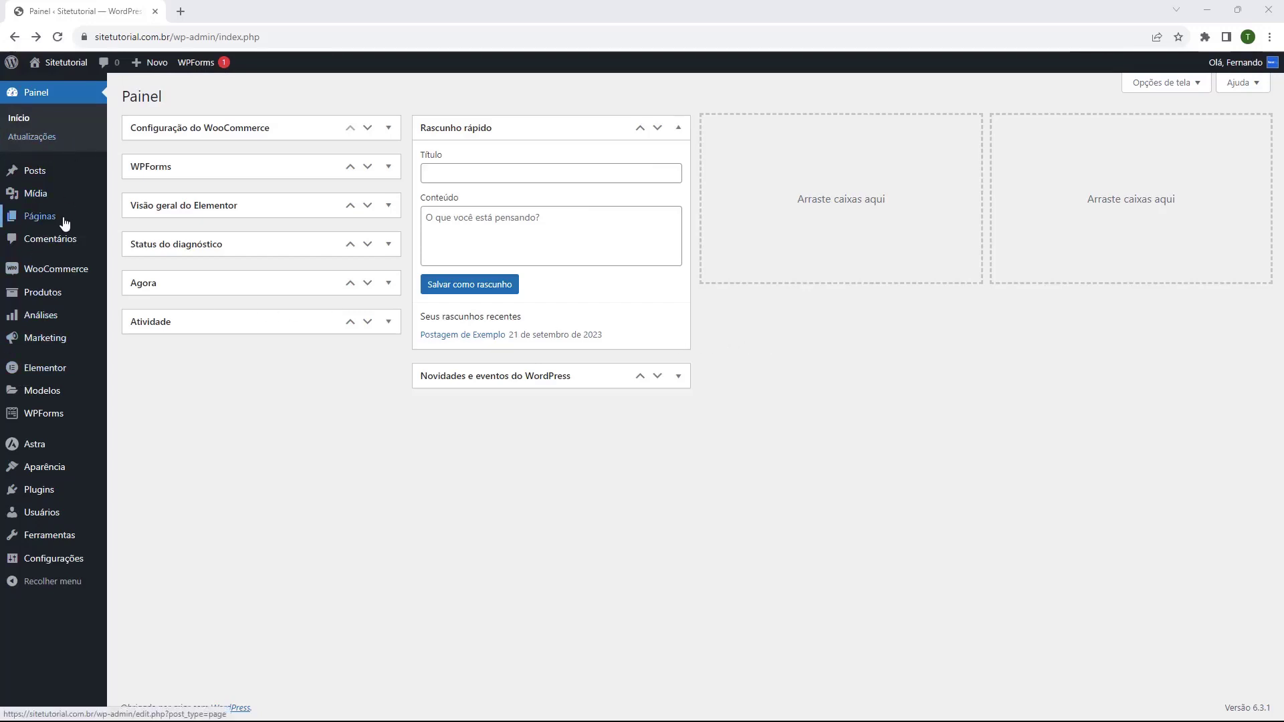
# - Open the main page "Inicio" from the site's page list for editing with Elementor
pyautogui.moveTo(37, 230)
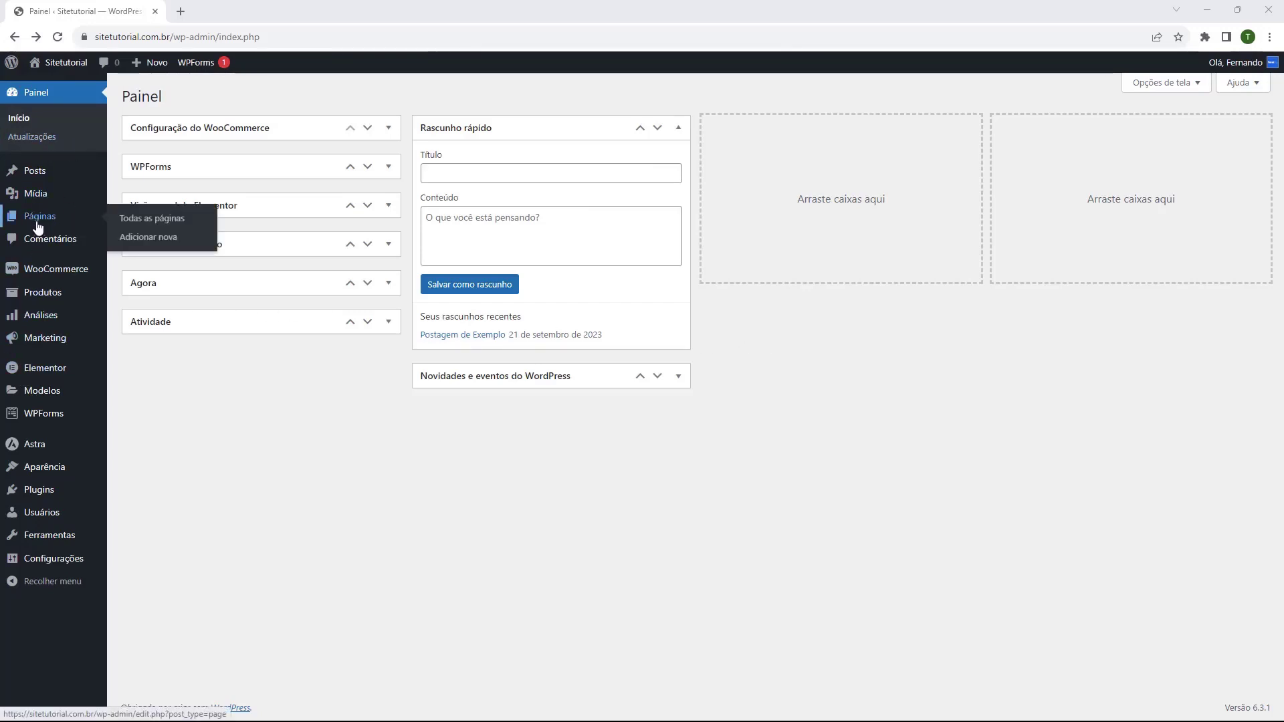
pyautogui.click(37, 225)
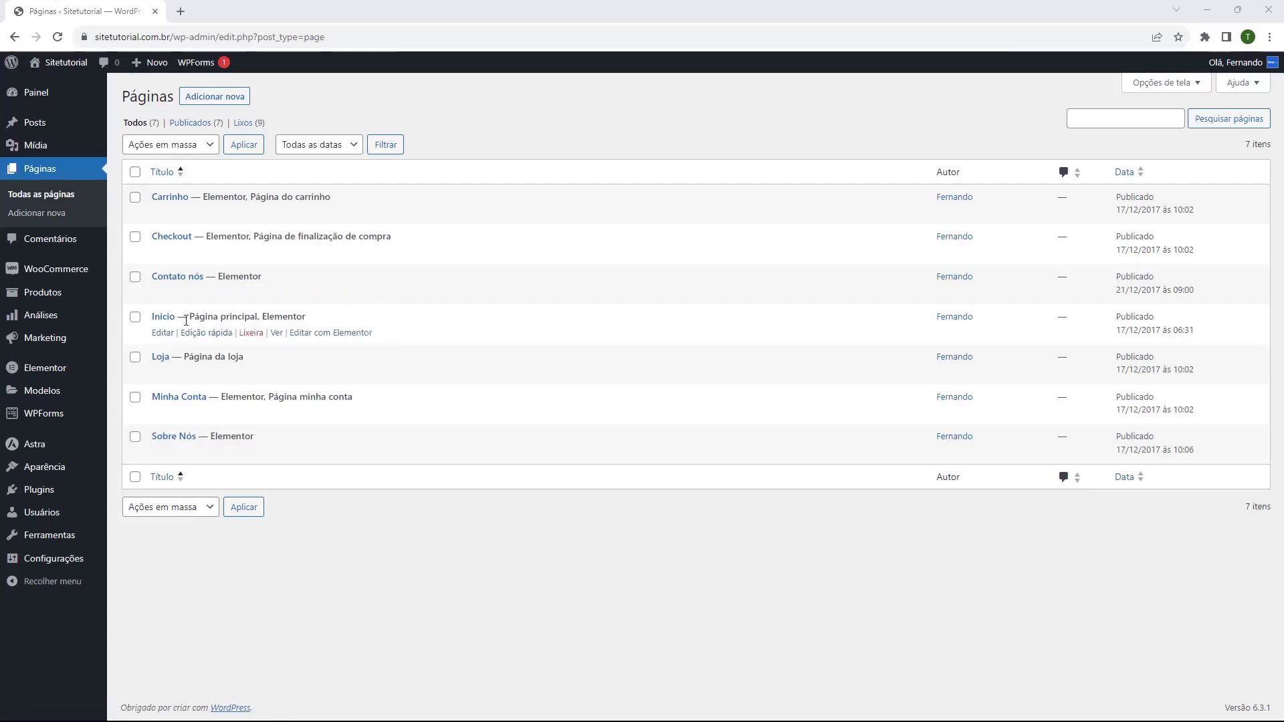
pyautogui.moveTo(191, 319); pyautogui.dragTo(257, 318)
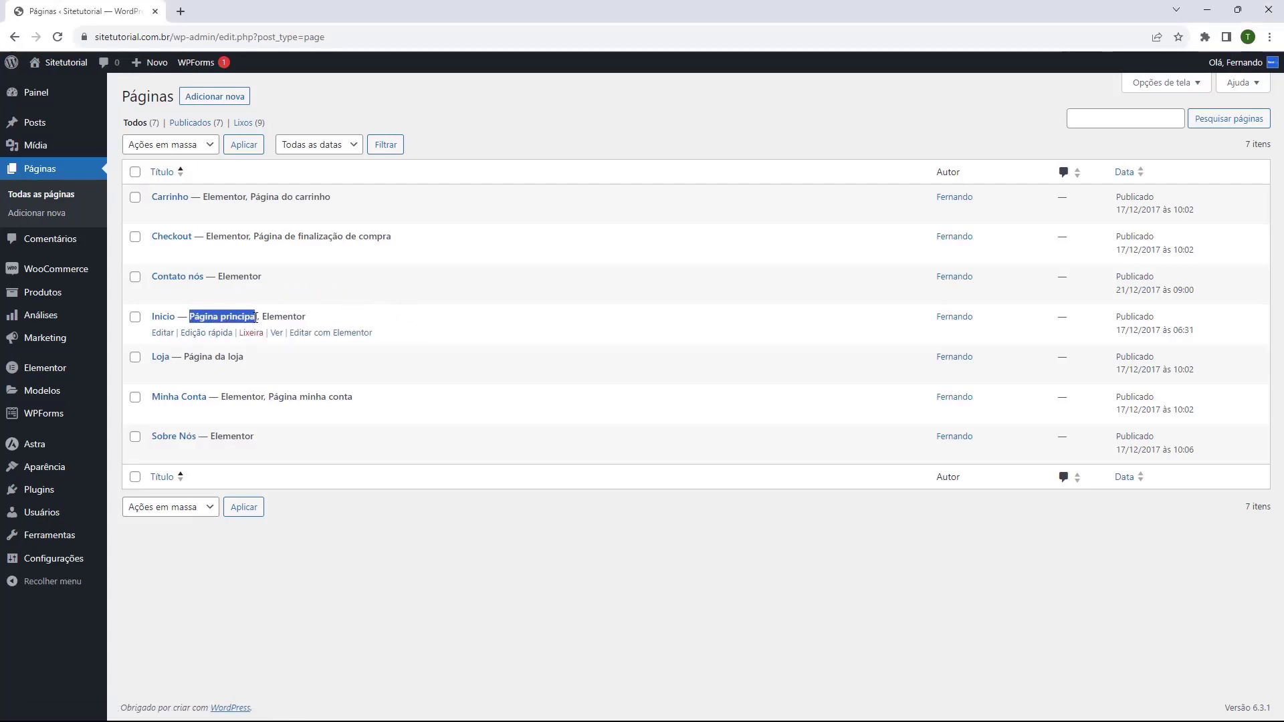
pyautogui.click(240, 318)
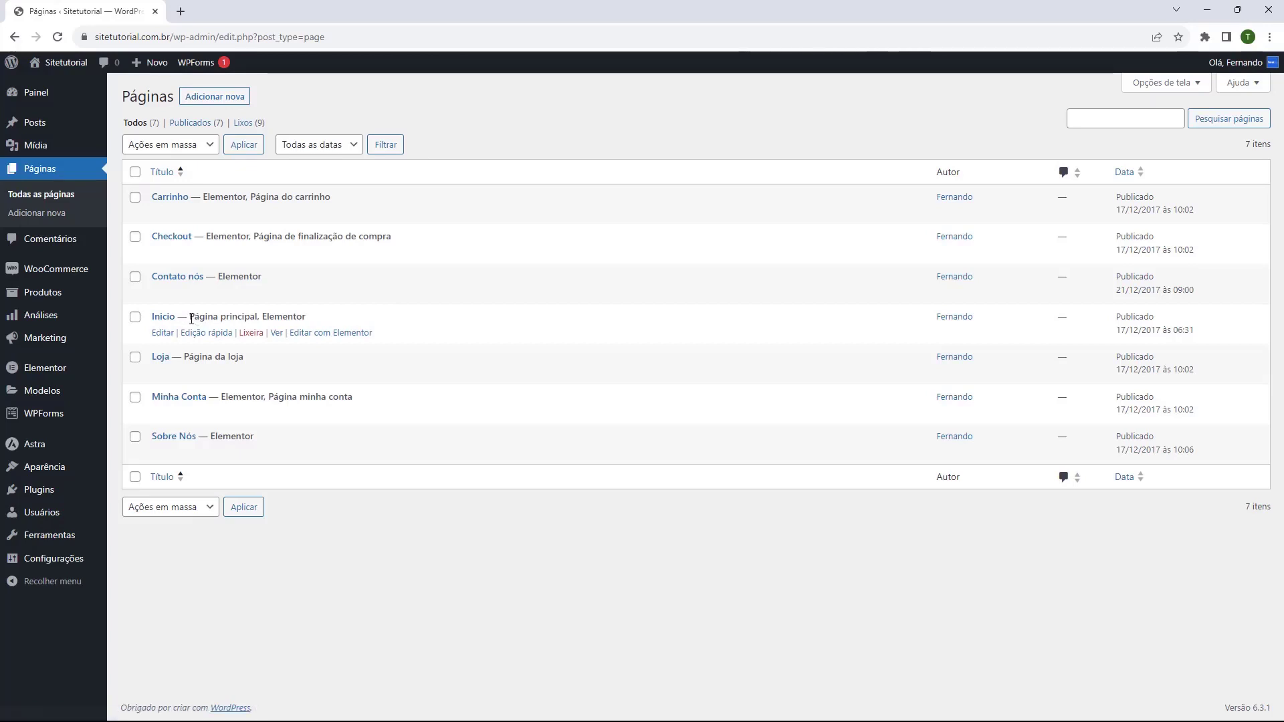
pyautogui.moveTo(191, 319); pyautogui.dragTo(305, 317)
pyautogui.click(297, 317)
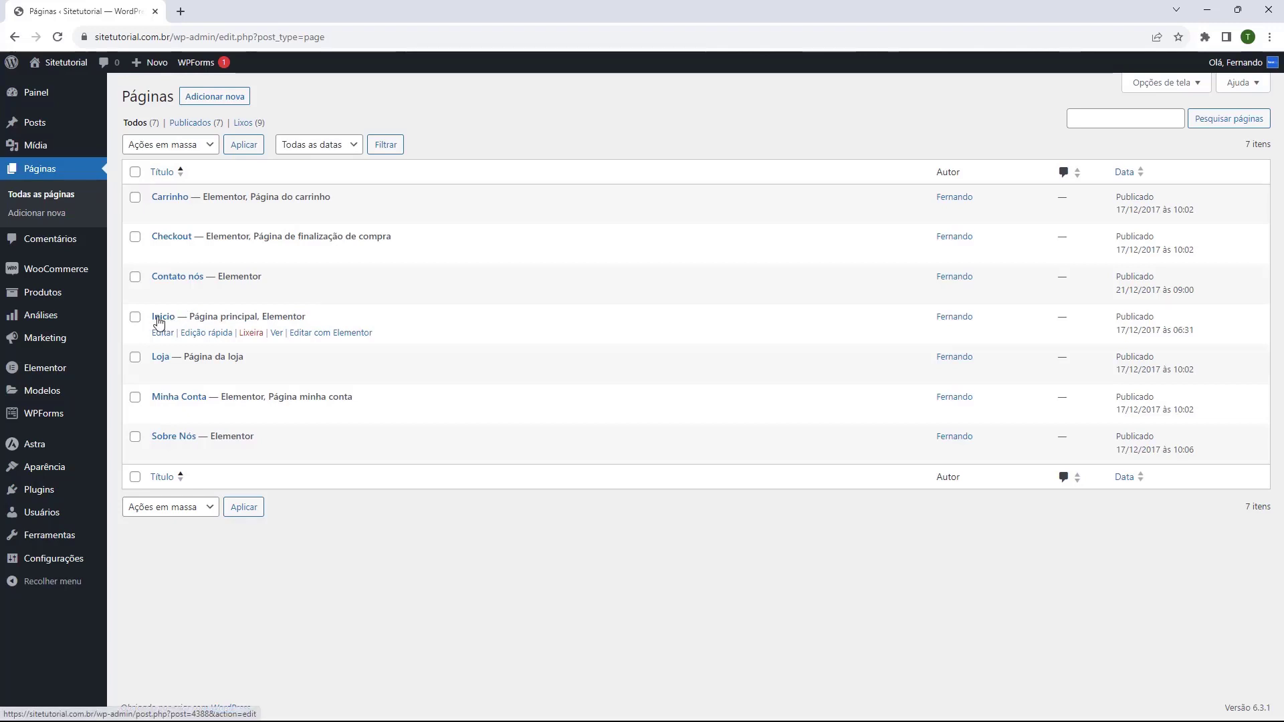
pyautogui.click(301, 334)
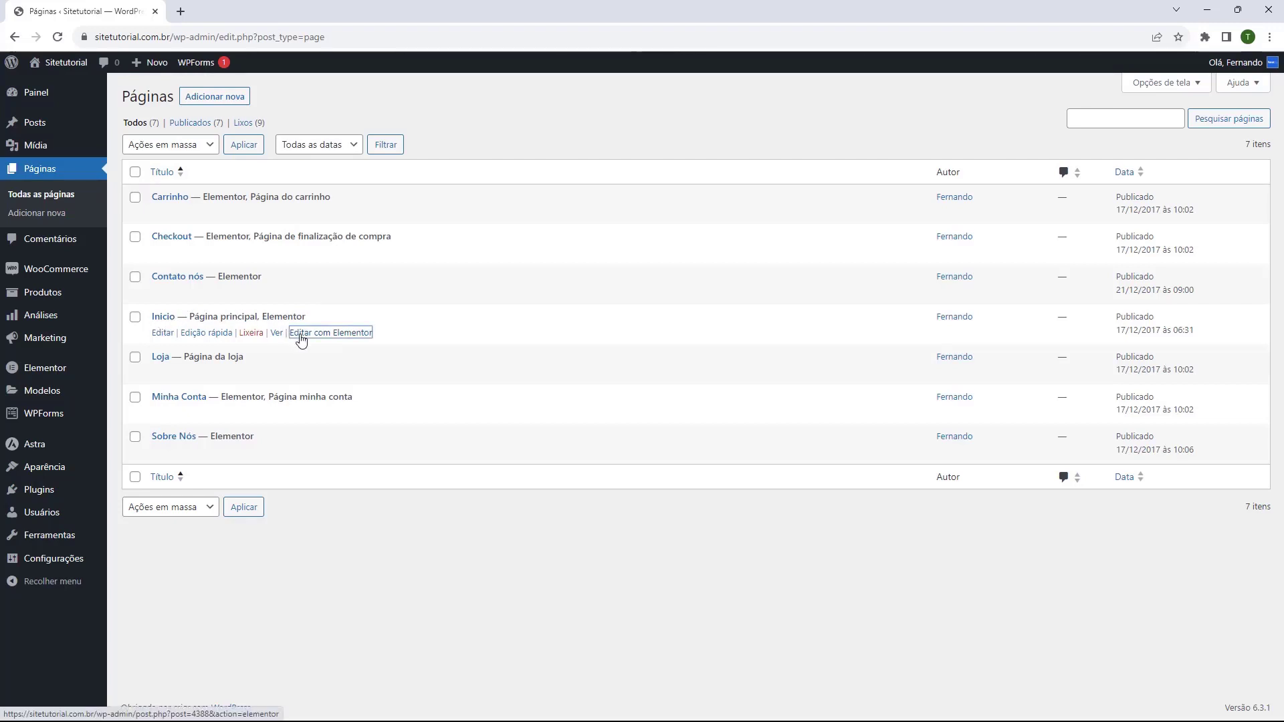
pyautogui.rightClick(359, 665)
pyautogui.click(356, 502)
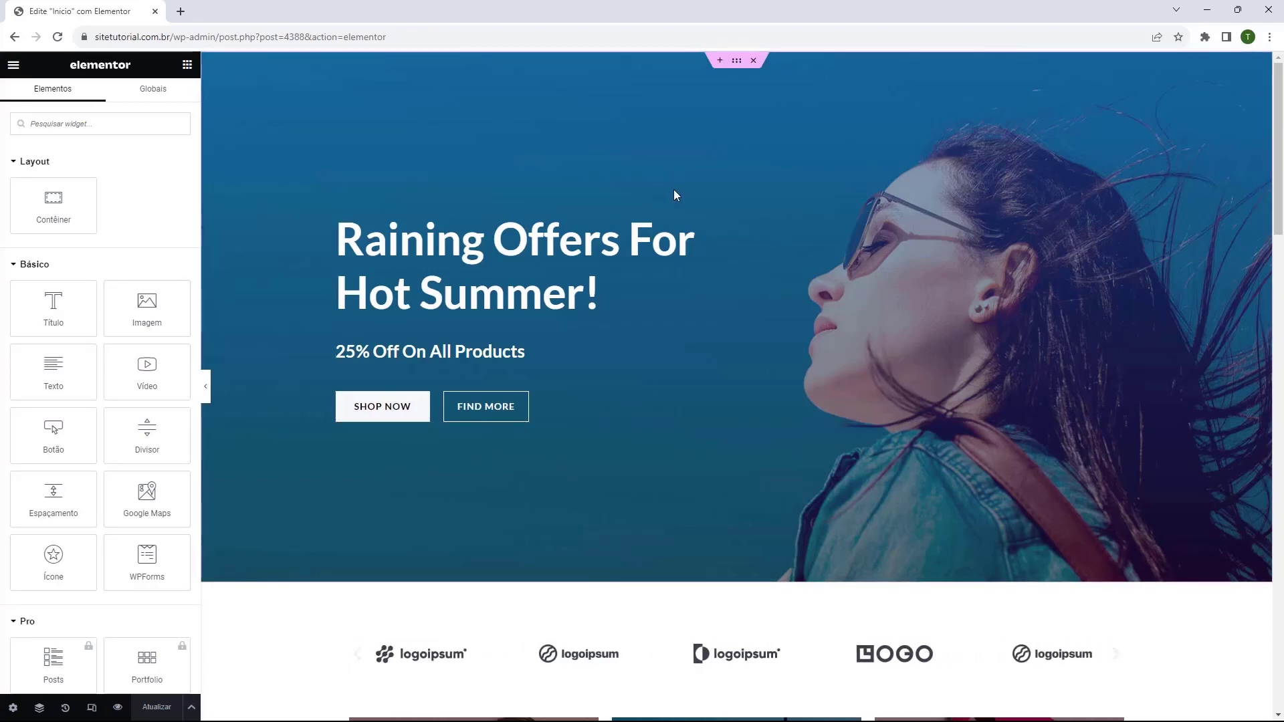
# - Look through the home page's sections, from the hero banner down to the footer and back
pyautogui.scroll(-3, 644, 190)
pyautogui.scroll(-5, 642, 193)
pyautogui.scroll(10, 638, 301)
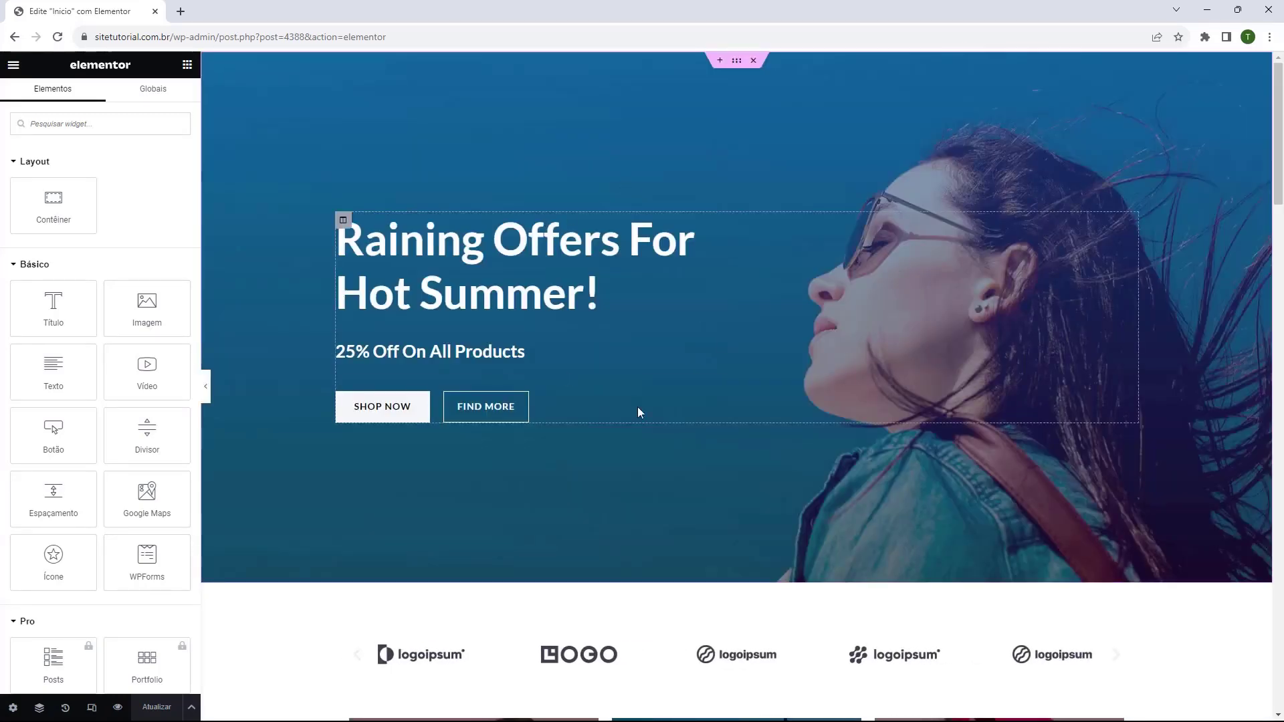
pyautogui.scroll(-15, 562, 190)
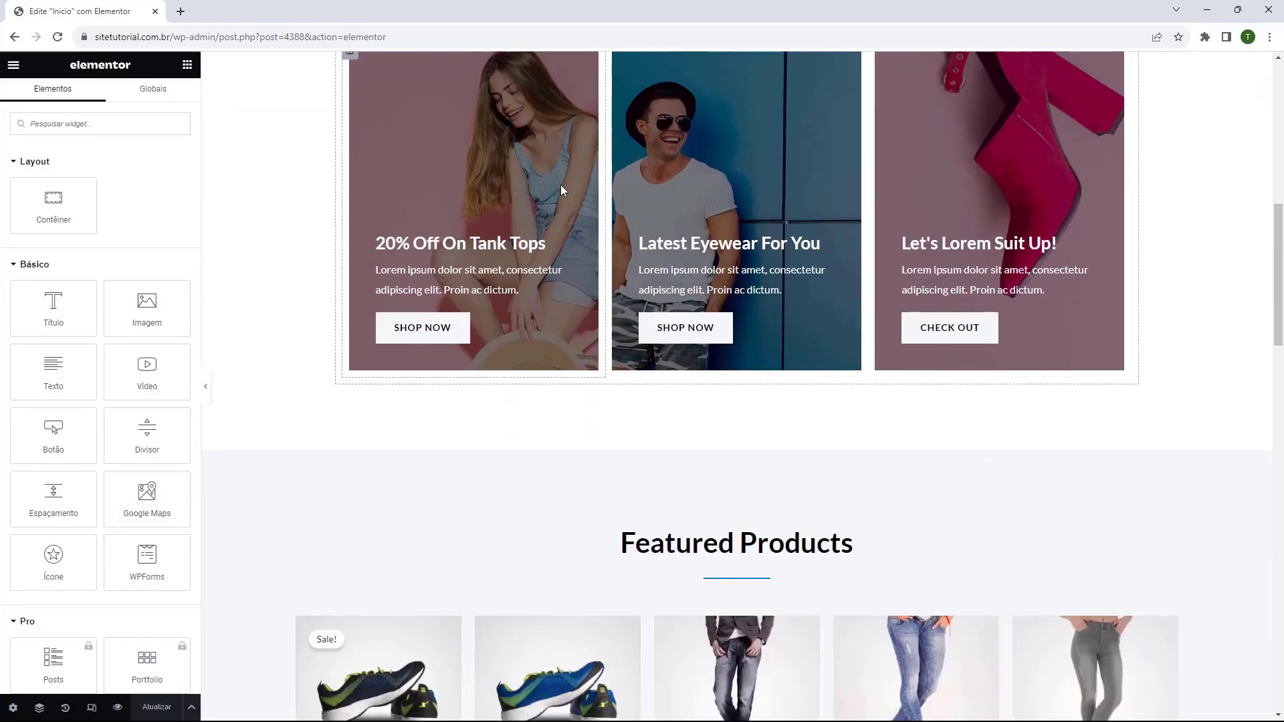
pyautogui.scroll(-15, 563, 191)
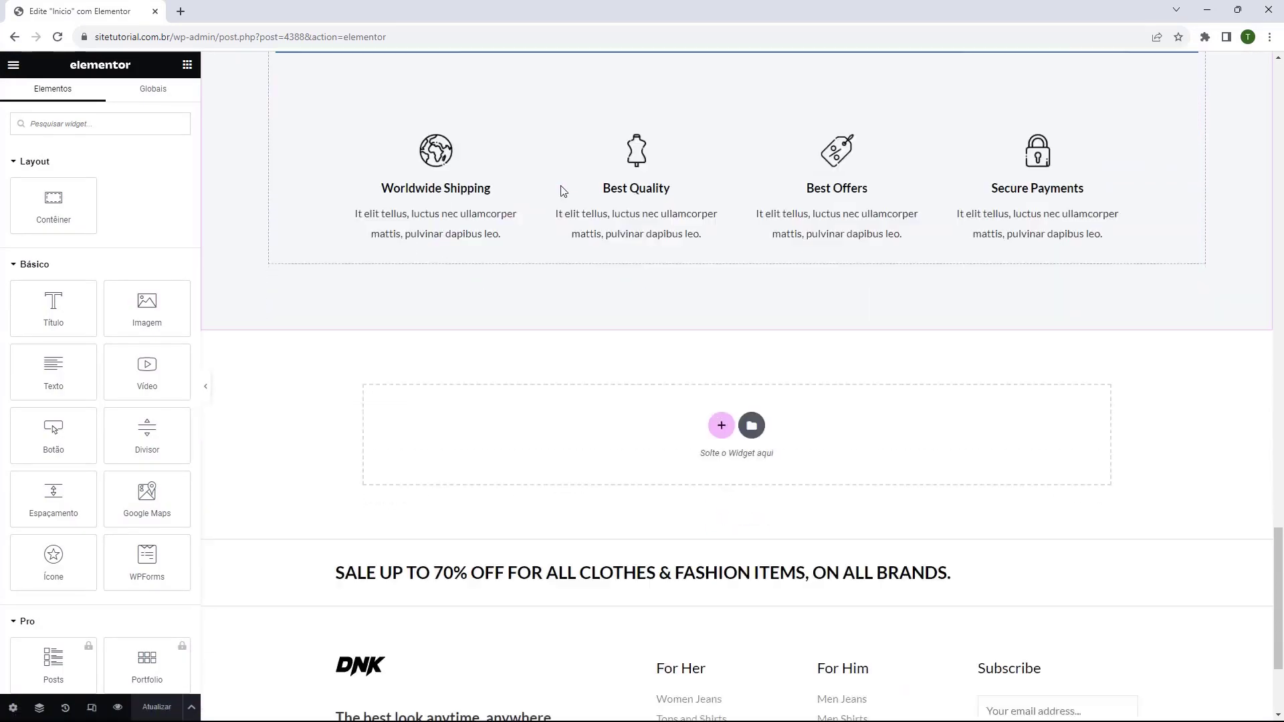
pyautogui.scroll(15, 591, 428)
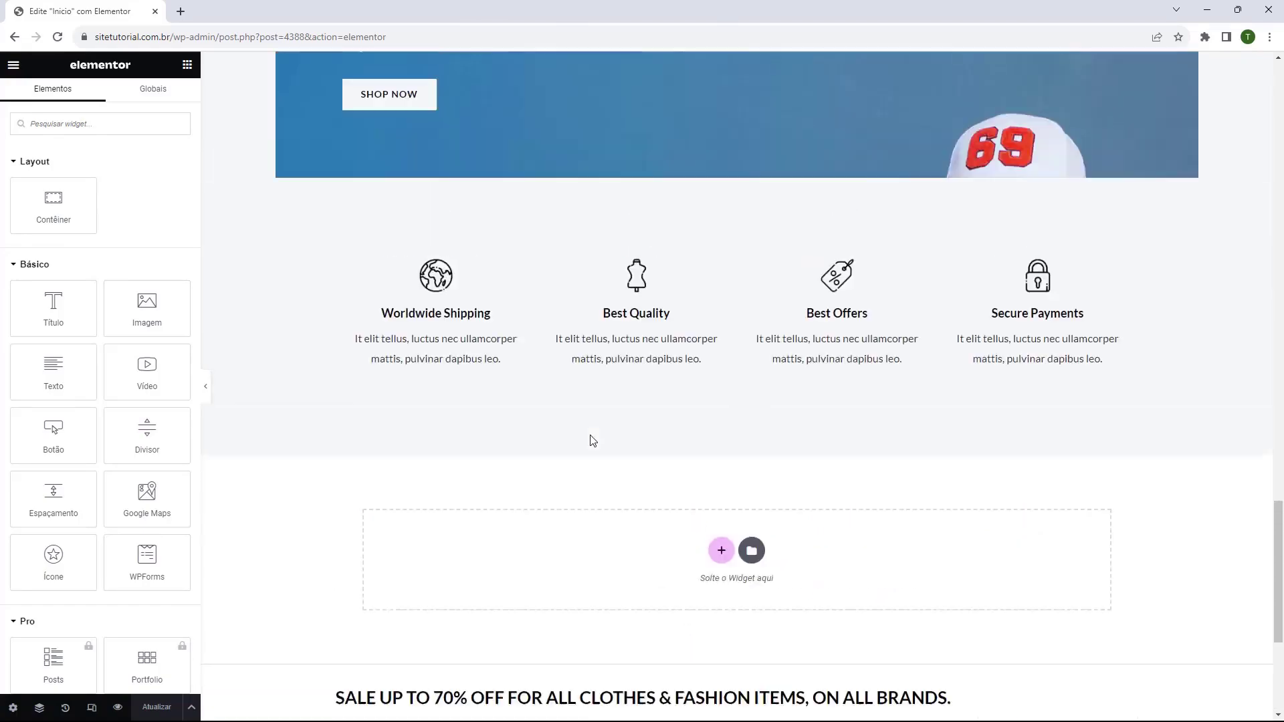
pyautogui.scroll(12, 514, 429)
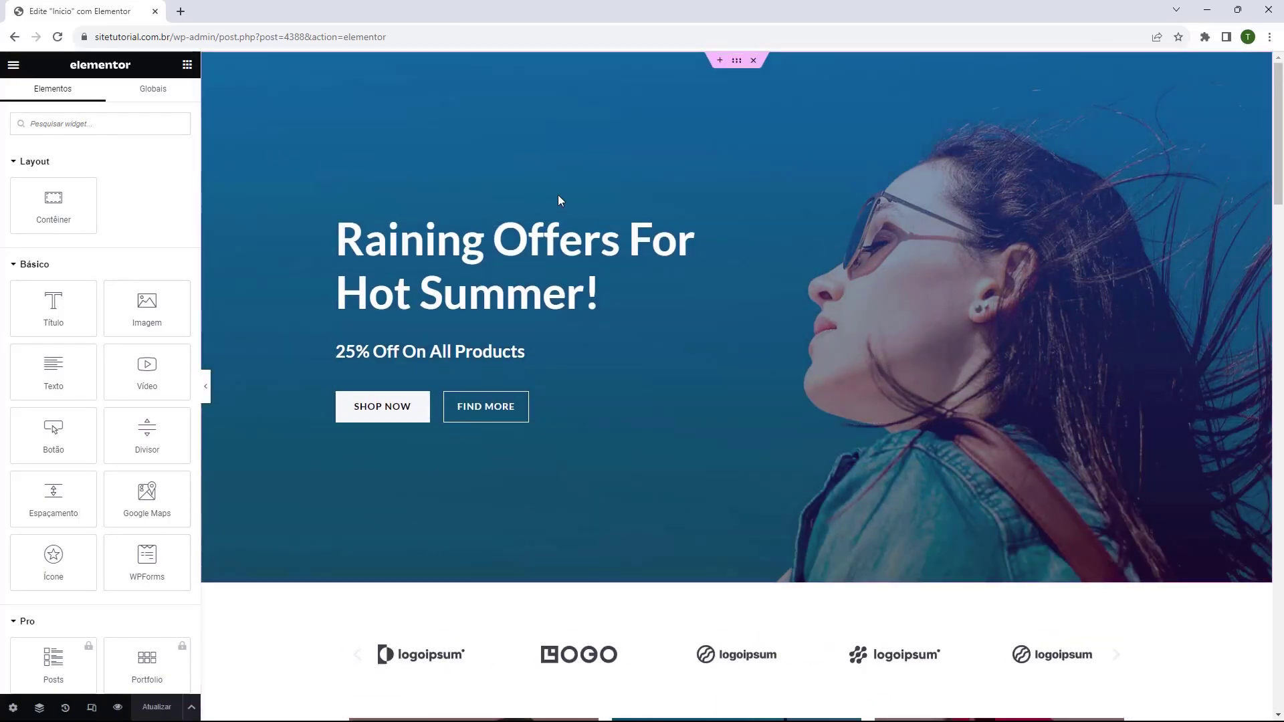
pyautogui.scroll(-7, 560, 200)
pyautogui.scroll(-6, 559, 200)
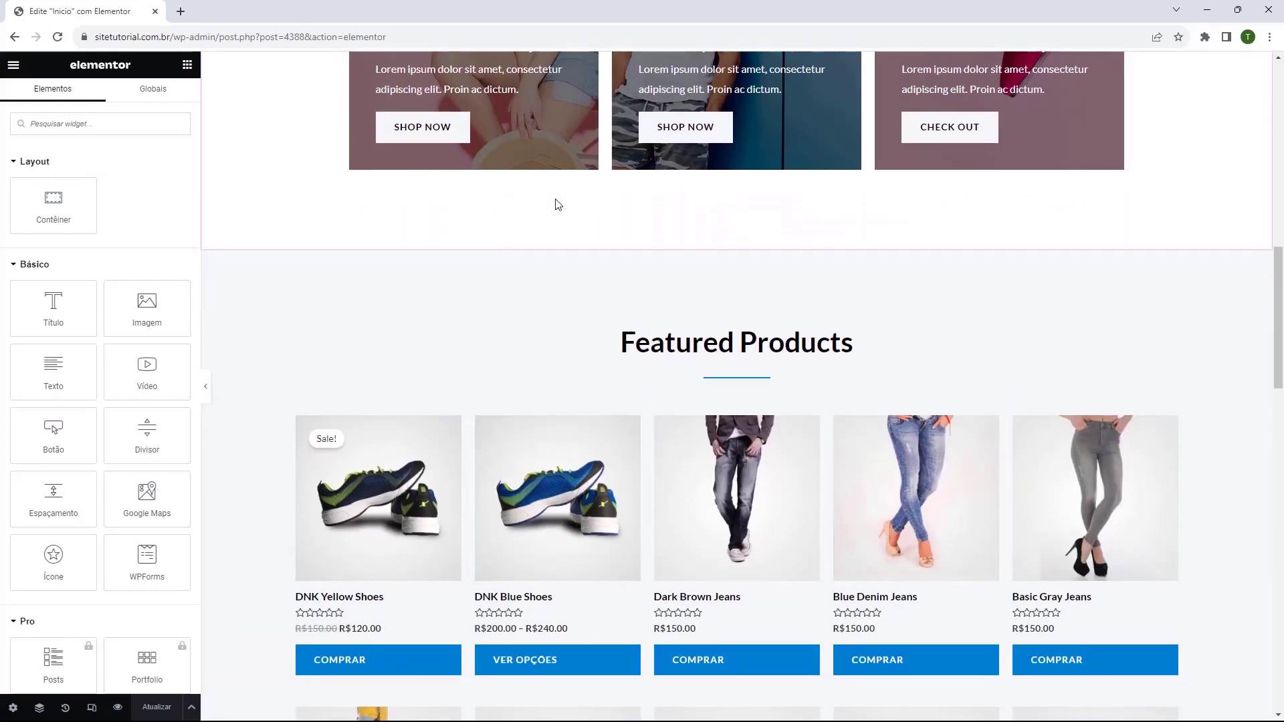
pyautogui.scroll(4, 558, 204)
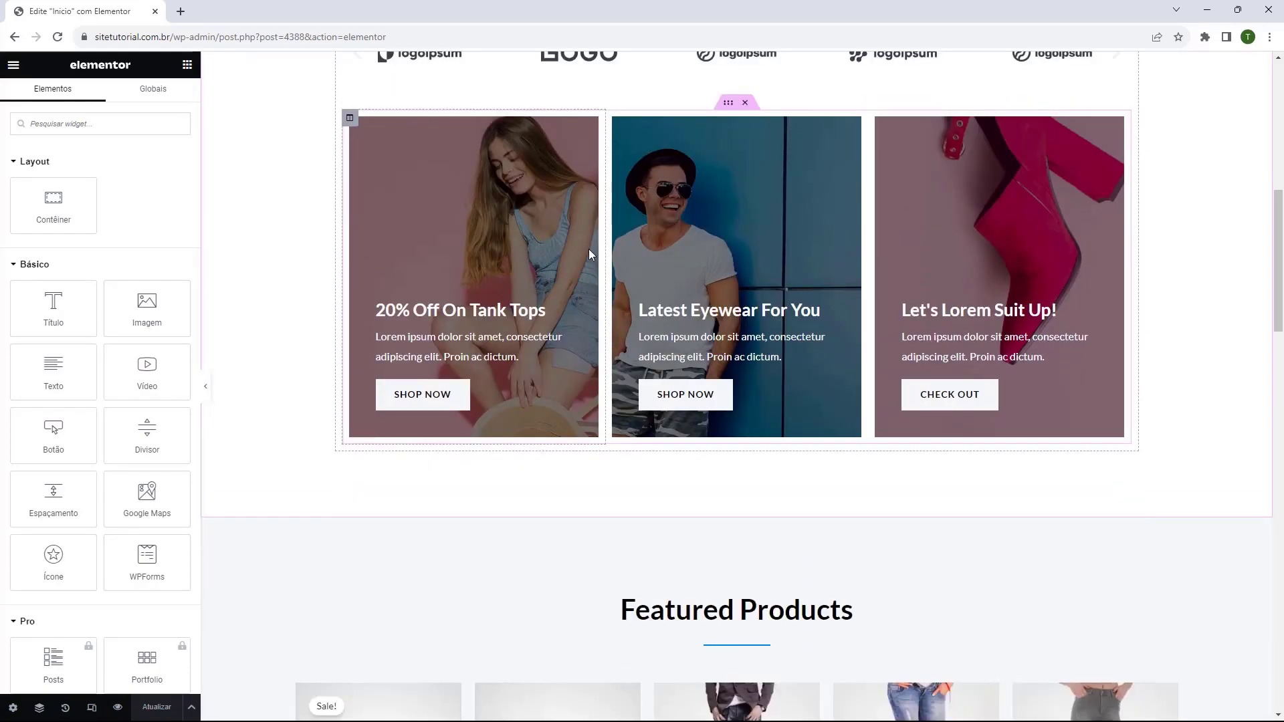
pyautogui.scroll(-8, 582, 226)
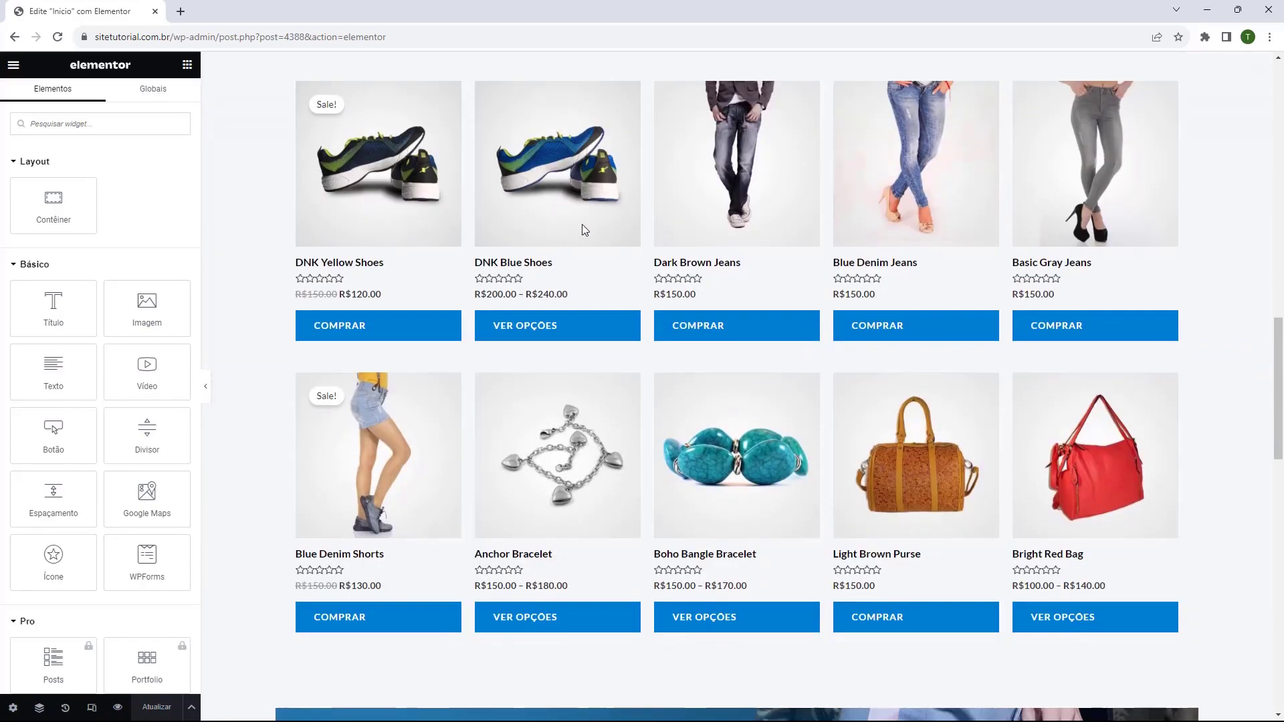
pyautogui.scroll(-15, 582, 226)
pyautogui.scroll(6, 542, 394)
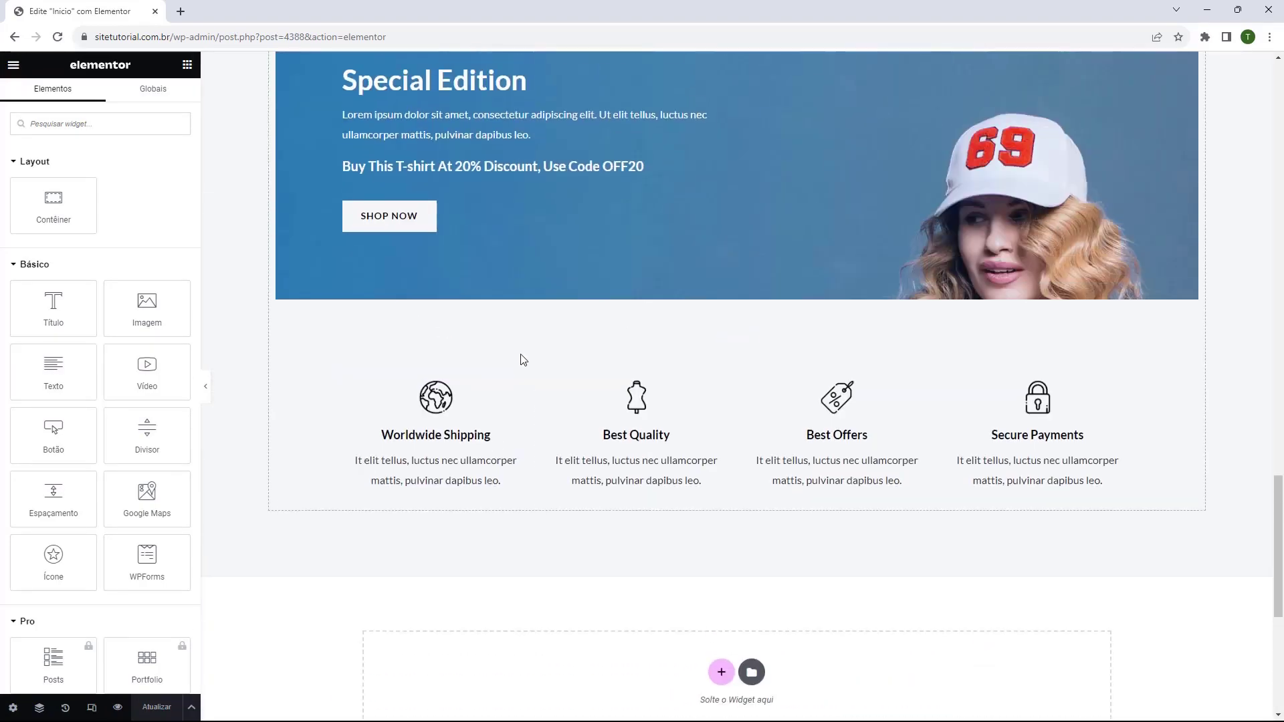
pyautogui.scroll(15, 523, 360)
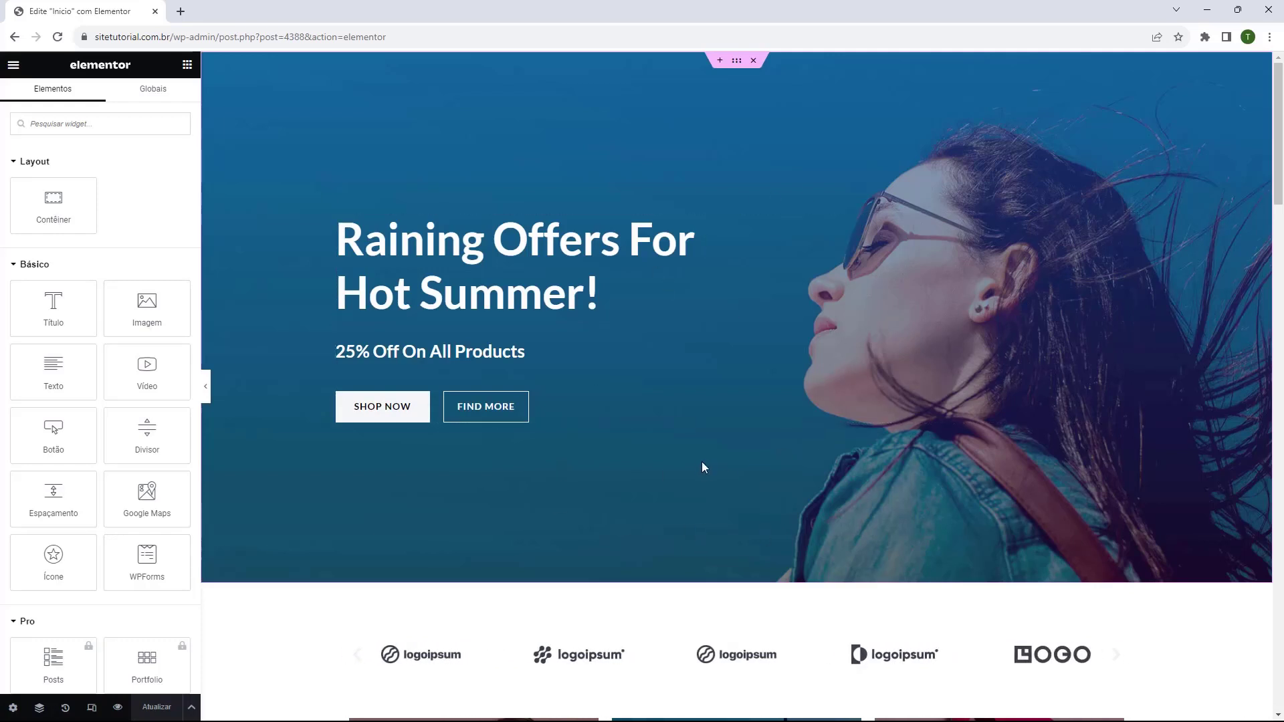
# - Open the hero section's settings and review its layout, advanced, background, background overlay and shape divider options
pyautogui.click(736, 67)
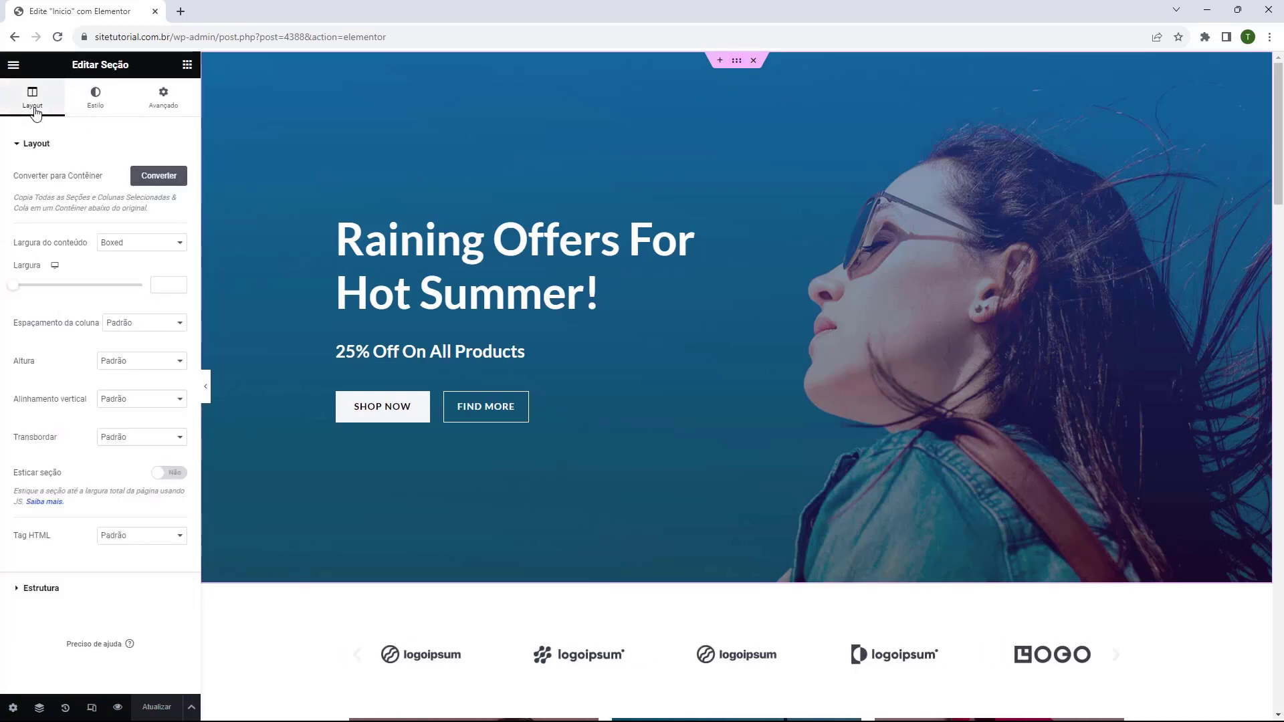
pyautogui.click(88, 109)
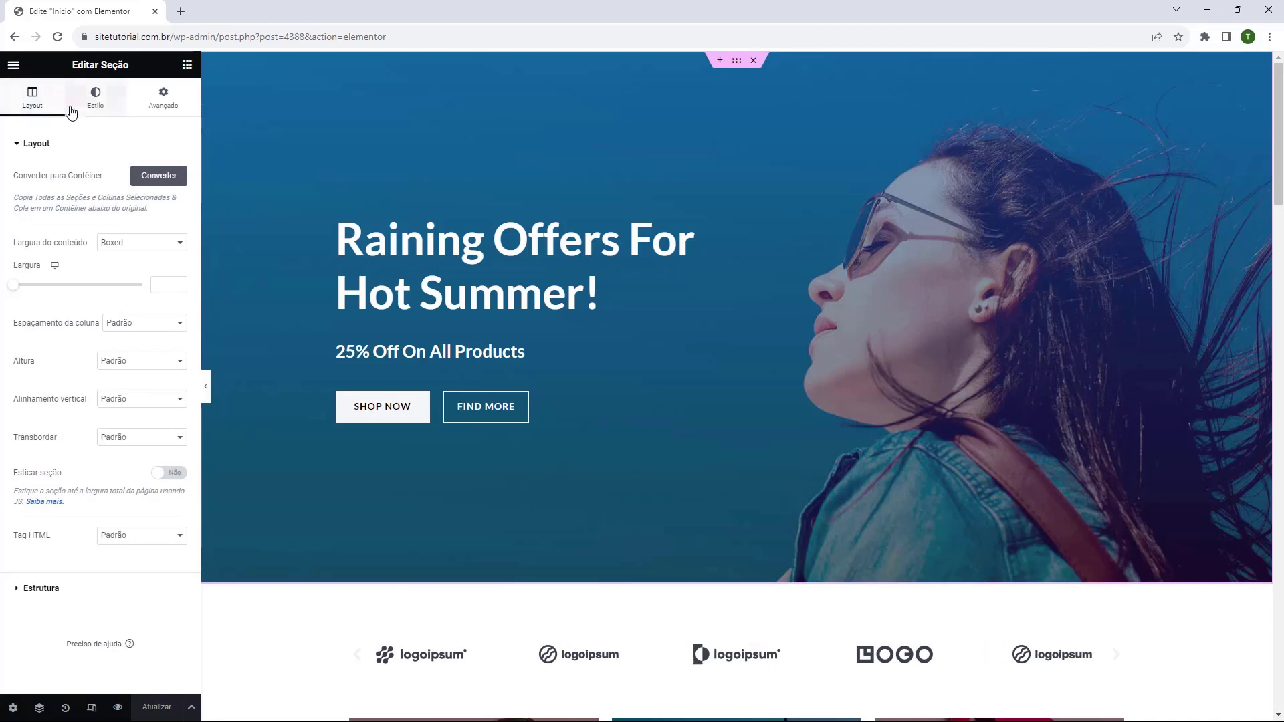
pyautogui.click(160, 119)
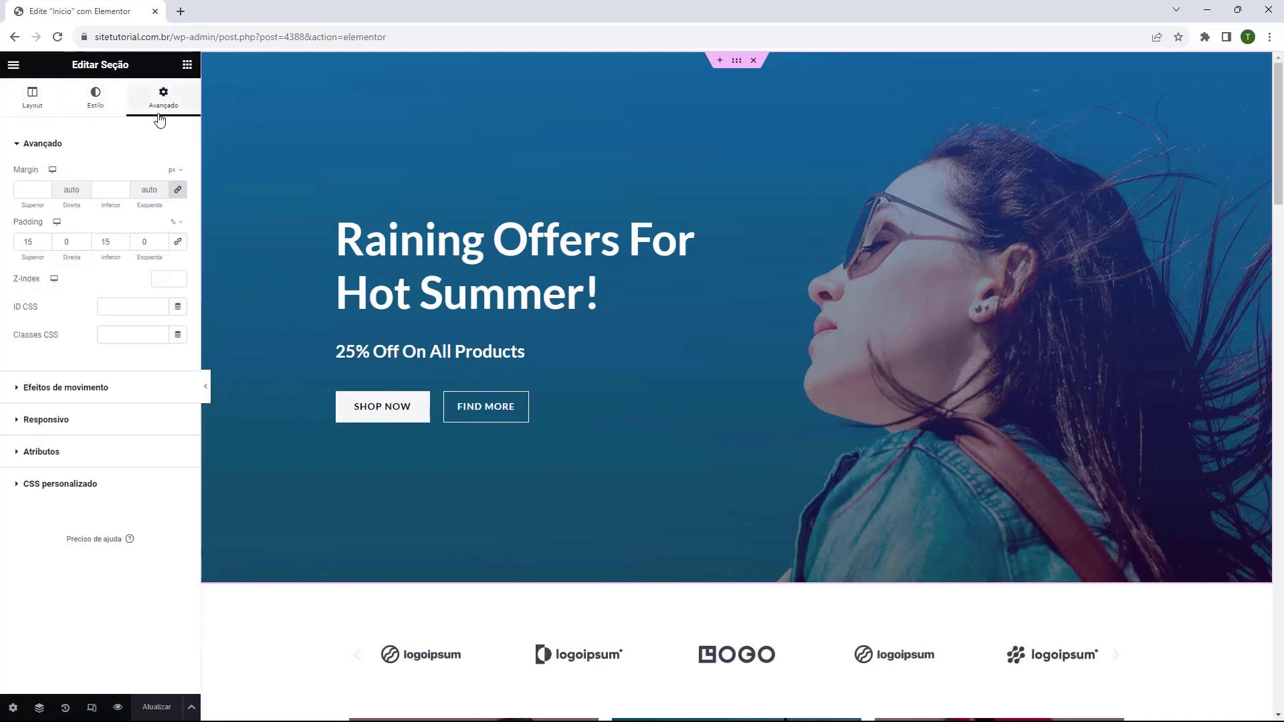
pyautogui.click(34, 100)
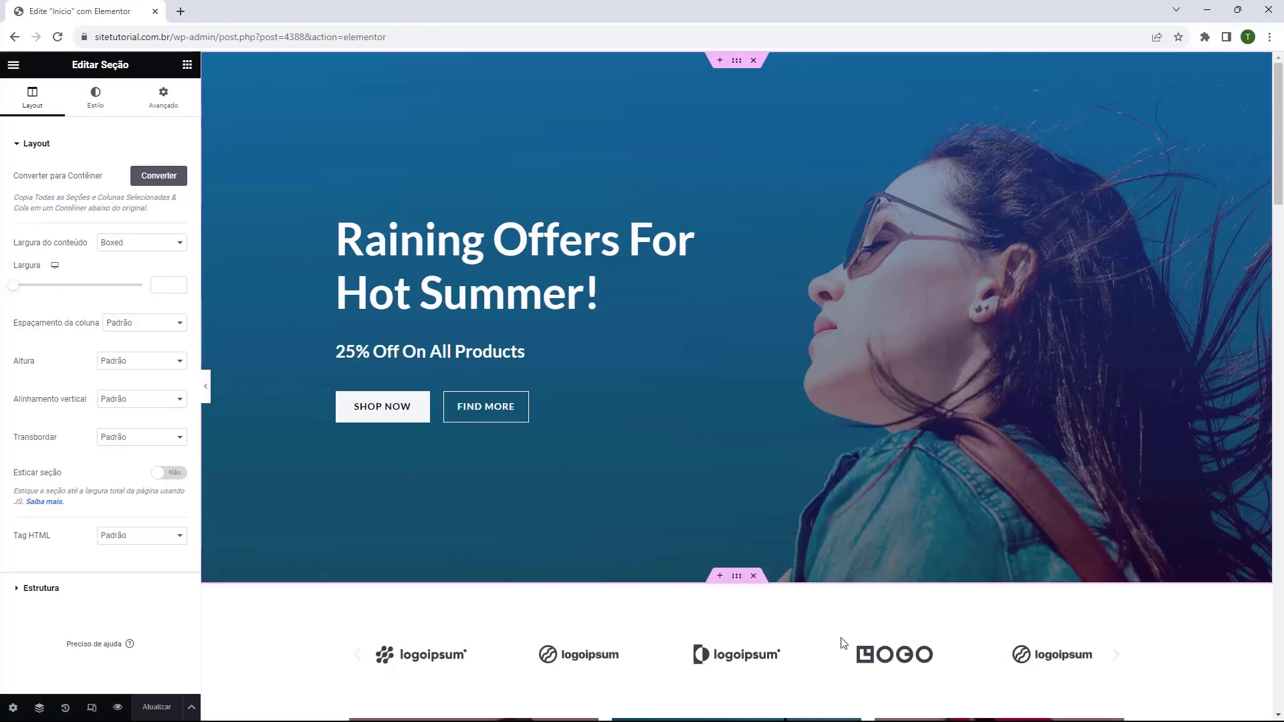
pyautogui.click(85, 115)
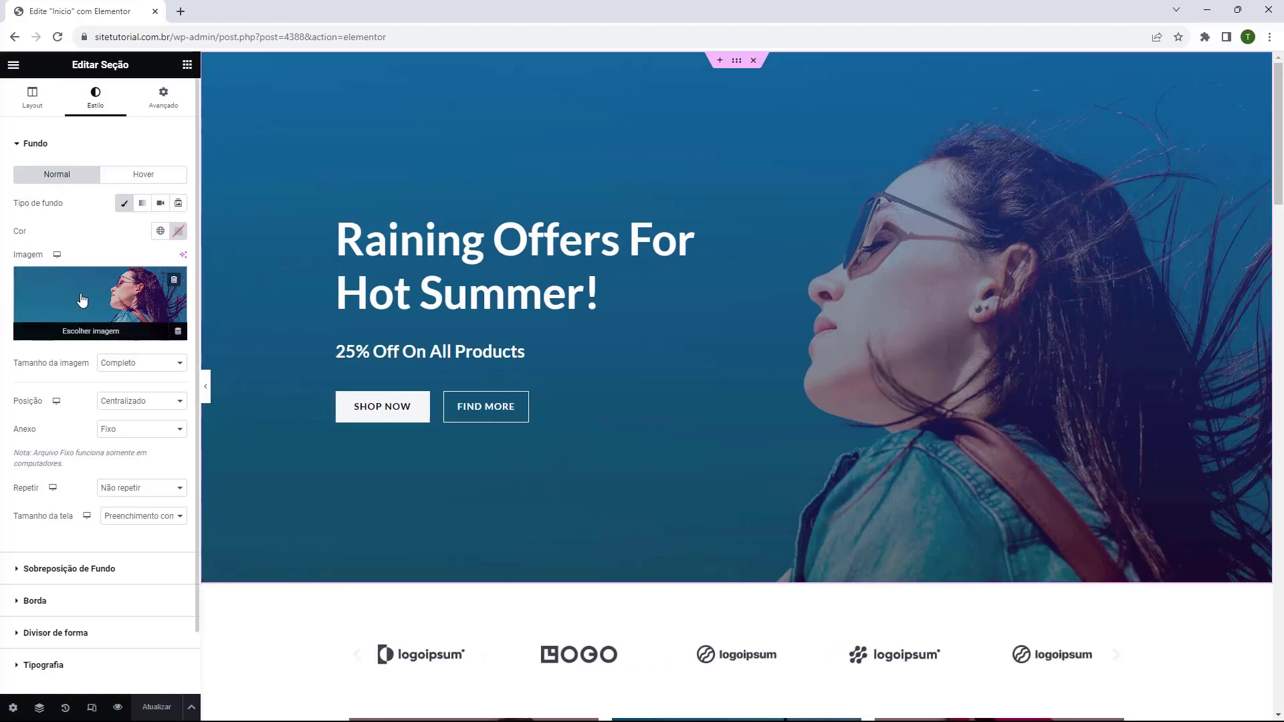
pyautogui.scroll(-1, 80, 294)
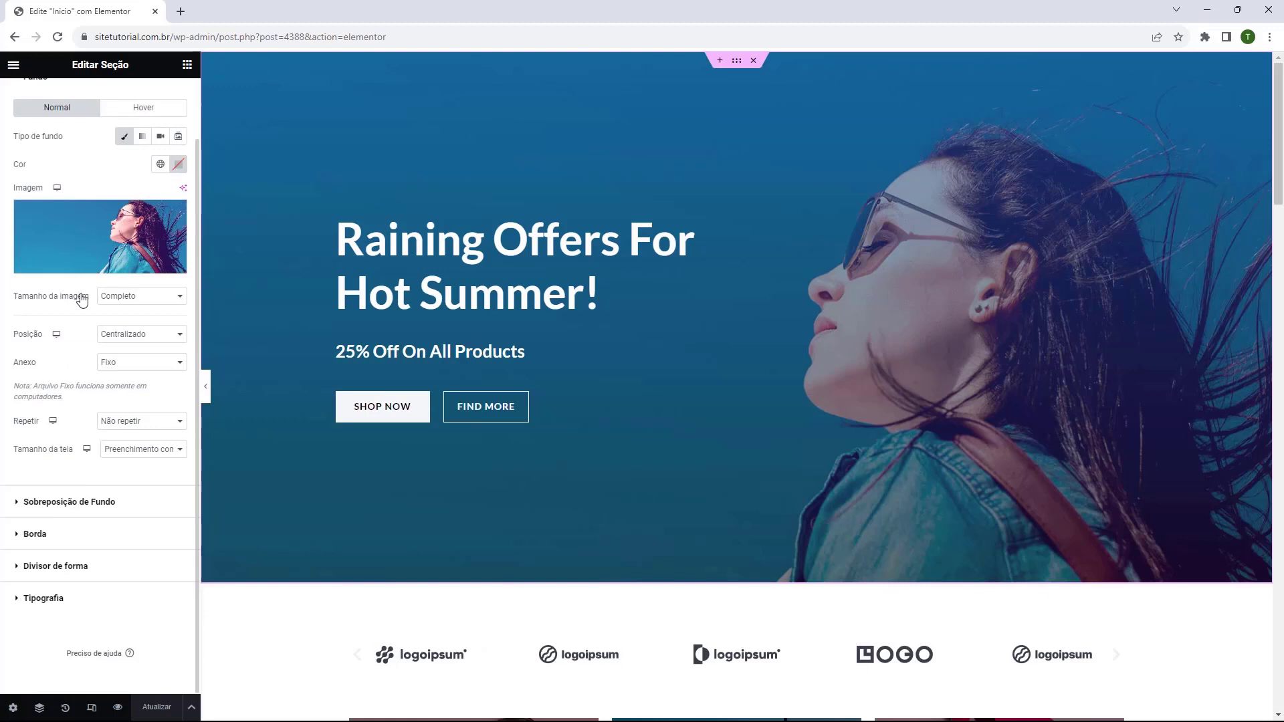
pyautogui.click(30, 500)
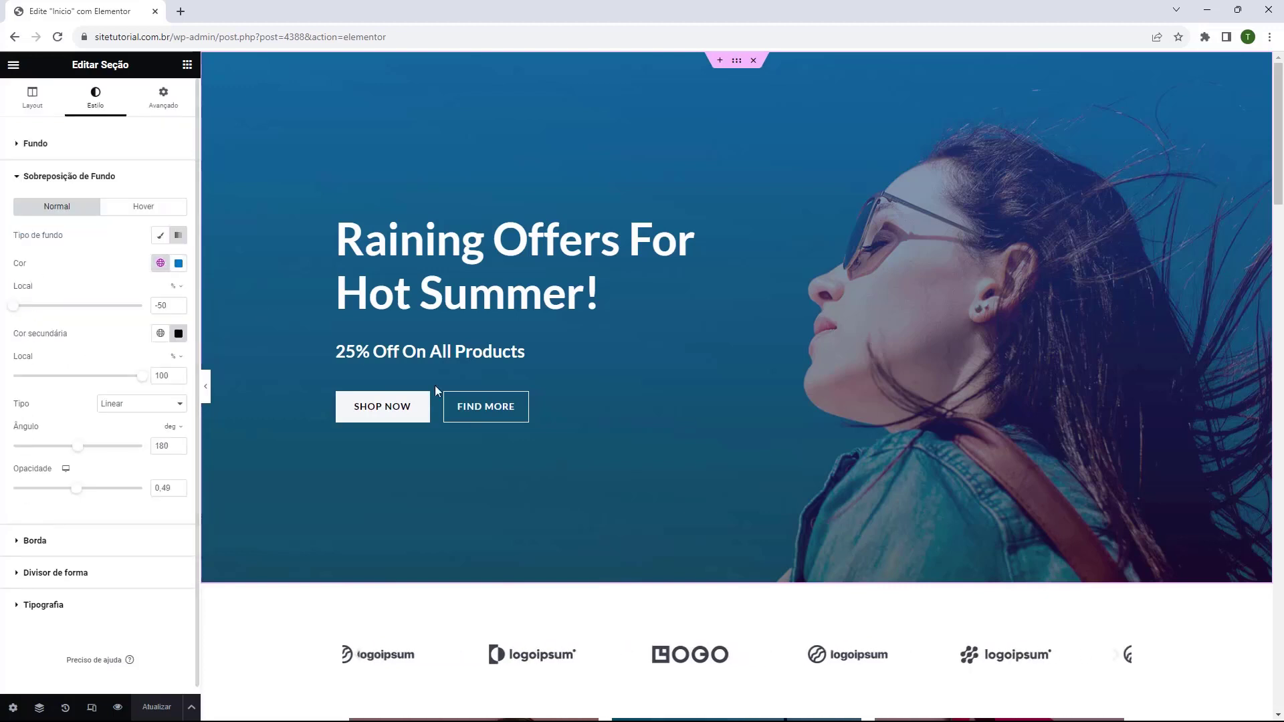
pyautogui.click(21, 176)
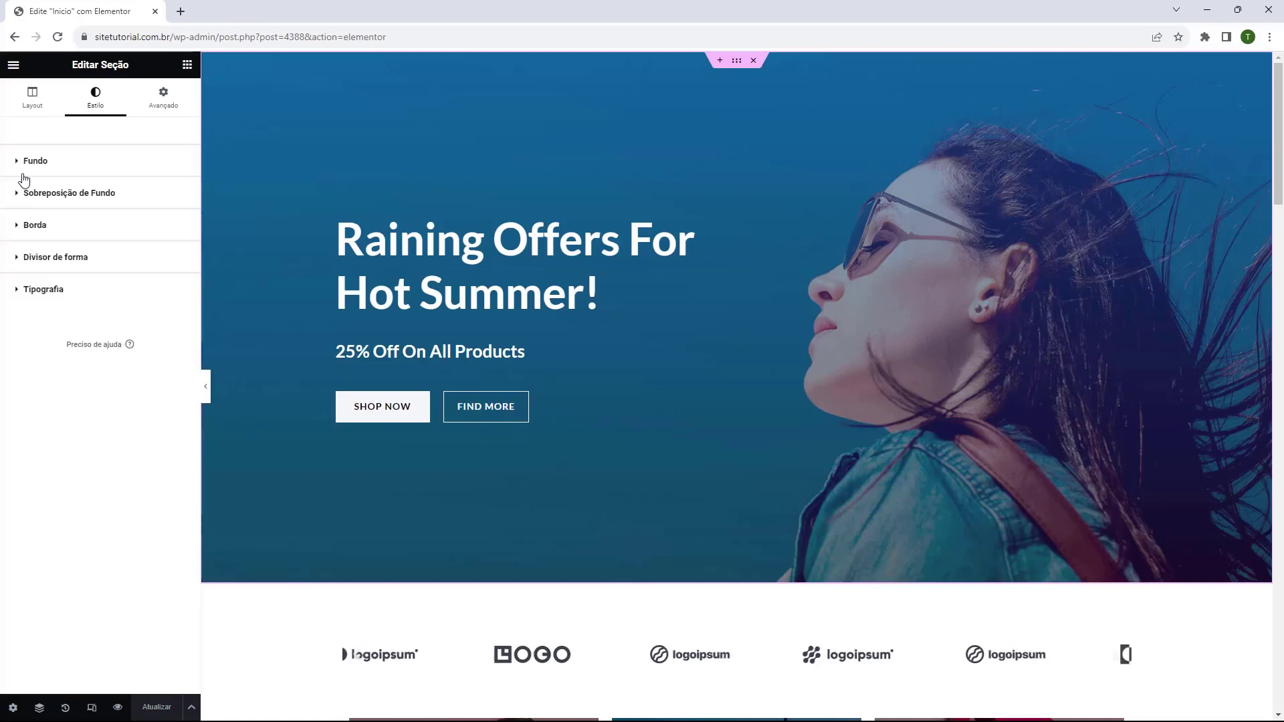
pyautogui.click(31, 264)
pyautogui.click(32, 265)
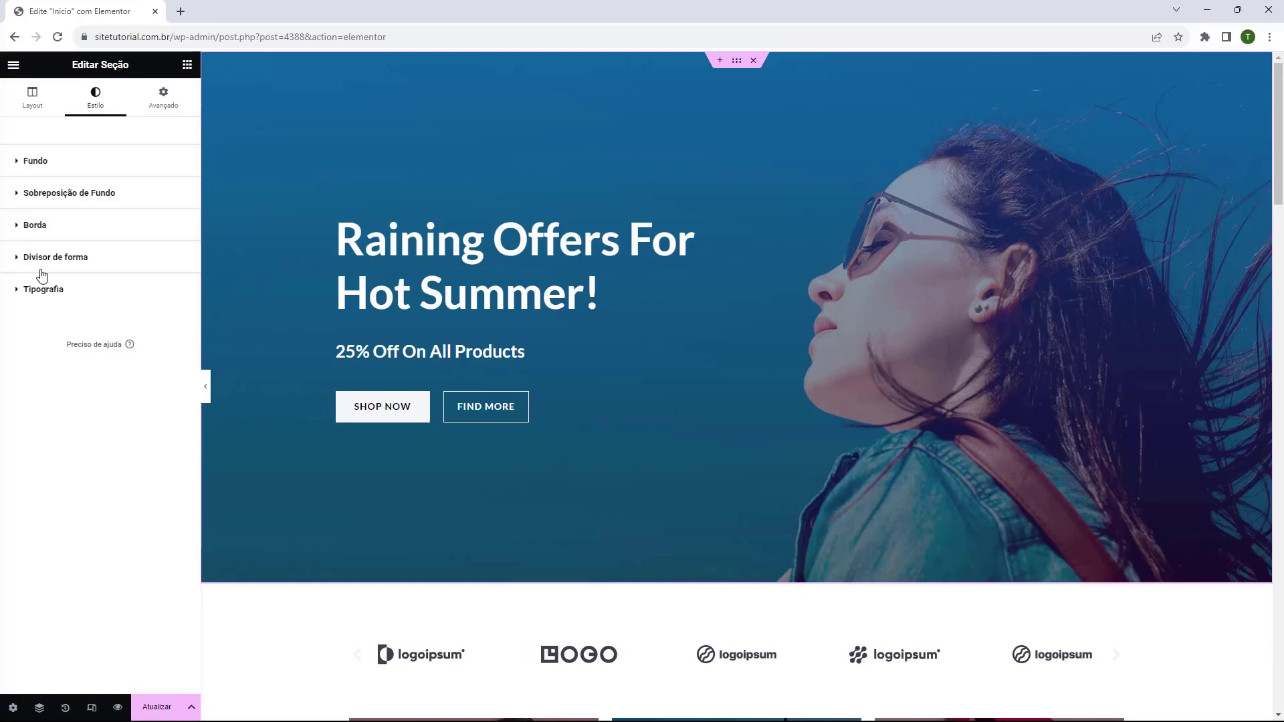
pyautogui.click(22, 161)
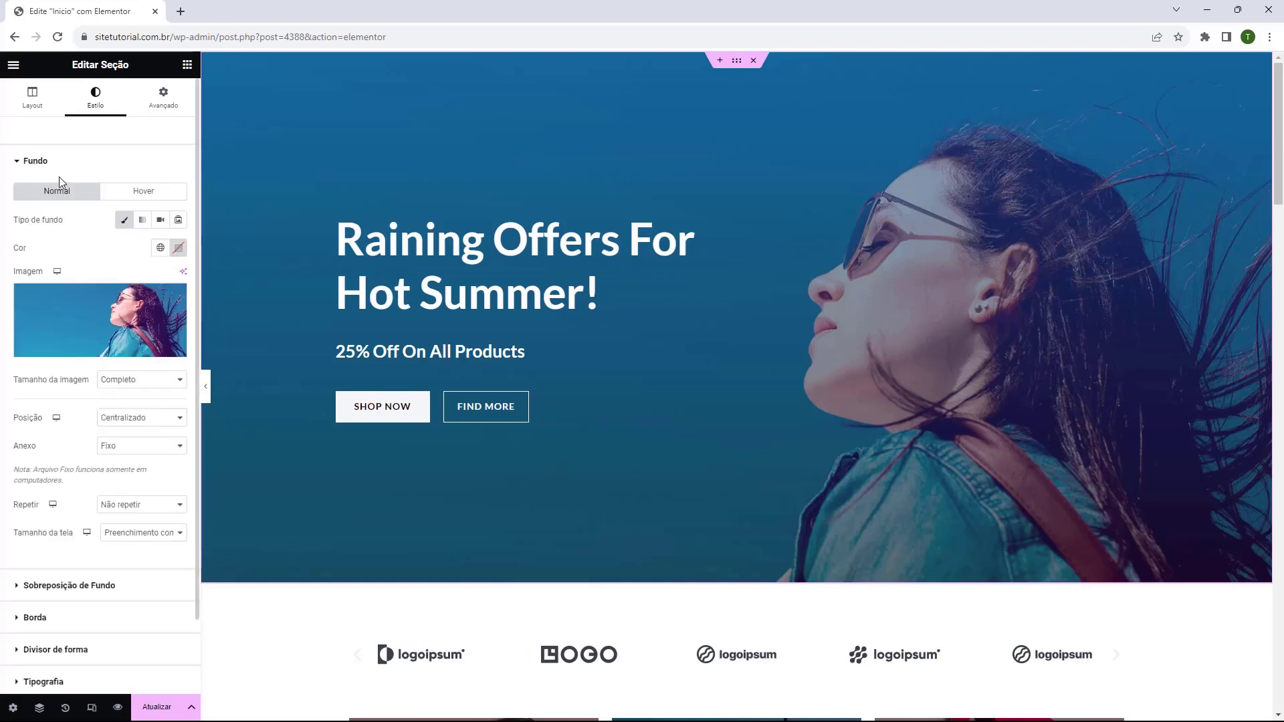
# - Set the hero section's upper and lower padding to 11% each
pyautogui.click(162, 99)
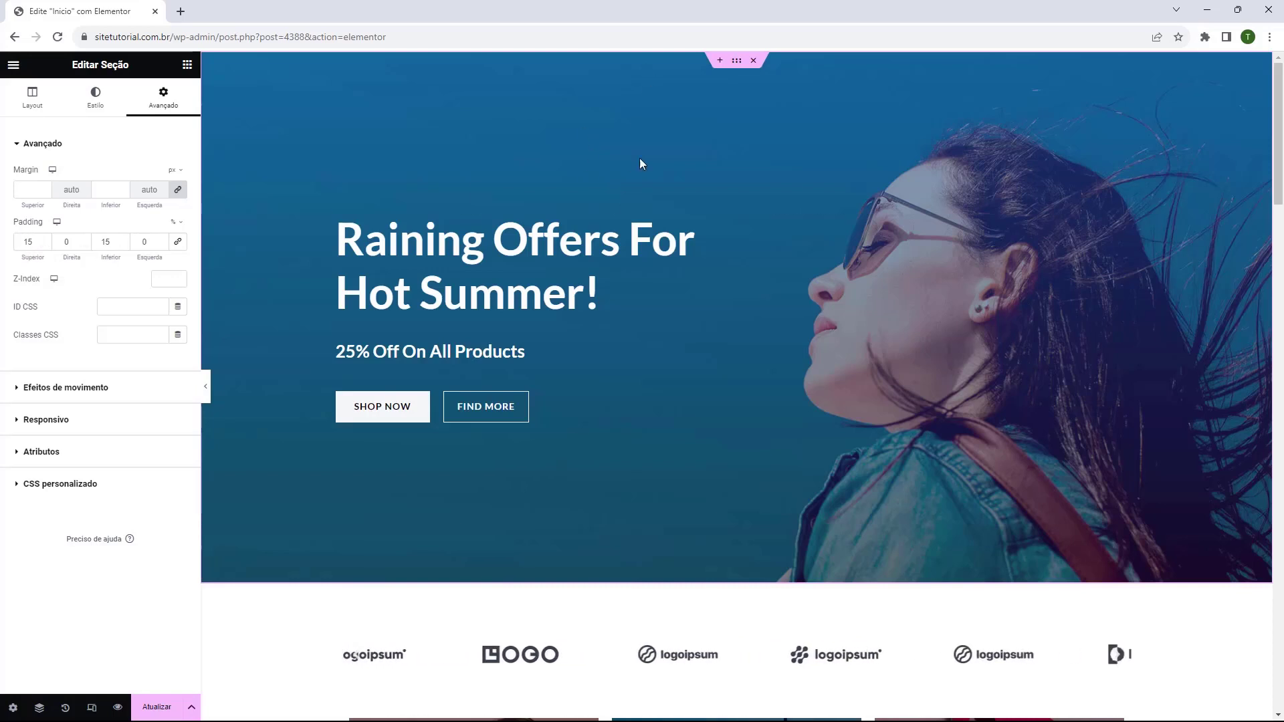
pyautogui.click(42, 246)
pyautogui.click(42, 247)
pyautogui.click(42, 246)
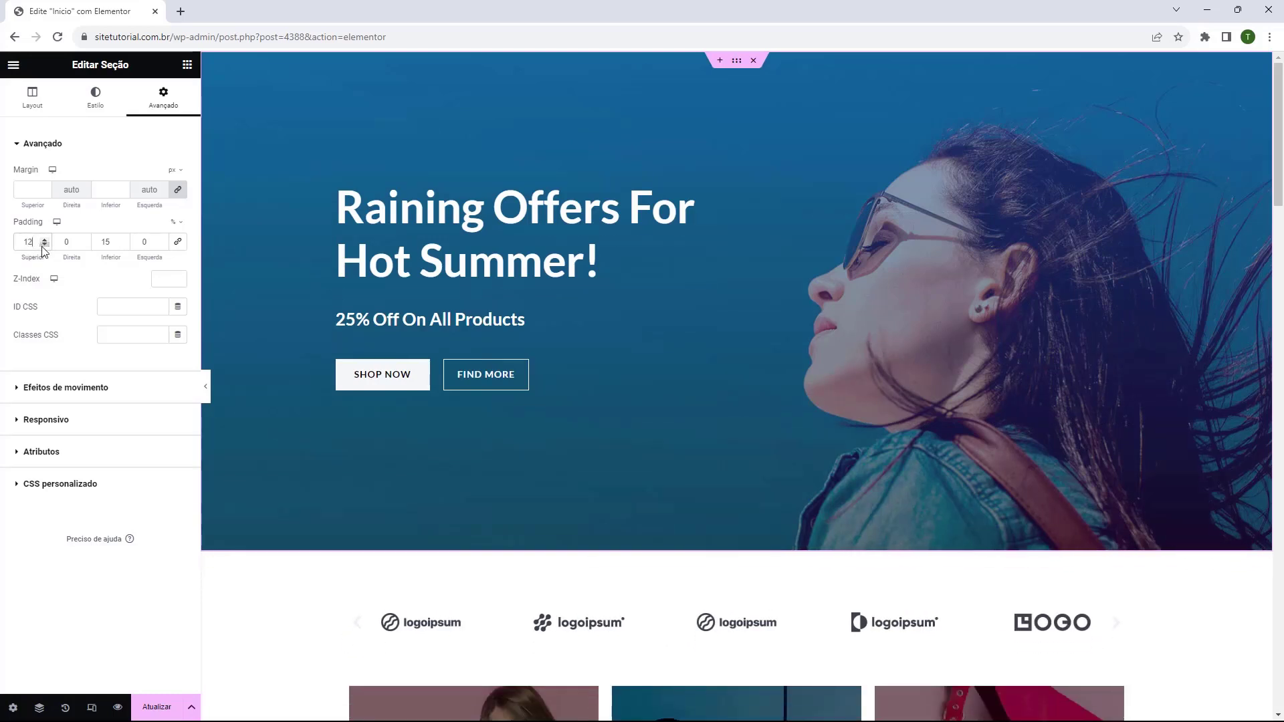
pyautogui.click(42, 246)
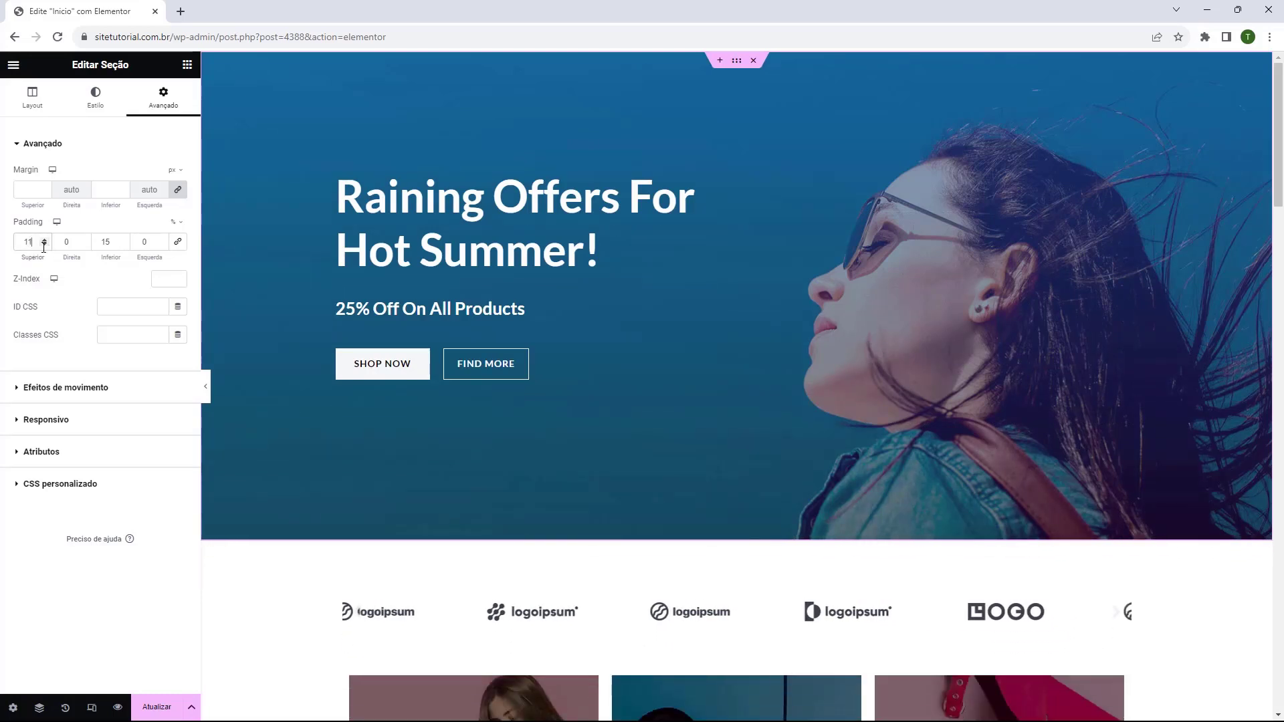
pyautogui.click(123, 245)
pyautogui.click(123, 245)
pyautogui.click(123, 245)
pyautogui.click(123, 245)
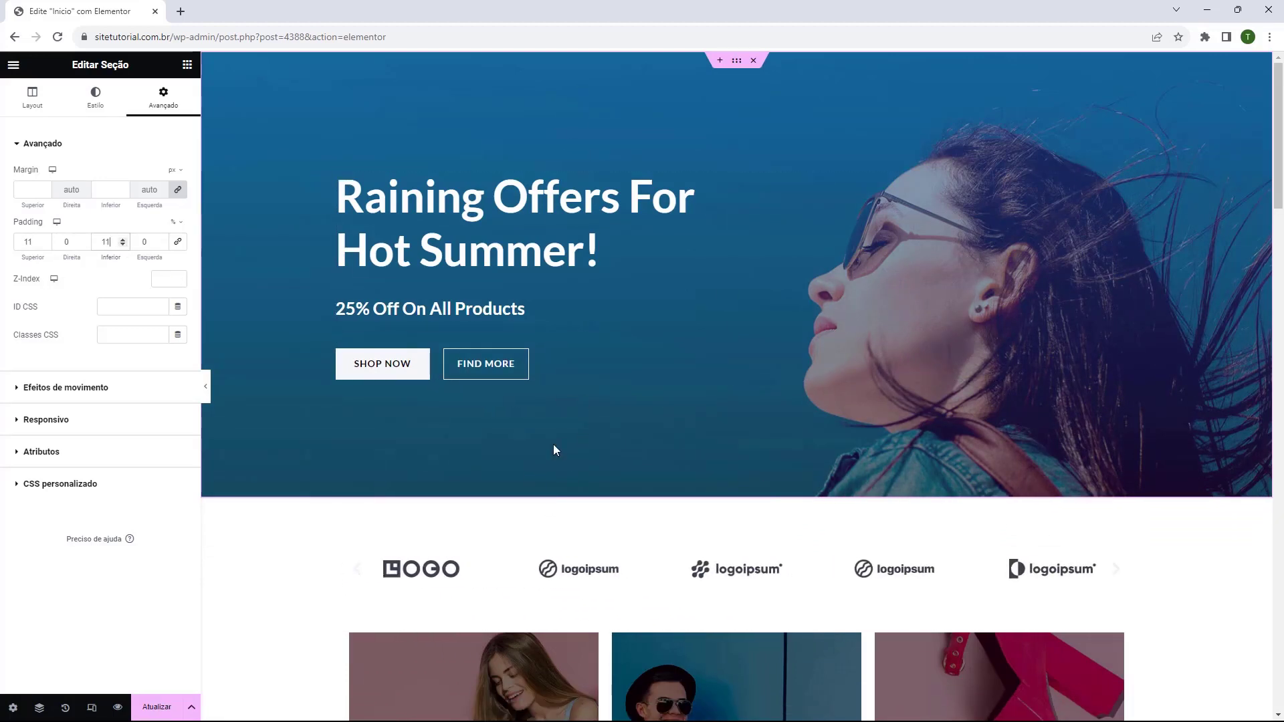
# - Replace the hero heading's text with "Sitetutorial"
pyautogui.click(94, 100)
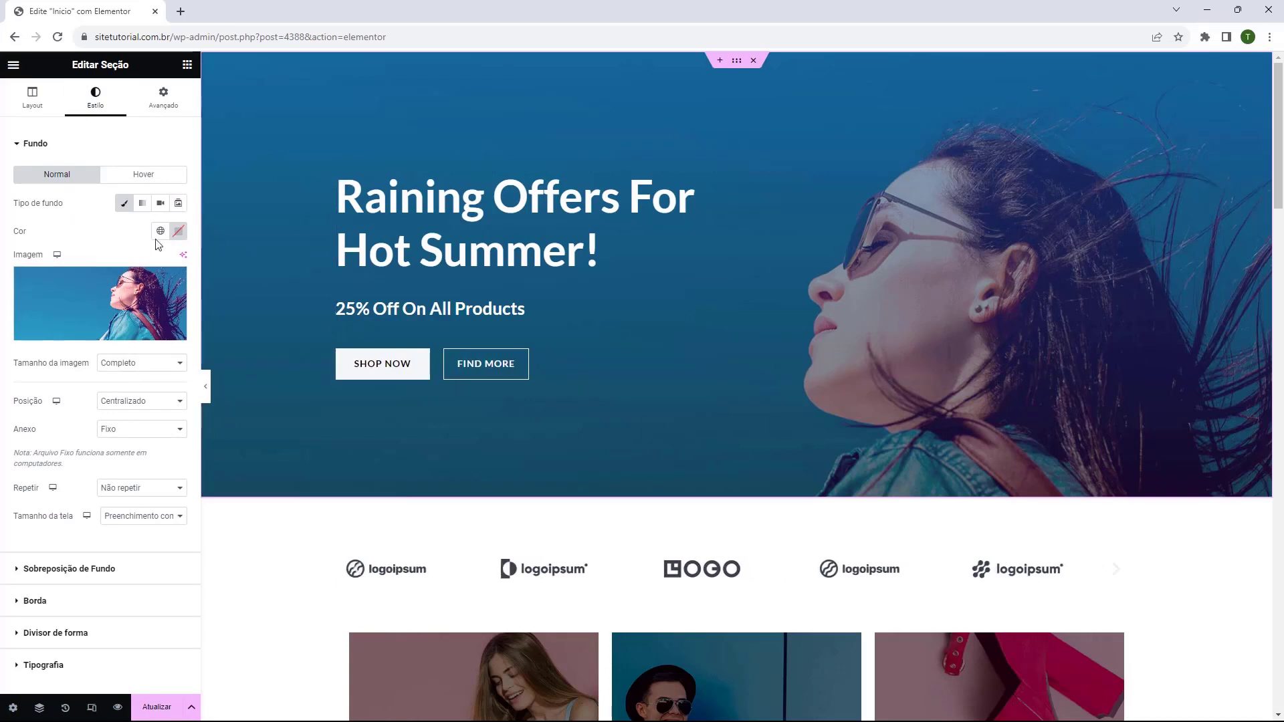
pyautogui.click(599, 251)
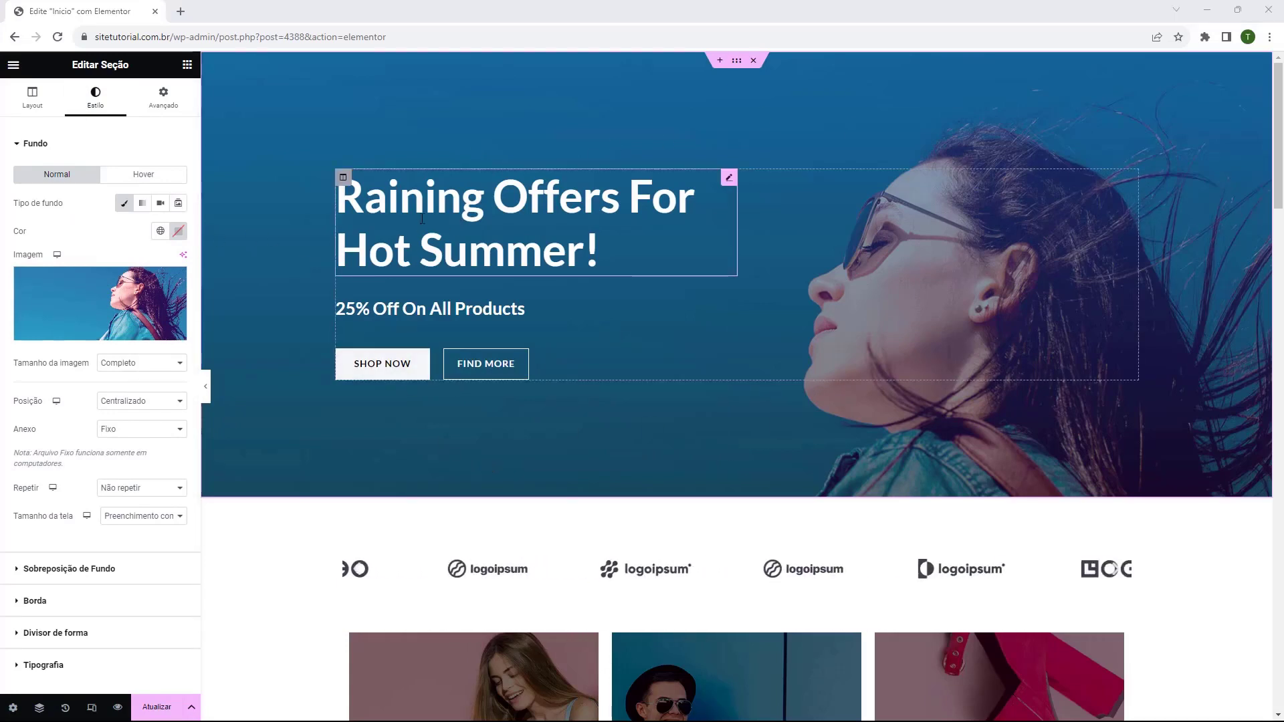
pyautogui.tripleClick(461, 225)
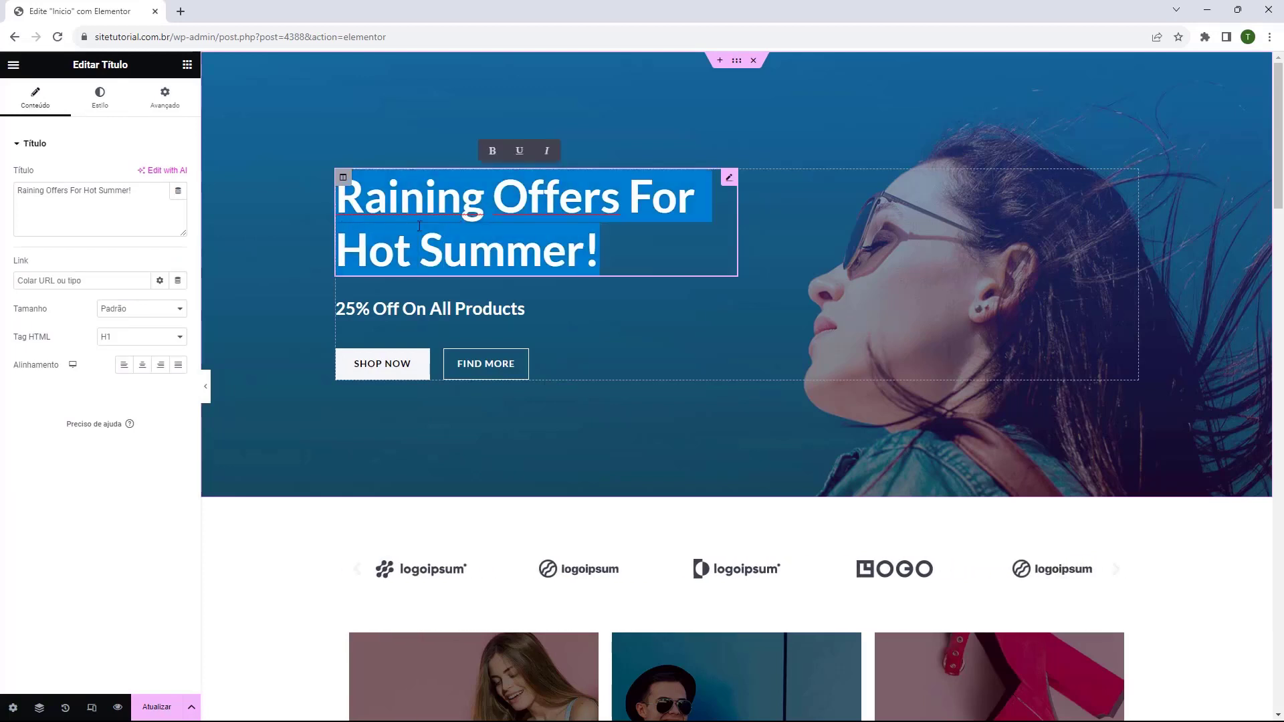
pyautogui.click(108, 191)
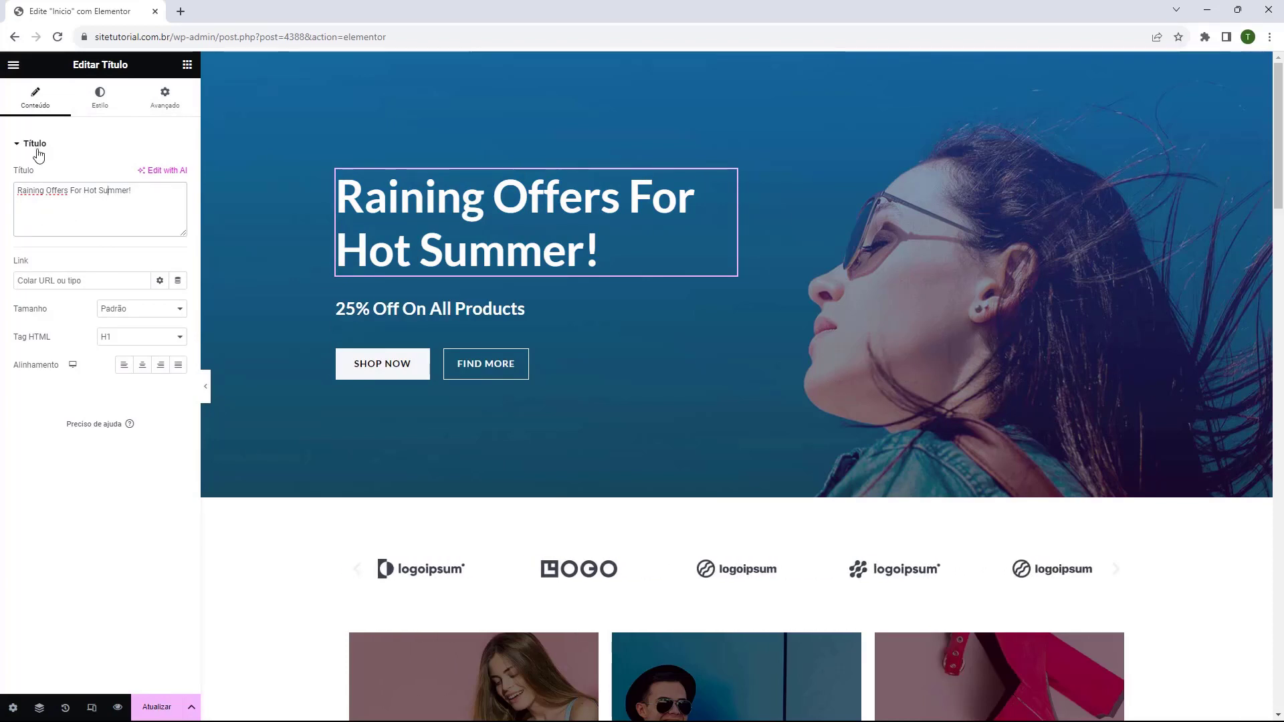
pyautogui.tripleClick(115, 191)
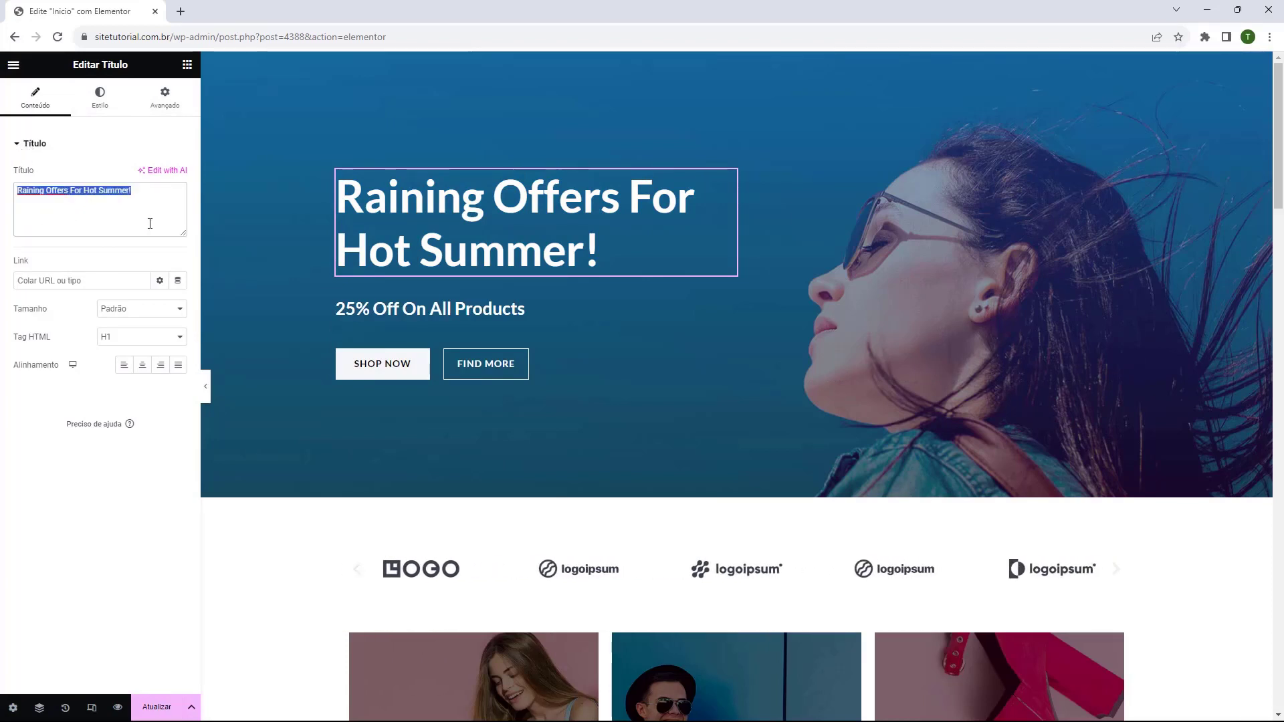
pyautogui.press('BackSpace')
pyautogui.write('Si')
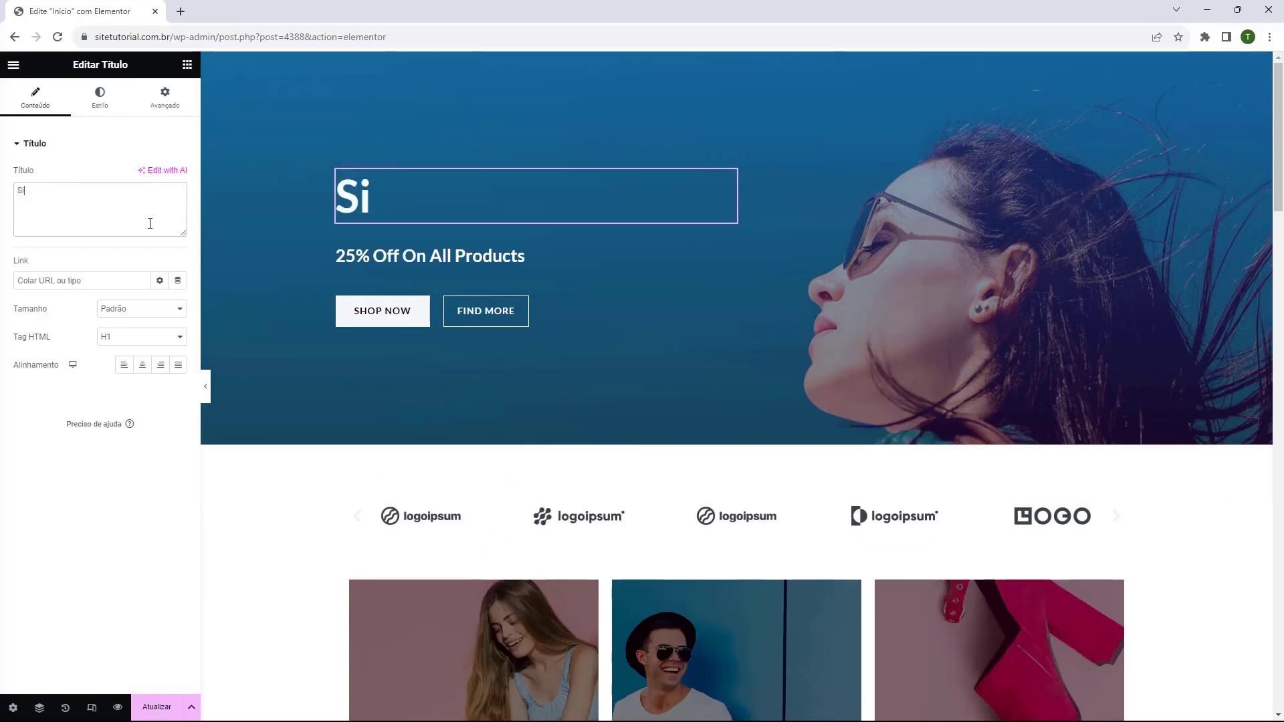
pyautogui.write('tetutorial')
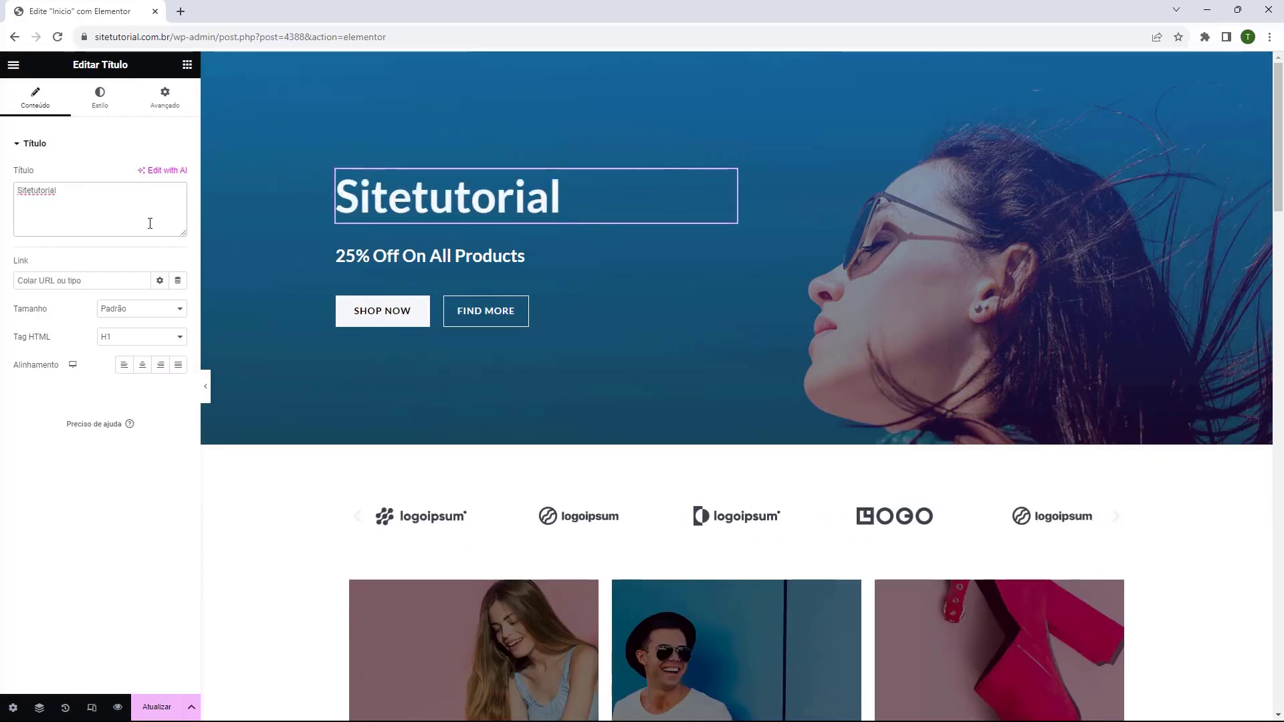
# - Replace the hero subtitle's text with "Roupas de qualidade por um preço justo"
pyautogui.click(482, 257)
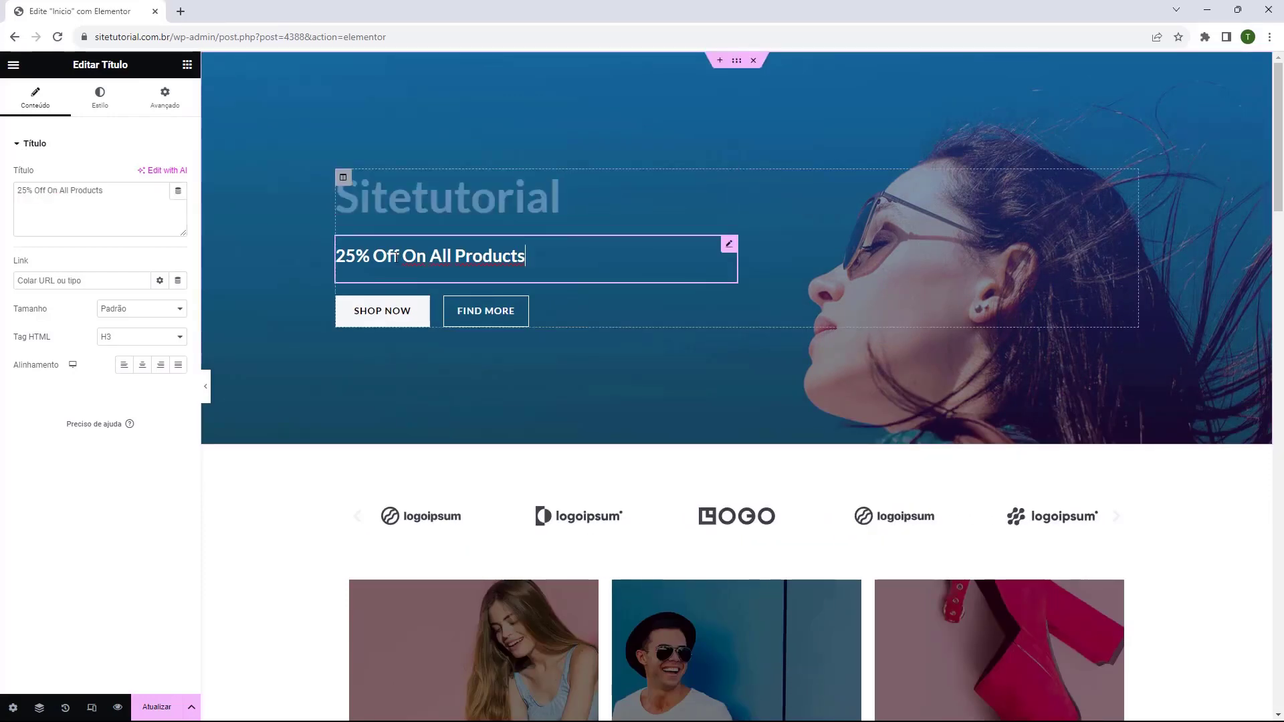
pyautogui.tripleClick(111, 204)
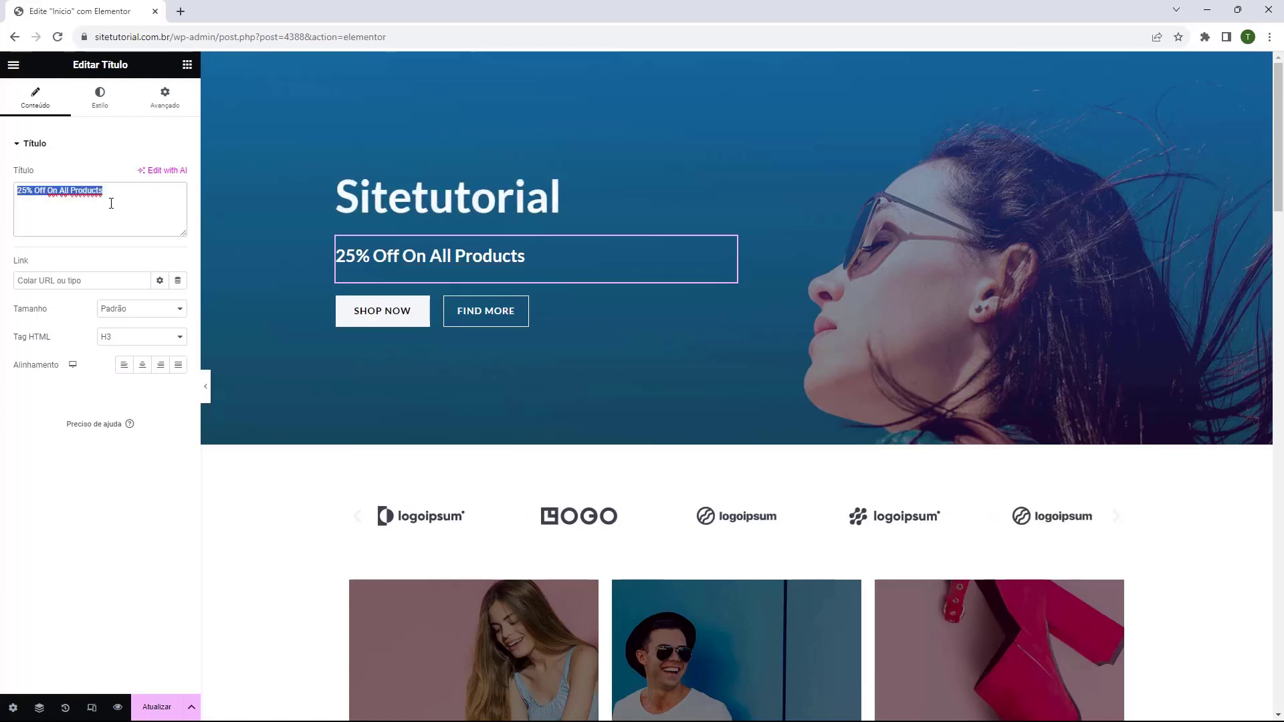
pyautogui.write('Roupas de qualidade por um preço justo')
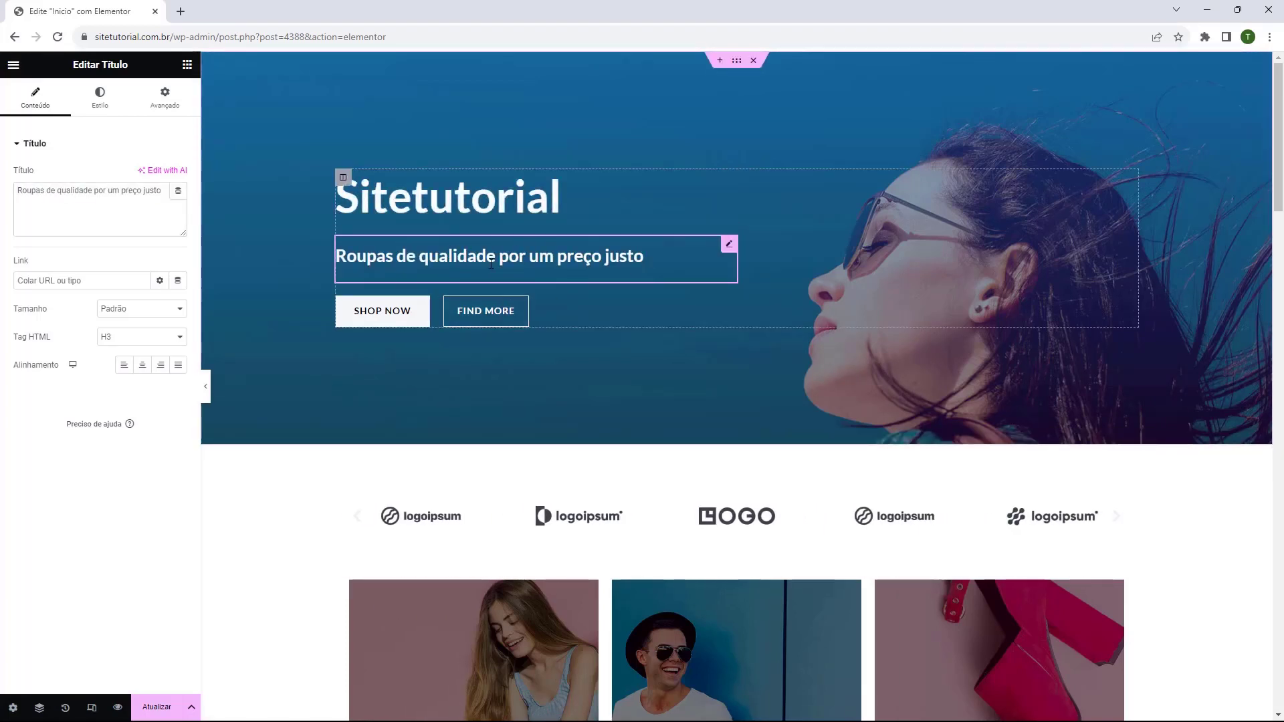
# - Review the content settings of the hero's title and subtitle headings and glance over the sections below
pyautogui.click(392, 212)
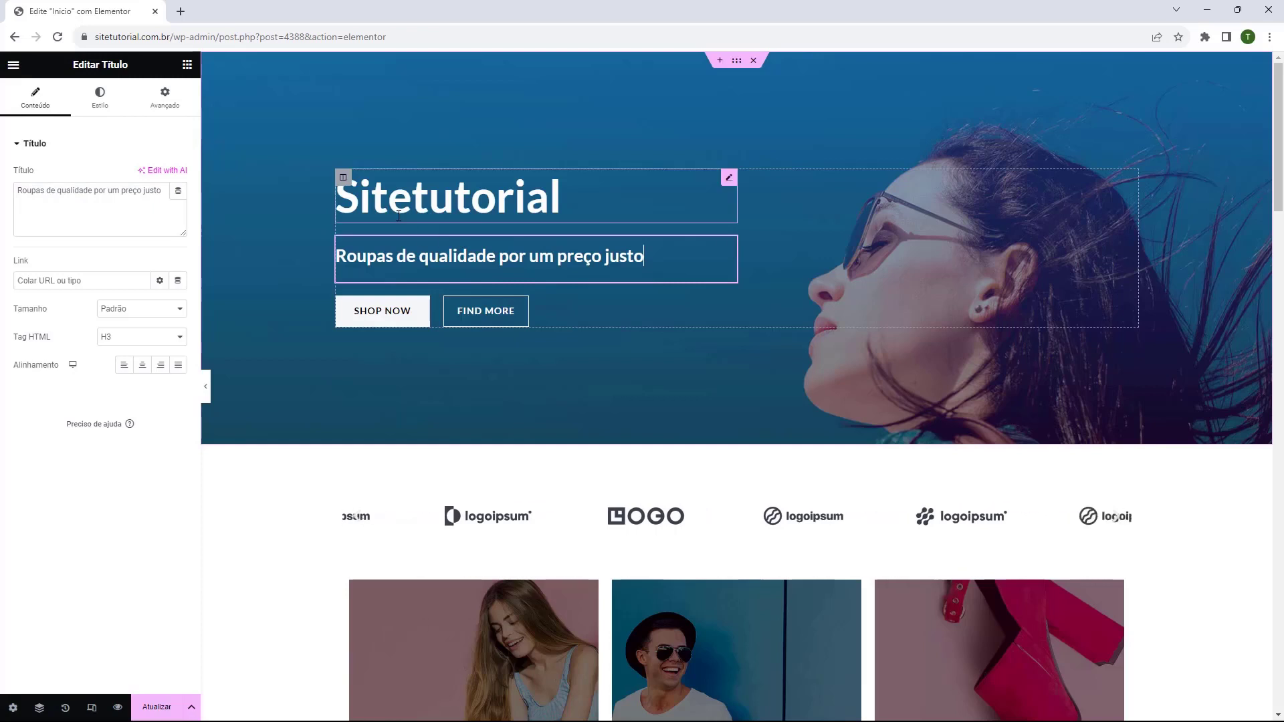
pyautogui.click(428, 257)
pyautogui.click(424, 208)
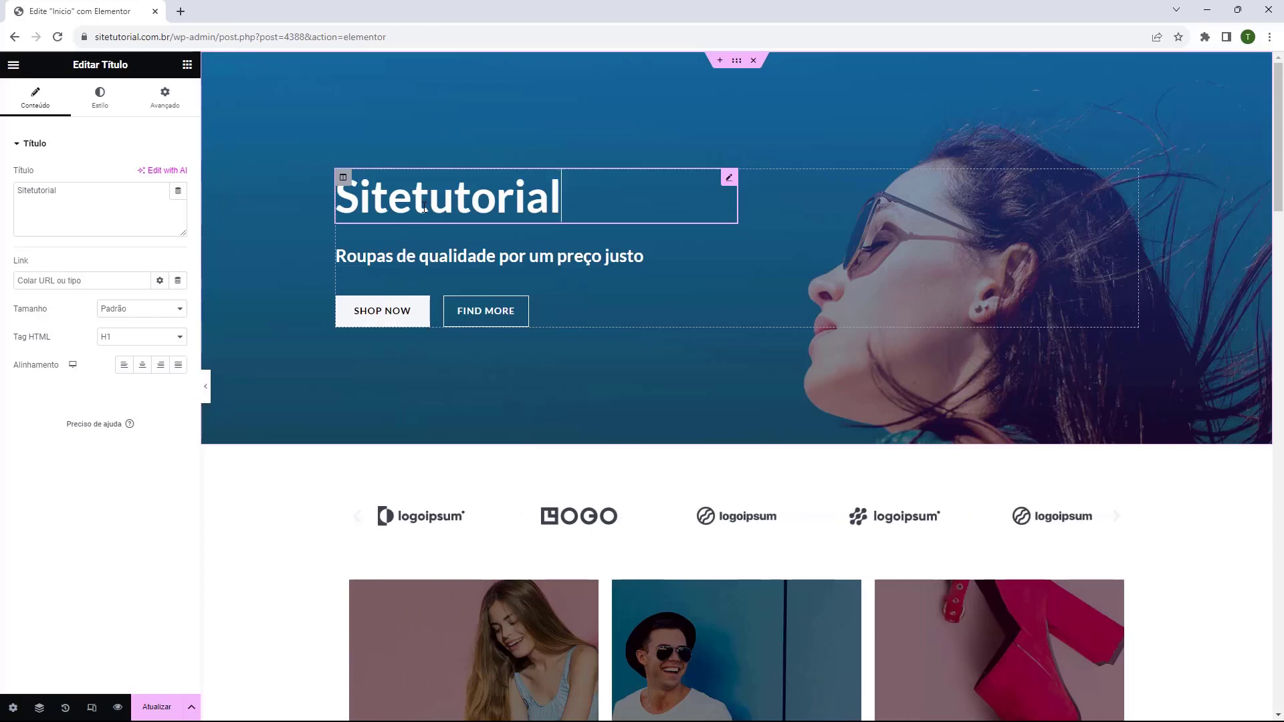
pyautogui.scroll(-10, 754, 430)
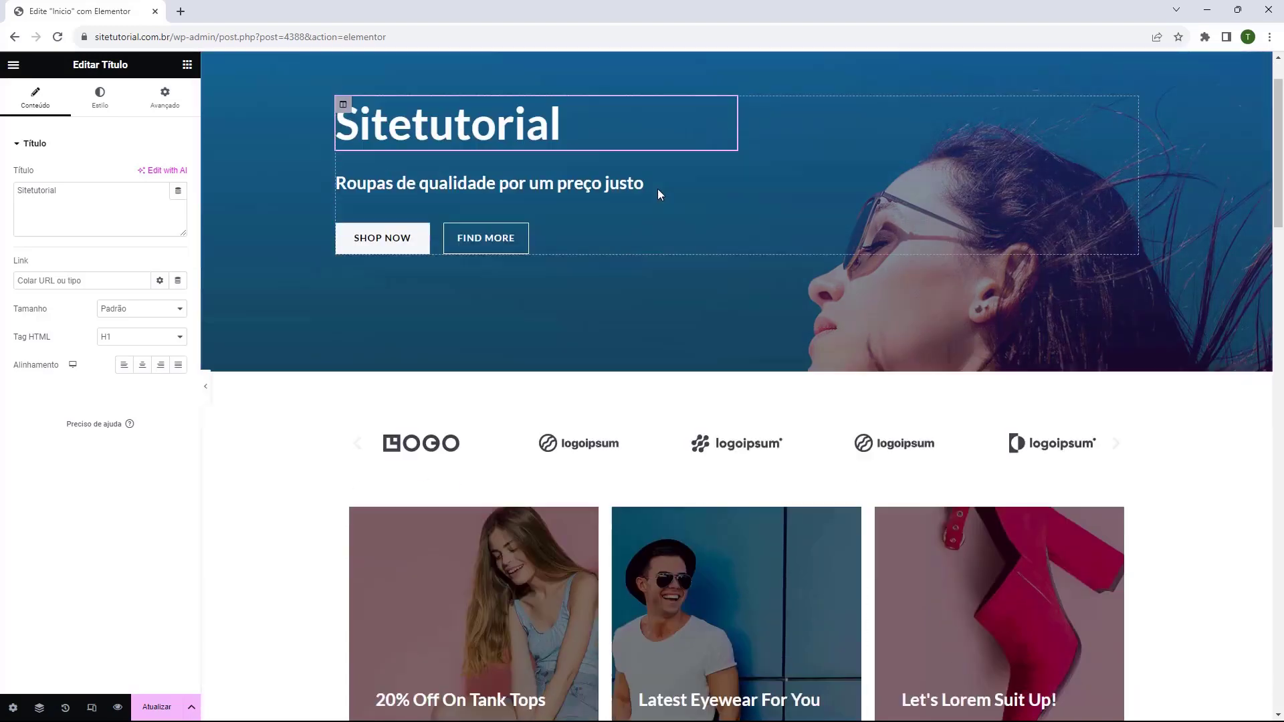
pyautogui.scroll(10, 364, 323)
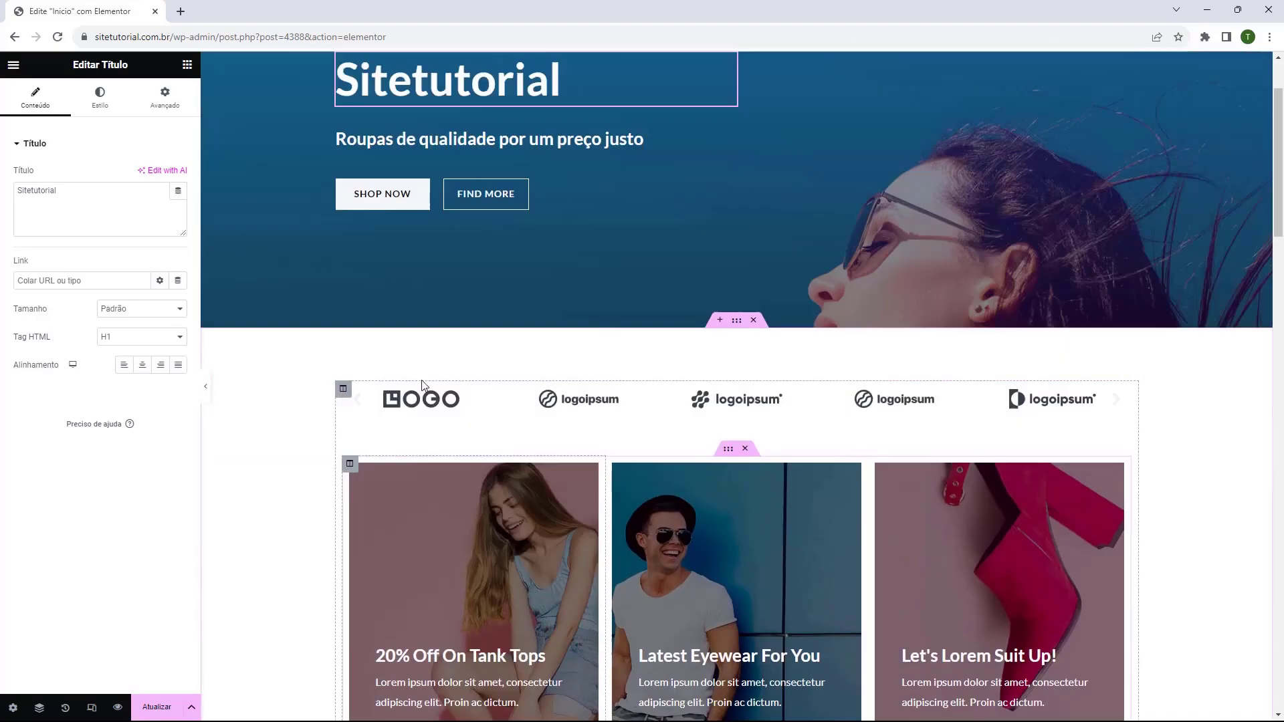
pyautogui.click(373, 257)
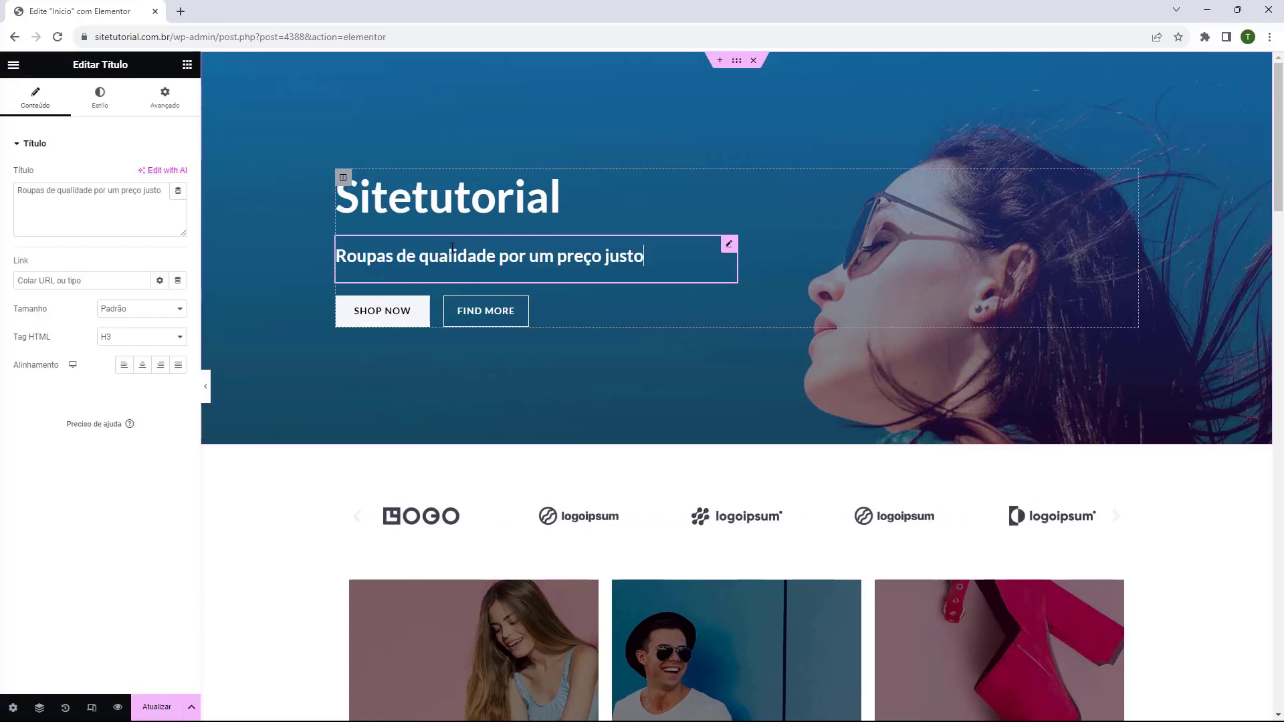
pyautogui.click(415, 200)
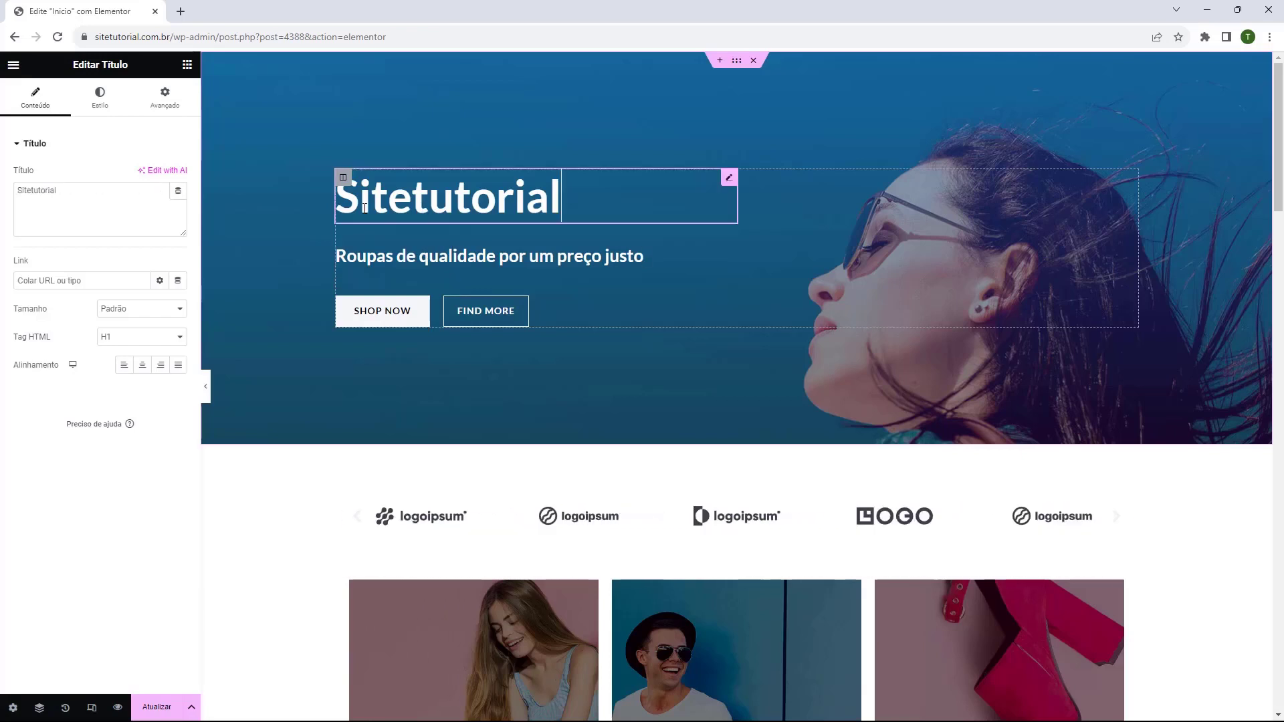
pyautogui.click(396, 258)
pyautogui.click(408, 206)
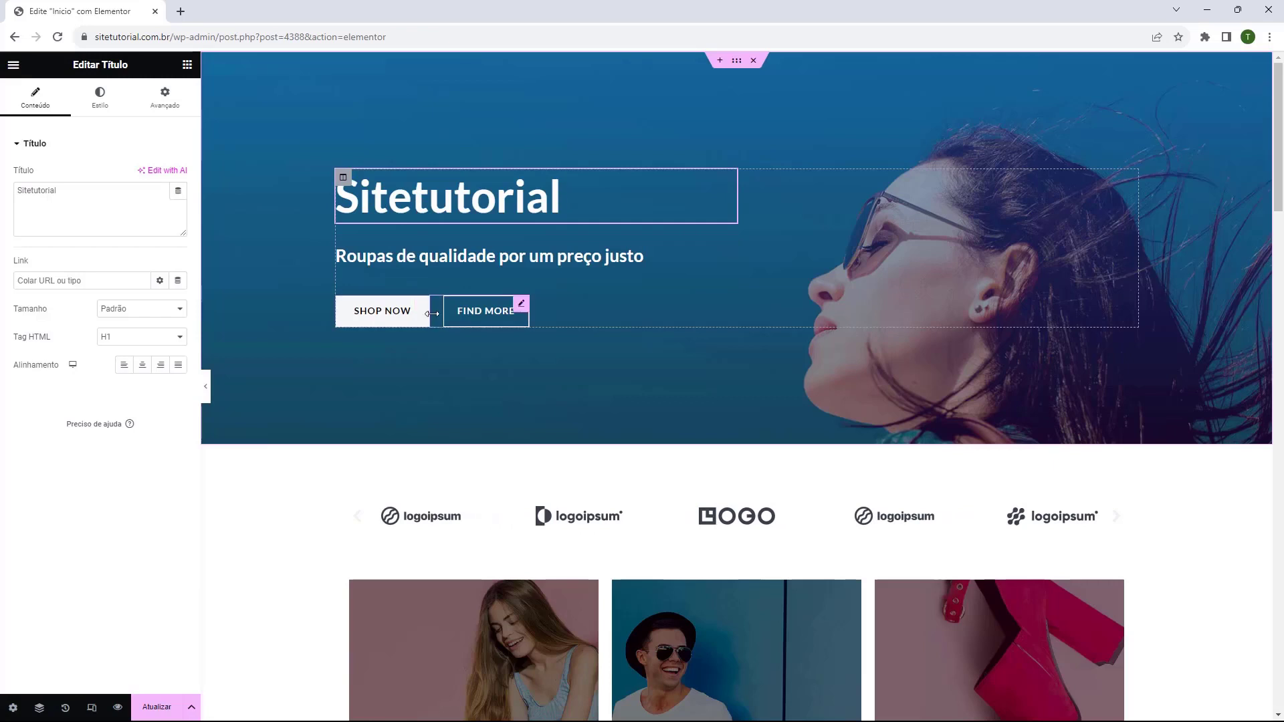
# - Open the hero's "Shop Now" button for editing and try the Informações button type
pyautogui.click(421, 317)
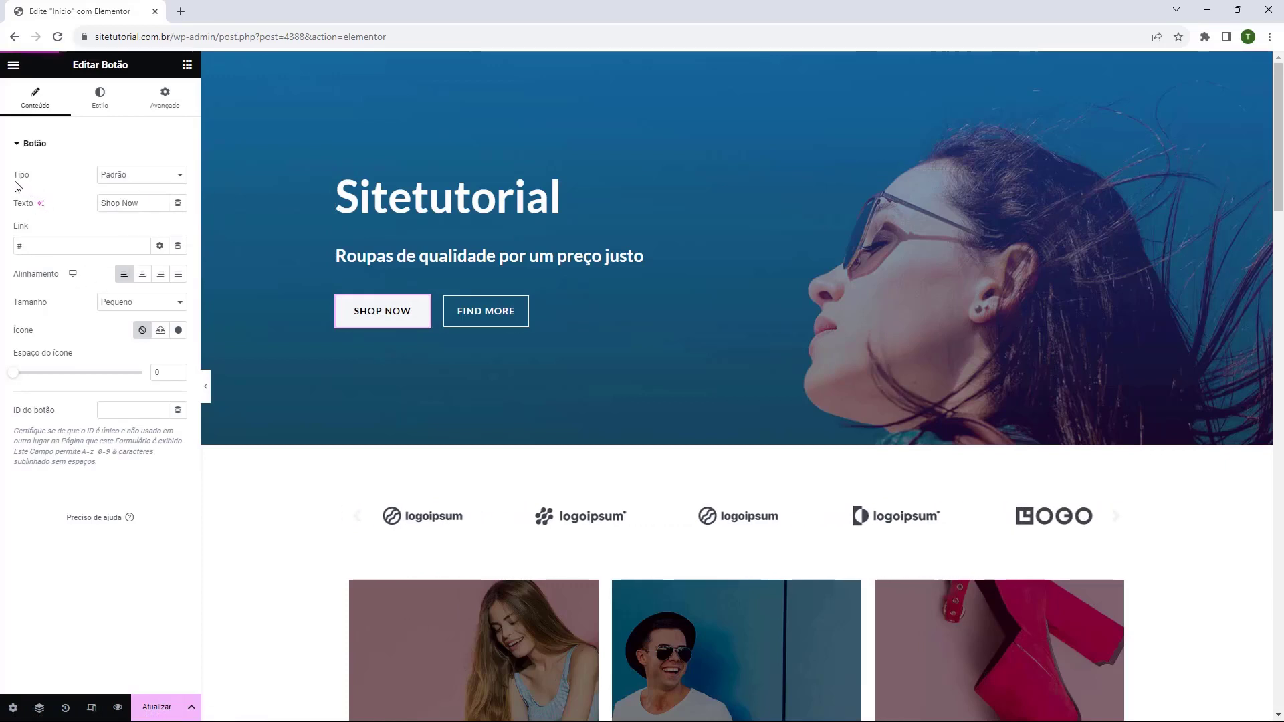
pyautogui.moveTo(14, 181); pyautogui.dragTo(43, 180)
pyautogui.click(115, 178)
pyautogui.click(120, 189)
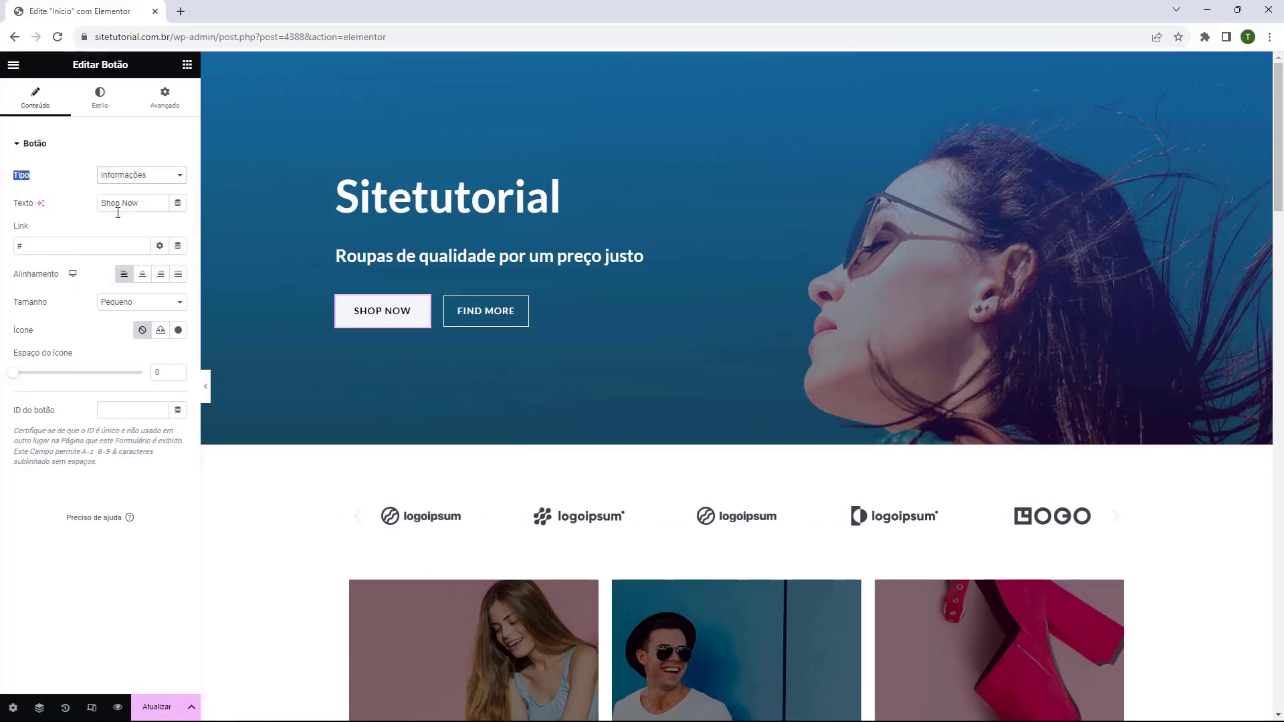
pyautogui.tripleClick(128, 205)
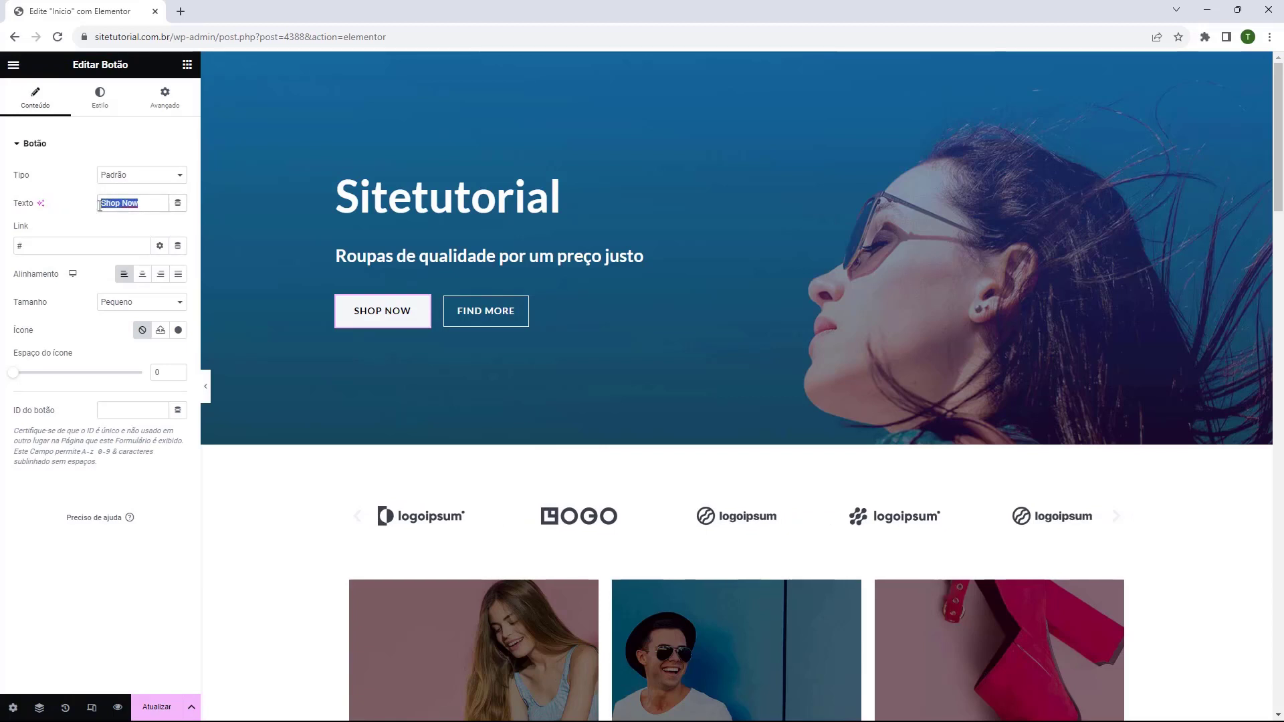
pyautogui.write('Saiba Mais')
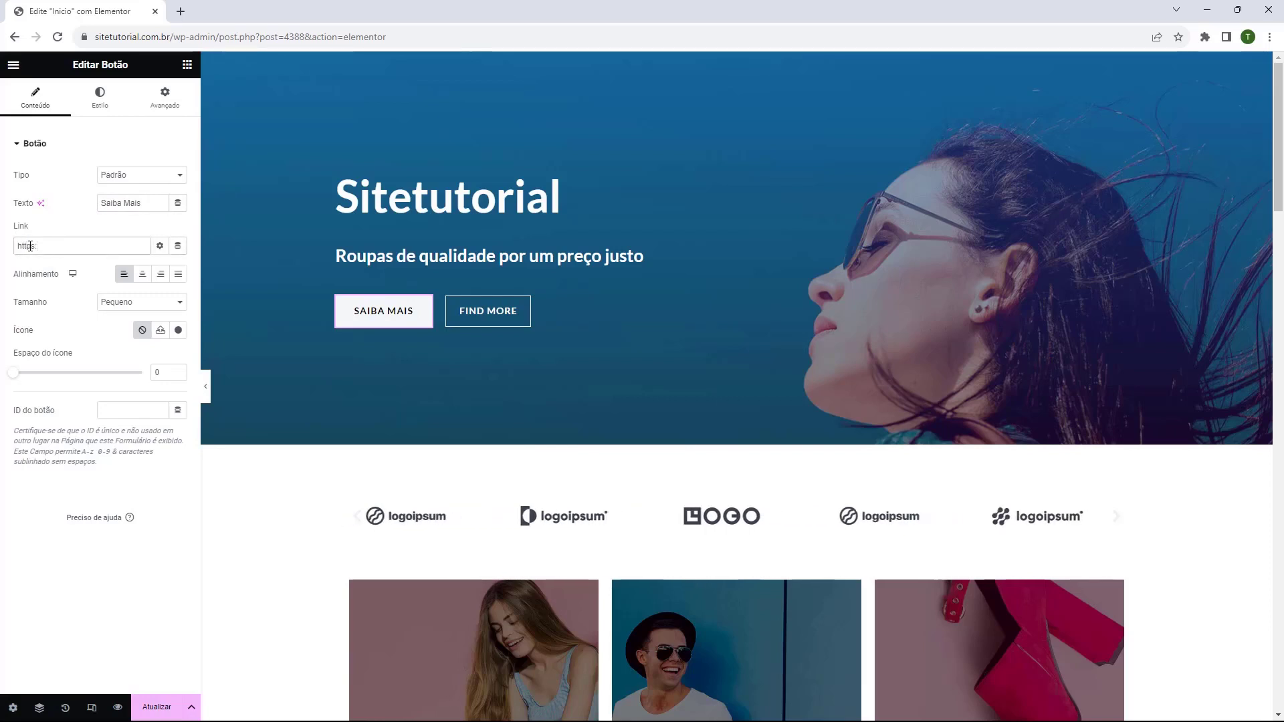
pyautogui.write('itetutorial.com.br/loja')
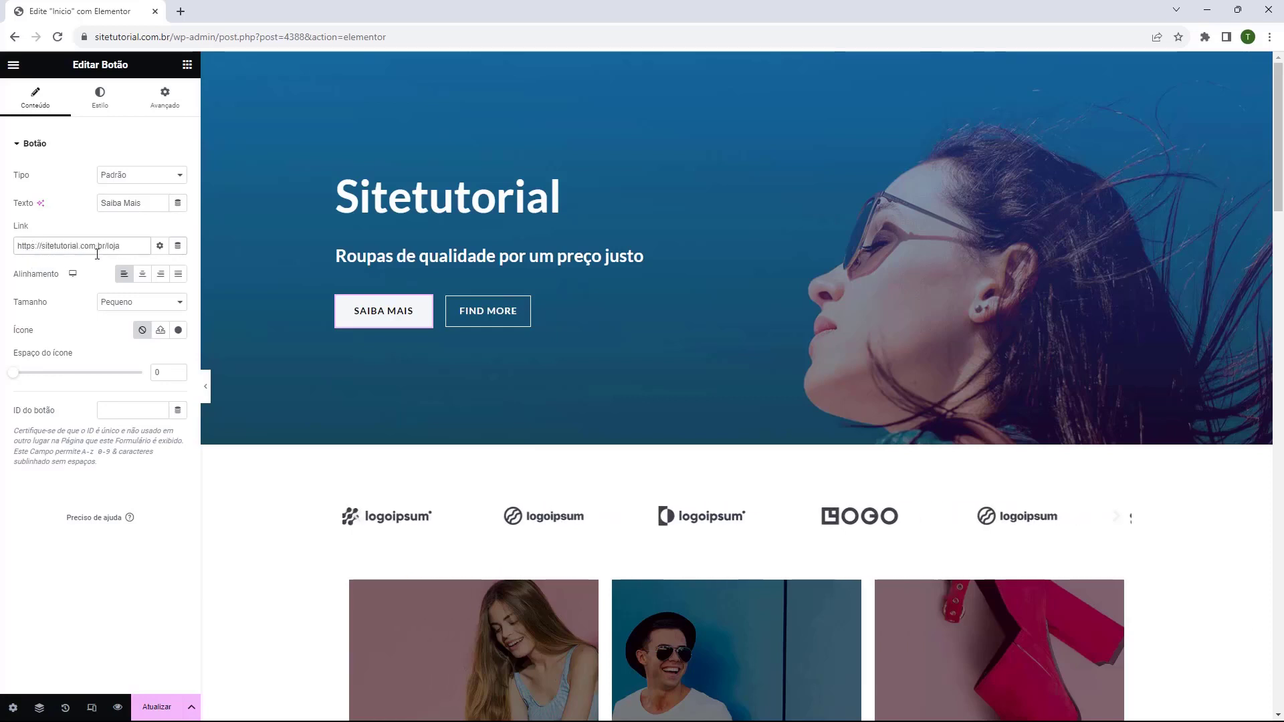
# - Delete the hero's "Find More" button and the logo image carousel beneath the hero section
pyautogui.click(465, 324)
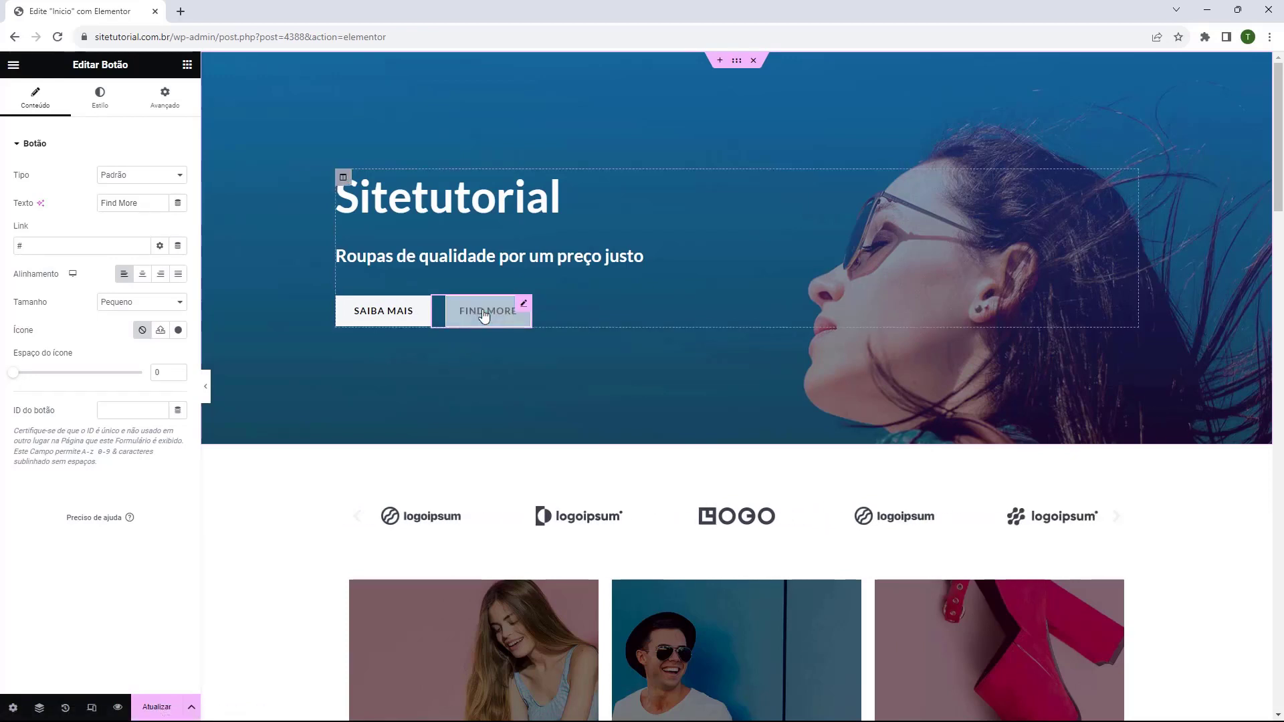
pyautogui.press('Delete')
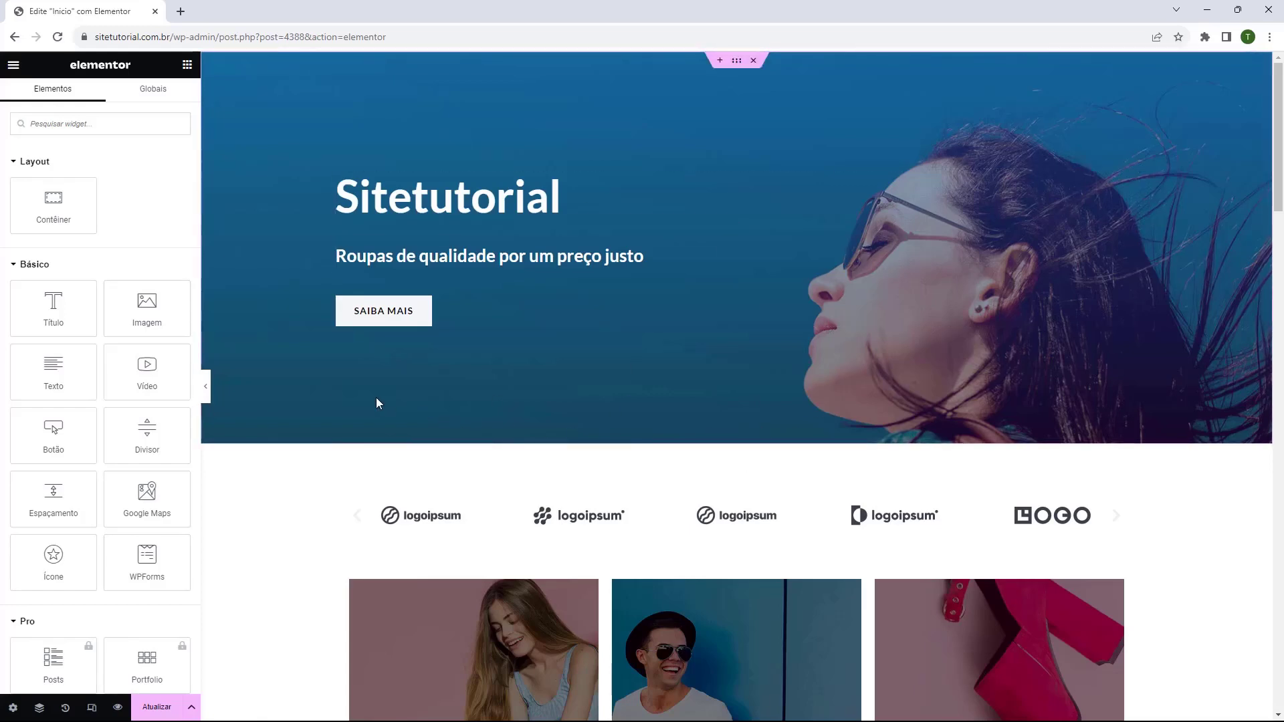
pyautogui.scroll(-5, 372, 402)
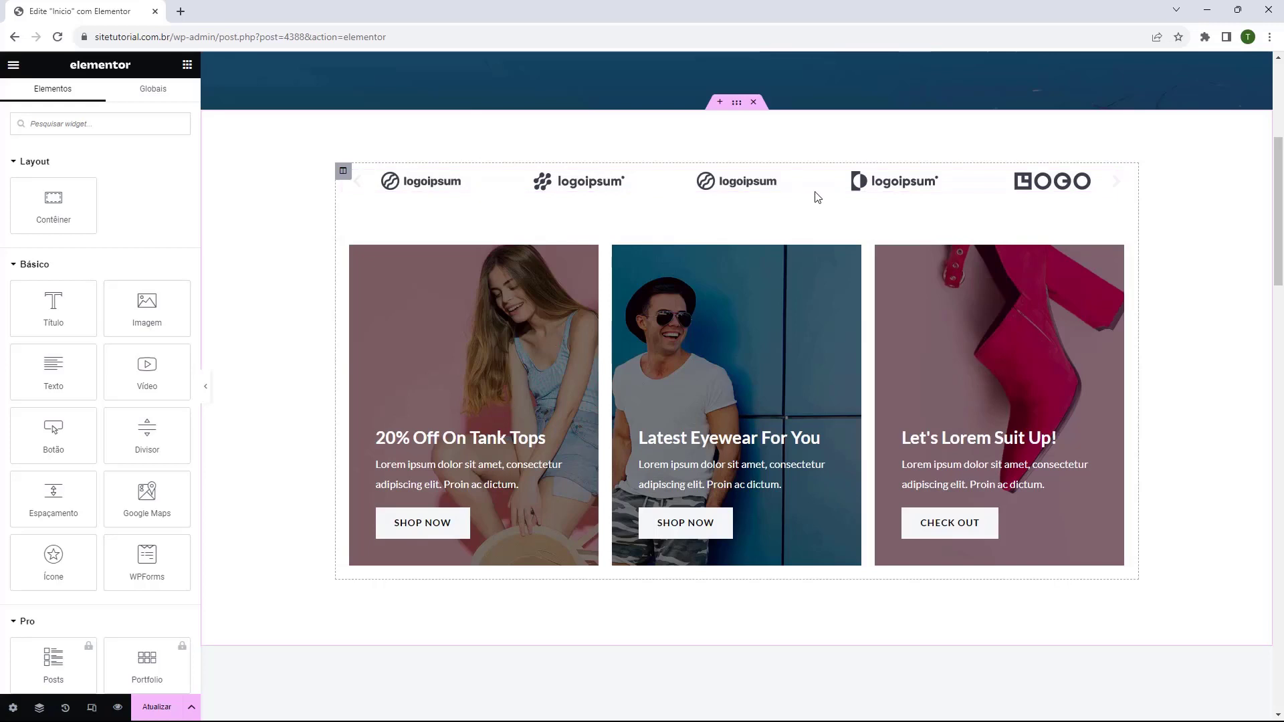
pyautogui.click(718, 188)
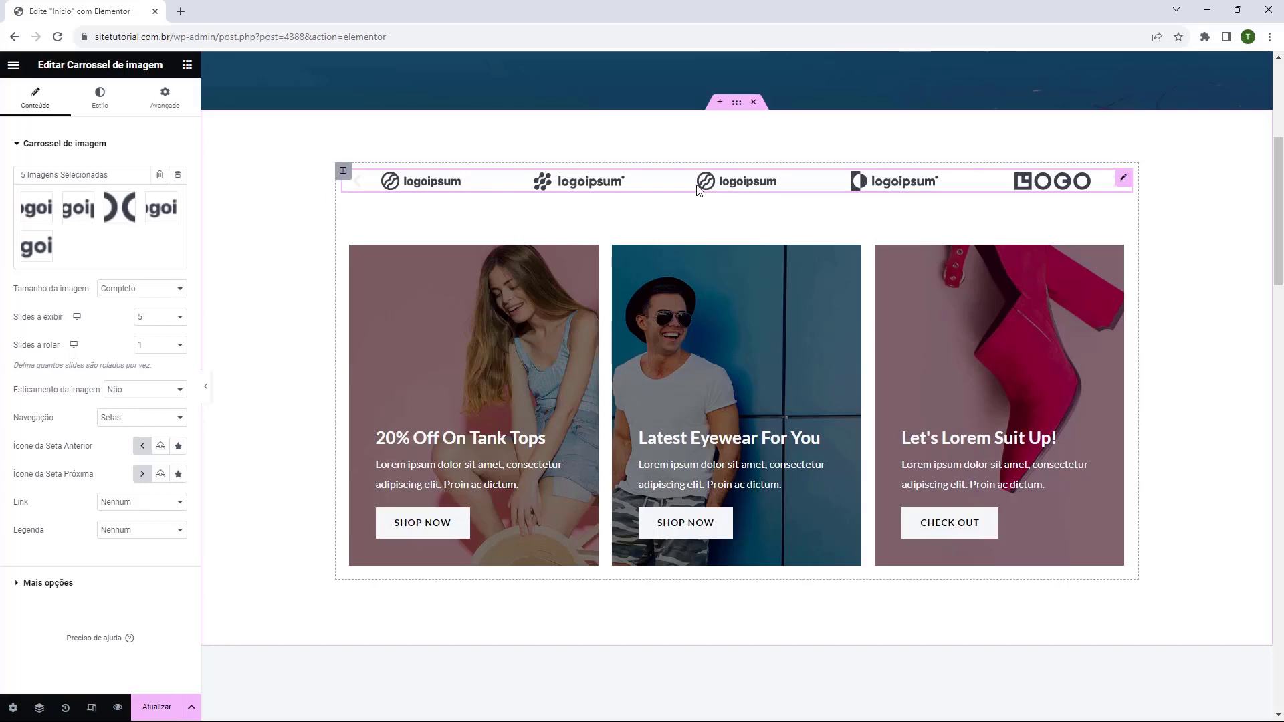
pyautogui.press('Delete')
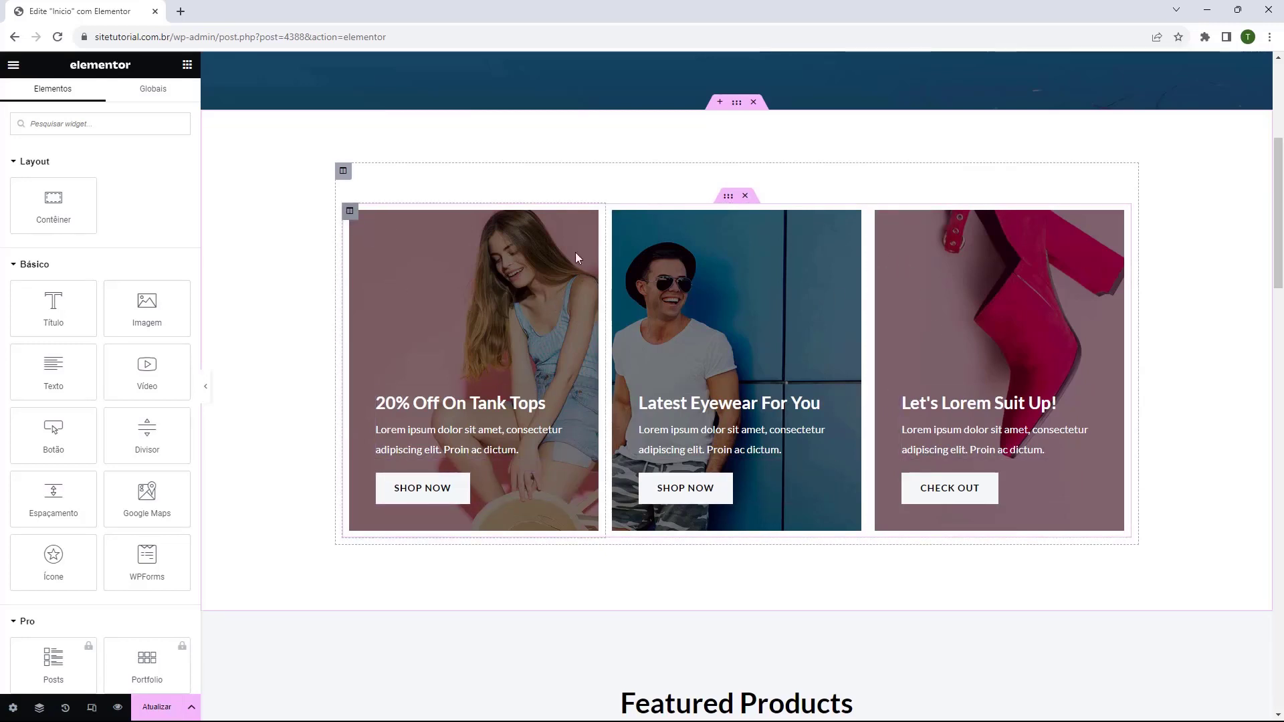
# - Examine how the "20% Off On Tank Tops" card is built: its image box, button, and column layout and style settings
pyautogui.click(408, 405)
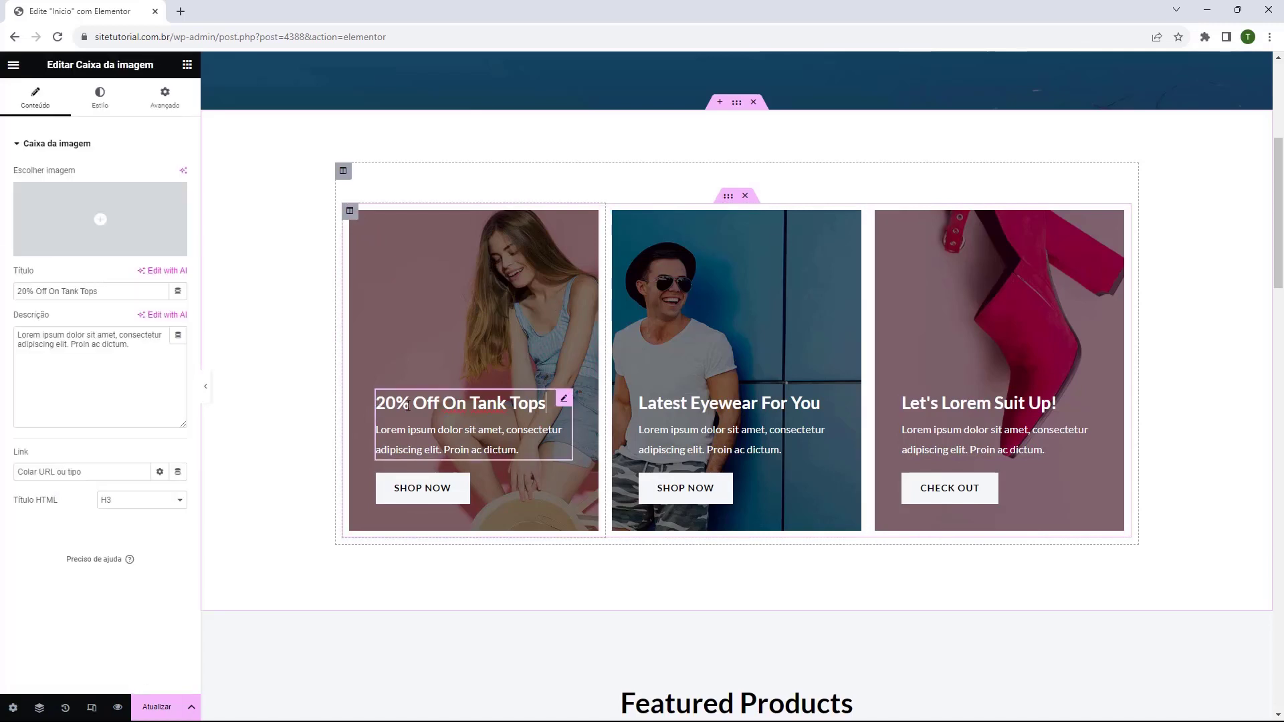
pyautogui.click(419, 405)
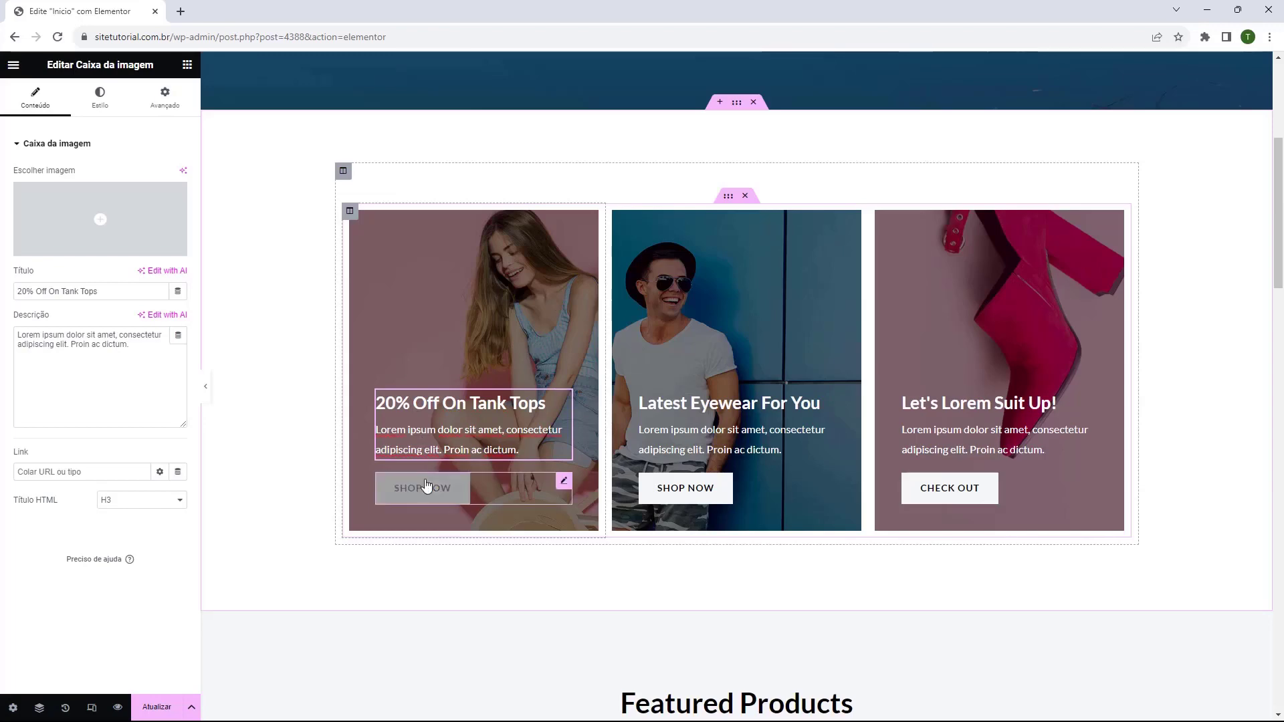
pyautogui.click(422, 488)
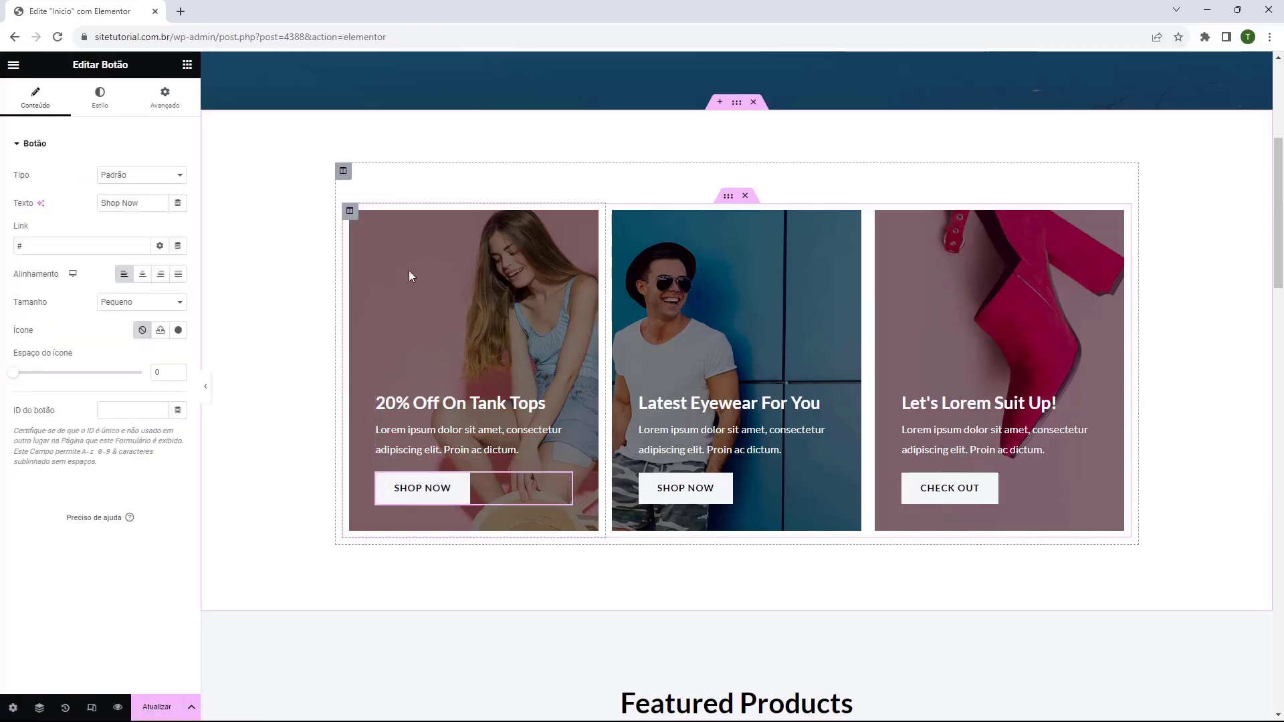
pyautogui.scroll(5, 432, 335)
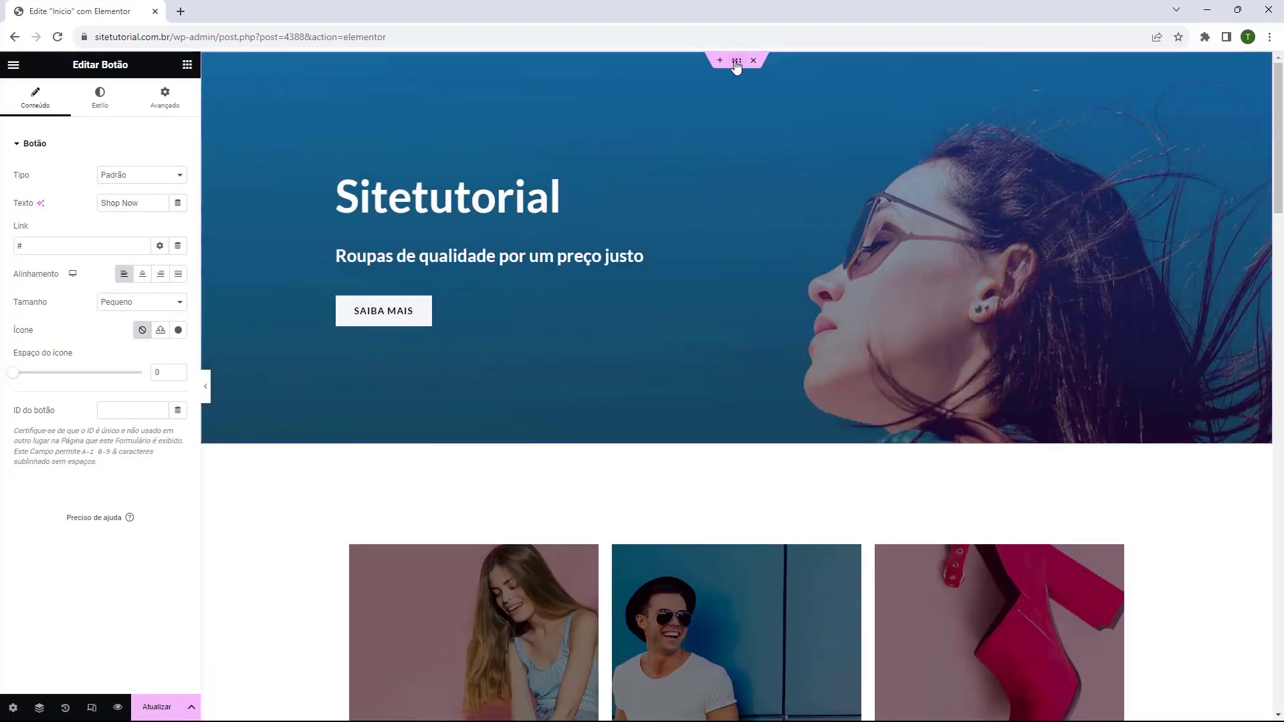
pyautogui.scroll(-4, 625, 189)
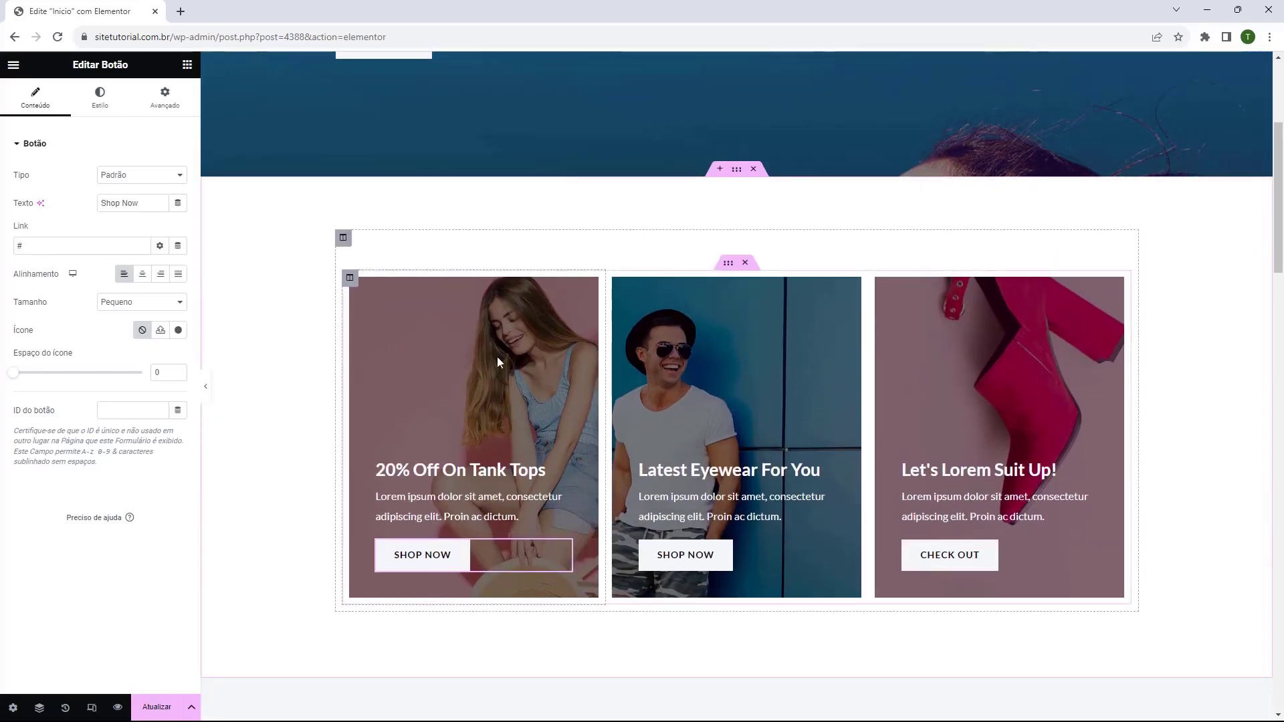
pyautogui.click(350, 278)
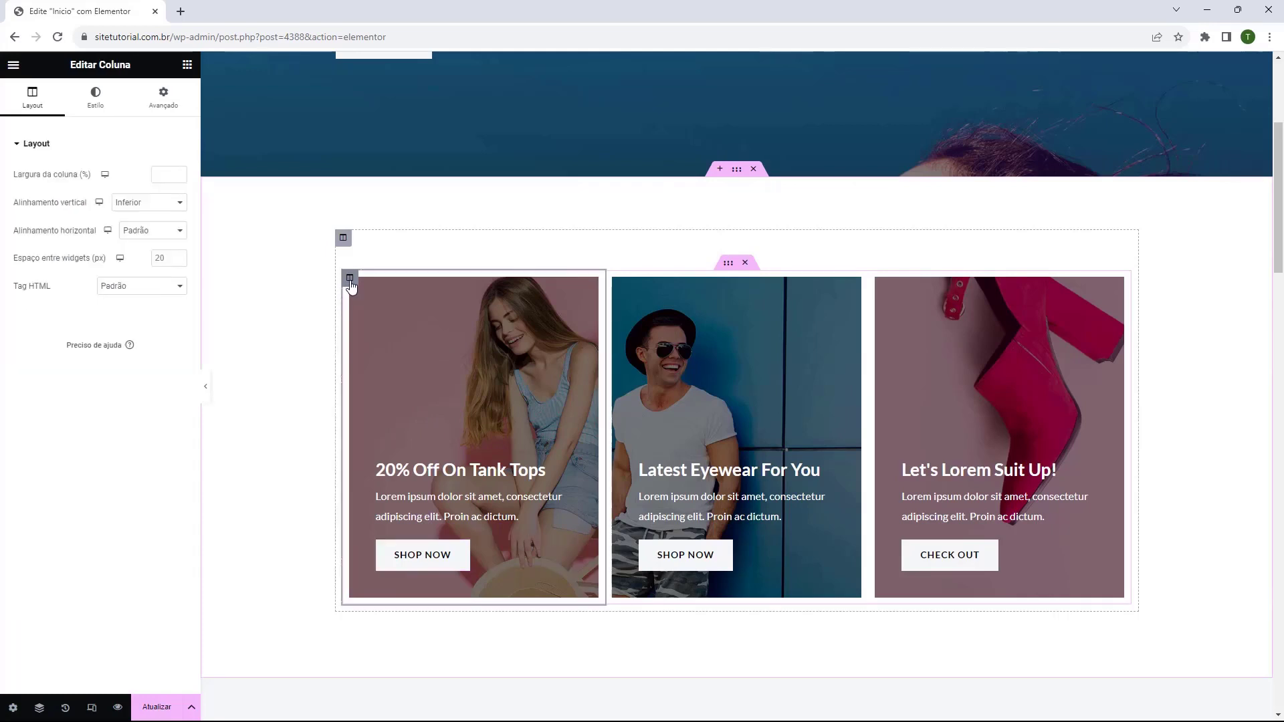
pyautogui.click(96, 100)
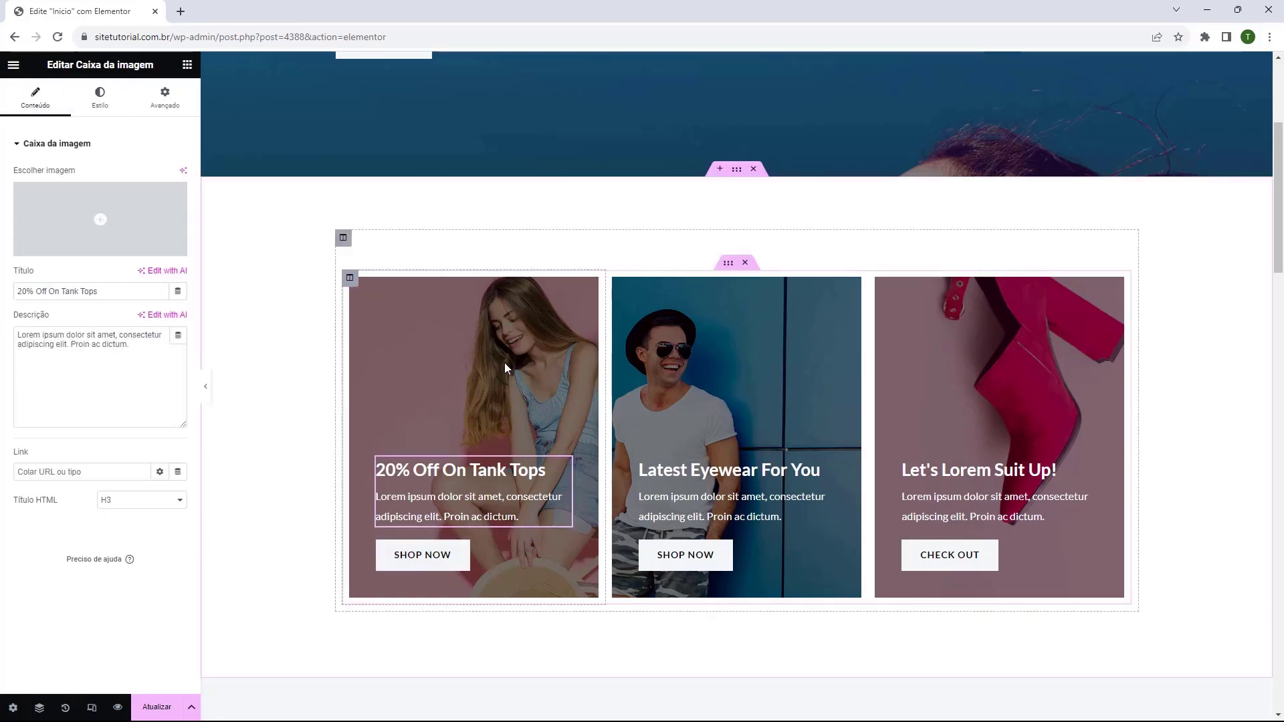
pyautogui.doubleClick(471, 476)
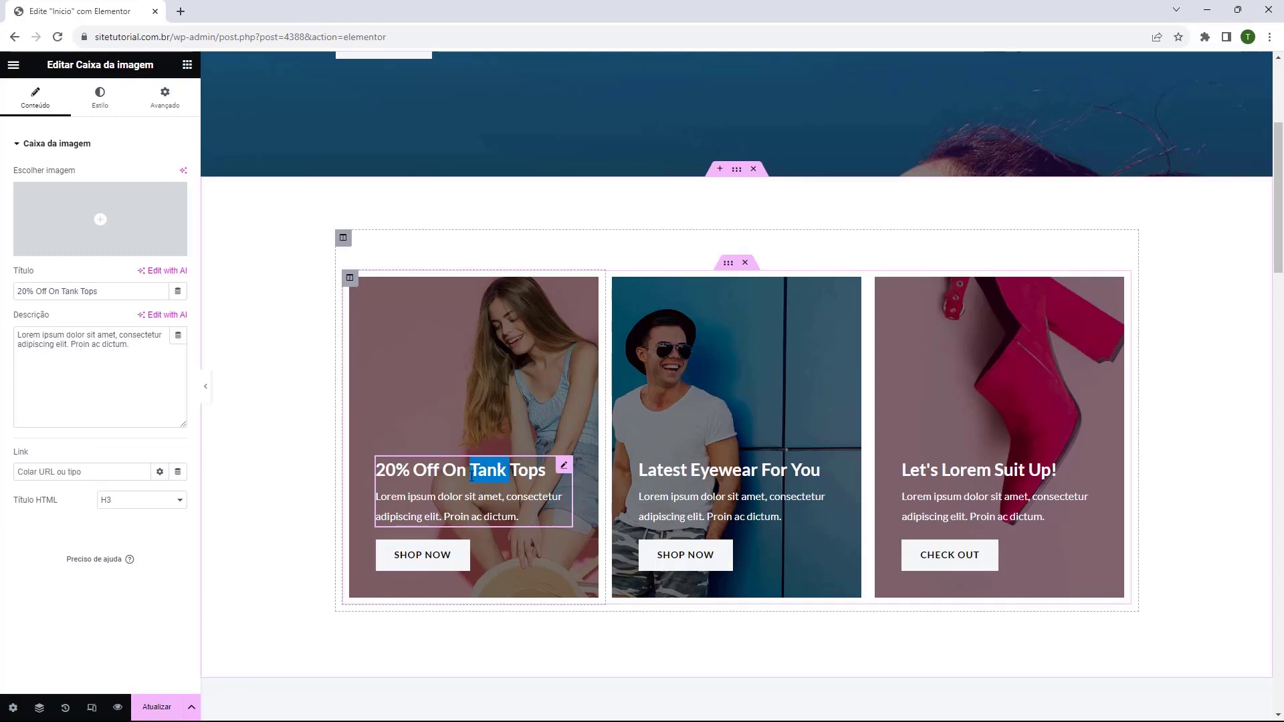
# - Change the title of the "20% Off On Tank Tops" card to "Moda Feminina"
pyautogui.tripleClick(104, 292)
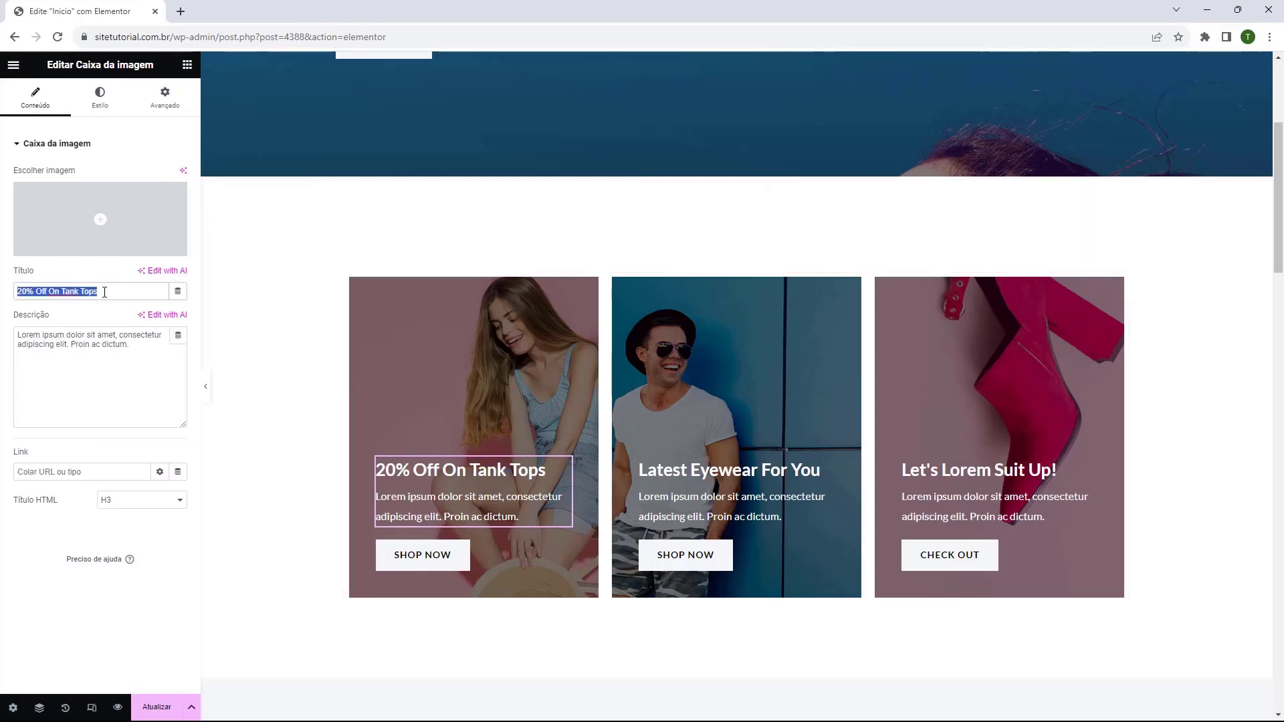
pyautogui.write('Moda Feminina')
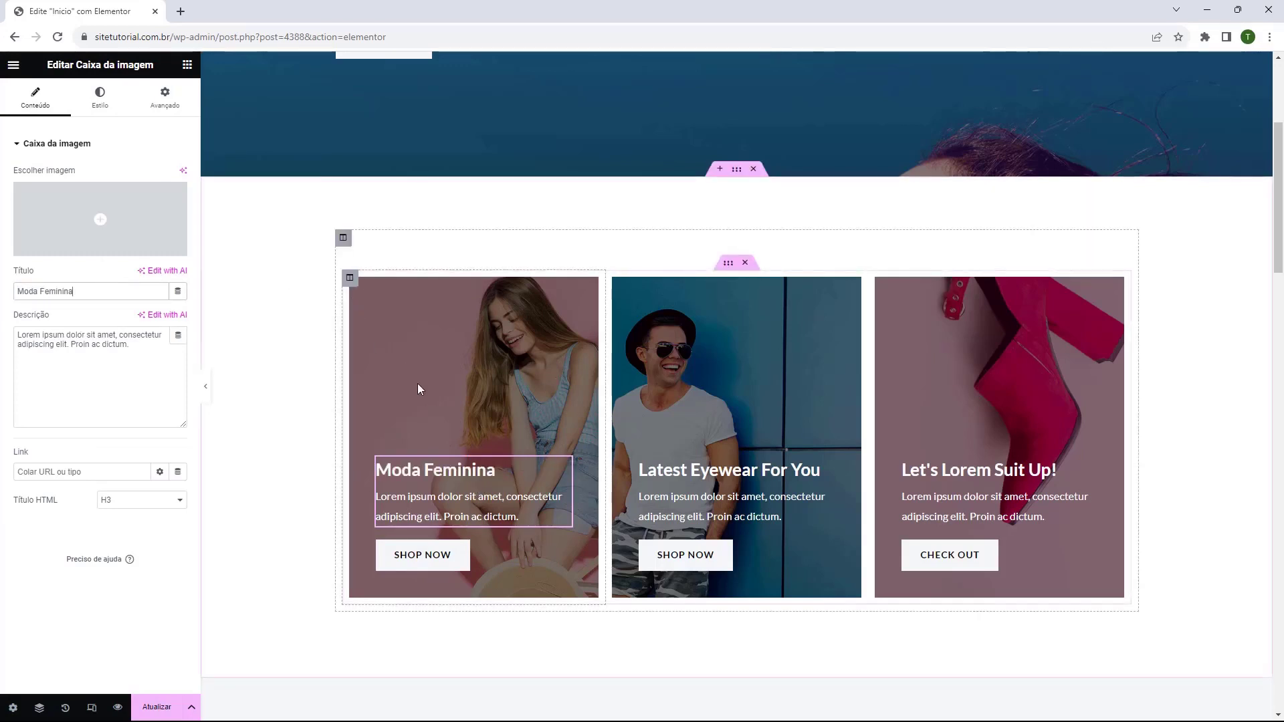
pyautogui.click(490, 514)
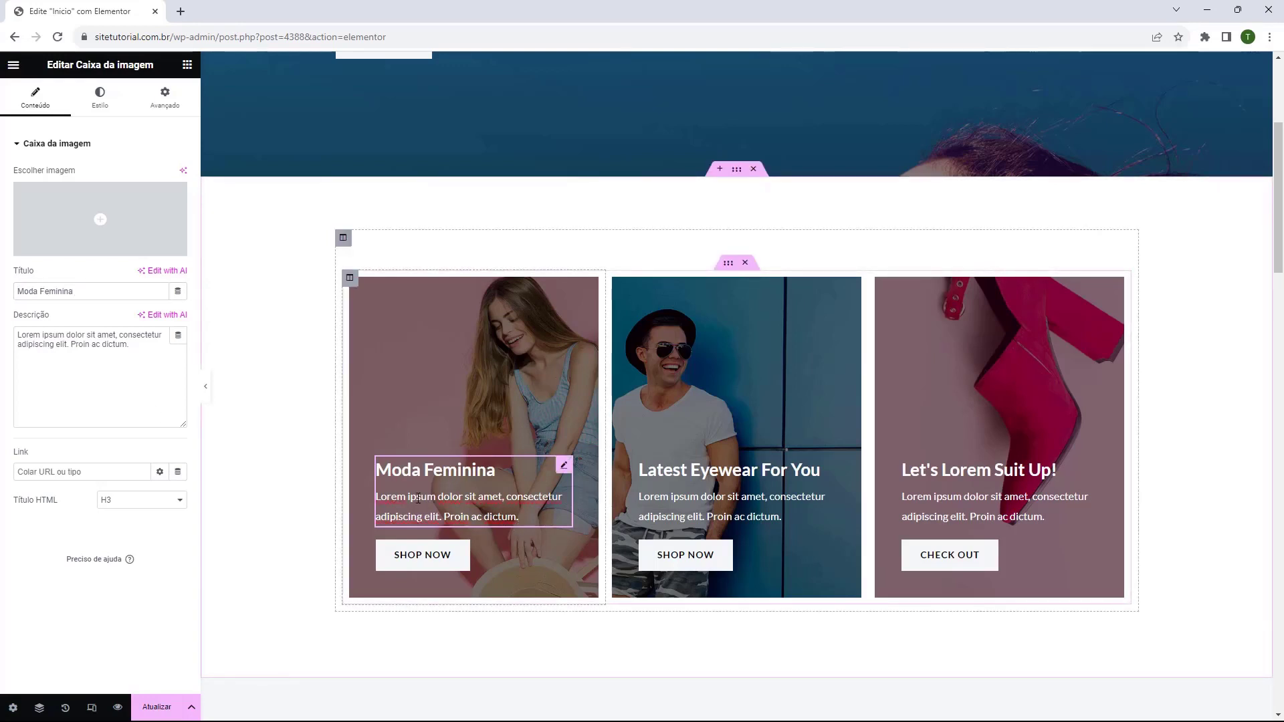
# - Center the button of the "Moda Feminina" card and set its text to "acessar"
pyautogui.click(463, 567)
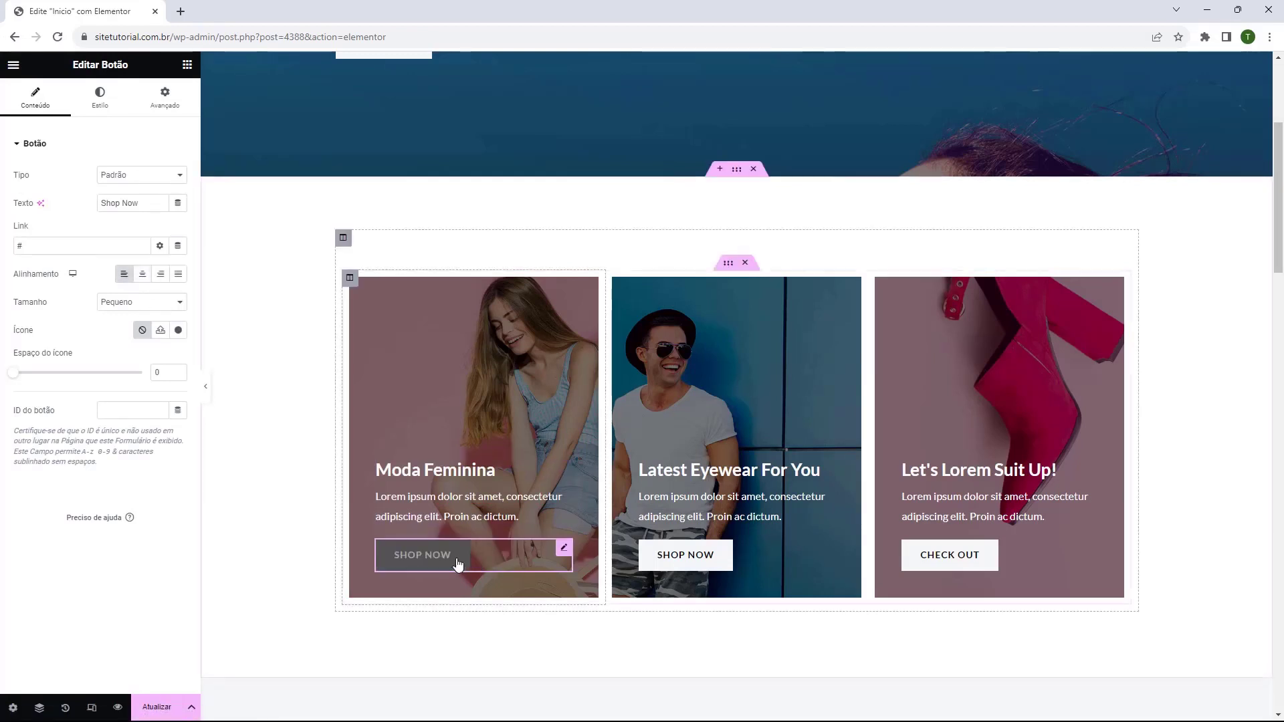
pyautogui.click(143, 274)
pyautogui.click(467, 567)
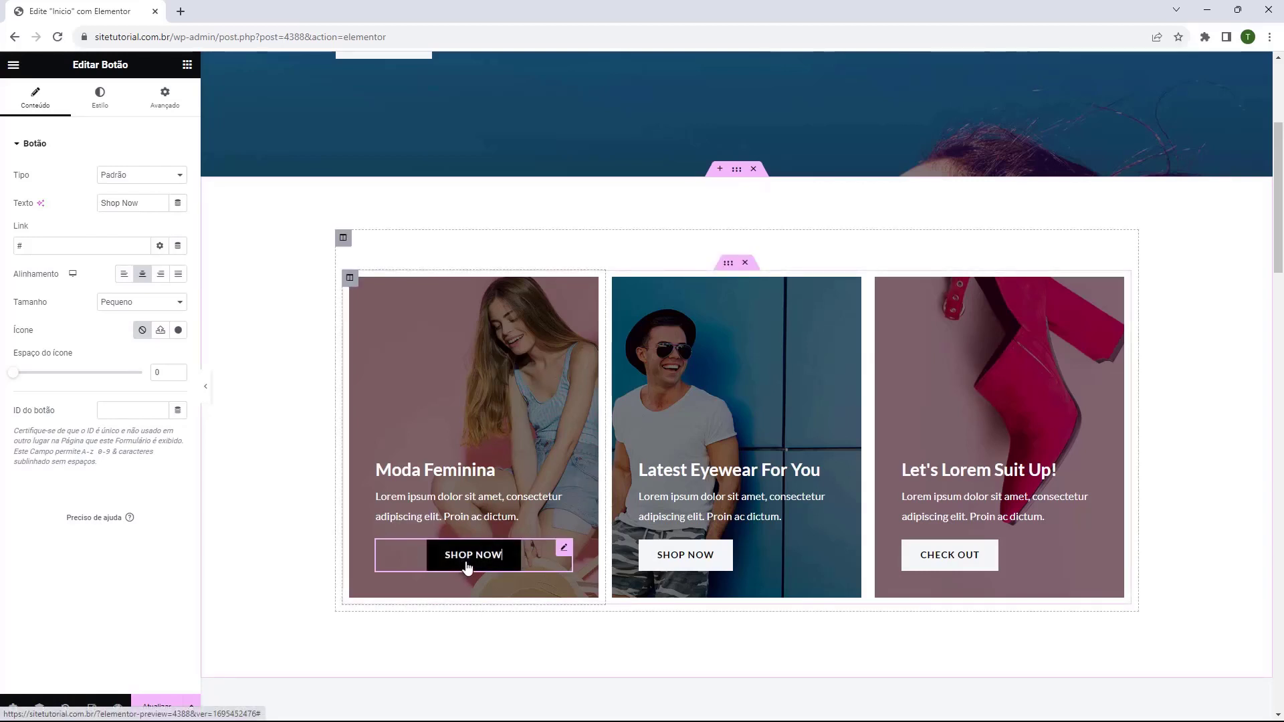
pyautogui.tripleClick(140, 204)
pyautogui.scroll(2, 352, 362)
pyautogui.scroll(-3, 321, 395)
pyautogui.write('acessar')
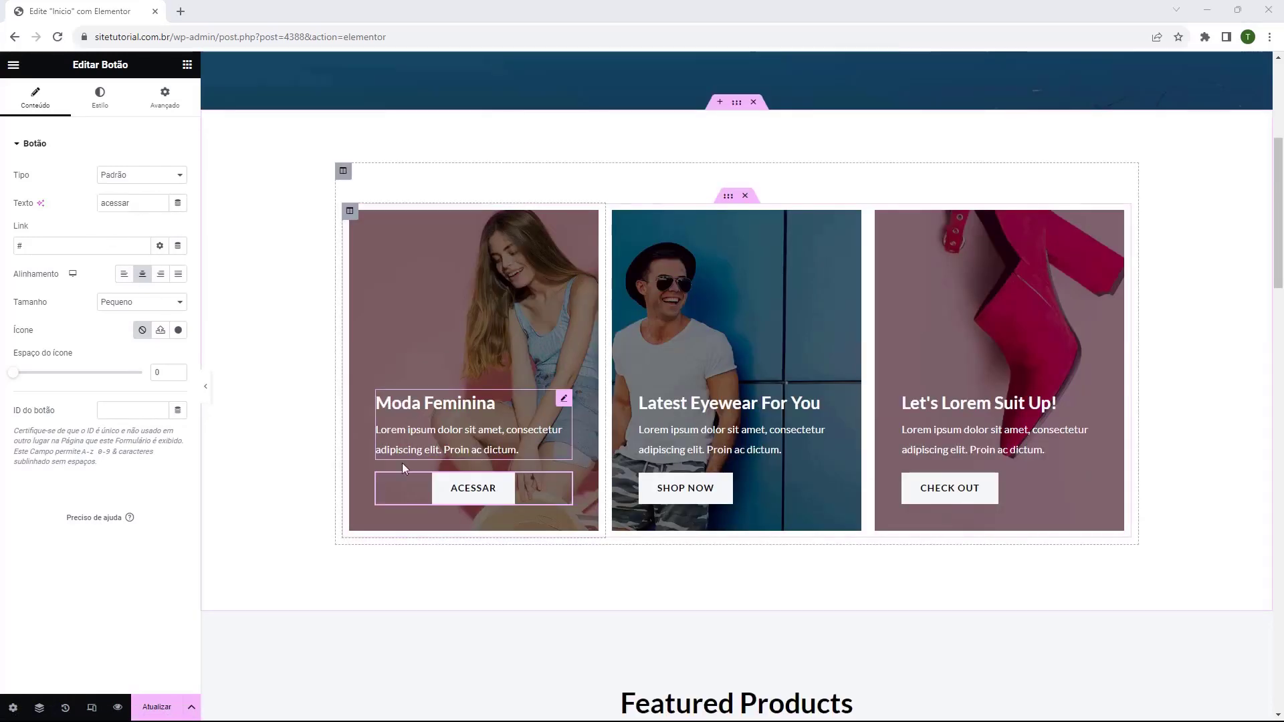
# - Change the title of the "Latest Eyewear For You" card to "Moda Masculina"
pyautogui.click(688, 438)
pyautogui.tripleClick(713, 408)
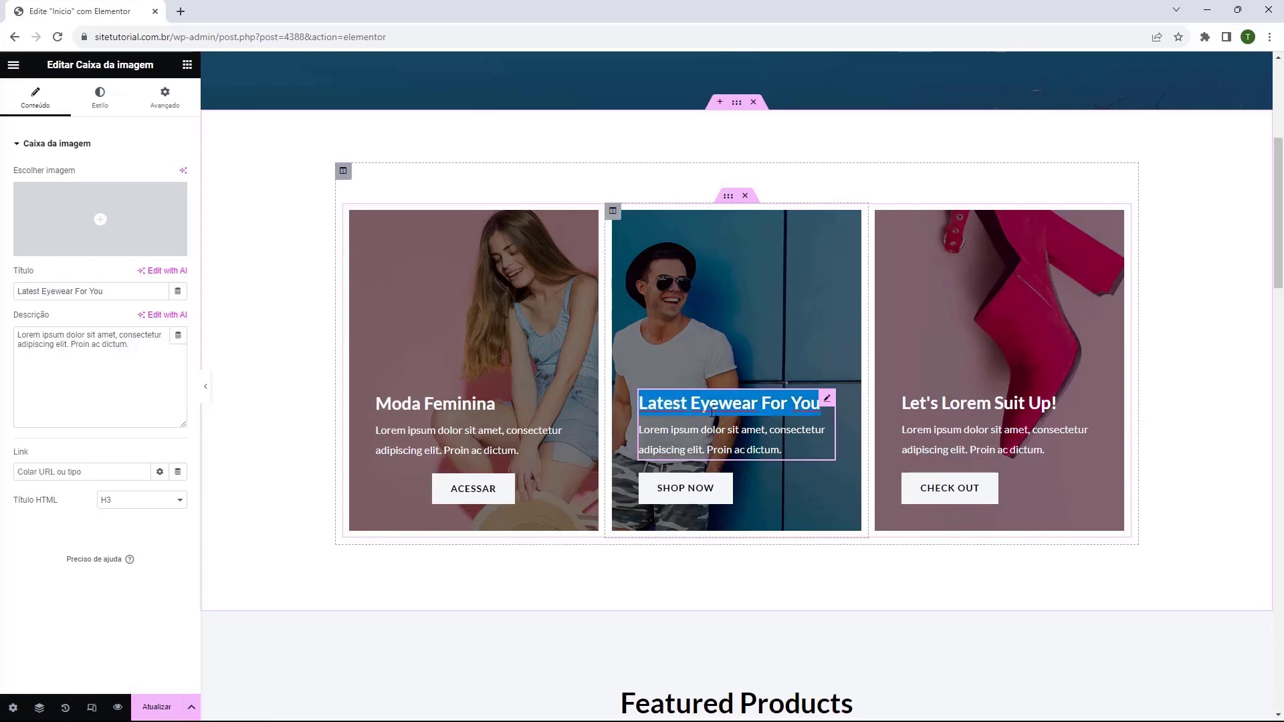
pyautogui.tripleClick(74, 289)
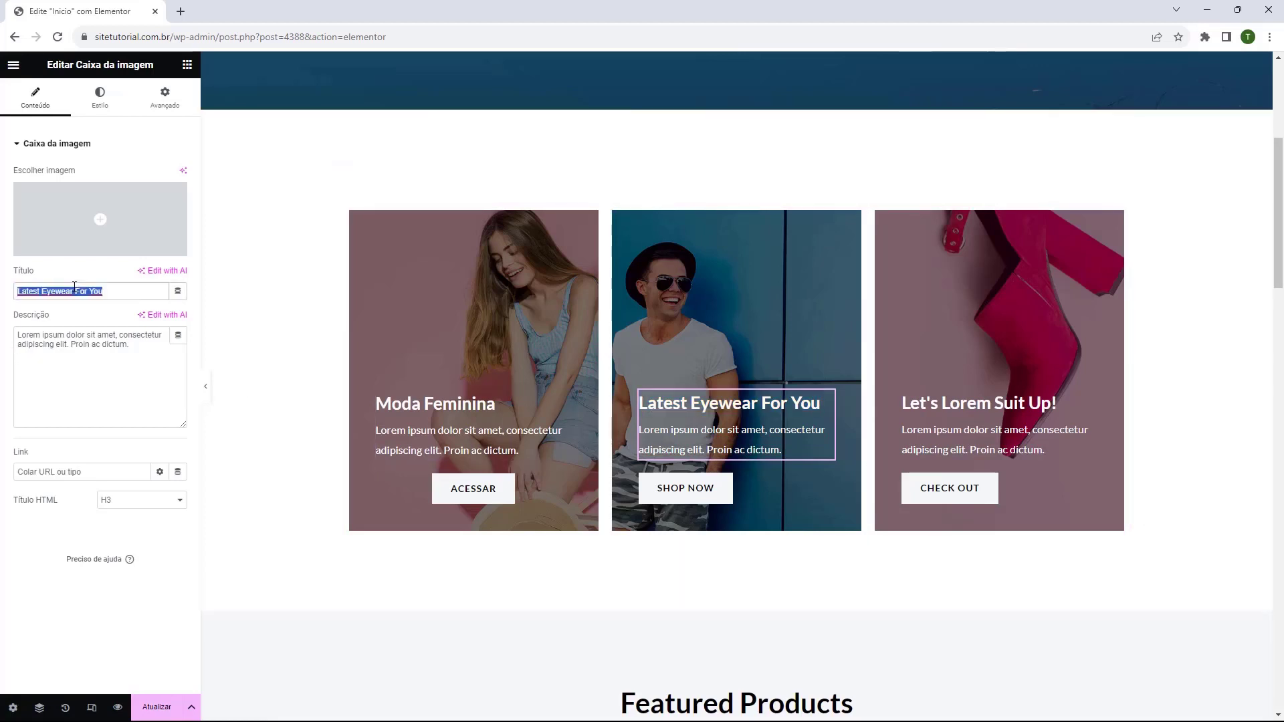
pyautogui.write('Moda')
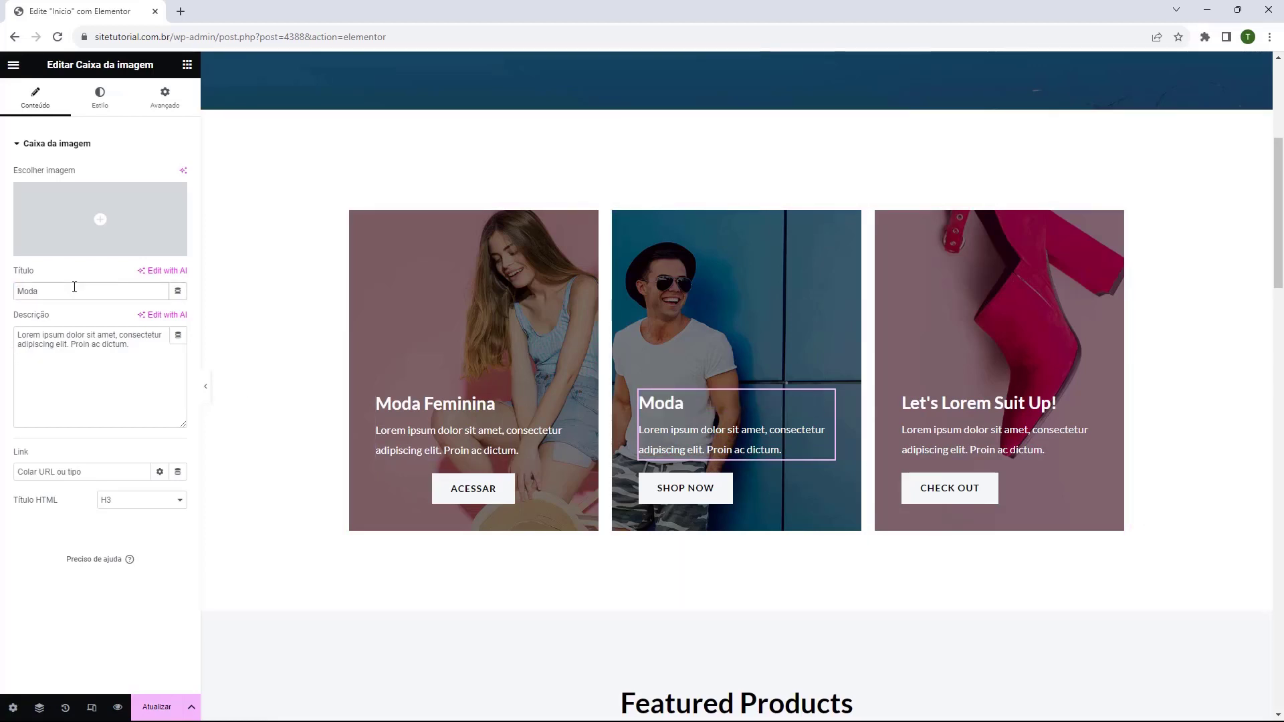
pyautogui.write(' Masculina')
# - Center the "Moda Masculina" card's button and set its text to "acessar"
pyautogui.click(669, 498)
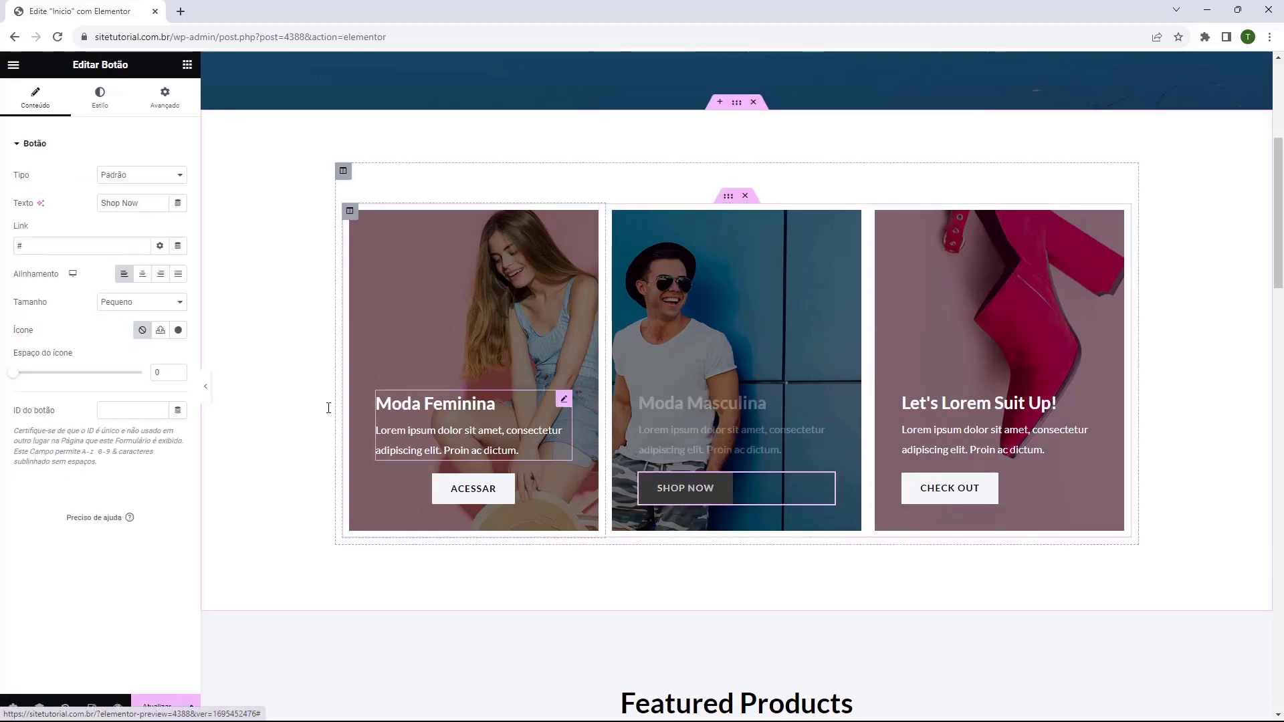
pyautogui.click(142, 273)
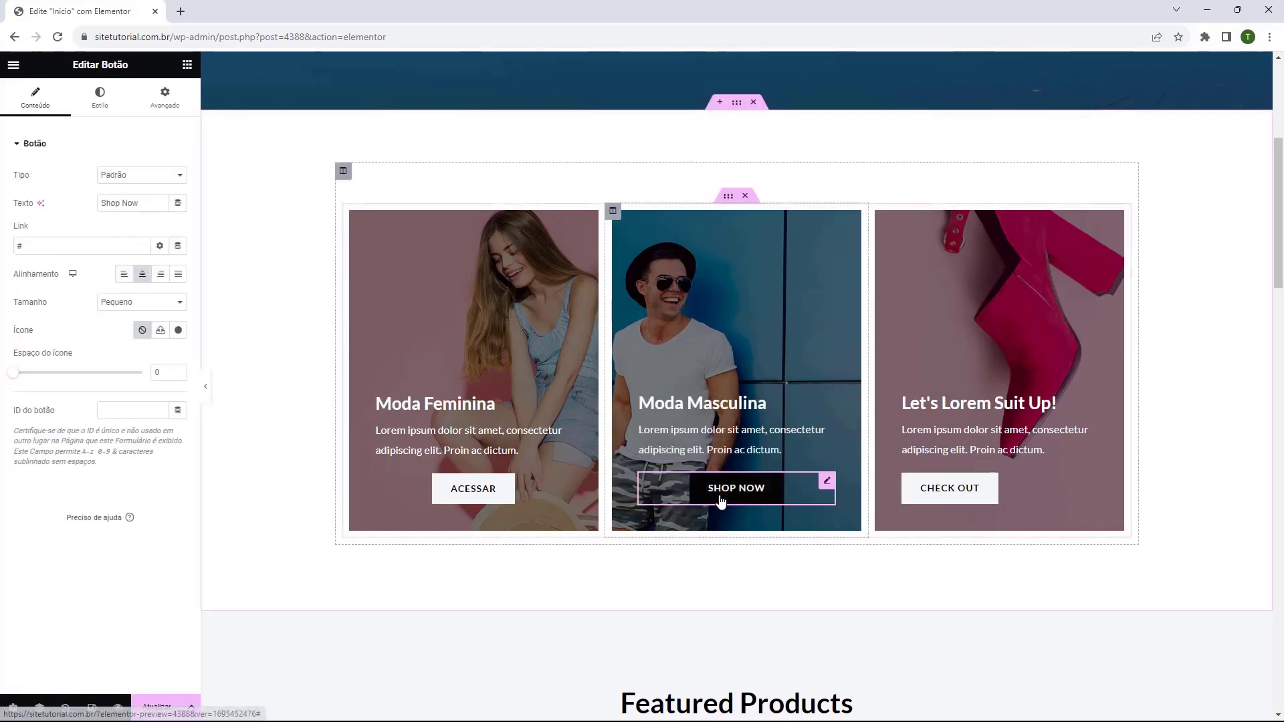
pyautogui.tripleClick(117, 204)
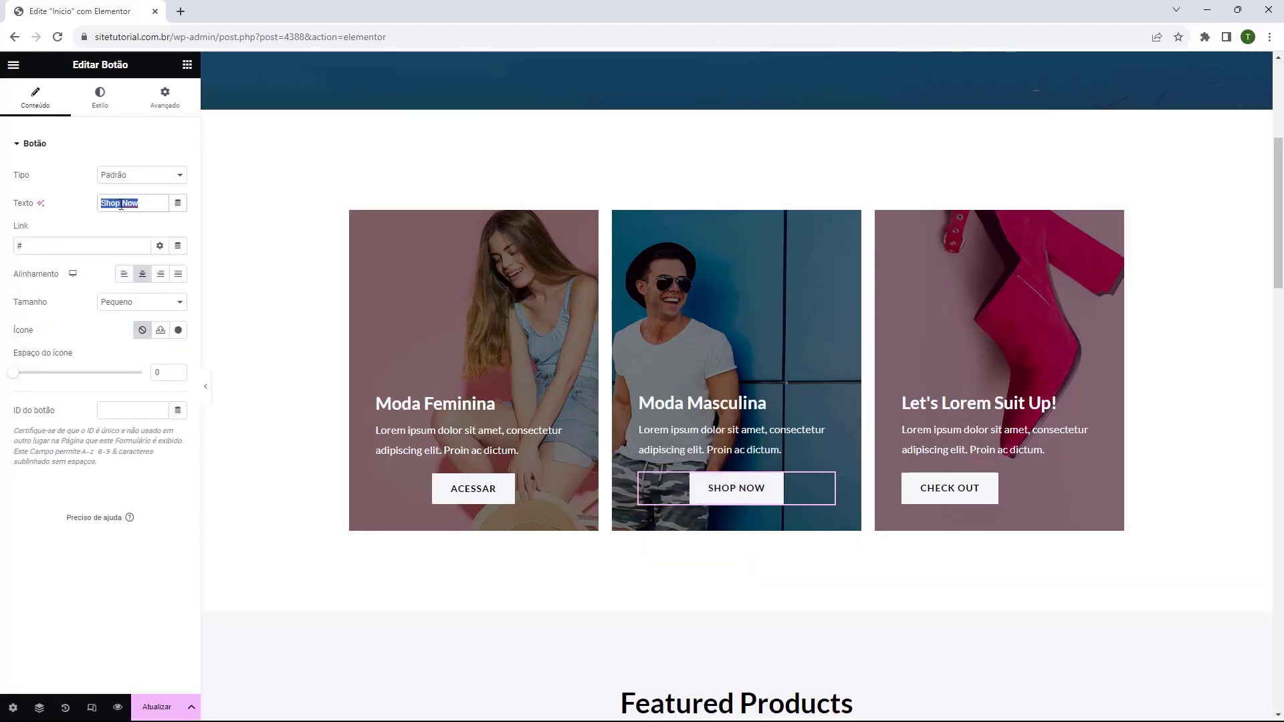
pyautogui.write('acessar')
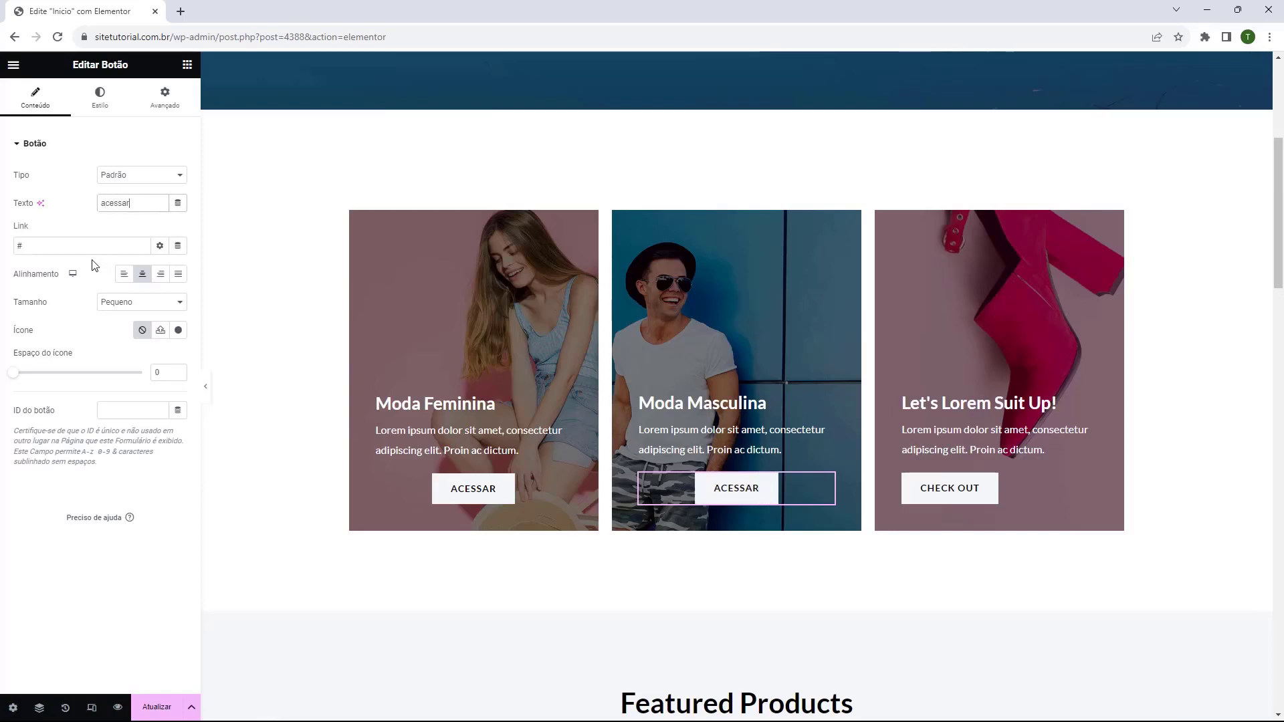
pyautogui.click(40, 247)
pyautogui.hotkey('ctrl', 'a')
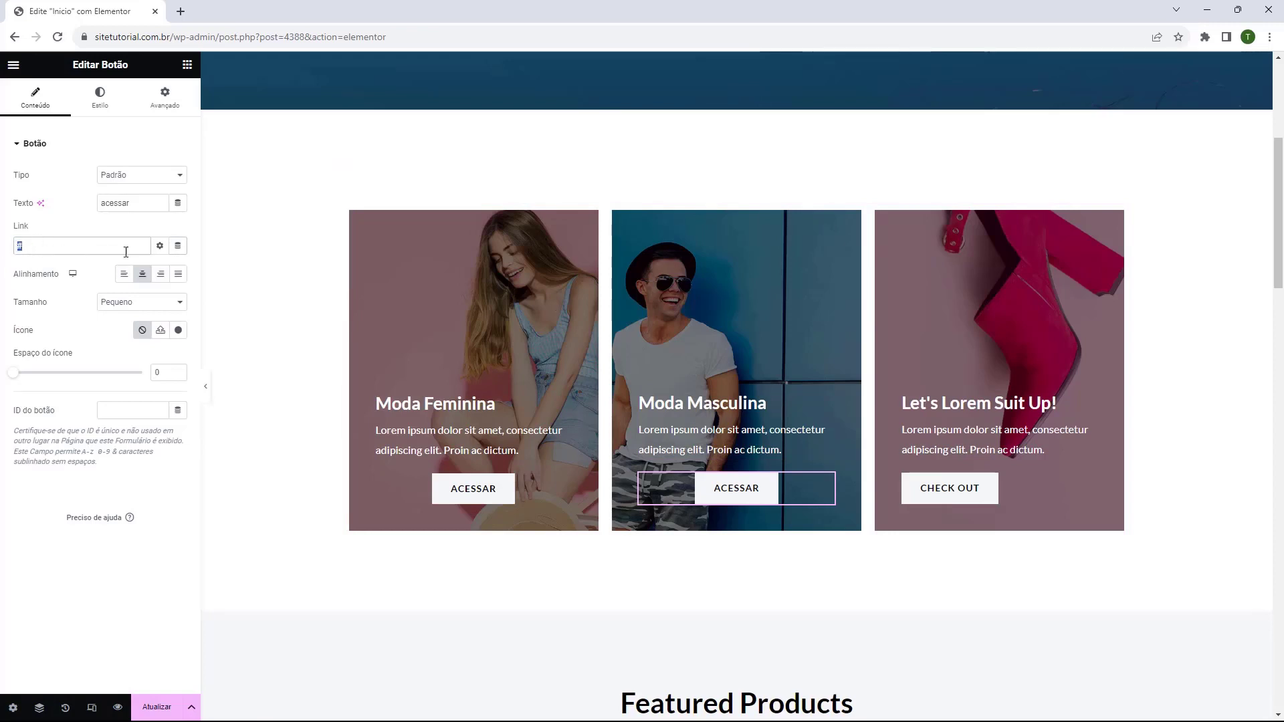
# - Retitle the "Let's Lorem Suit Up!" card as "Acessórios" and give it a centered button with the text "acessar"
pyautogui.click(980, 401)
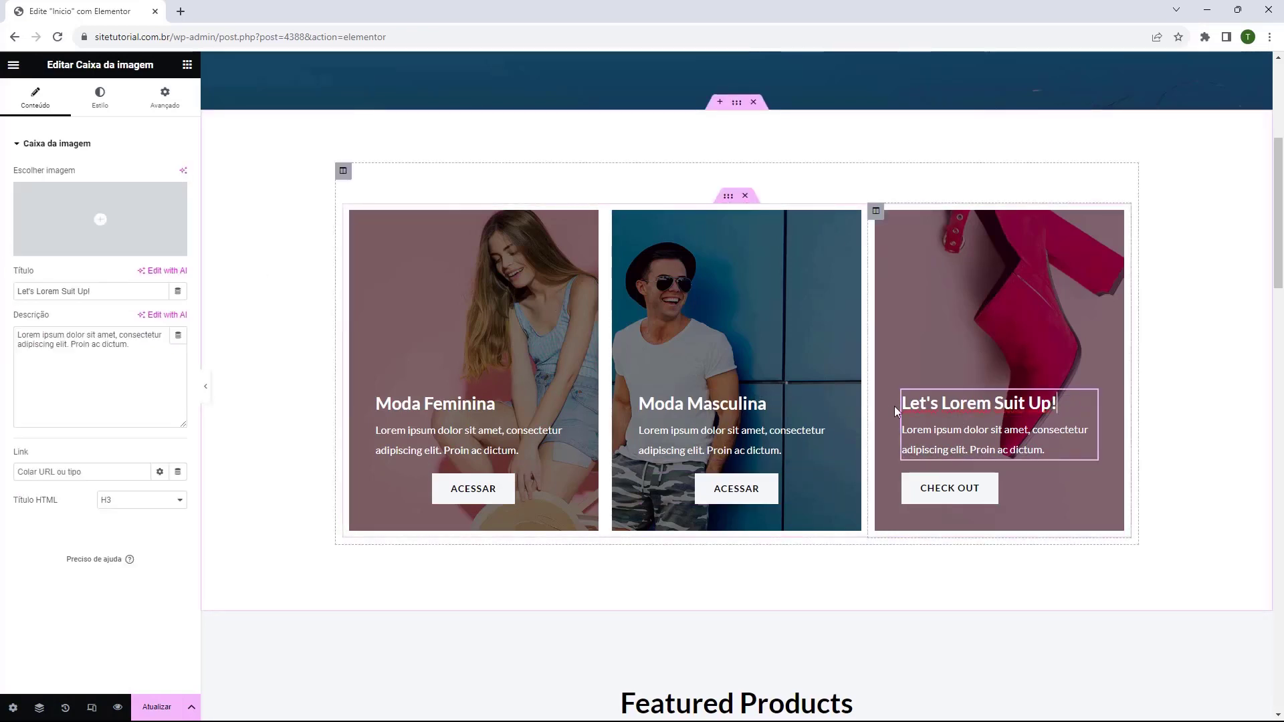
pyautogui.tripleClick(123, 293)
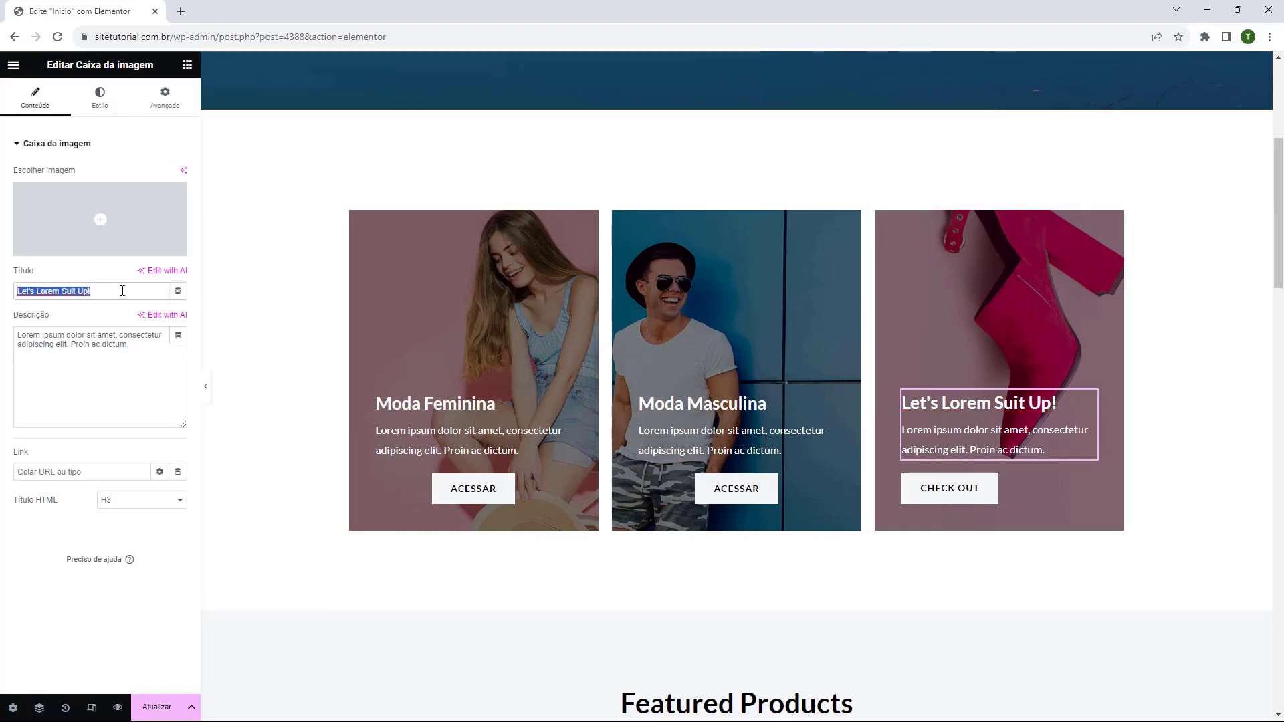
pyautogui.write('Acessórios')
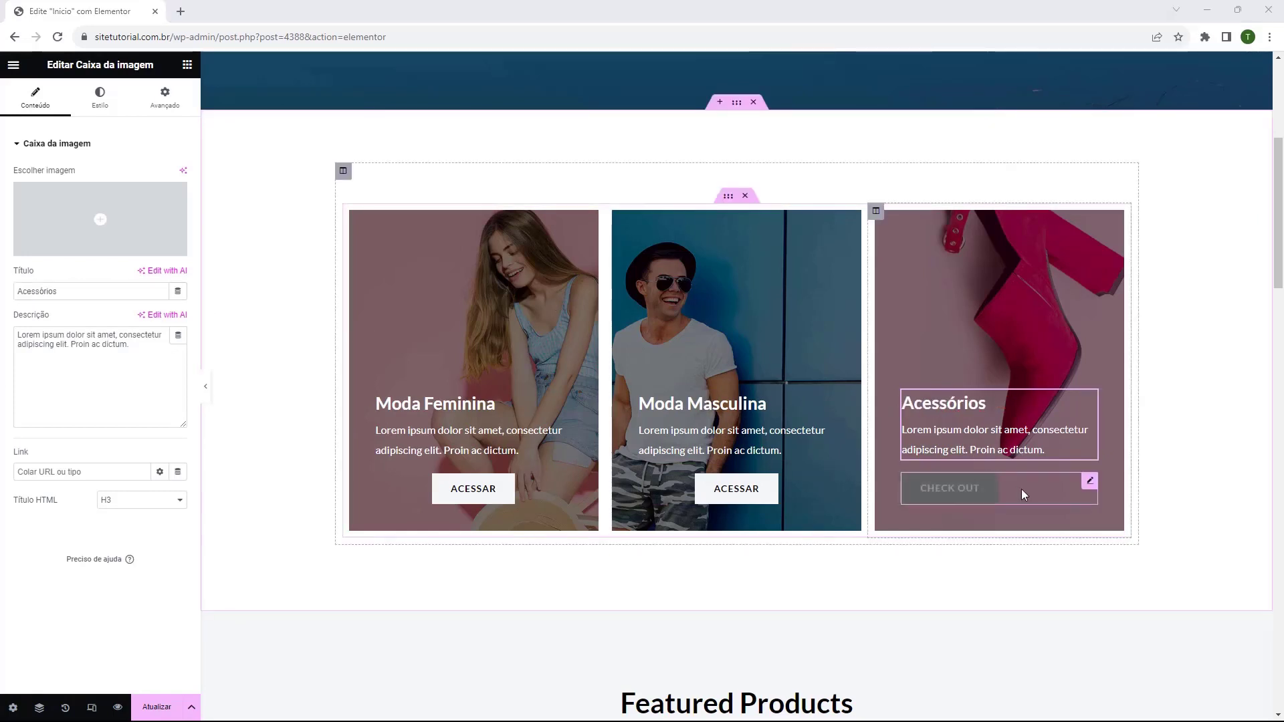
pyautogui.click(946, 491)
pyautogui.click(143, 277)
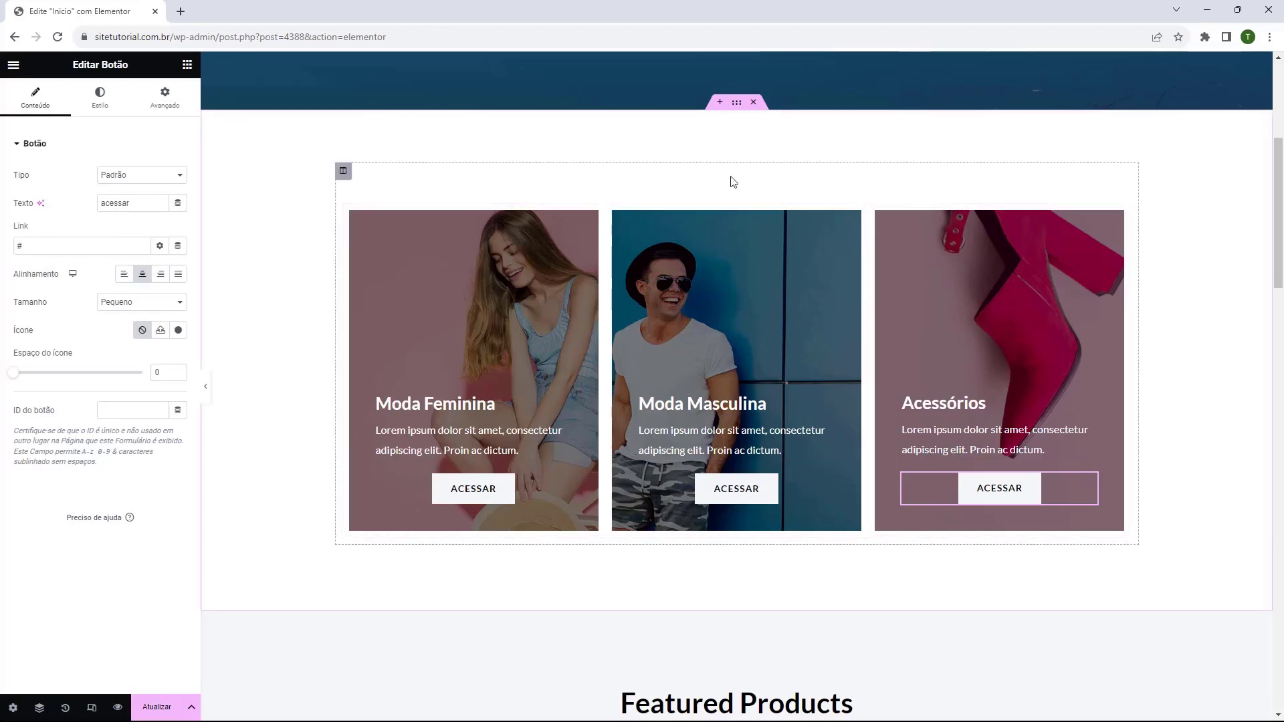
# - Set the padding of the outer column holding the three promo cards to 0 px on all sides
pyautogui.scroll(-3, 634, 314)
pyautogui.scroll(3, 636, 351)
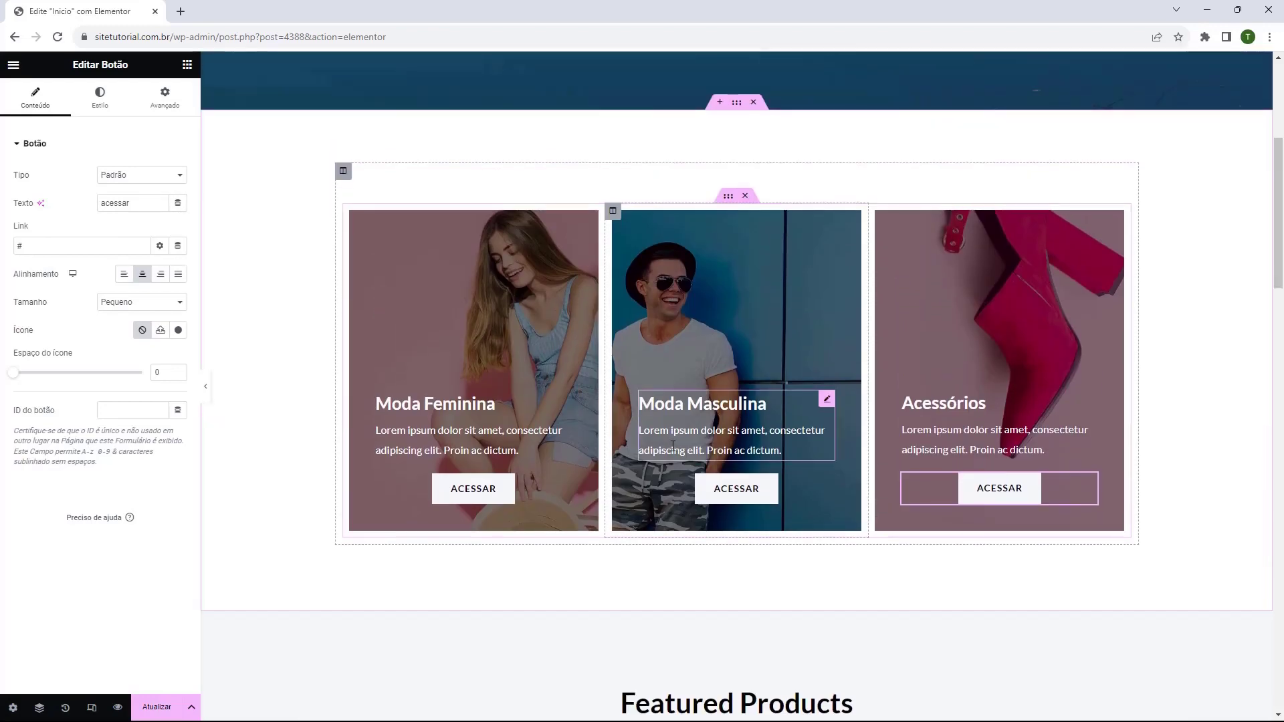
pyautogui.scroll(1, 672, 446)
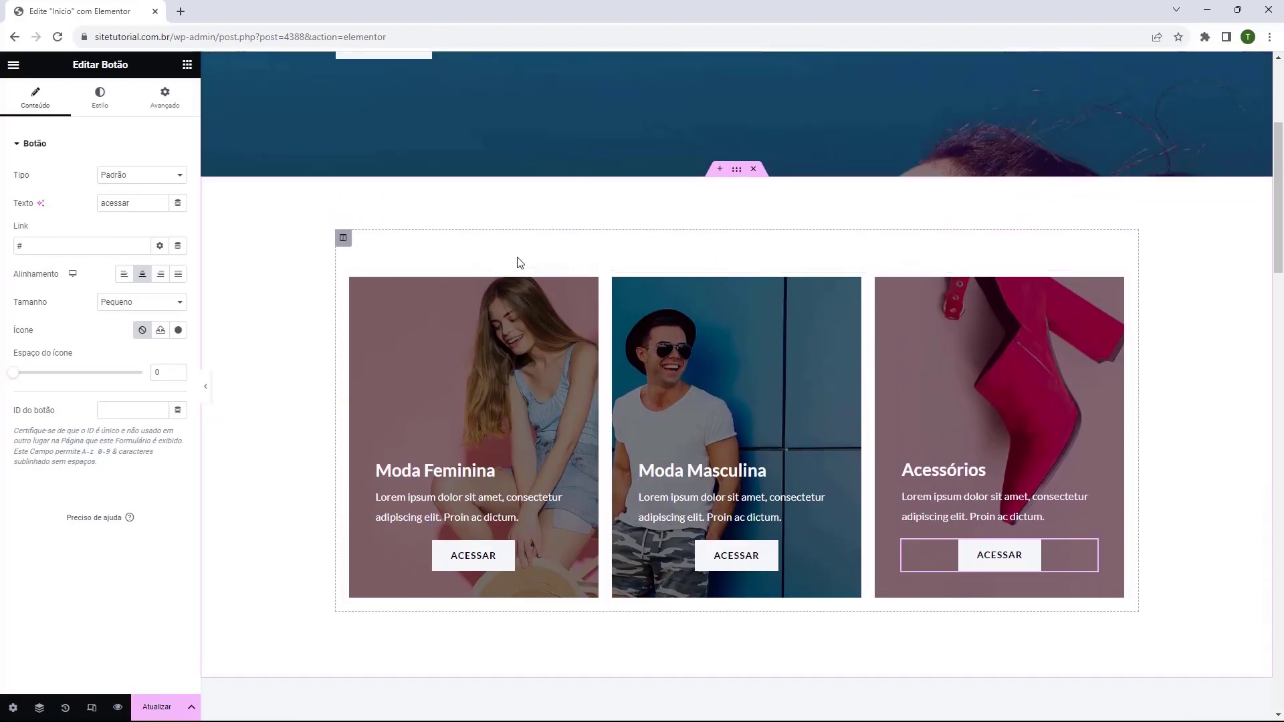
pyautogui.scroll(4, 517, 262)
pyautogui.scroll(-4, 692, 254)
pyautogui.click(344, 245)
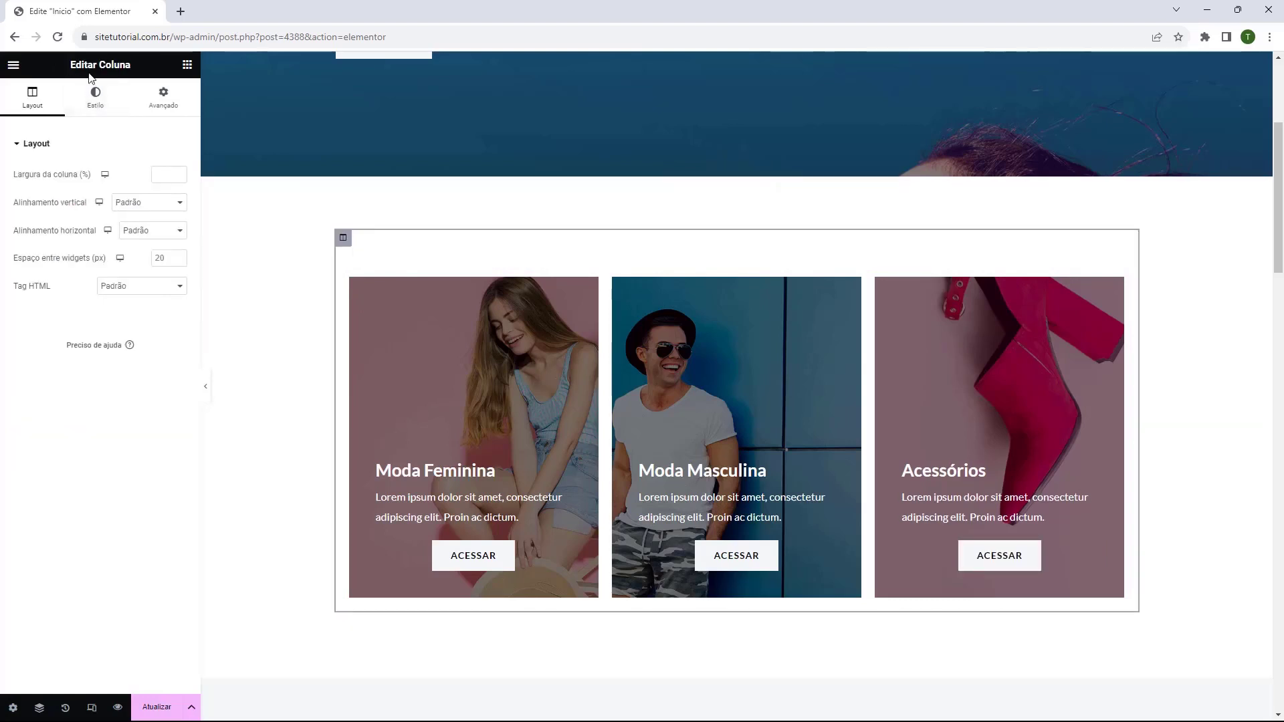
pyautogui.click(97, 95)
pyautogui.click(160, 96)
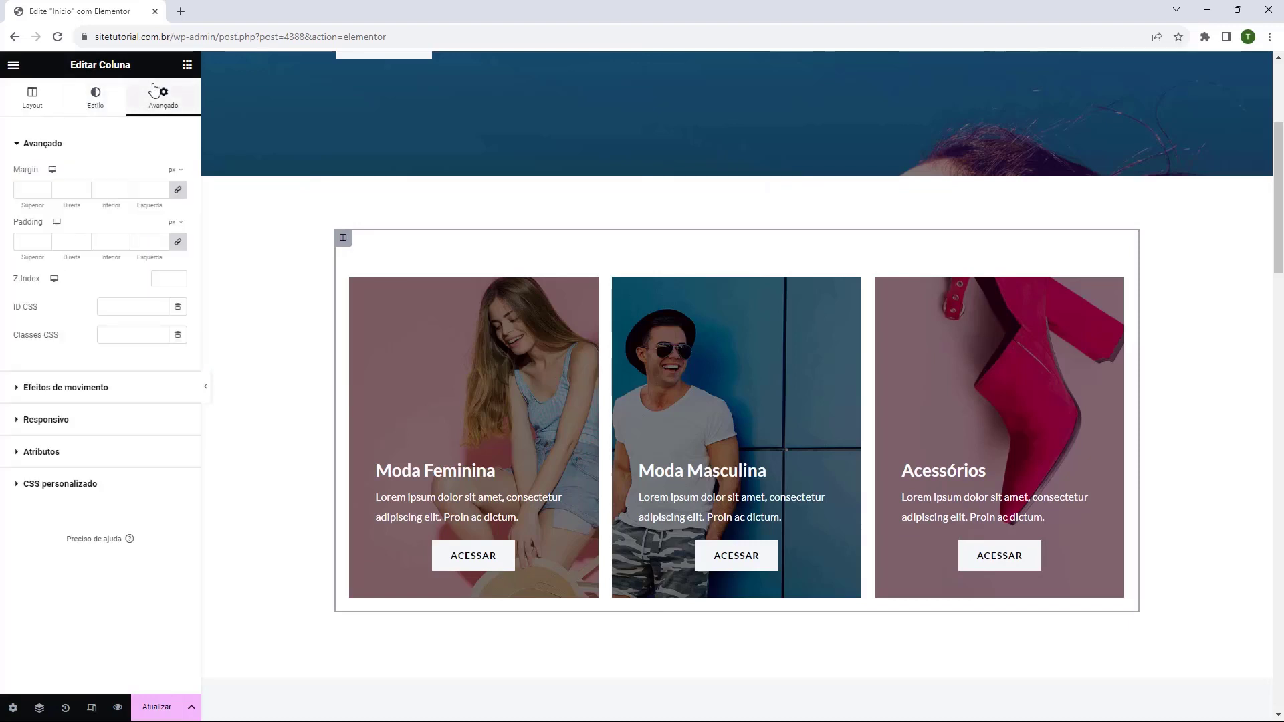
pyautogui.click(183, 240)
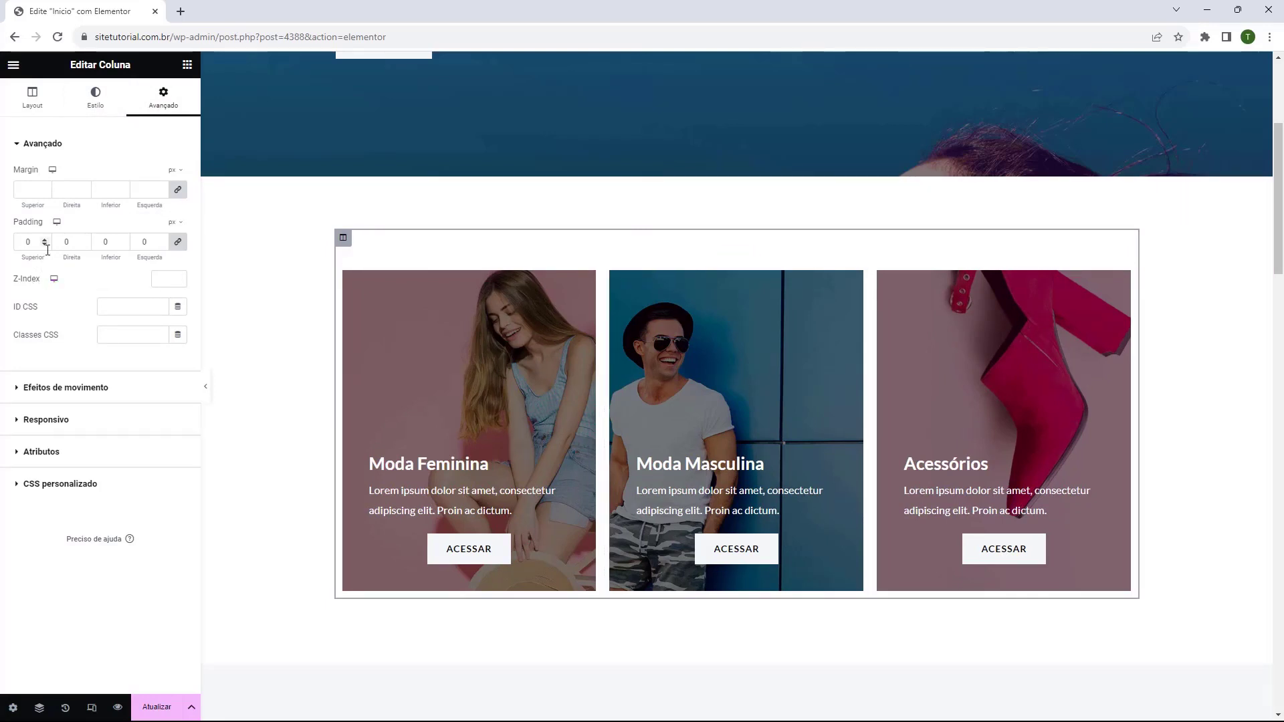
# - Unlink the margin values of the promo cards' outer column and set its top margin to -50 px
pyautogui.click(178, 191)
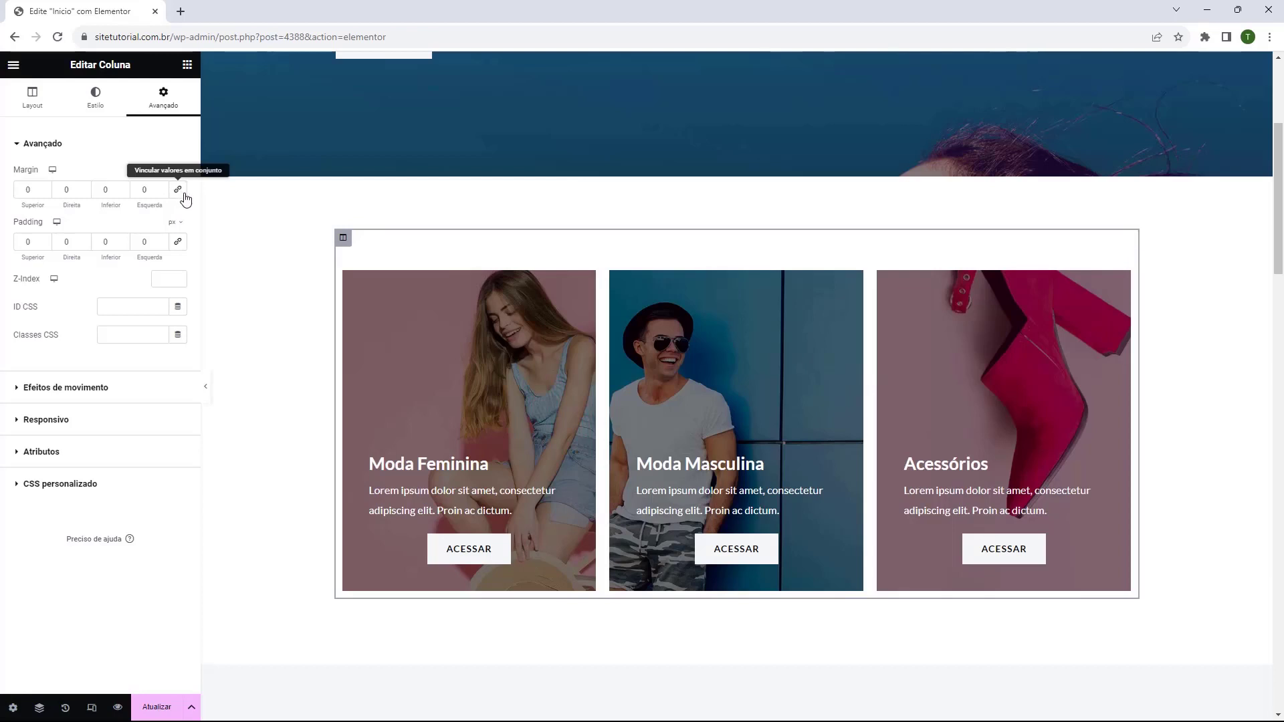
pyautogui.click(46, 195)
pyautogui.click(46, 195)
pyautogui.click(45, 195)
pyautogui.click(46, 194)
pyautogui.click(45, 194)
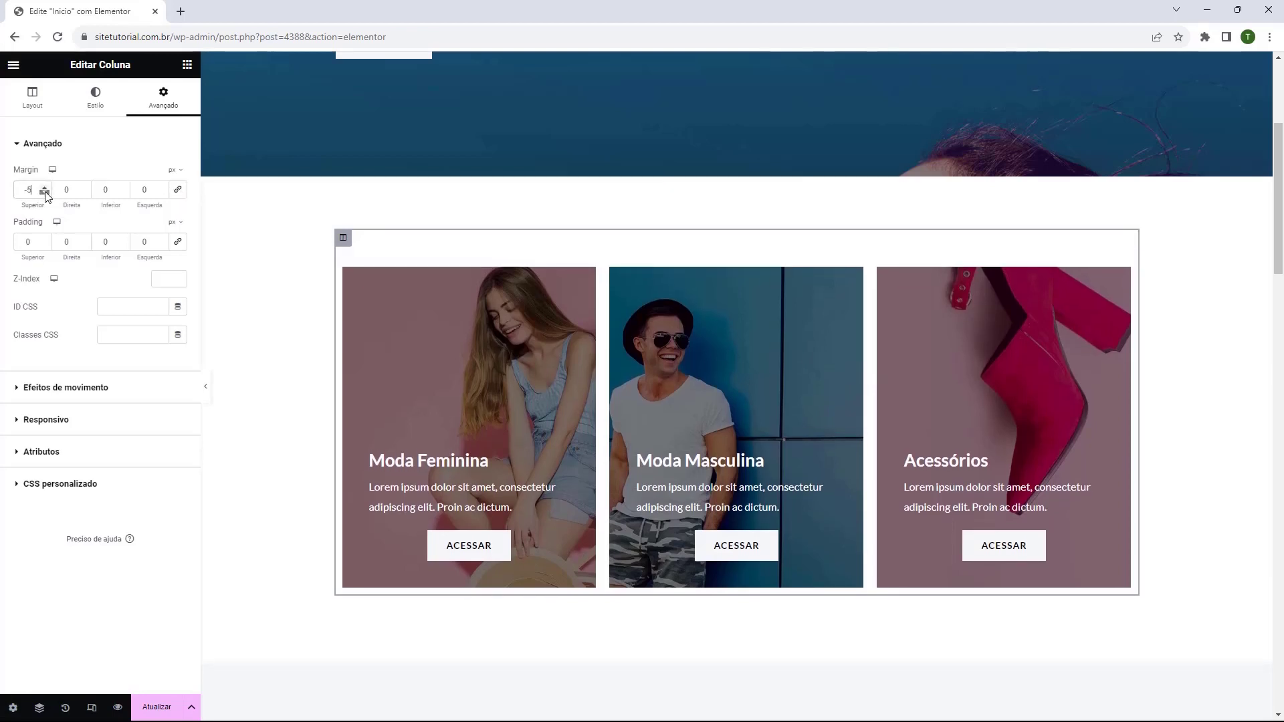
pyautogui.moveTo(45, 195); pyautogui.dragTo(45, 194)
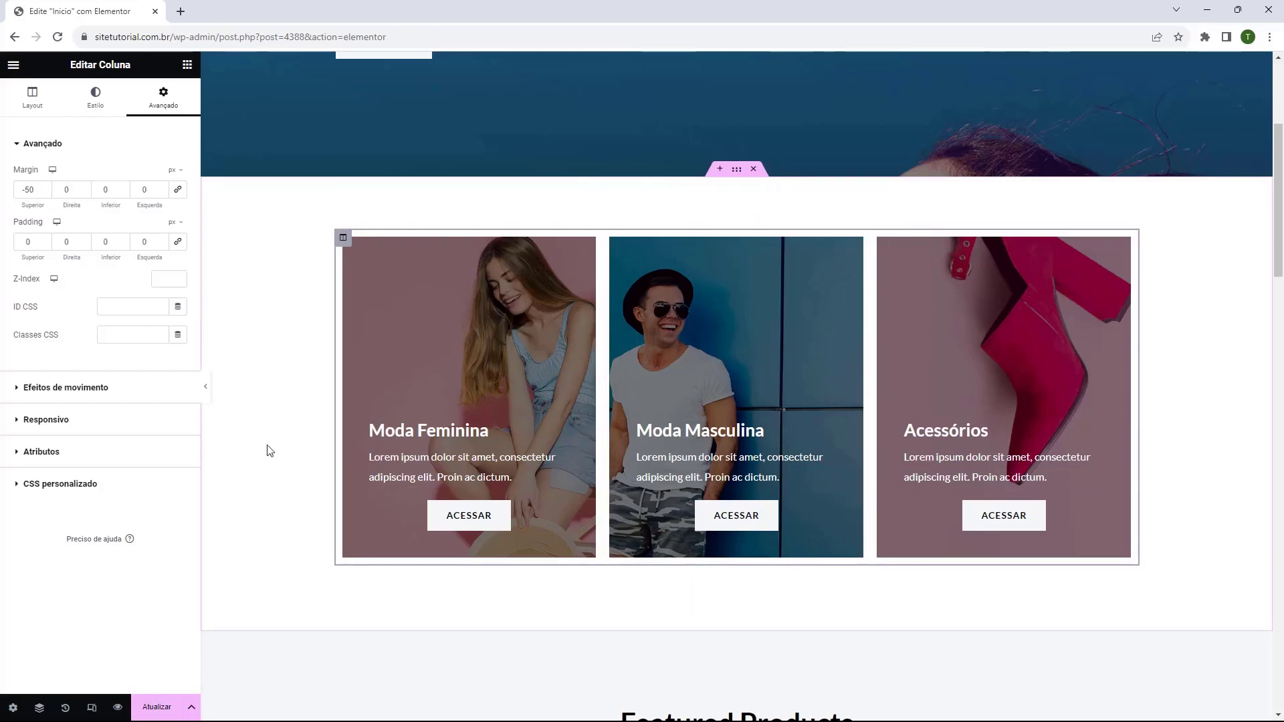
# - Set the promo cards section's top and bottom padding to 35 px each
pyautogui.click(737, 177)
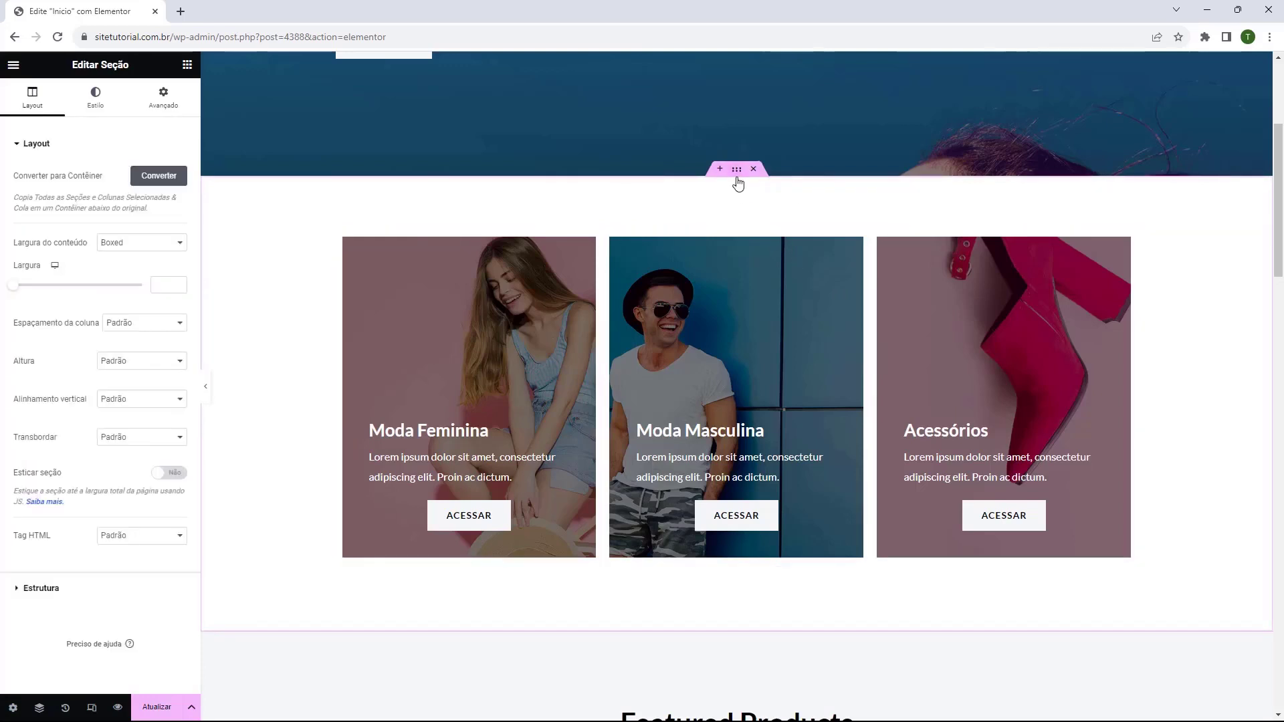
pyautogui.click(163, 97)
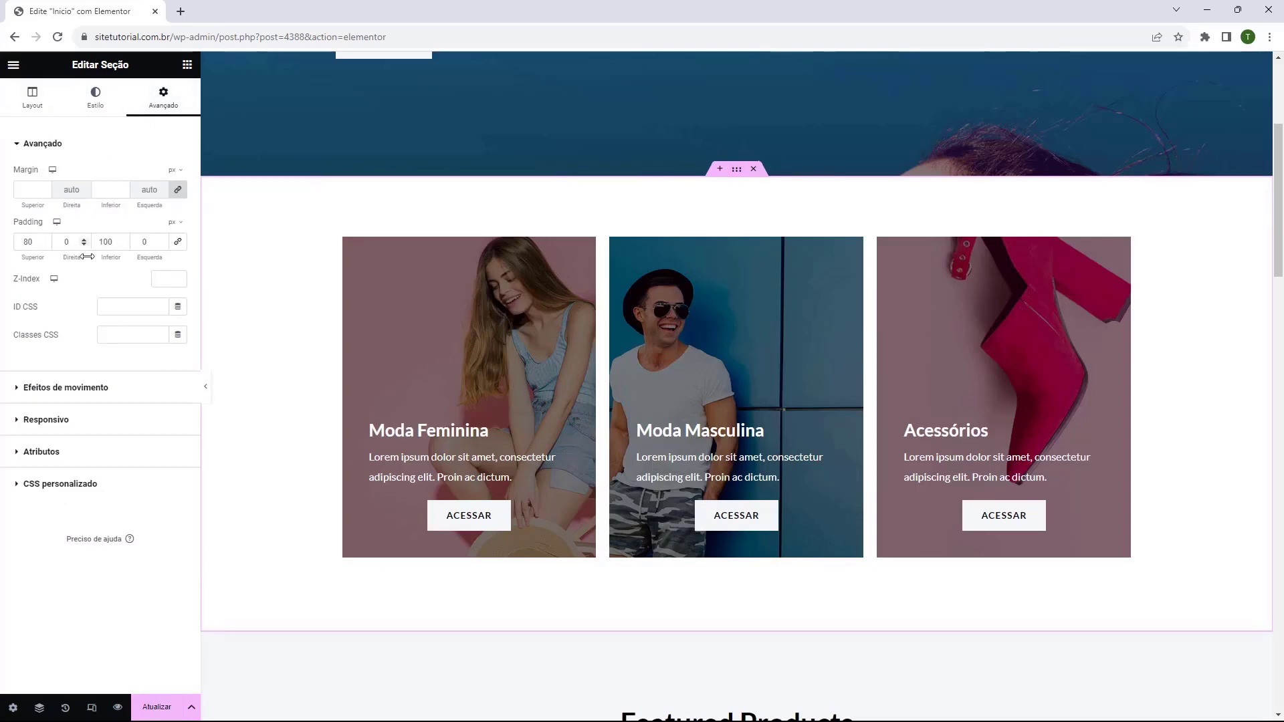
pyautogui.click(45, 245)
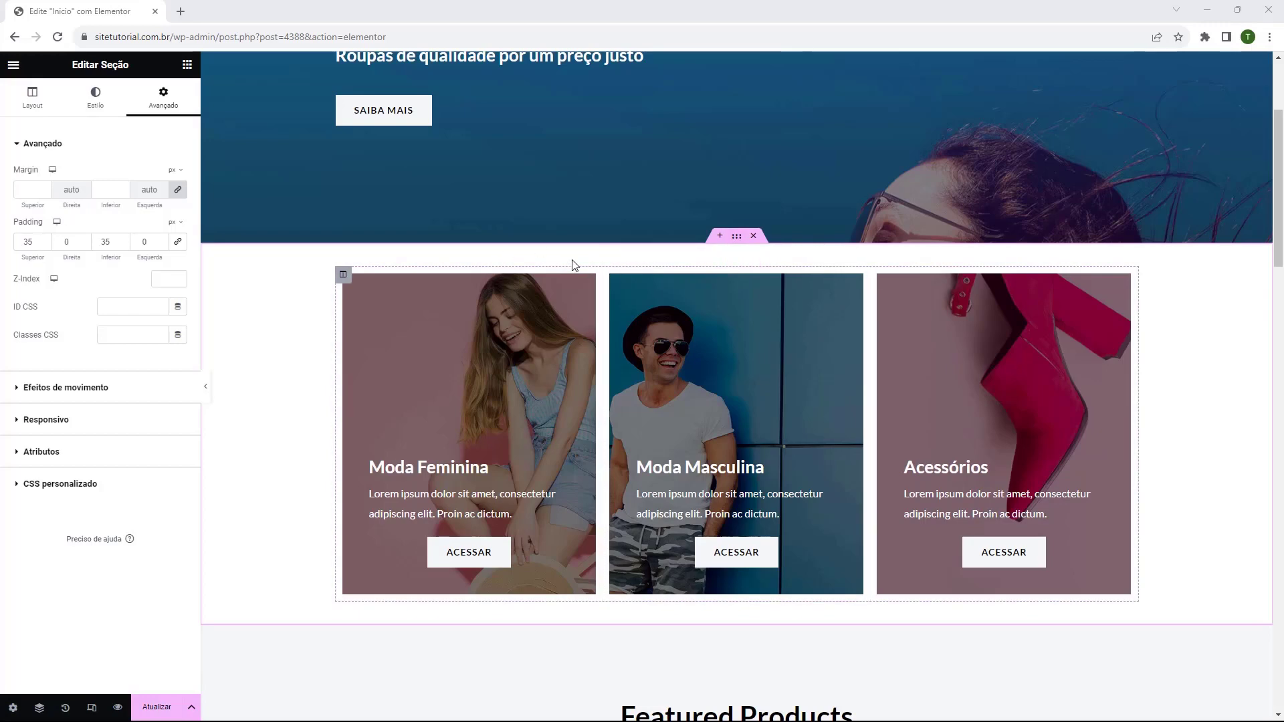
# - Retitle the "Featured Products" heading as "Mais Vendidos"
pyautogui.scroll(-4, 557, 270)
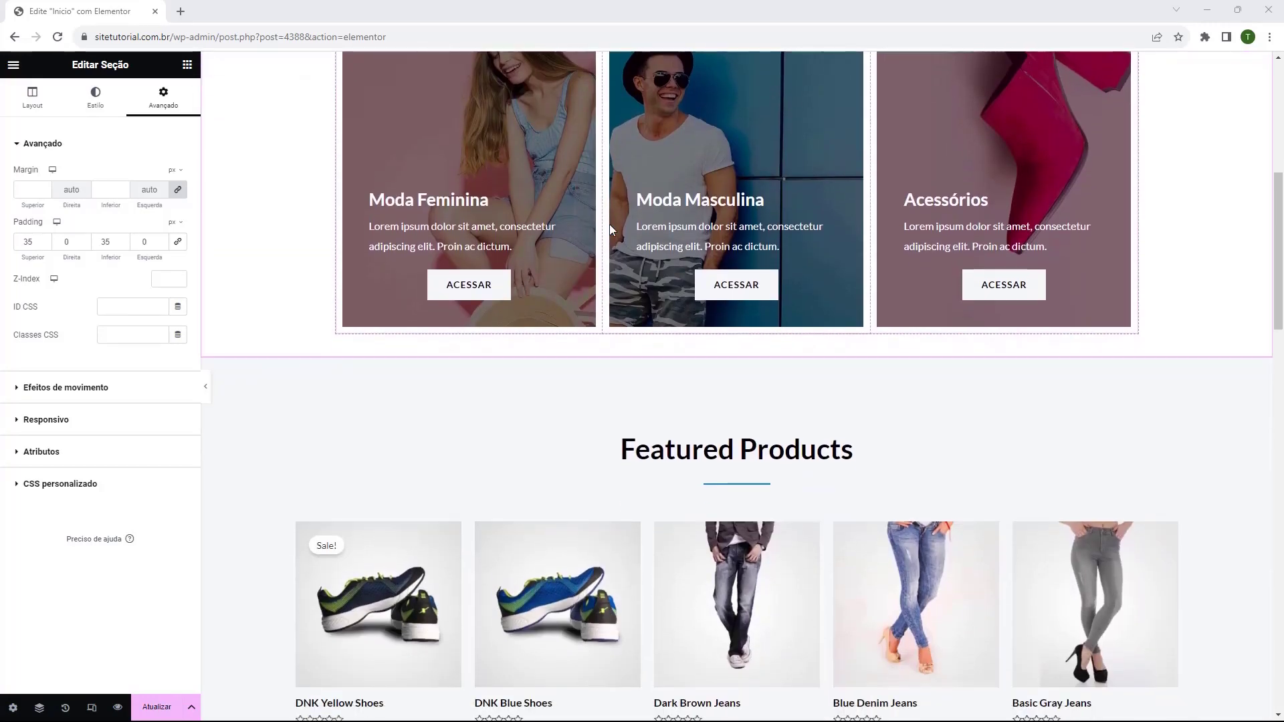
pyautogui.scroll(-3, 610, 230)
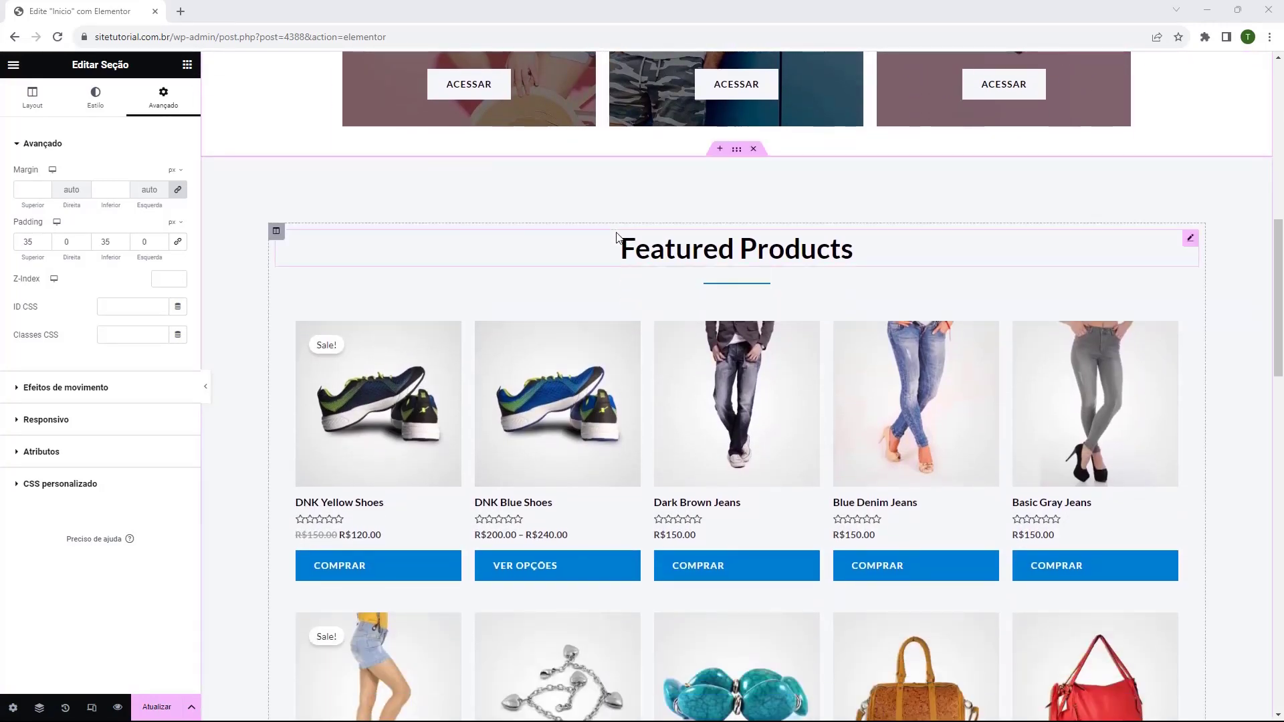
pyautogui.scroll(-3, 610, 221)
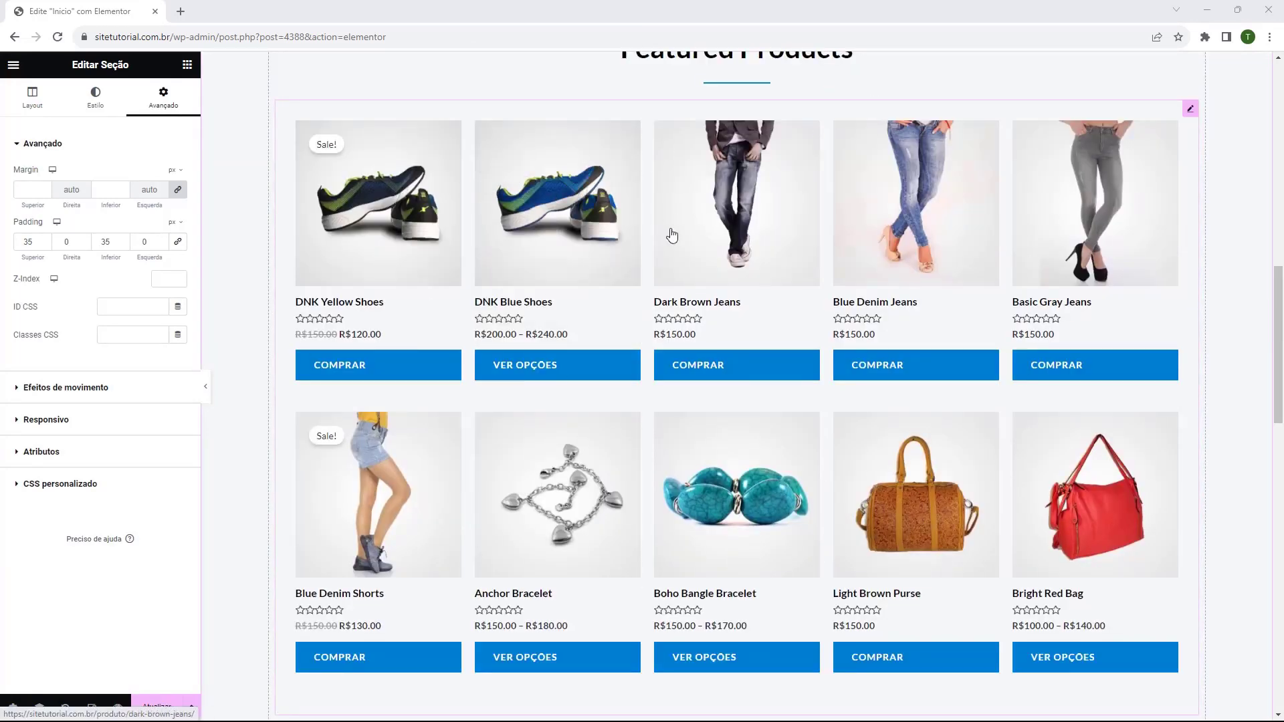
pyautogui.scroll(-12, 683, 391)
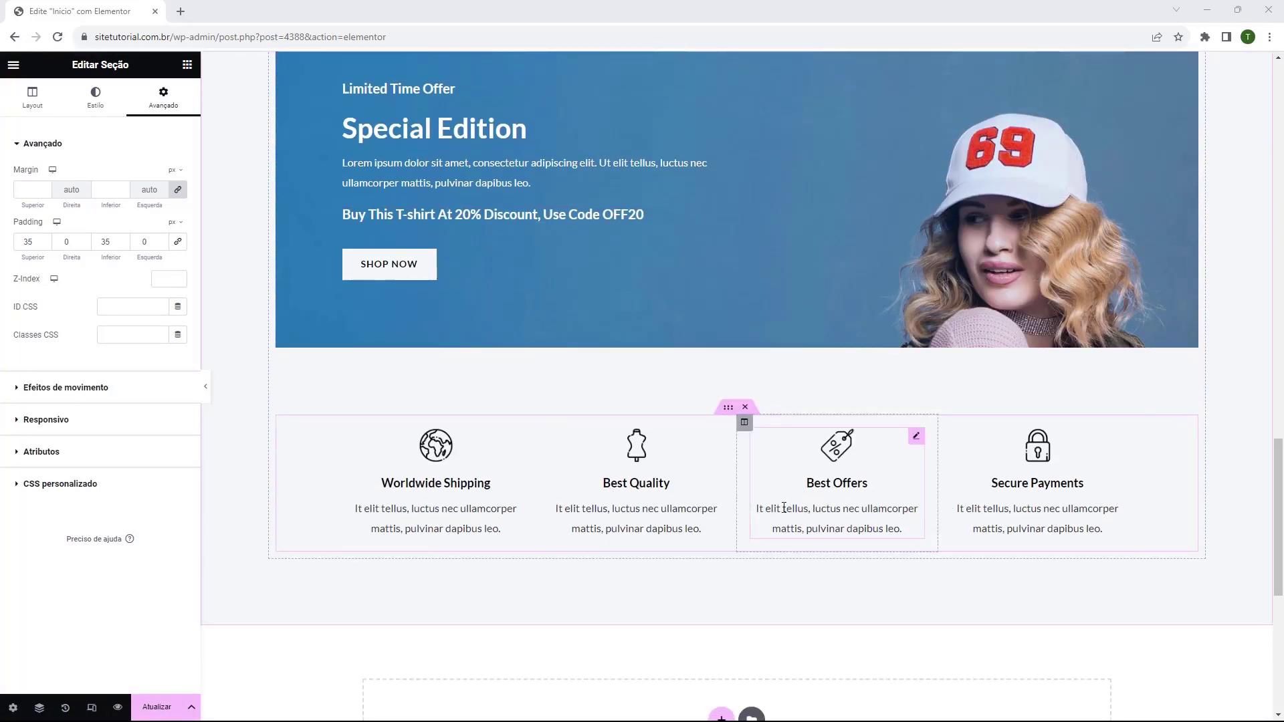
pyautogui.scroll(13, 642, 527)
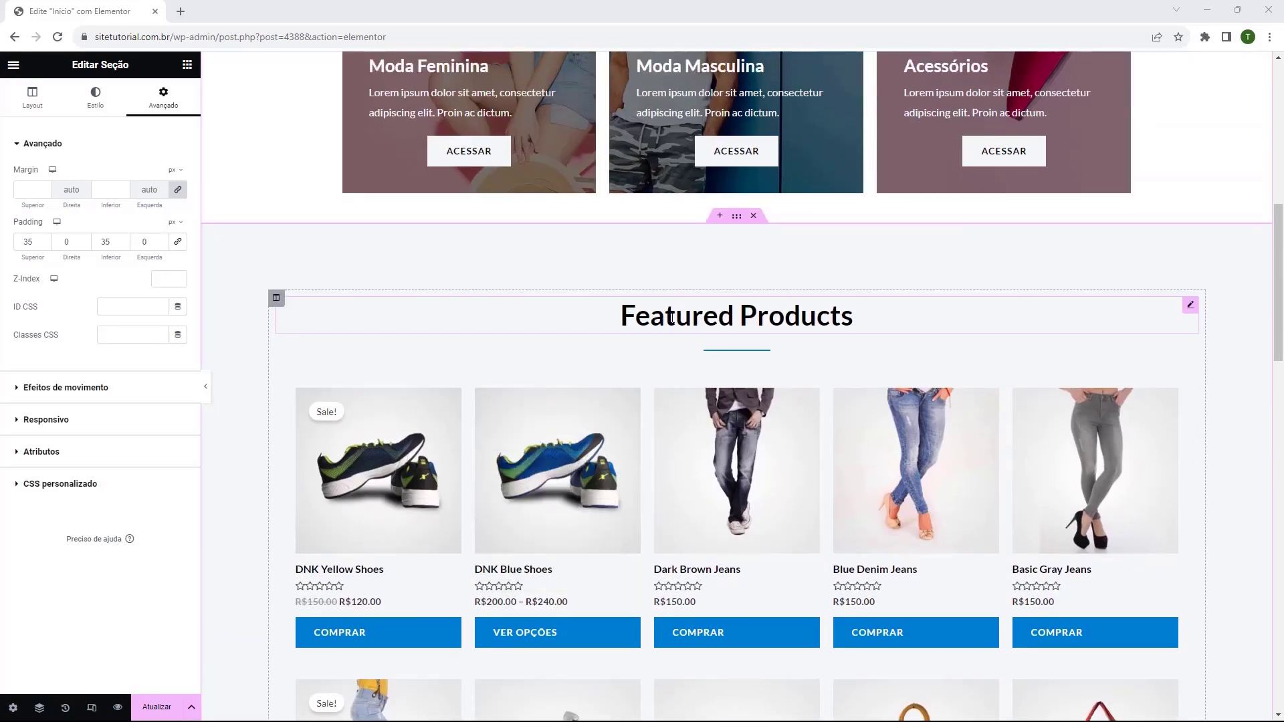
pyautogui.tripleClick(671, 319)
pyautogui.click(102, 194)
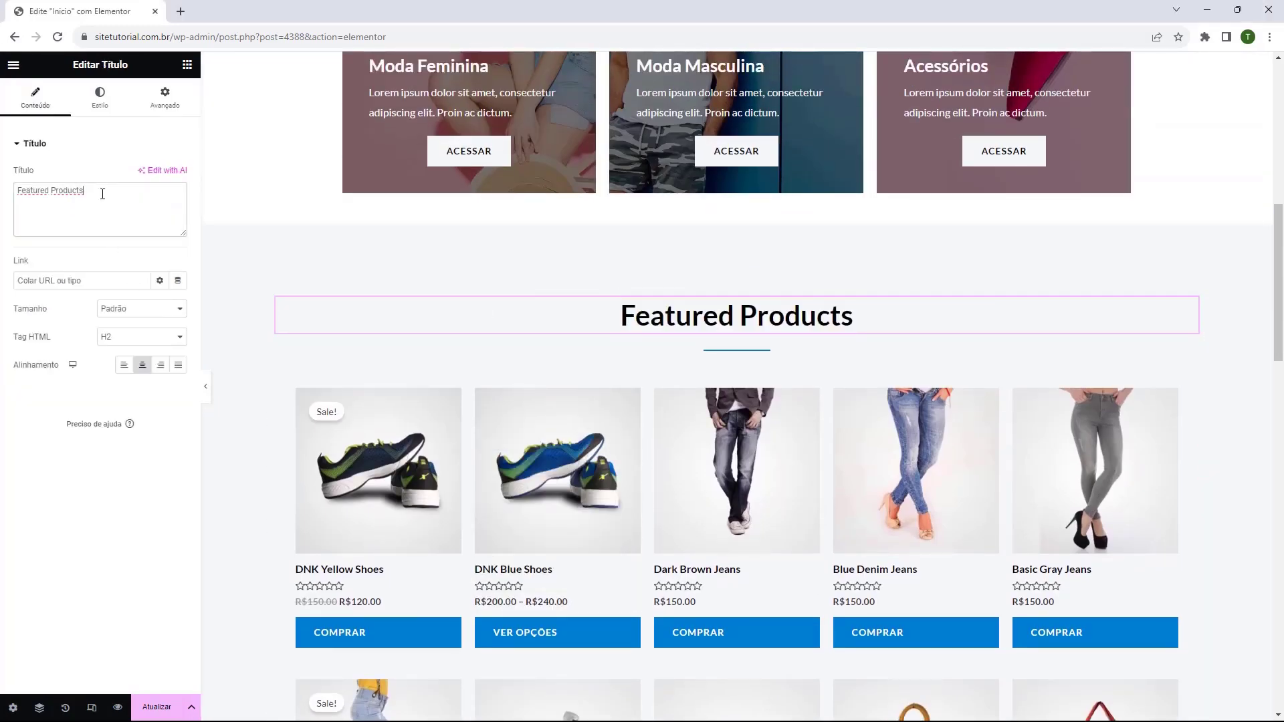
pyautogui.tripleClick(103, 194)
pyautogui.write('Mais Vendidos')
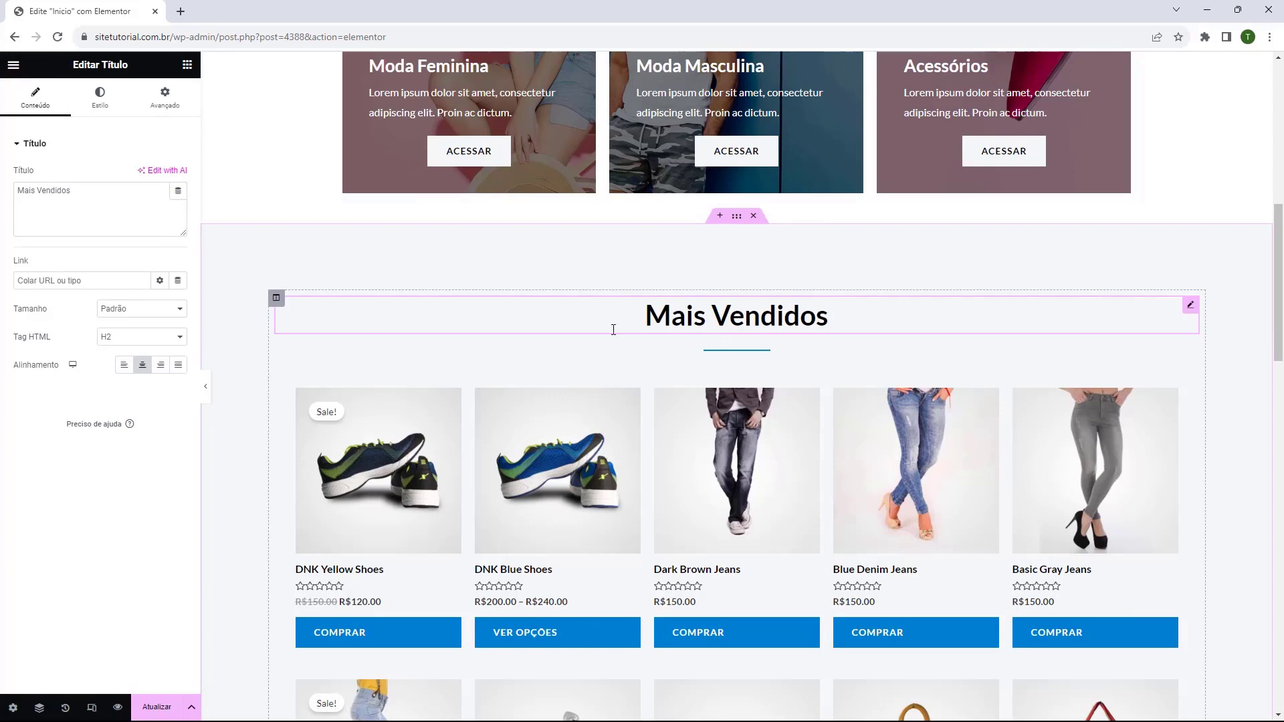
# - Inspect the product grid's shortcode and look through the WooCommerce widgets available in the widget library
pyautogui.scroll(-3, 735, 328)
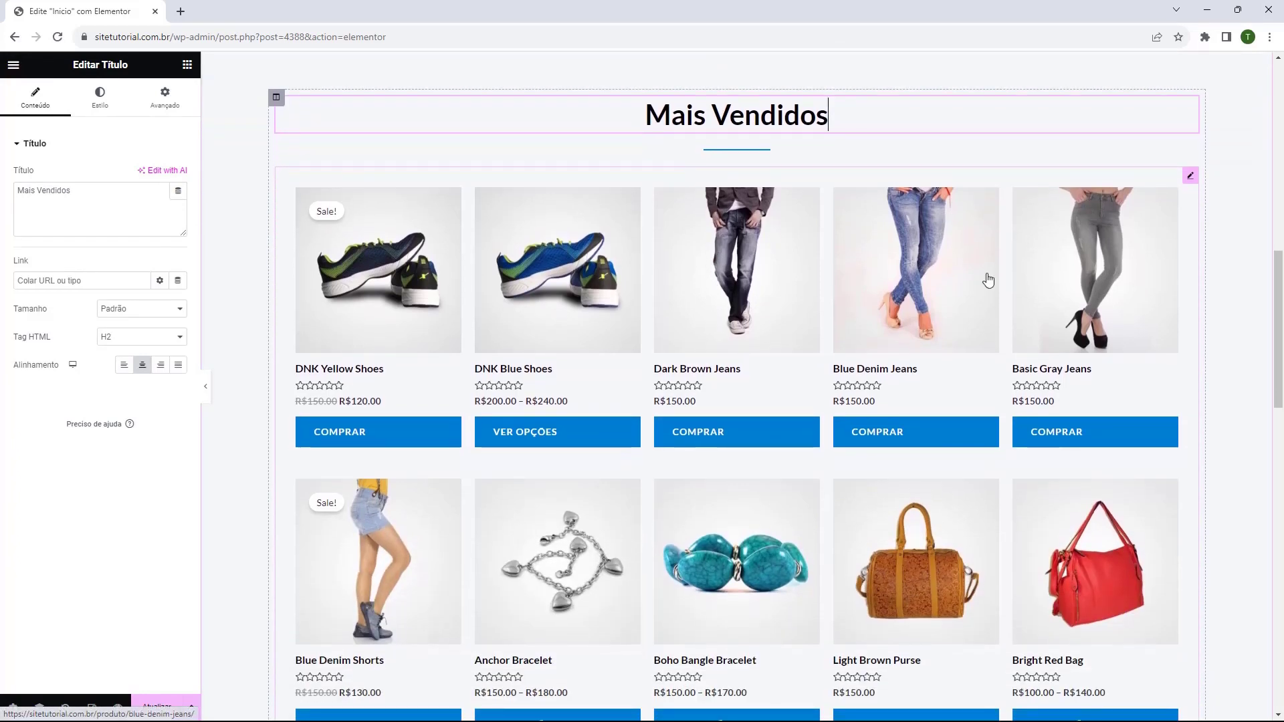
pyautogui.click(685, 311)
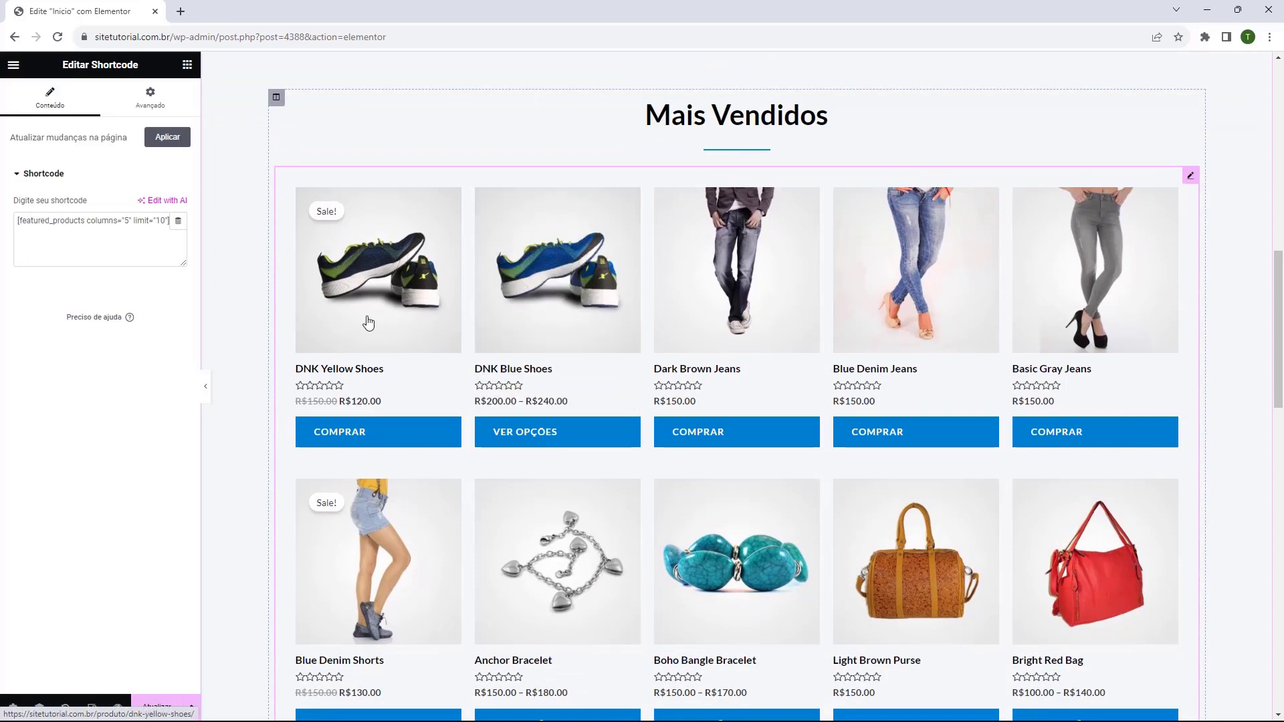
pyautogui.click(71, 231)
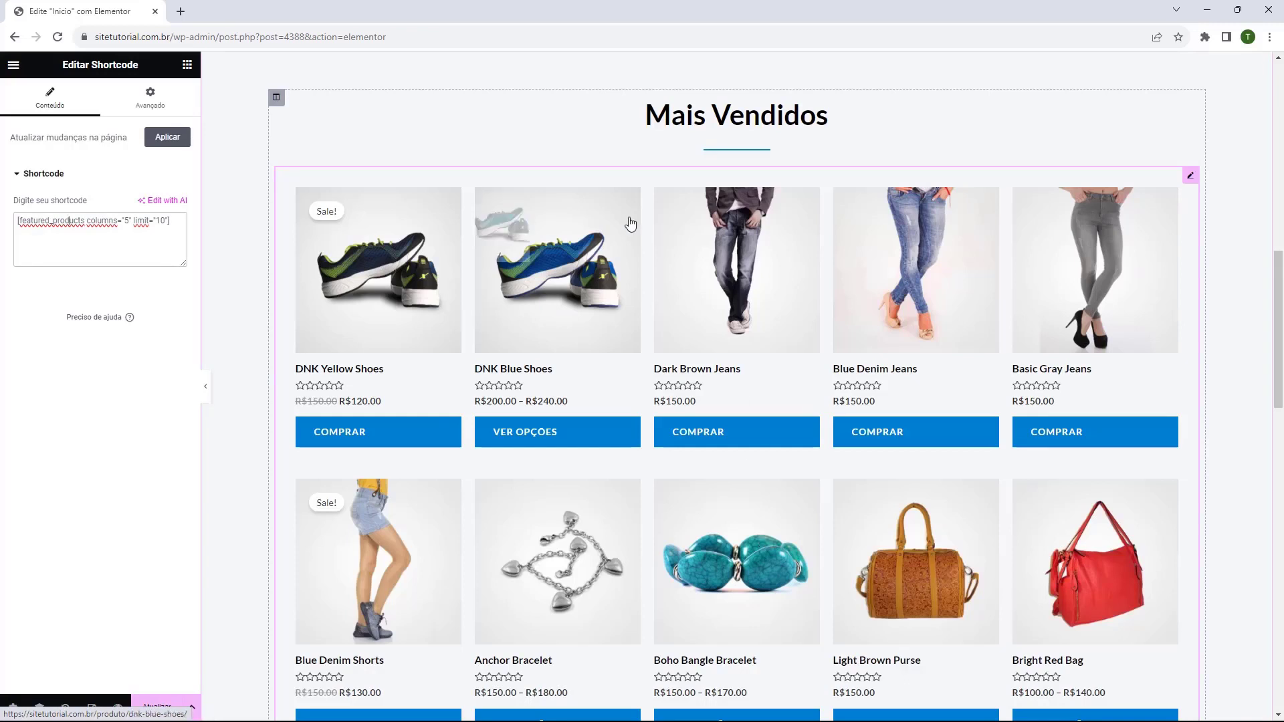
pyautogui.click(187, 64)
pyautogui.scroll(-6, 89, 326)
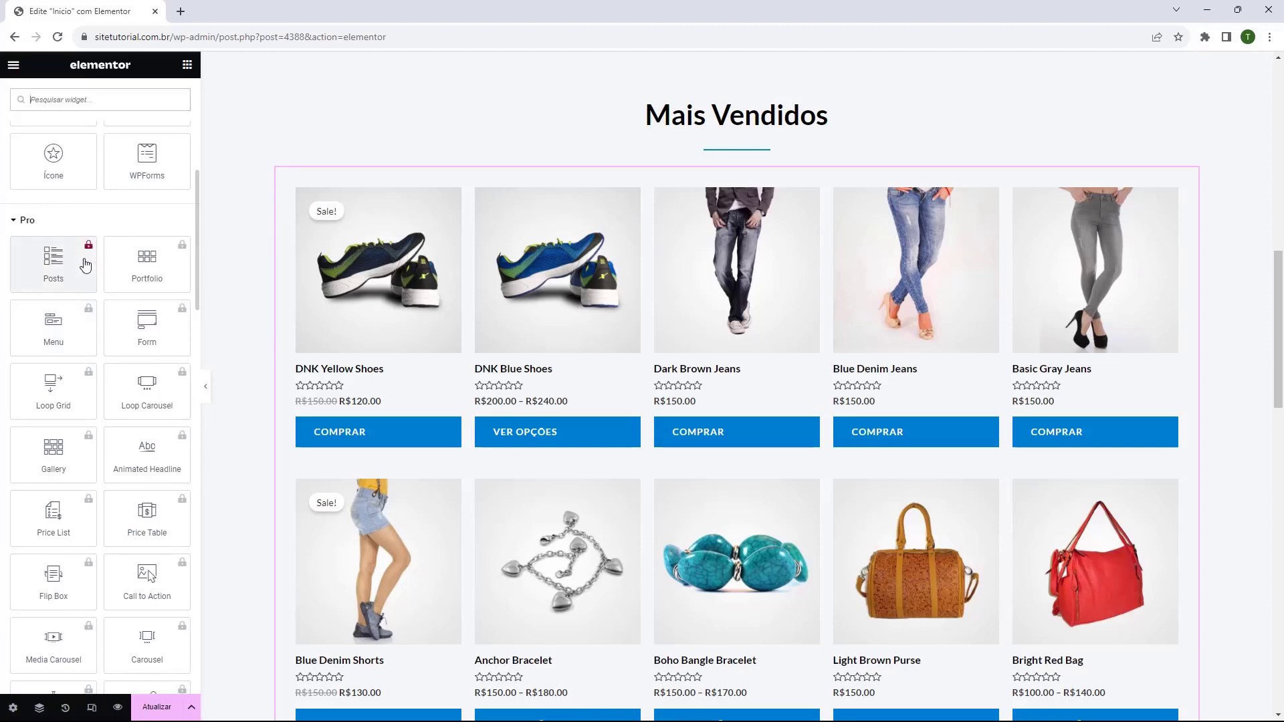
pyautogui.click(55, 224)
pyautogui.scroll(-2, 59, 262)
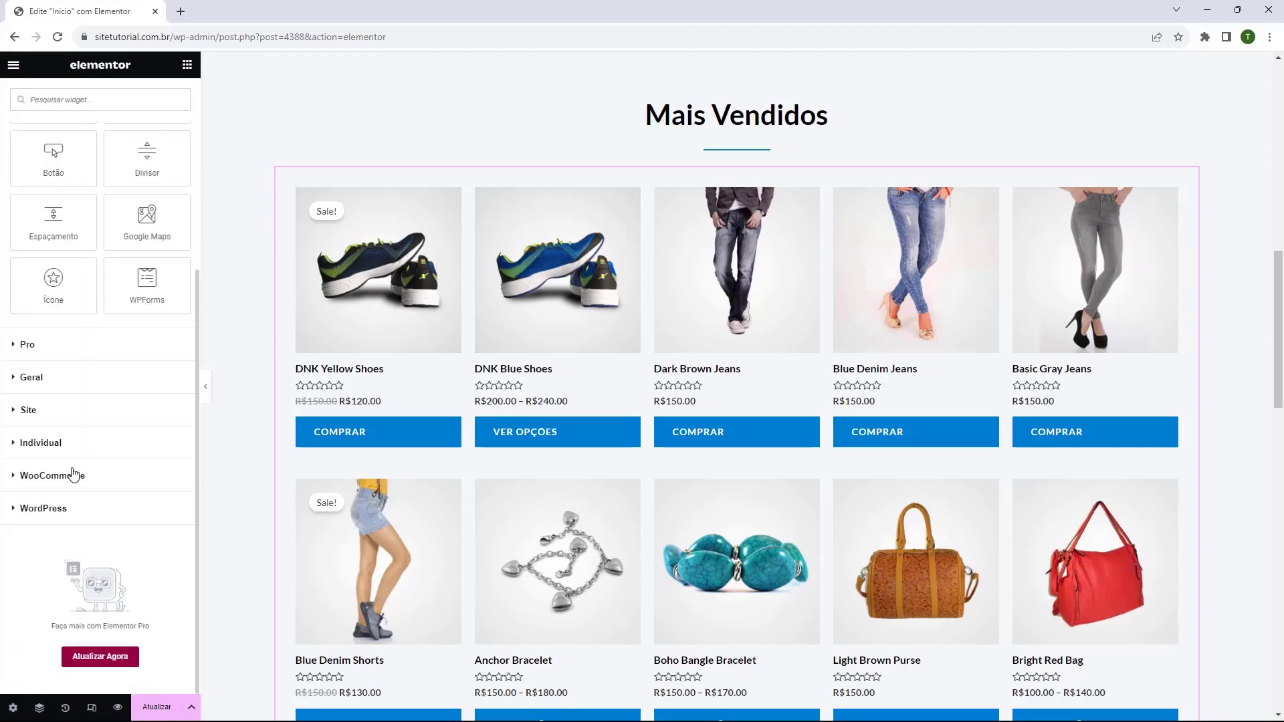
pyautogui.click(73, 474)
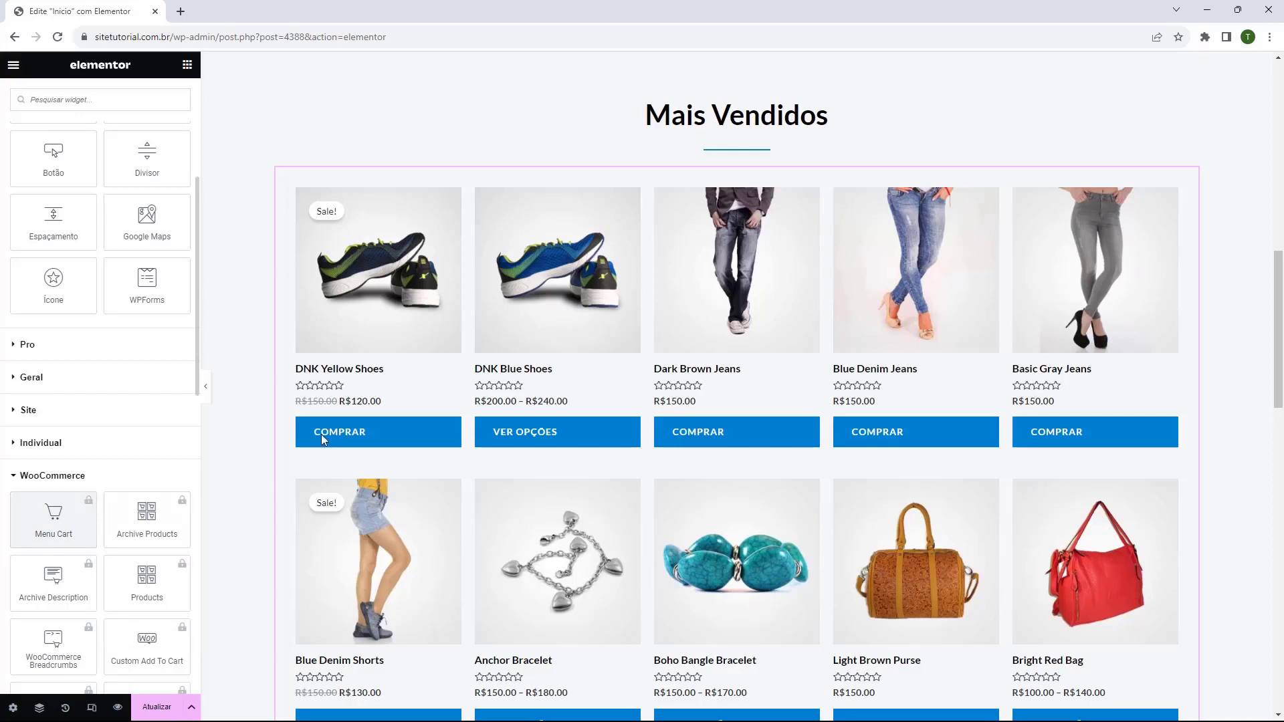
pyautogui.click(820, 324)
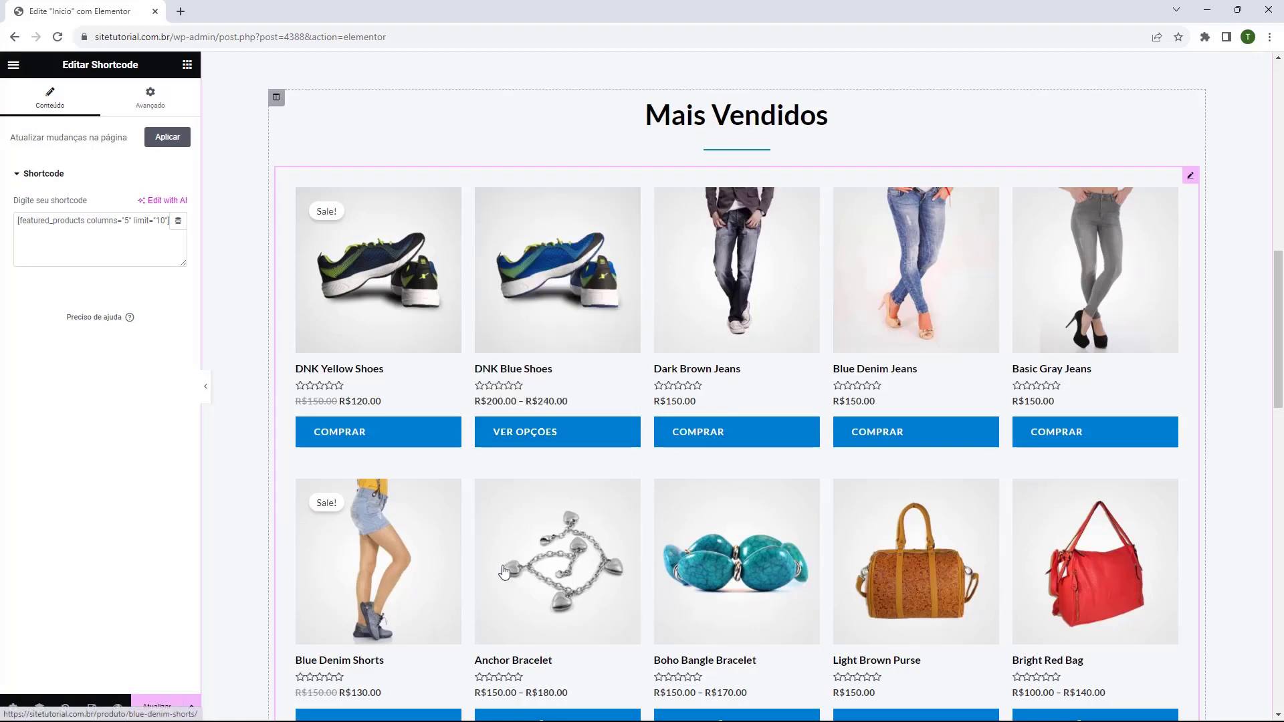
# - Set the columns value in the featured products shortcode to "4"
pyautogui.scroll(-1, 422, 475)
pyautogui.click(108, 253)
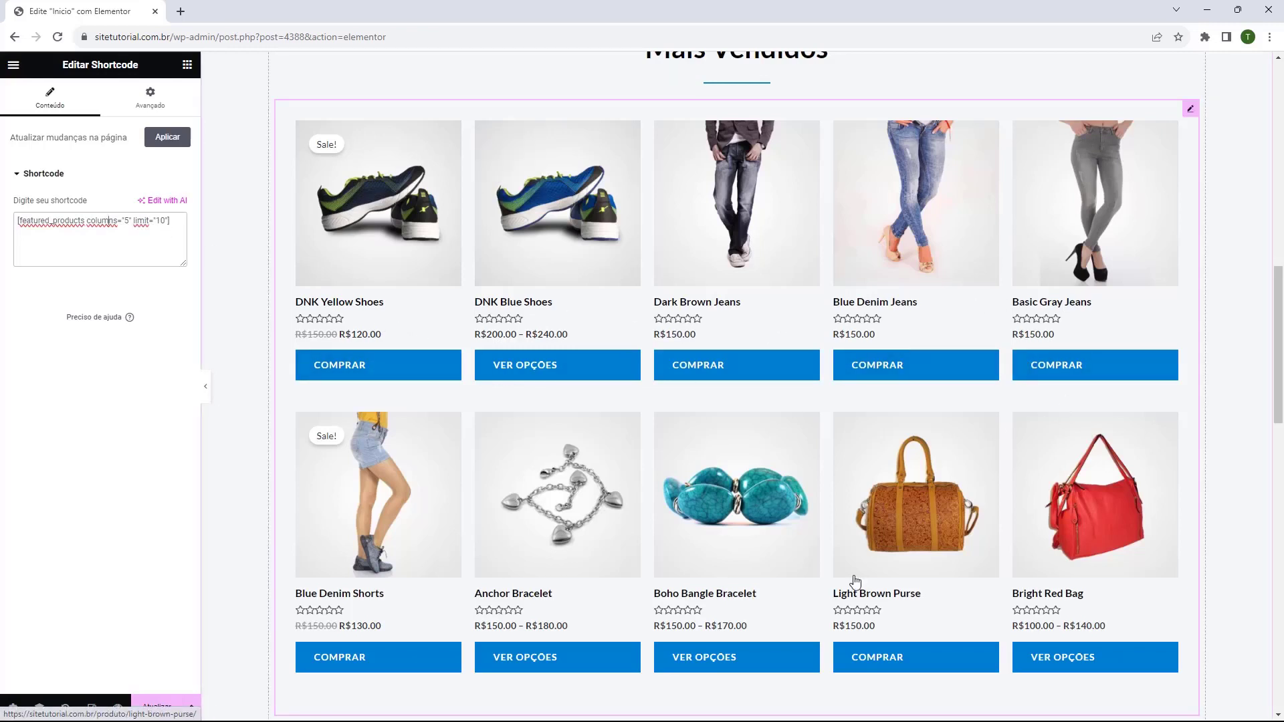
pyautogui.scroll(-1, 854, 582)
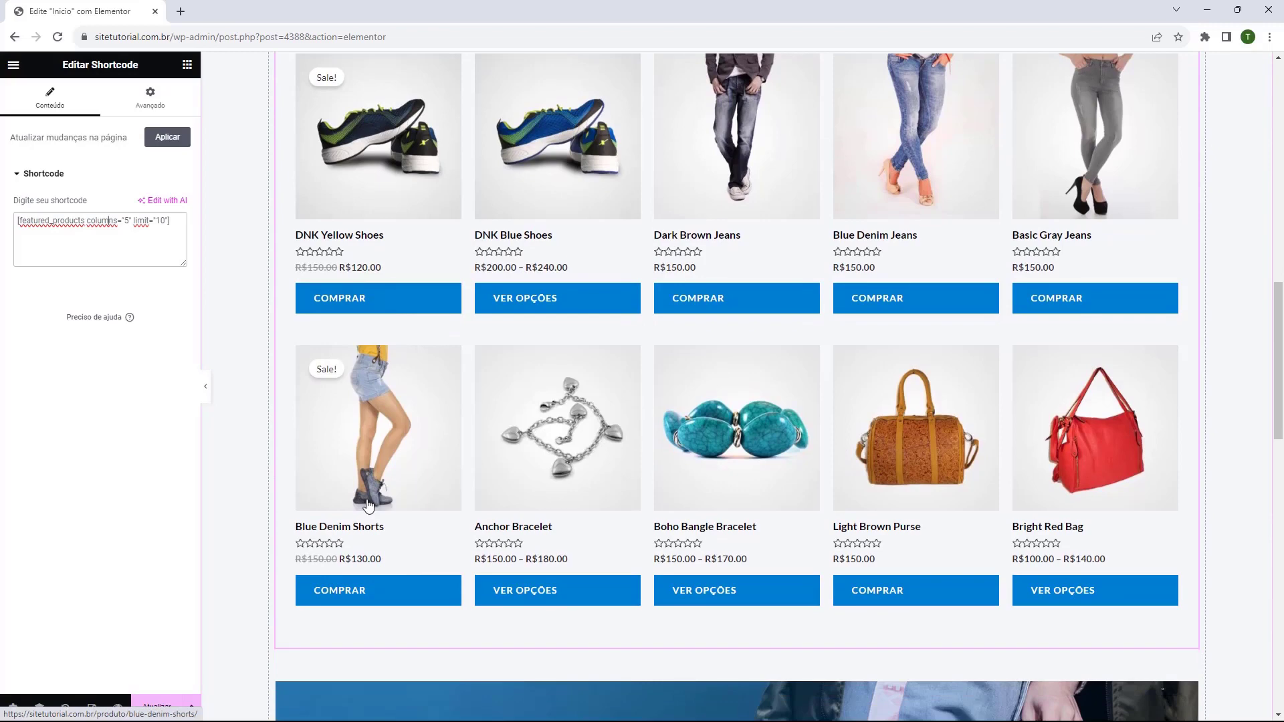
pyautogui.scroll(1, 338, 496)
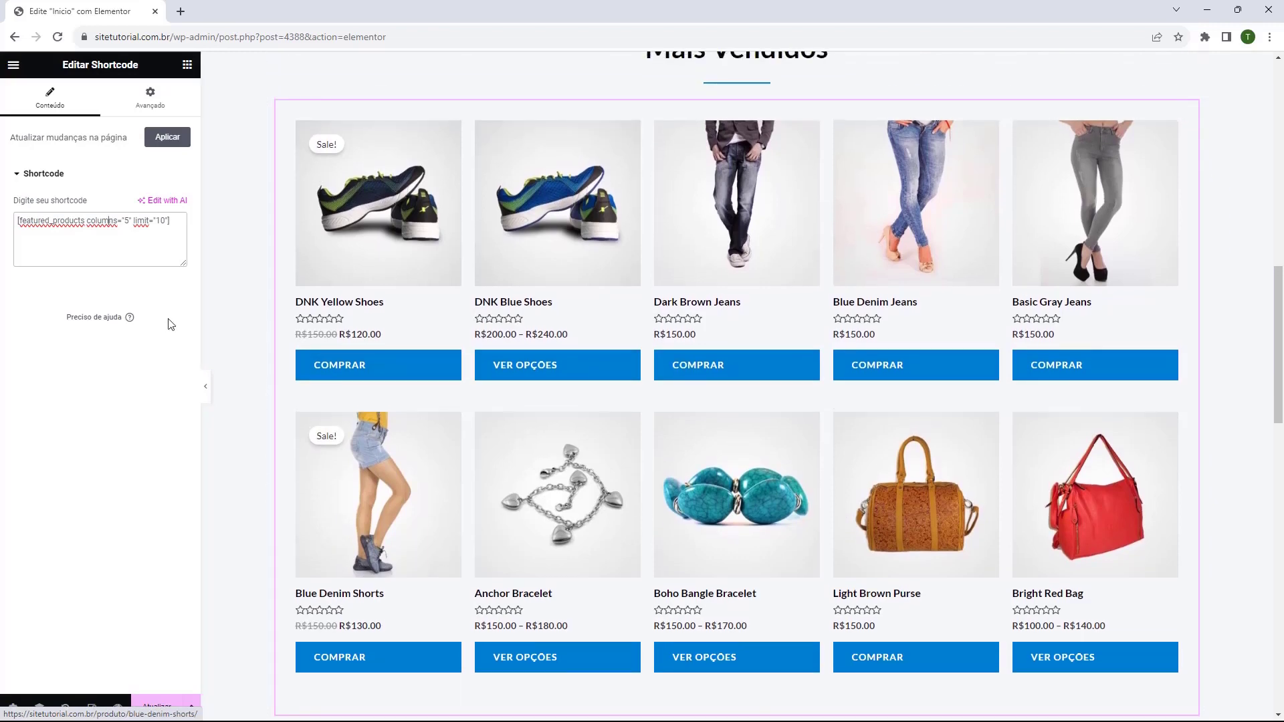
pyautogui.doubleClick(127, 221)
pyautogui.write('4')
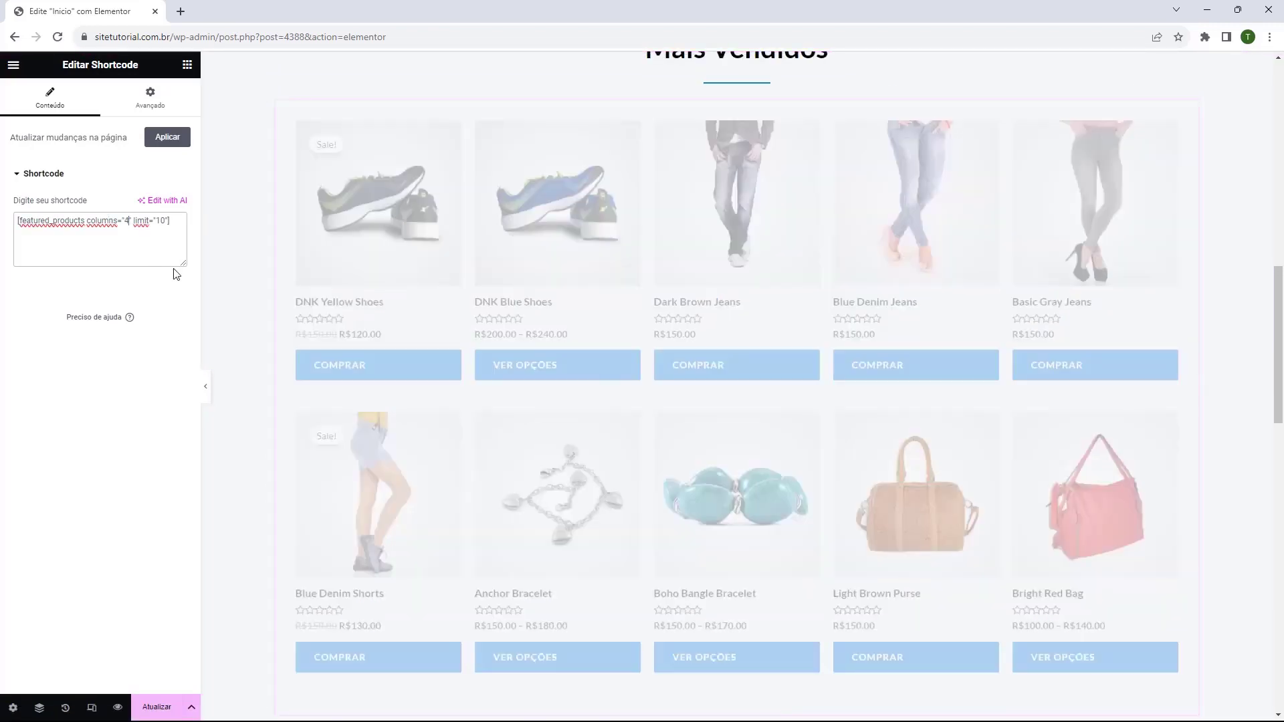
# - Set the limit value in the featured products shortcode to "4"
pyautogui.scroll(-9, 939, 318)
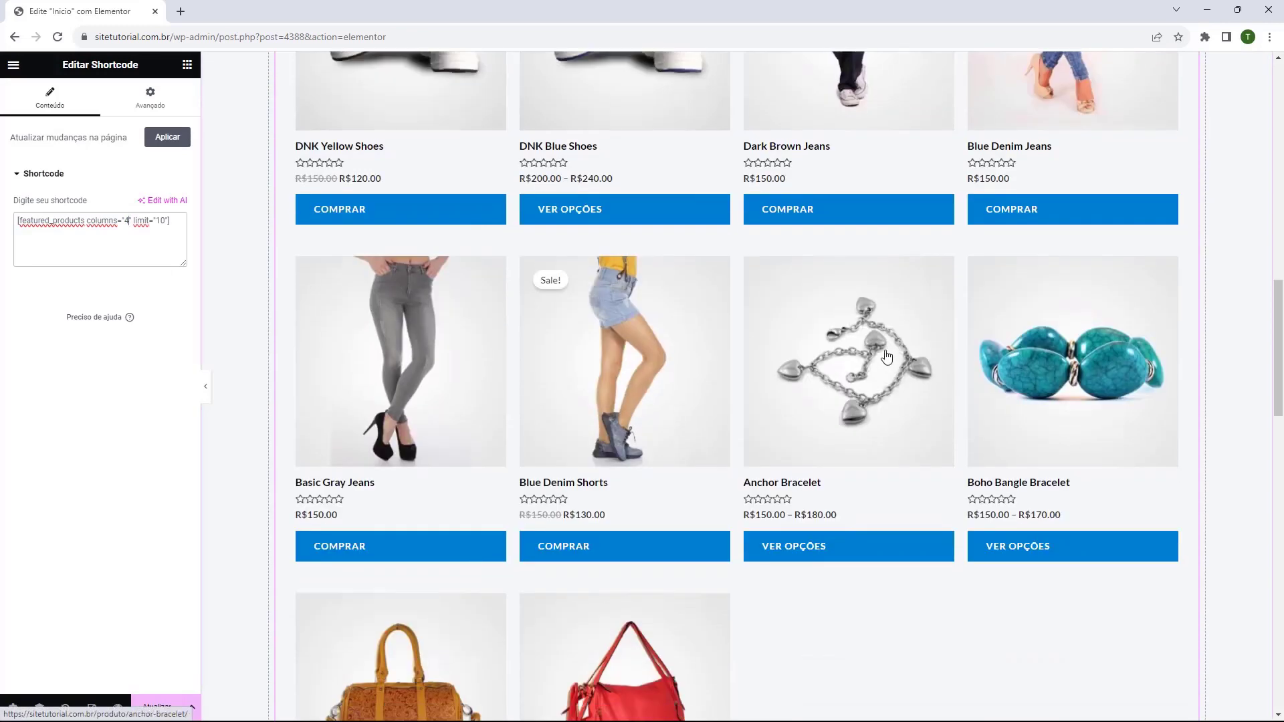
pyautogui.scroll(5, 680, 411)
pyautogui.scroll(5, 680, 411)
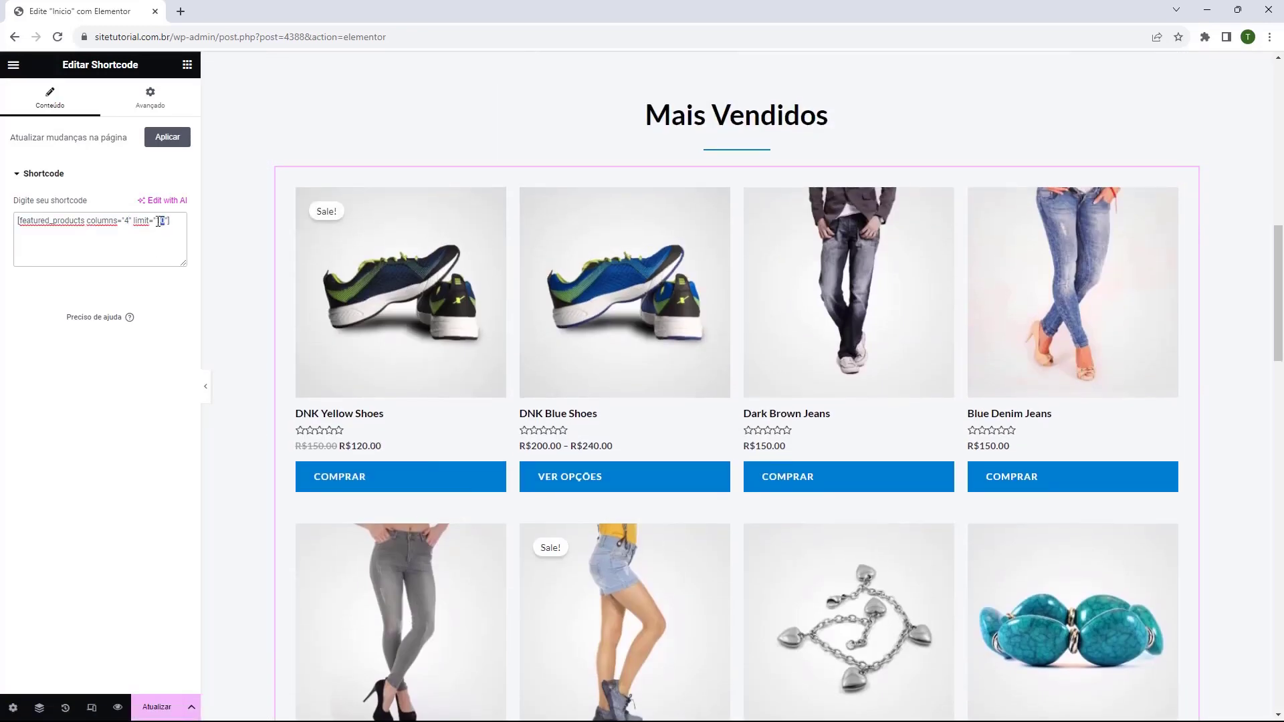
pyautogui.write('4')
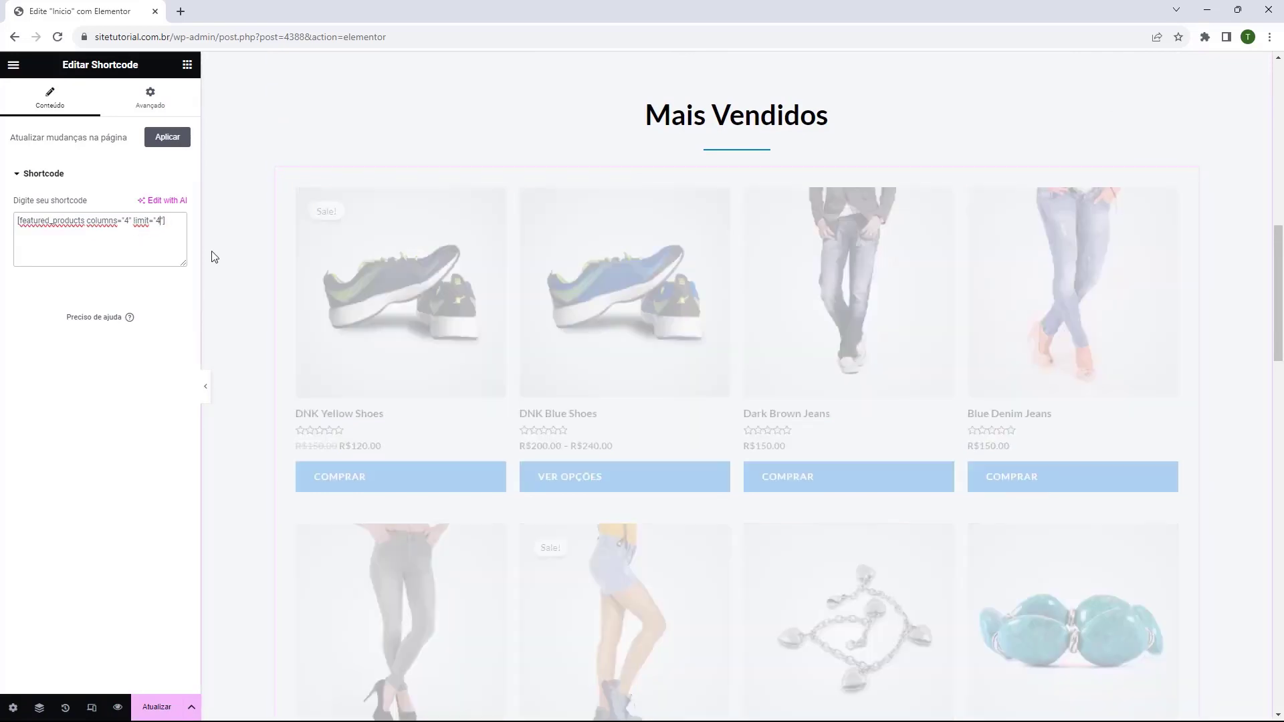
# - Delete the "Special Edition" banner inner section below the product grid
pyautogui.scroll(1, 281, 392)
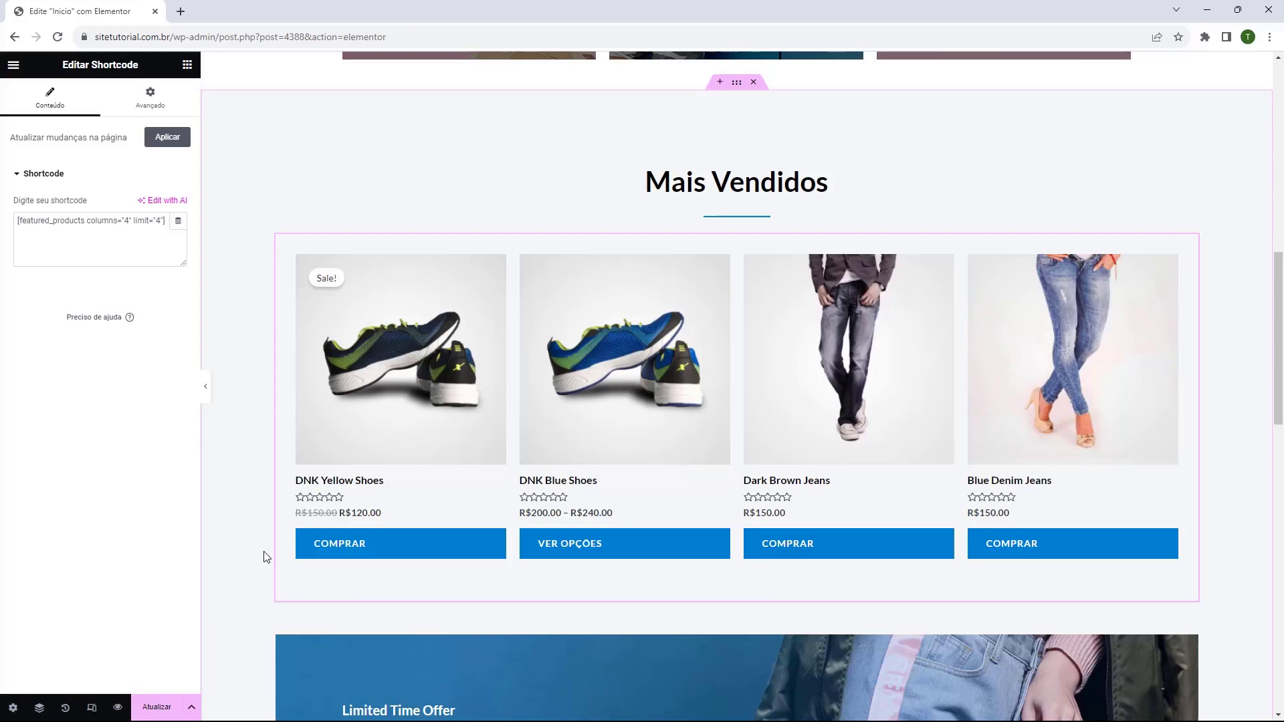
pyautogui.scroll(-2, 262, 548)
pyautogui.scroll(3, 258, 539)
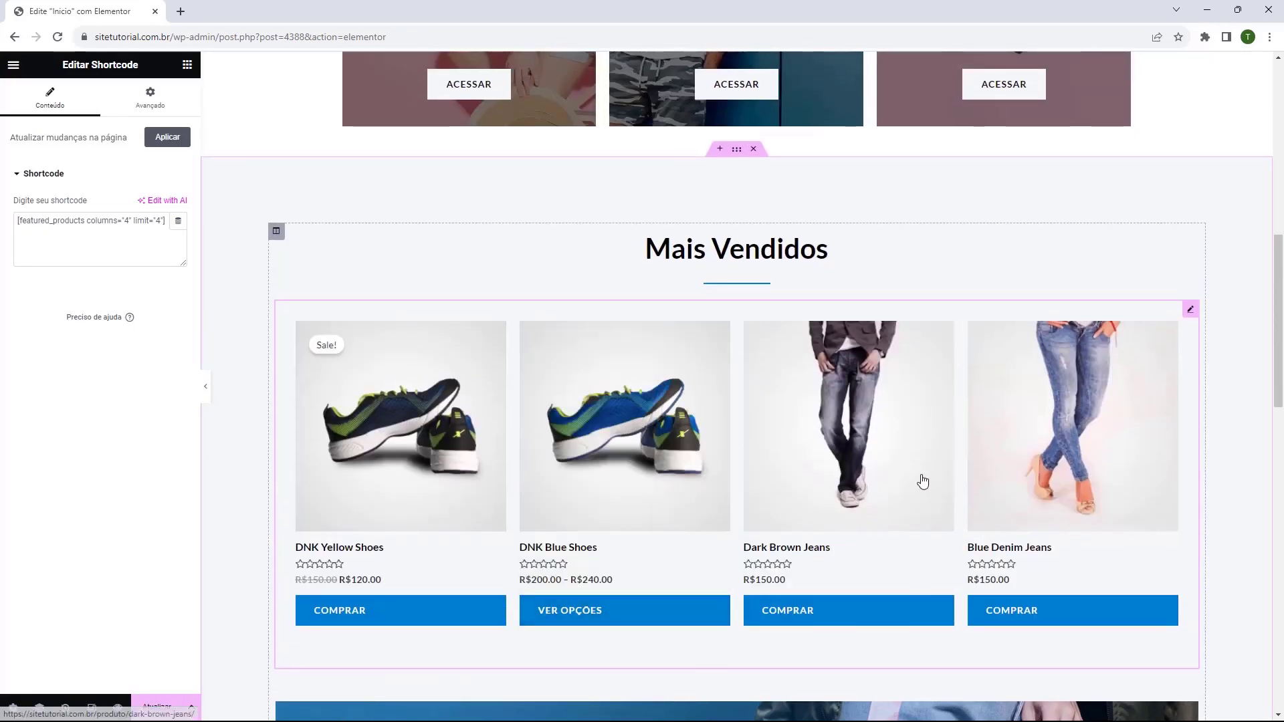
pyautogui.scroll(-6, 876, 334)
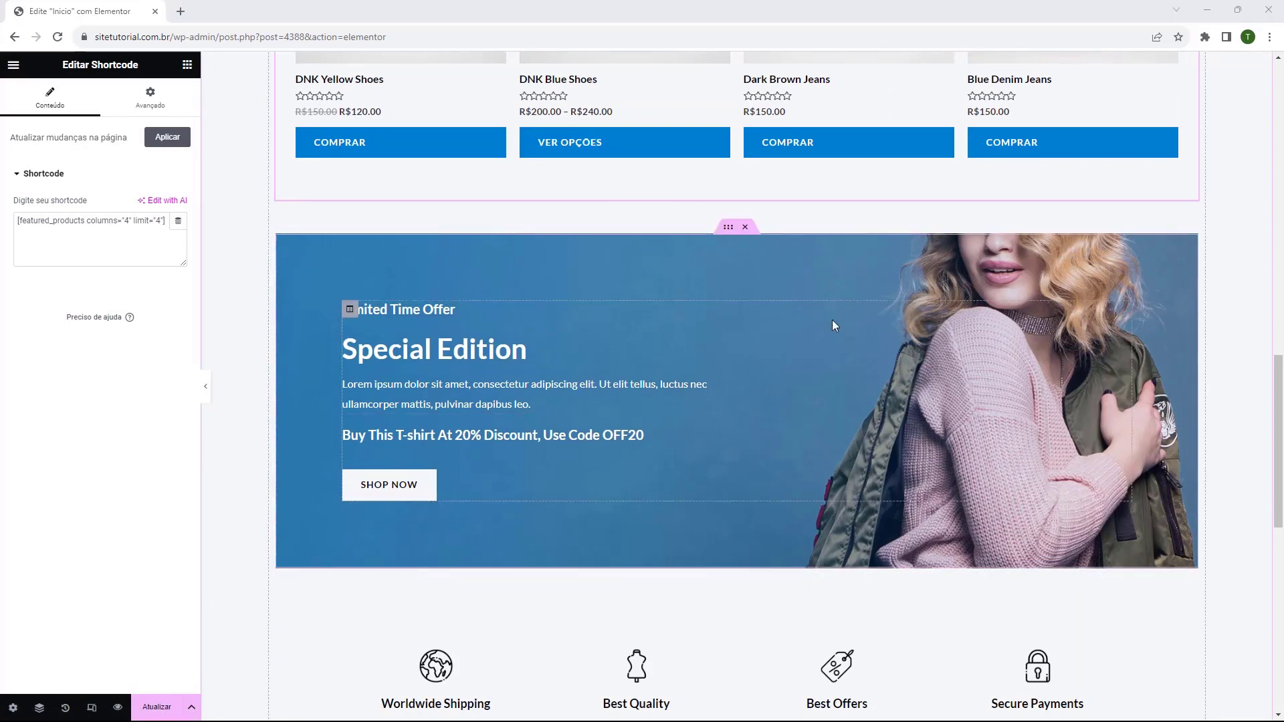
pyautogui.scroll(-1, 832, 327)
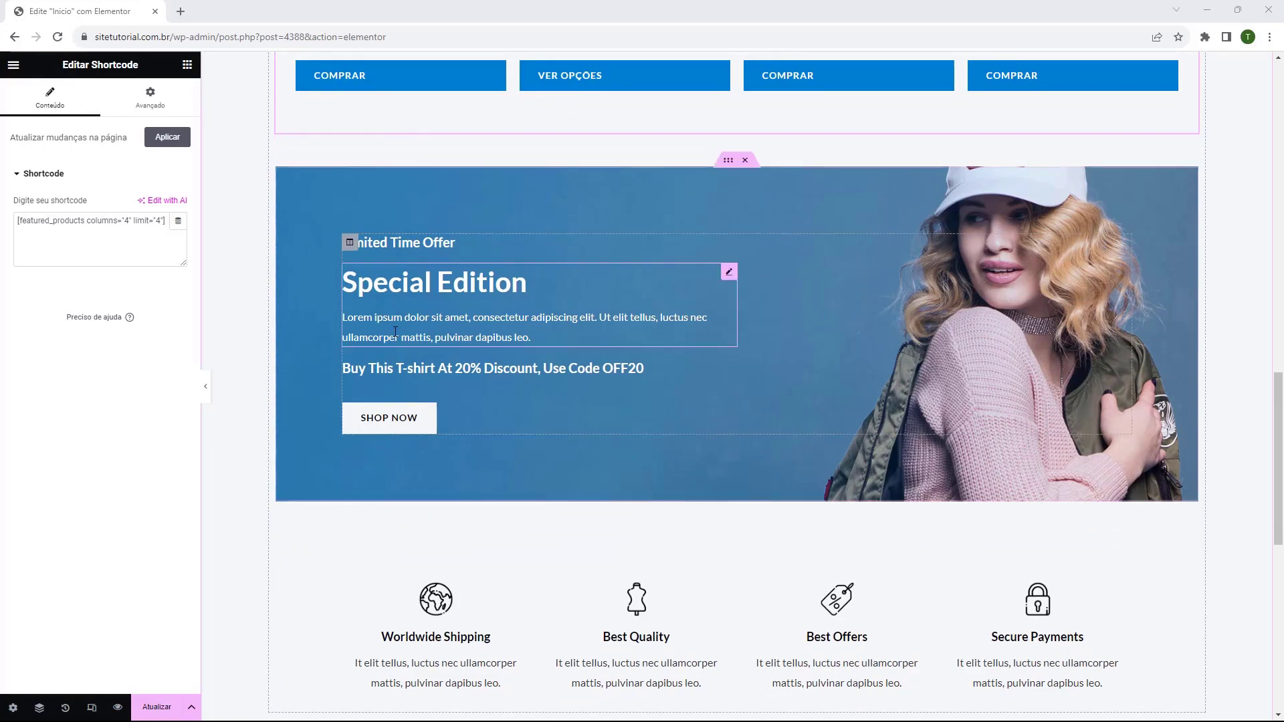
pyautogui.scroll(1, 404, 391)
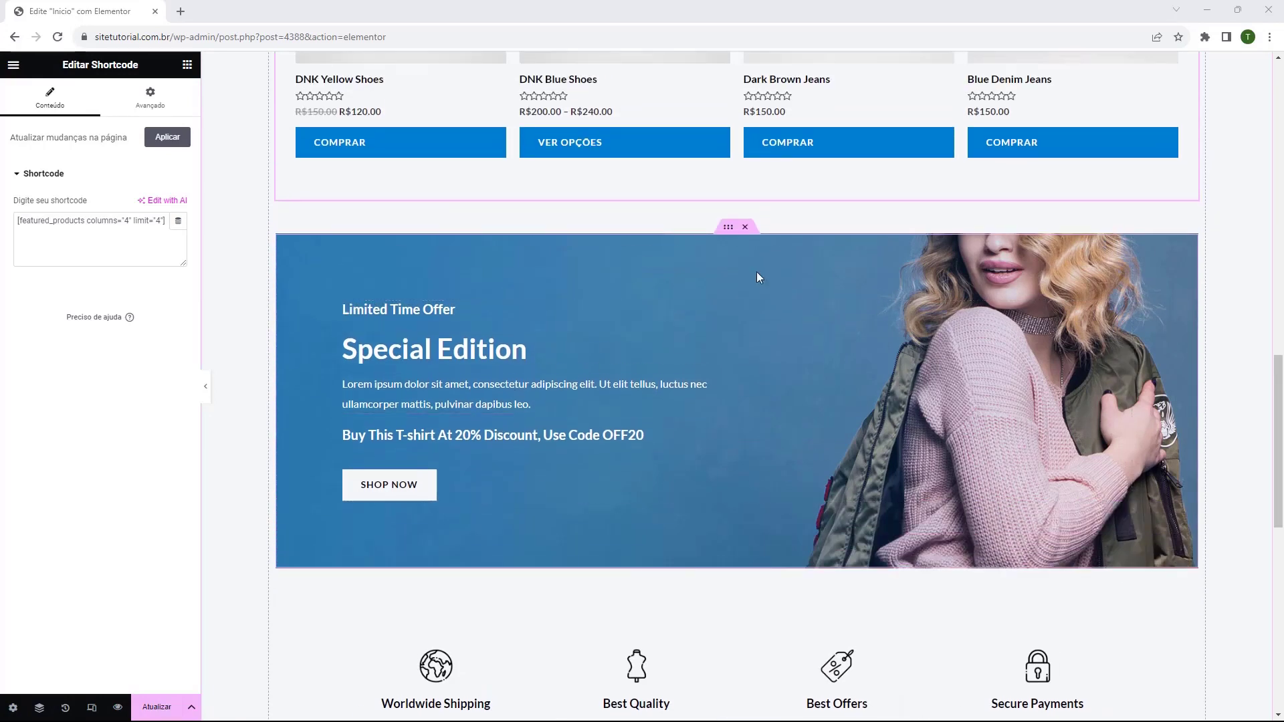
pyautogui.click(746, 230)
# - Check the image boxes in the benefits row below the products, and delete that whole inner section
pyautogui.scroll(1, 562, 321)
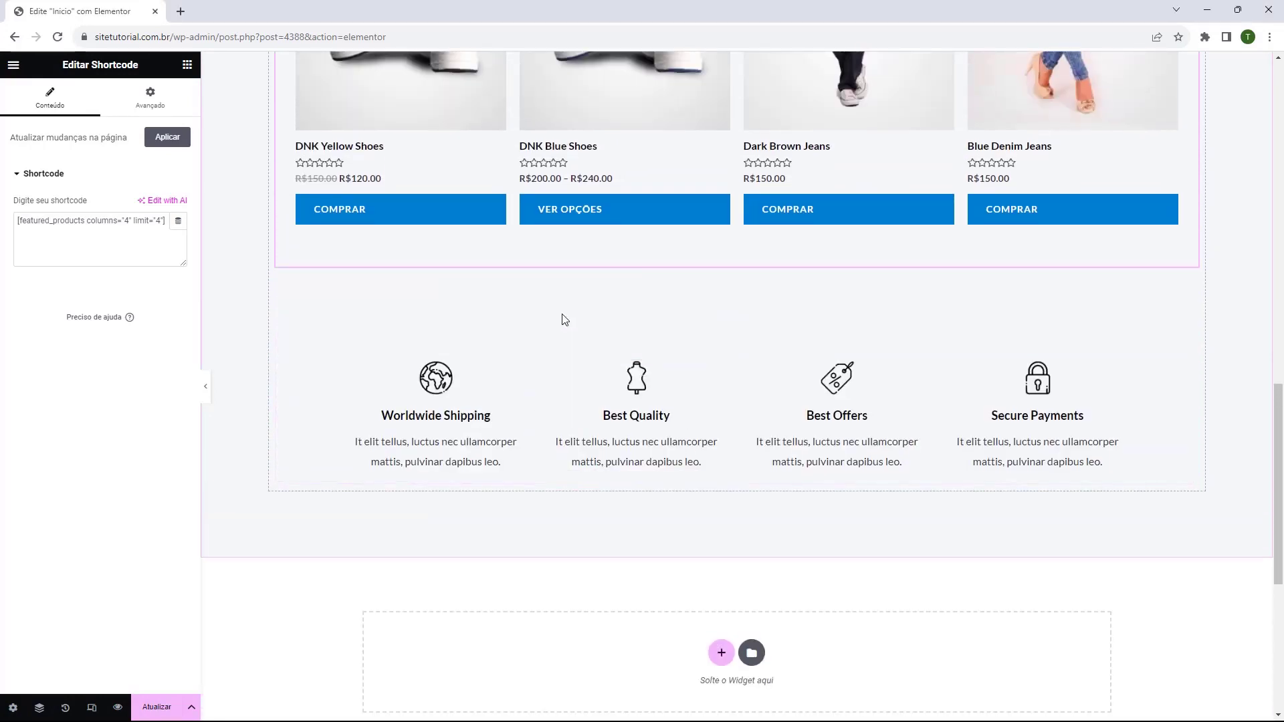
pyautogui.moveTo(562, 321); pyautogui.dragTo(631, 418)
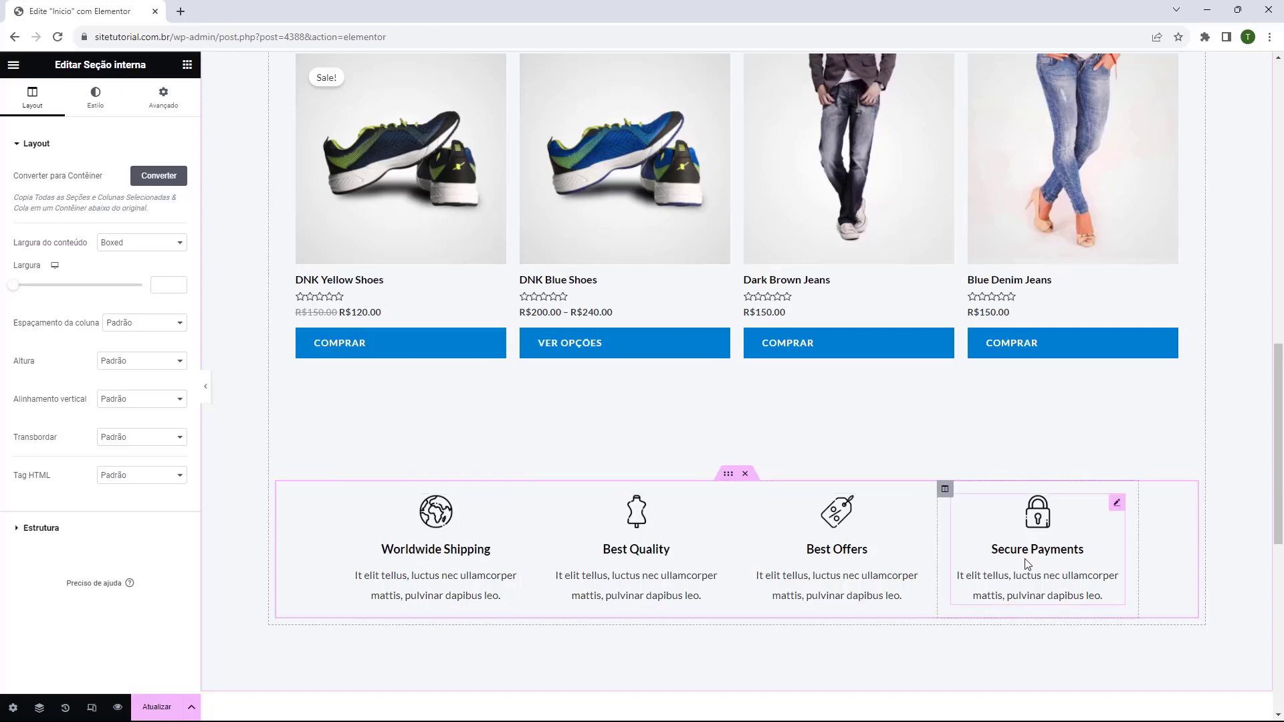
pyautogui.click(448, 547)
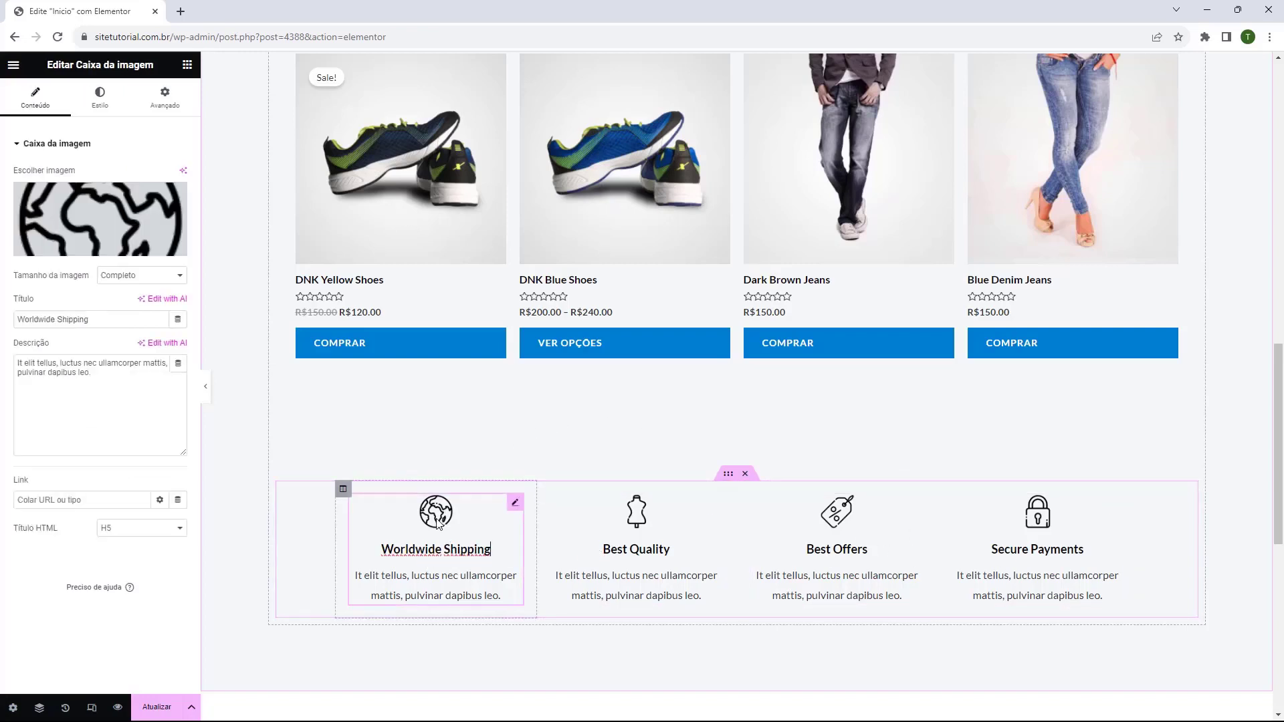
pyautogui.click(636, 529)
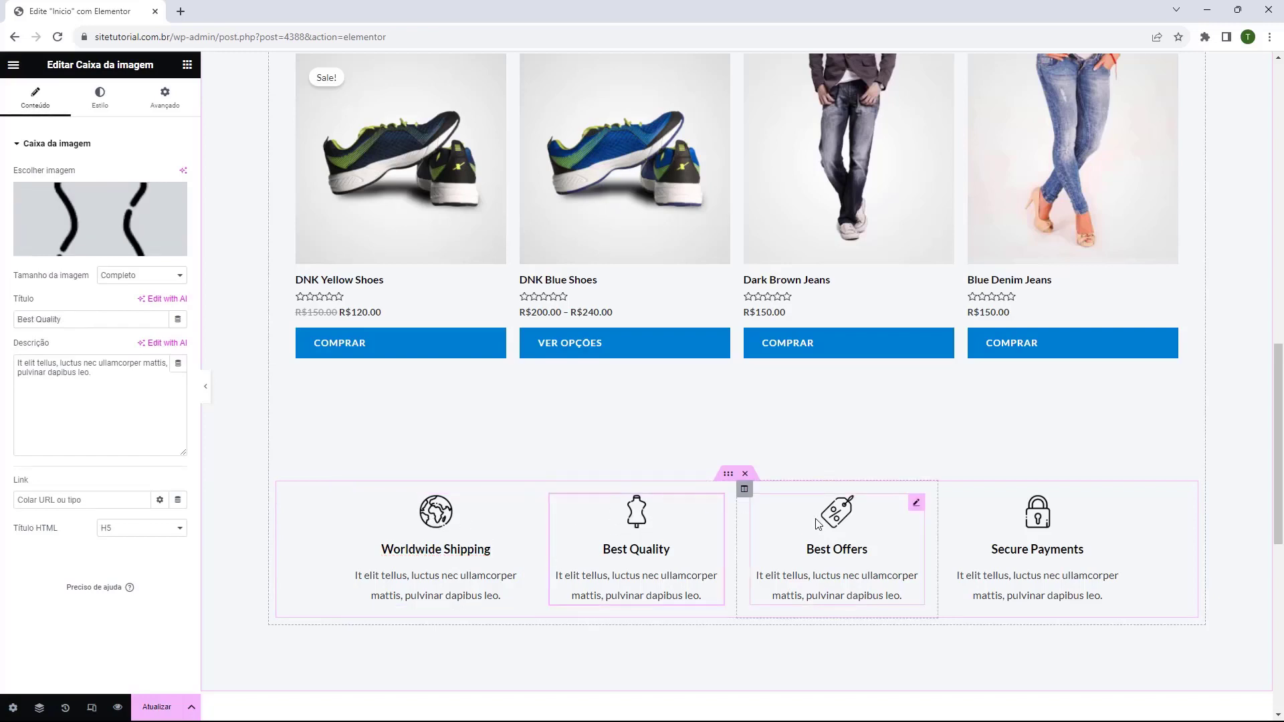
pyautogui.click(837, 531)
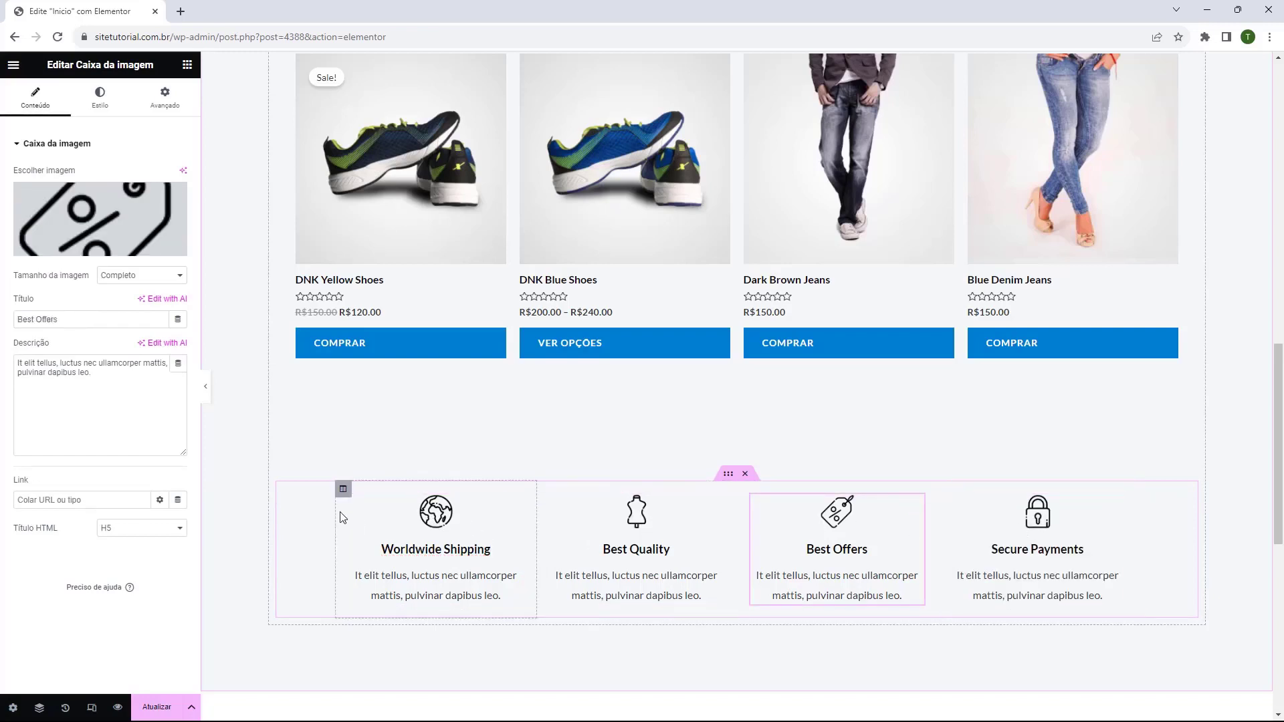
pyautogui.click(451, 522)
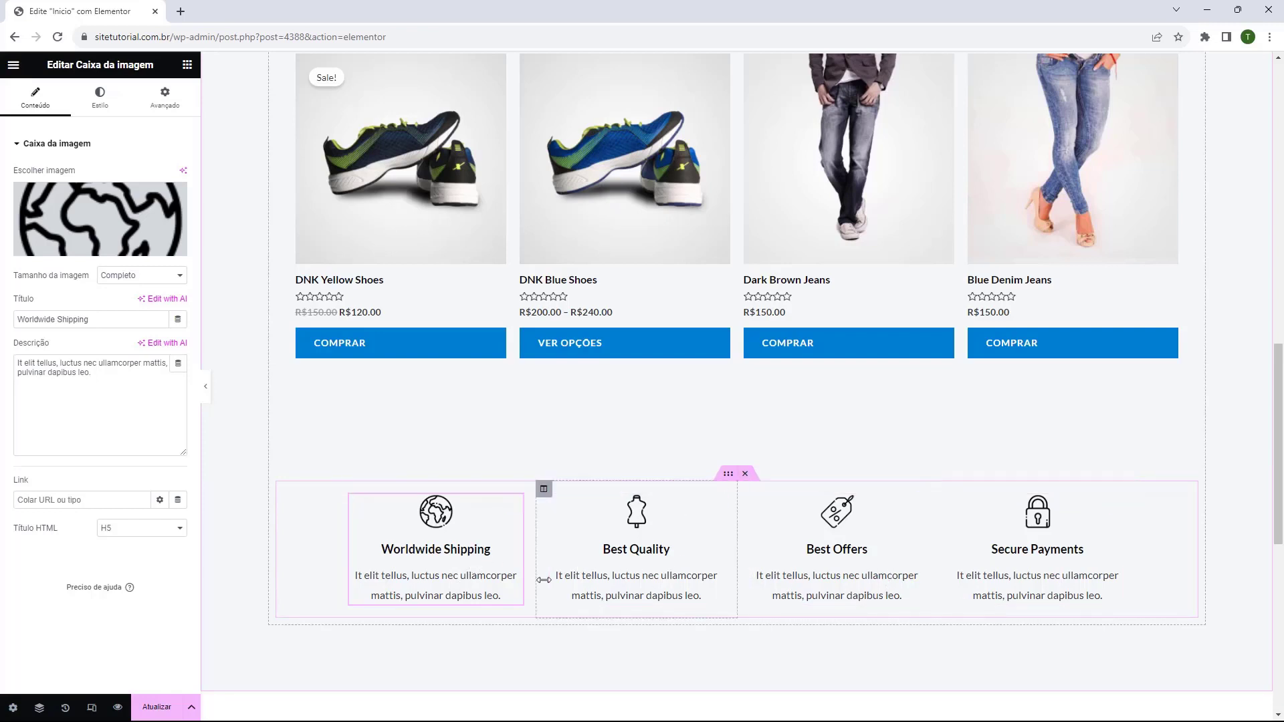
pyautogui.click(745, 474)
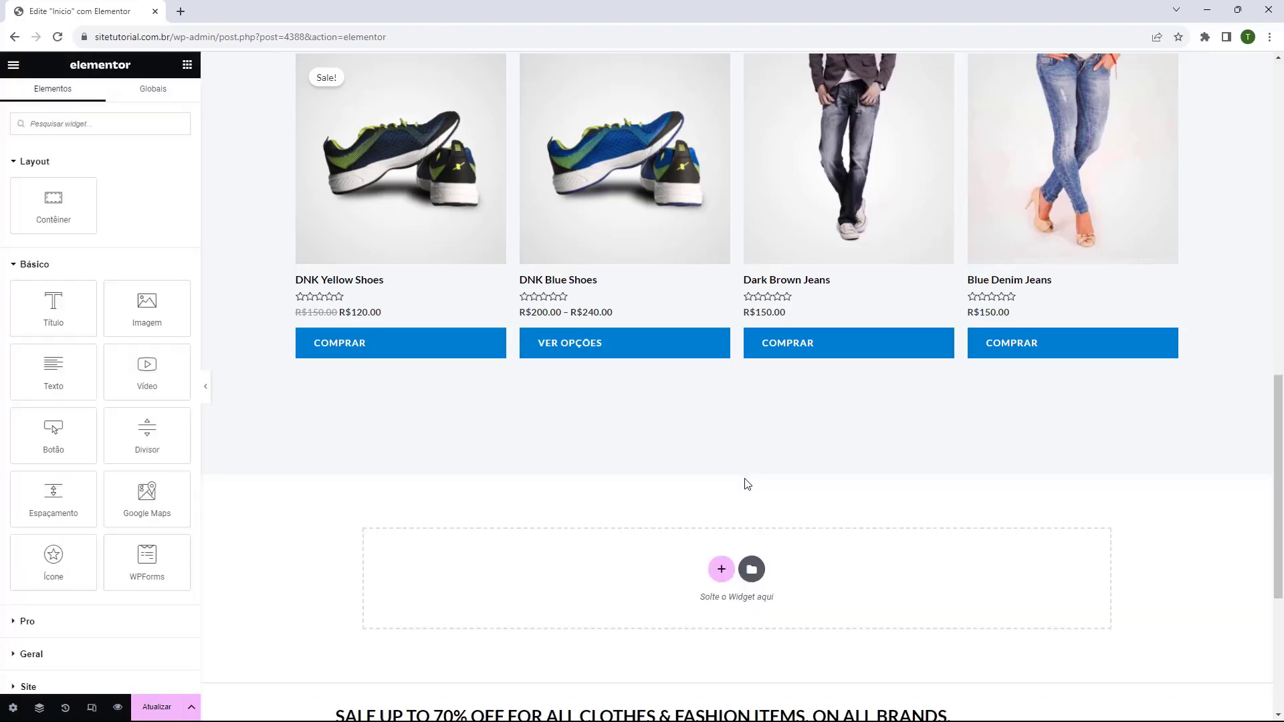
# - Set the "Mais Vendidos" section's top and bottom padding to 20 px each
pyautogui.scroll(6, 636, 444)
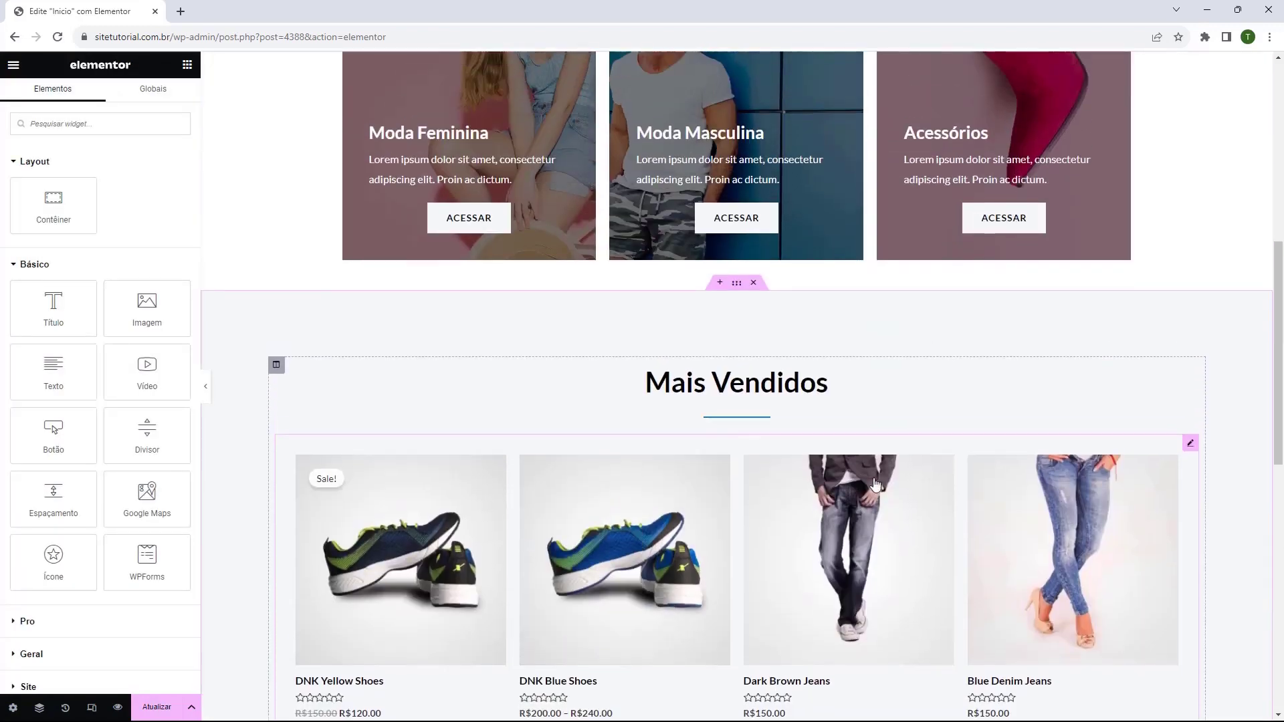
pyautogui.scroll(-4, 719, 364)
pyautogui.scroll(4, 768, 608)
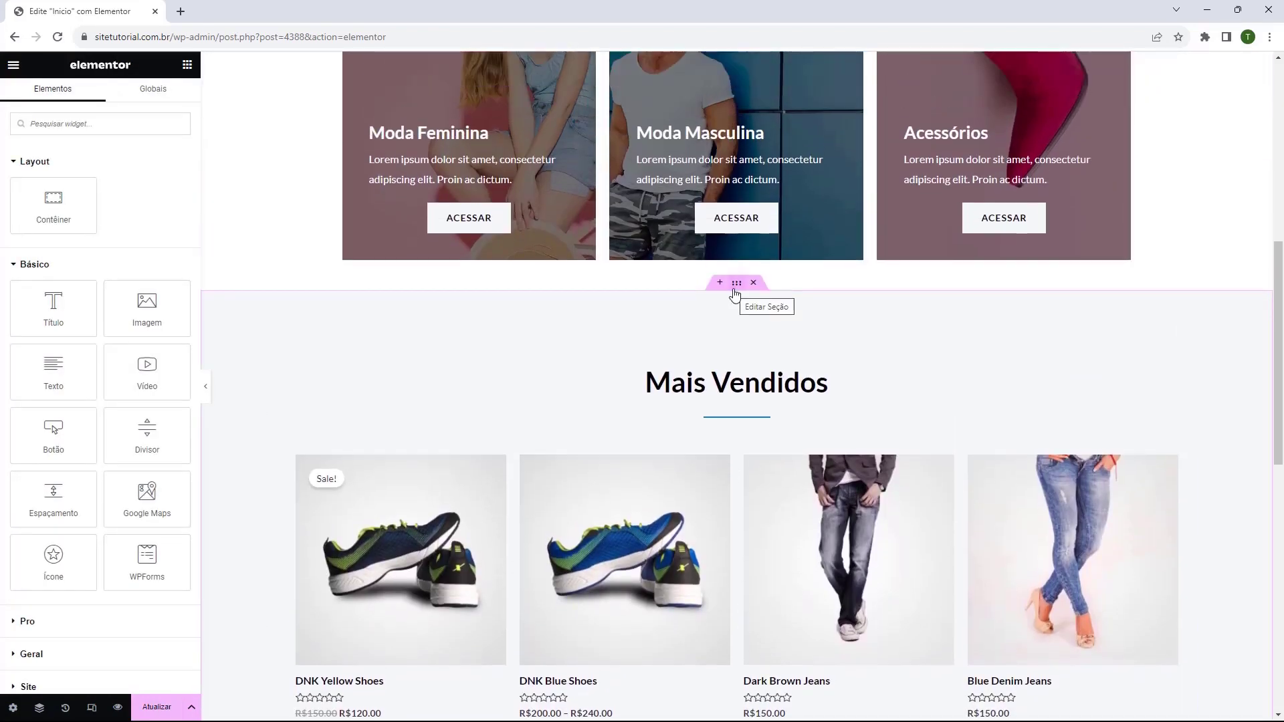
pyautogui.click(736, 283)
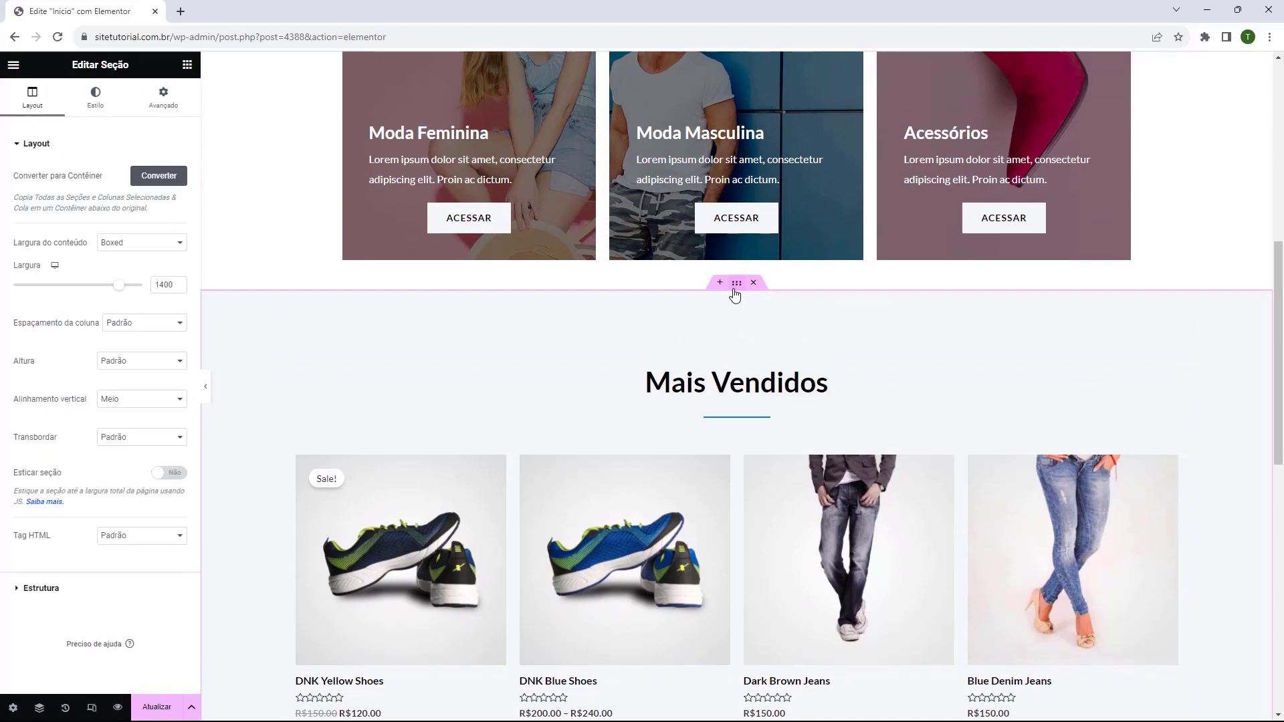
pyautogui.click(163, 100)
pyautogui.scroll(-2, 656, 307)
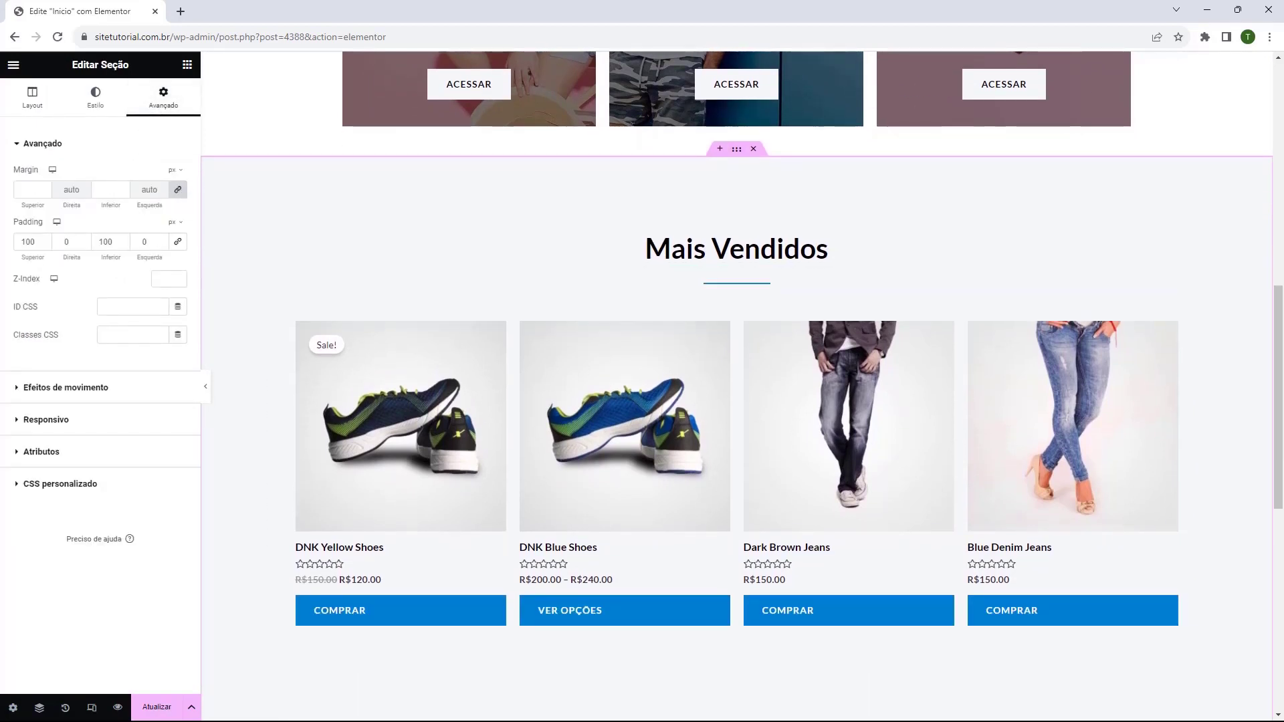
pyautogui.click(44, 245)
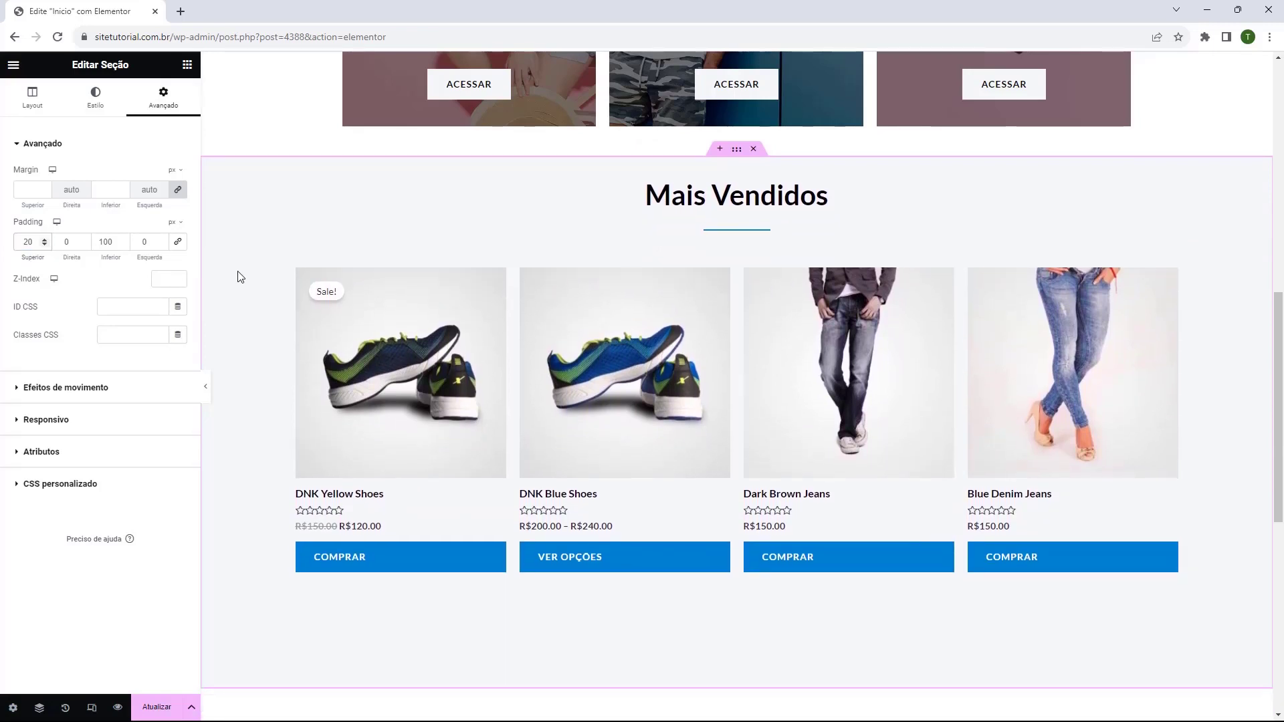
pyautogui.click(123, 245)
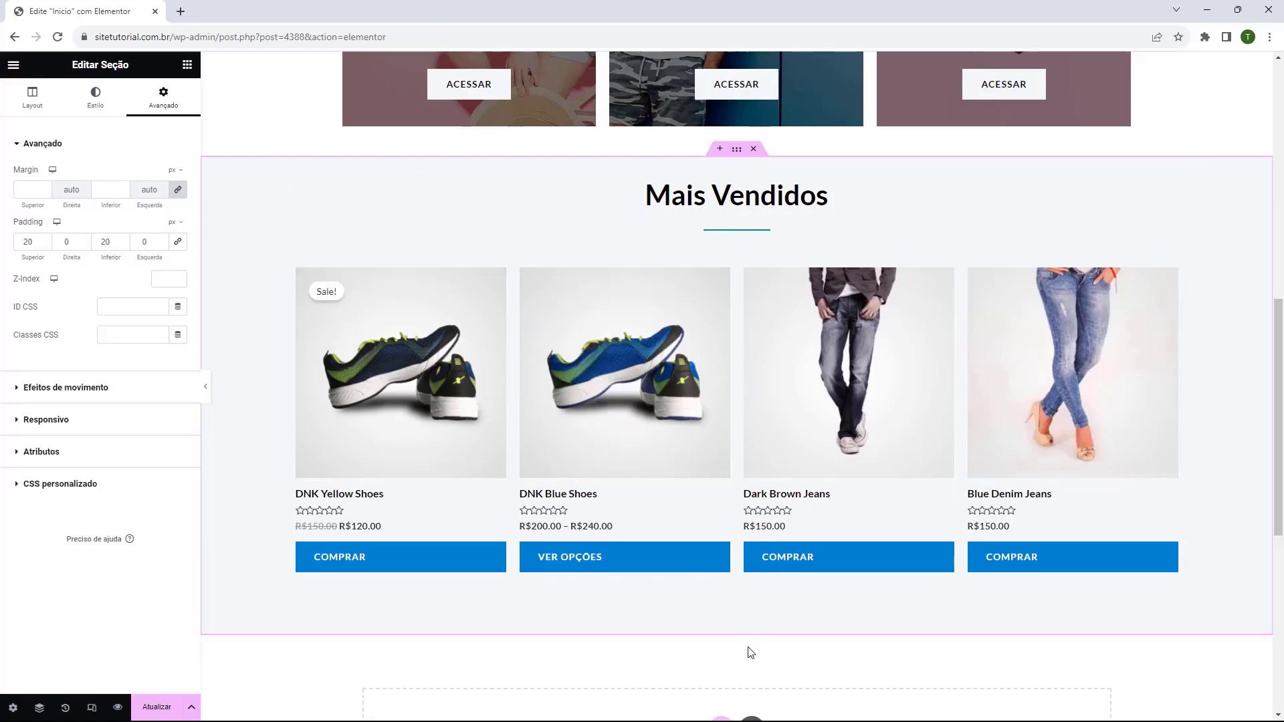
# - Move the three-card promo section (Moda Feminina, Moda Masculina, Acessórios) below the "Mais Vendidos" section
pyautogui.scroll(4, 743, 662)
pyautogui.scroll(1, 610, 401)
pyautogui.scroll(-2, 742, 411)
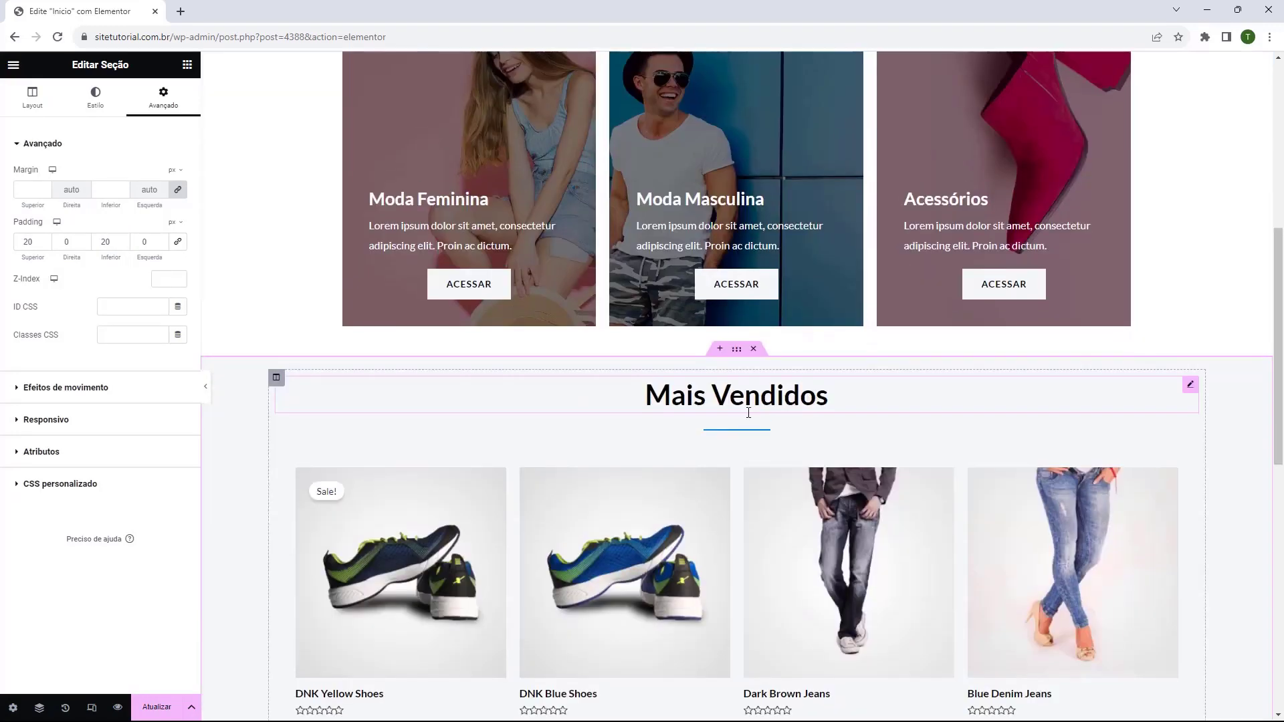
pyautogui.scroll(3, 776, 482)
pyautogui.scroll(-1, 771, 478)
pyautogui.scroll(1, 773, 476)
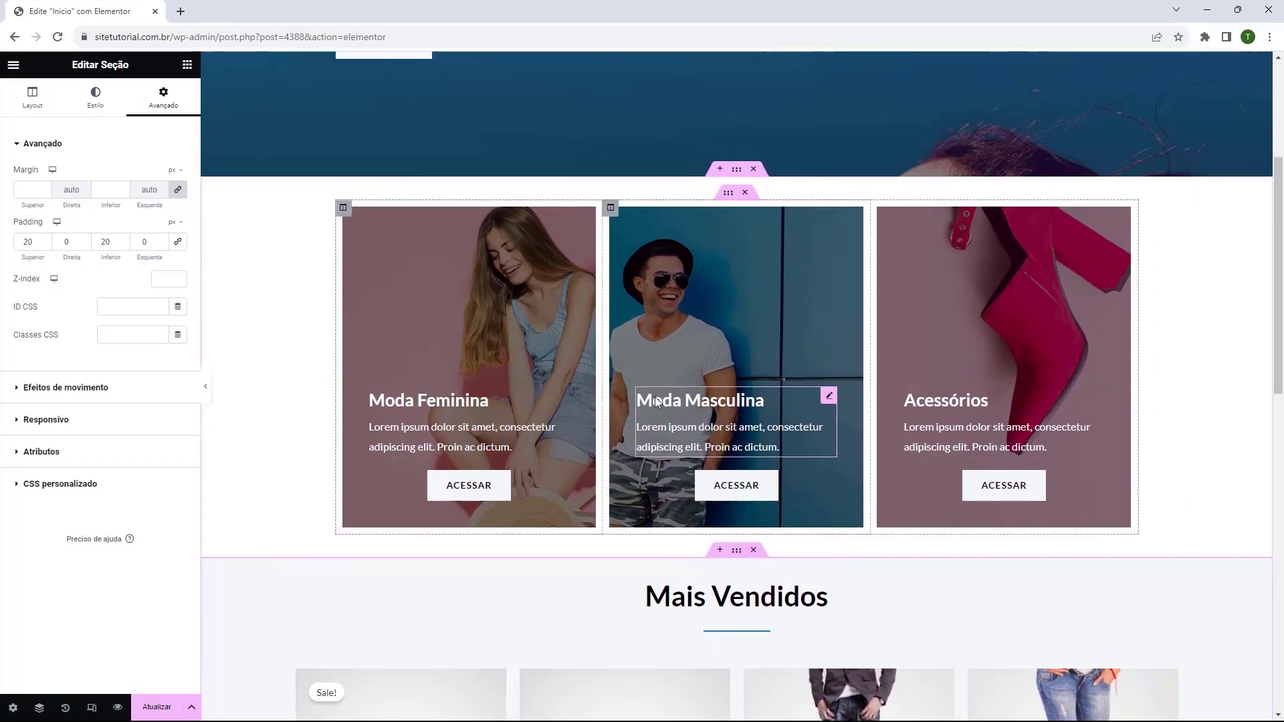
pyautogui.scroll(-3, 739, 325)
pyautogui.scroll(-5, 738, 326)
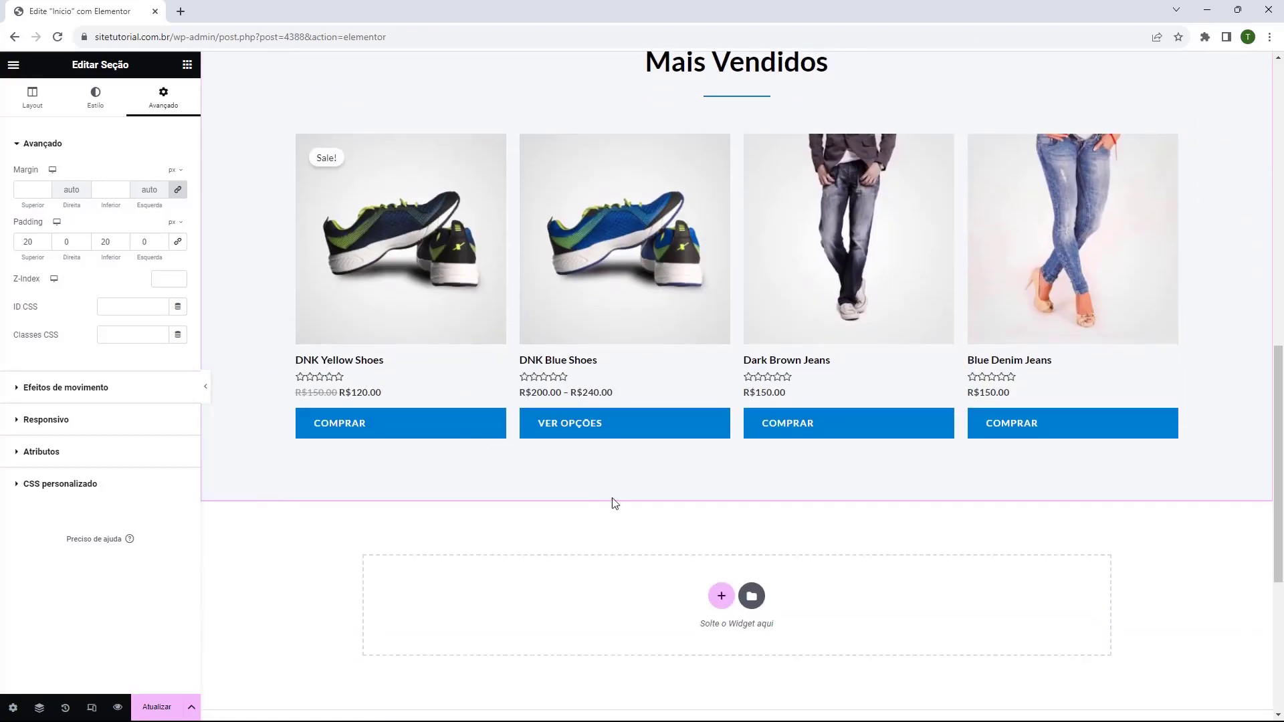
pyautogui.scroll(9, 692, 515)
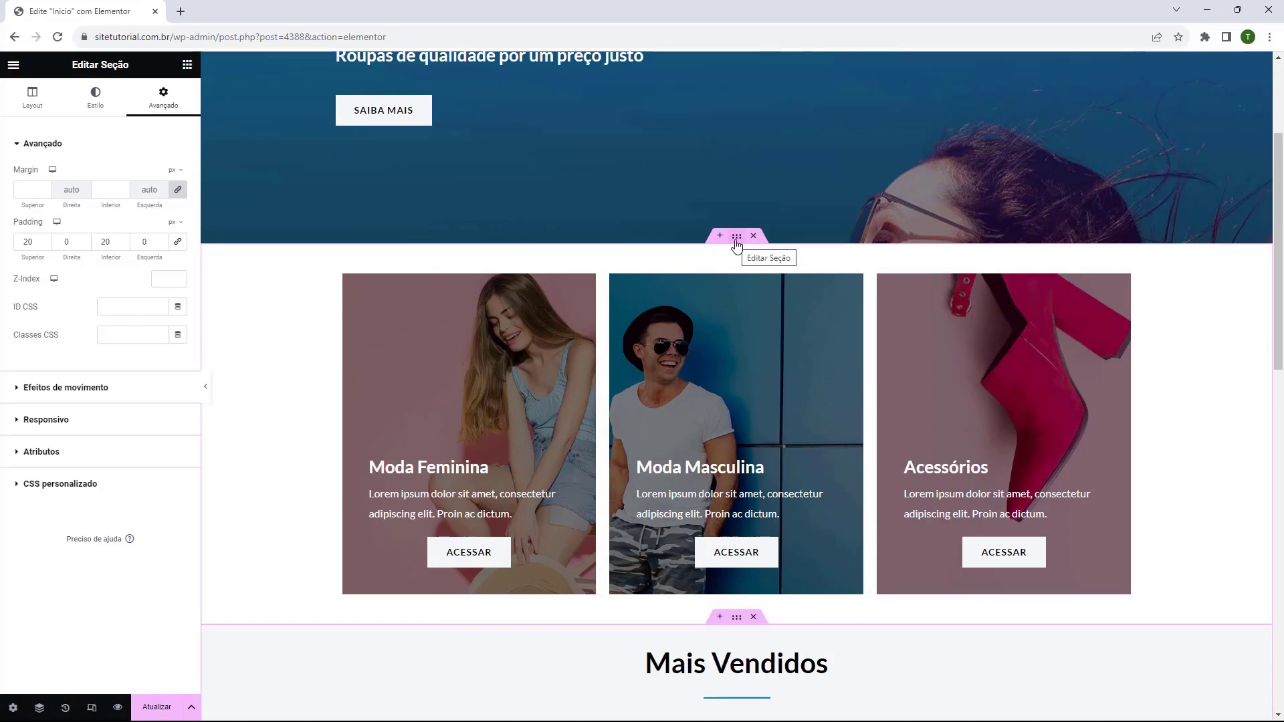
pyautogui.moveTo(735, 242); pyautogui.dragTo(713, 571)
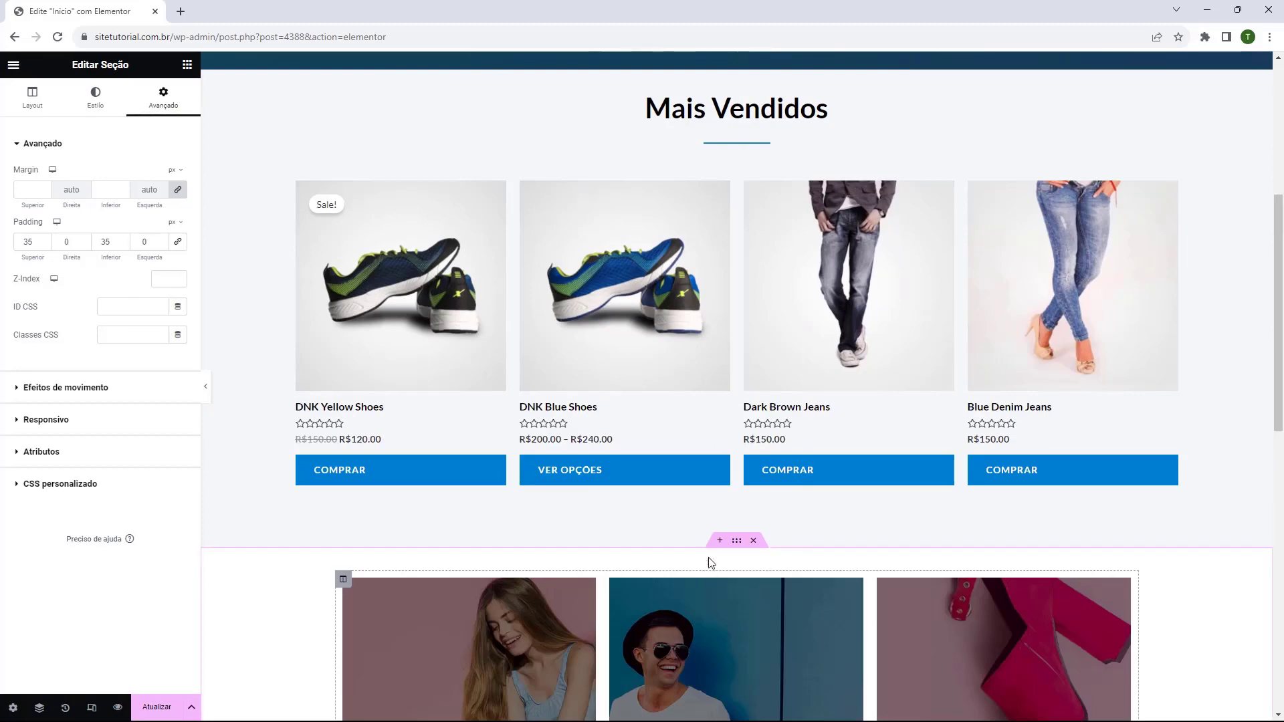
# - Insert a new container with four equal columns between the hero and the "Mais Vendidos" section
pyautogui.scroll(-6, 711, 563)
pyautogui.scroll(7, 831, 545)
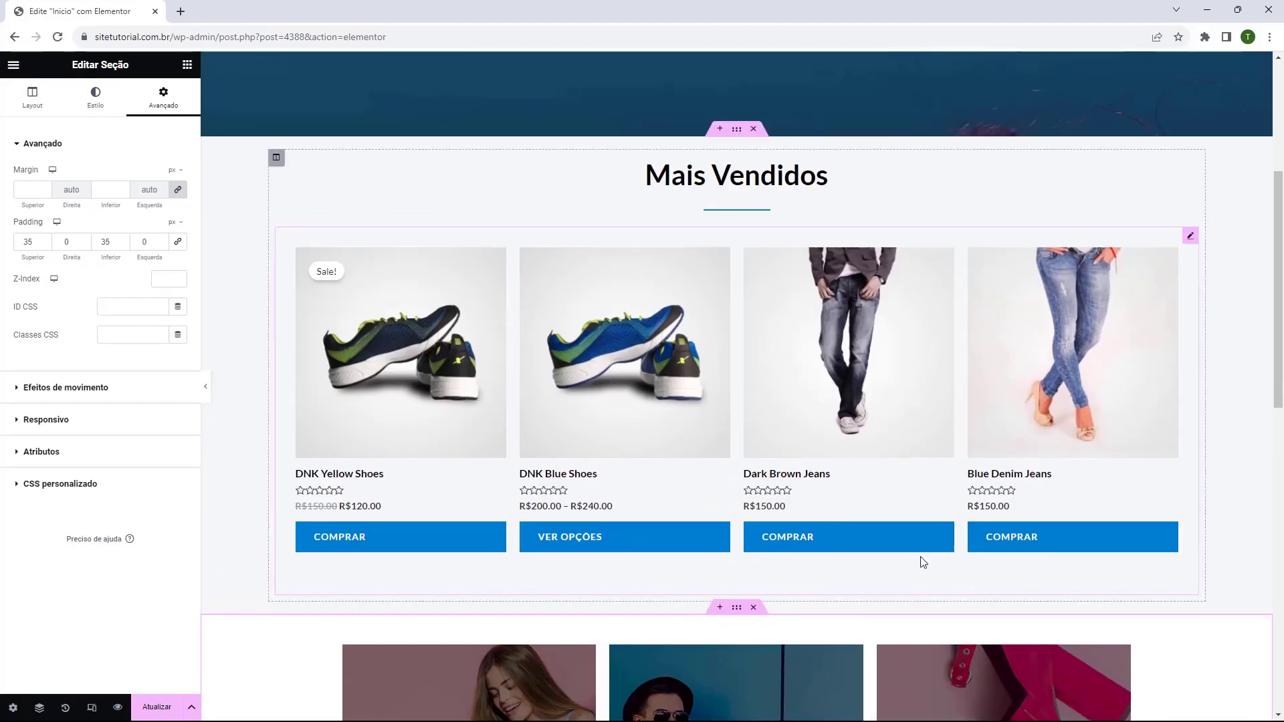
pyautogui.scroll(3, 923, 562)
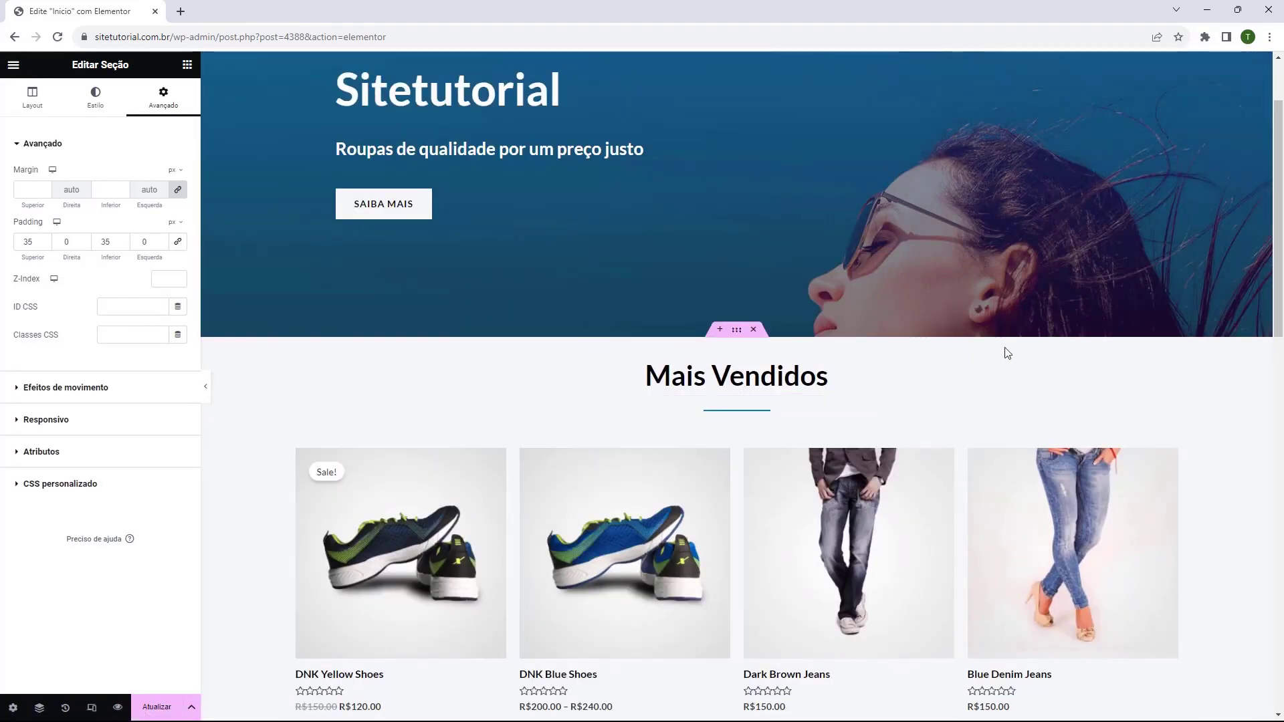
pyautogui.scroll(2, 798, 147)
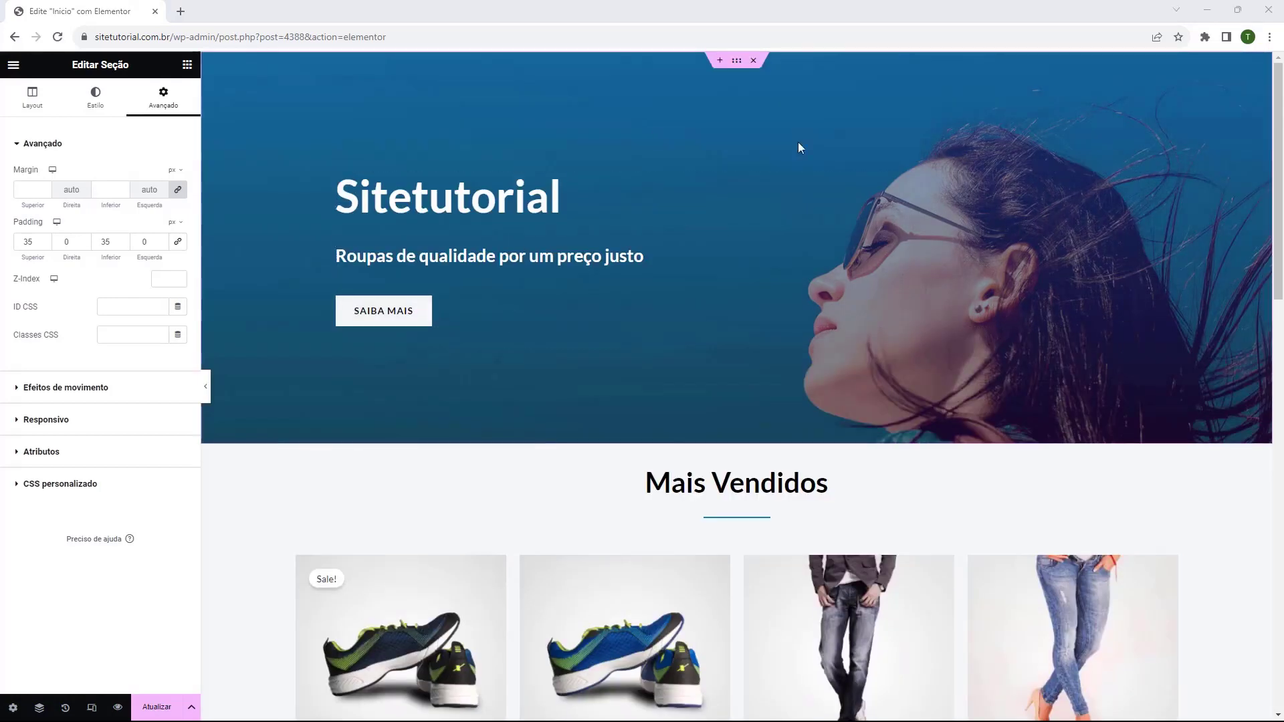
pyautogui.scroll(-1, 703, 361)
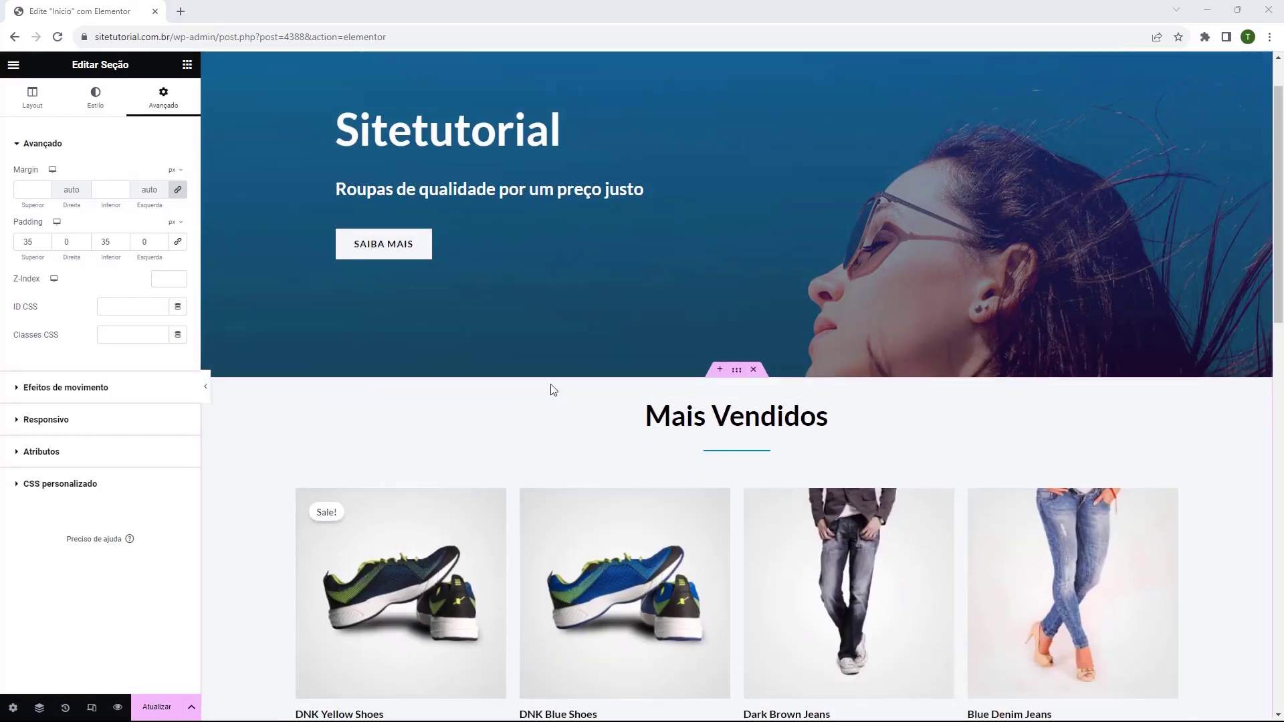
pyautogui.click(720, 371)
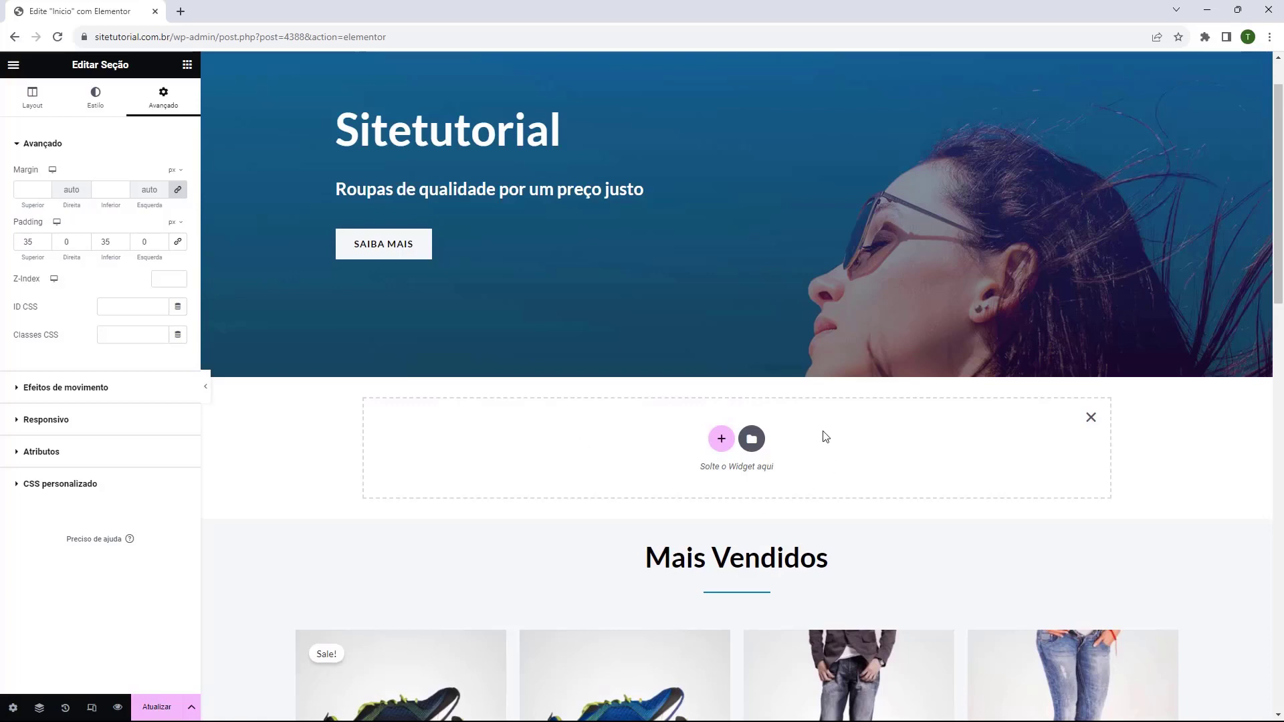
pyautogui.click(721, 440)
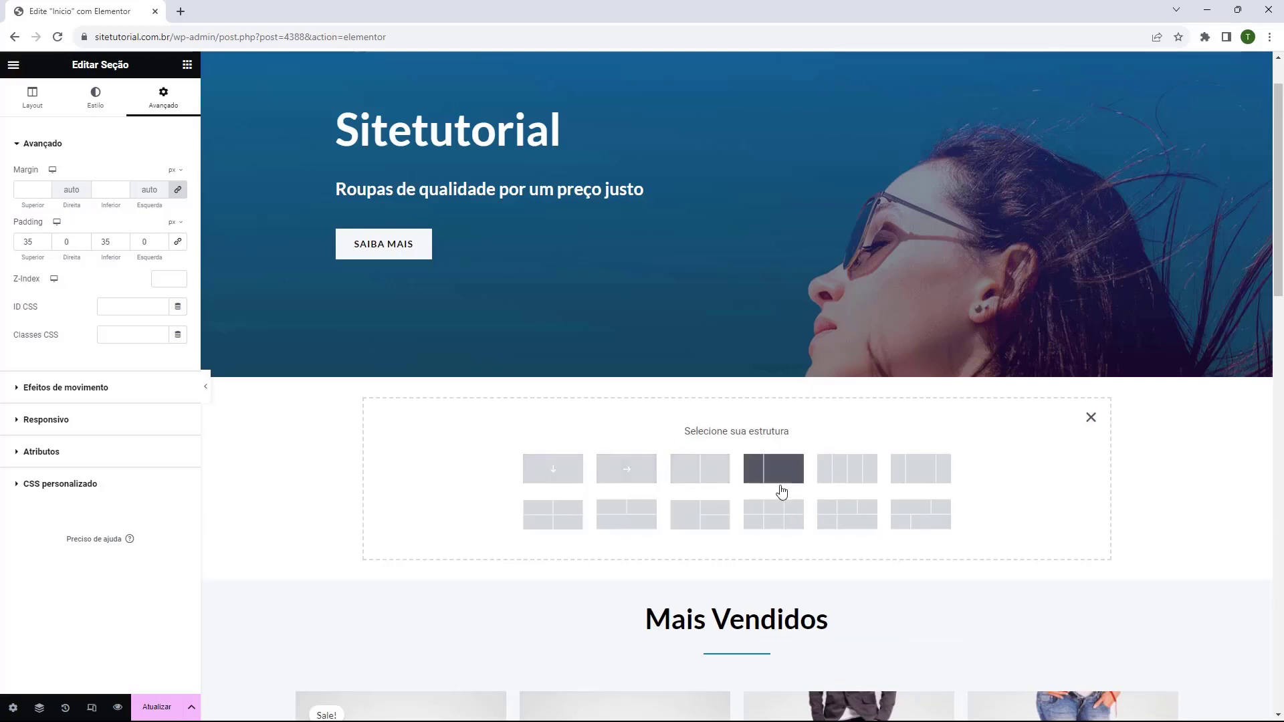
pyautogui.click(845, 485)
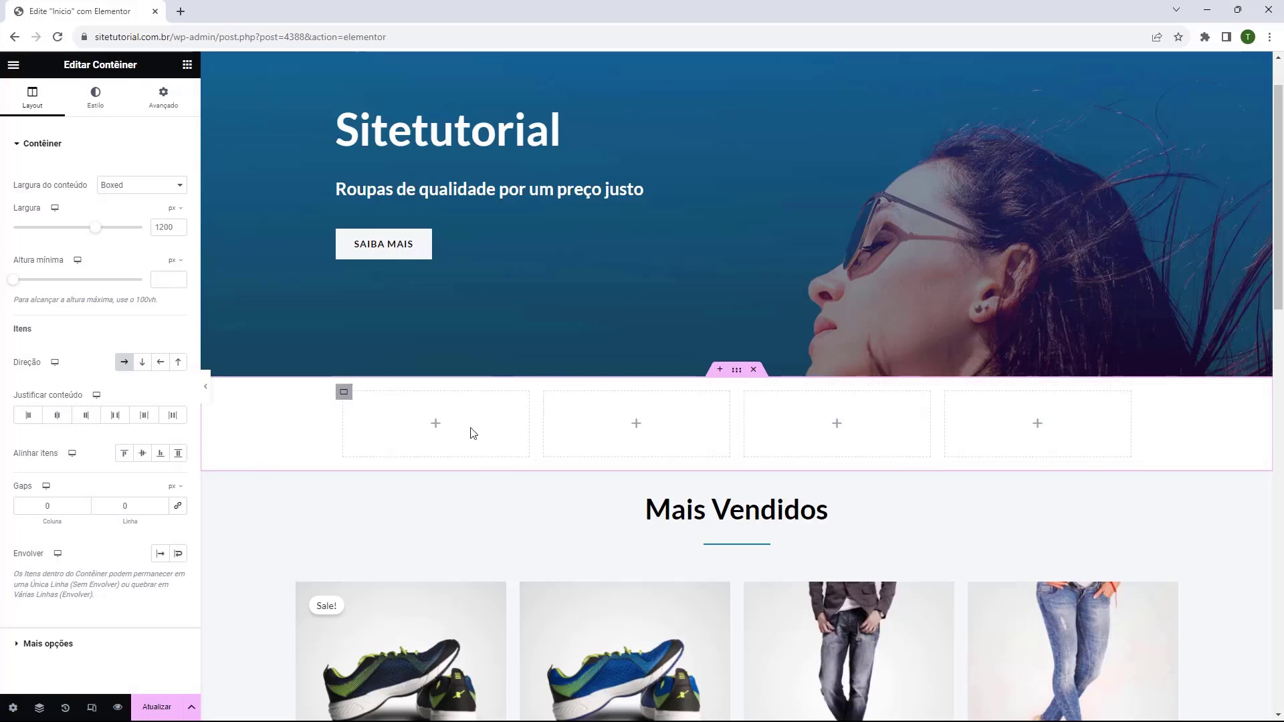
# - Add an icon box to the new row's first column, titled "PAGUE PELO PIX" with the description "Ganhe 5% OFF em pagamentos via PIX"
pyautogui.click(561, 445)
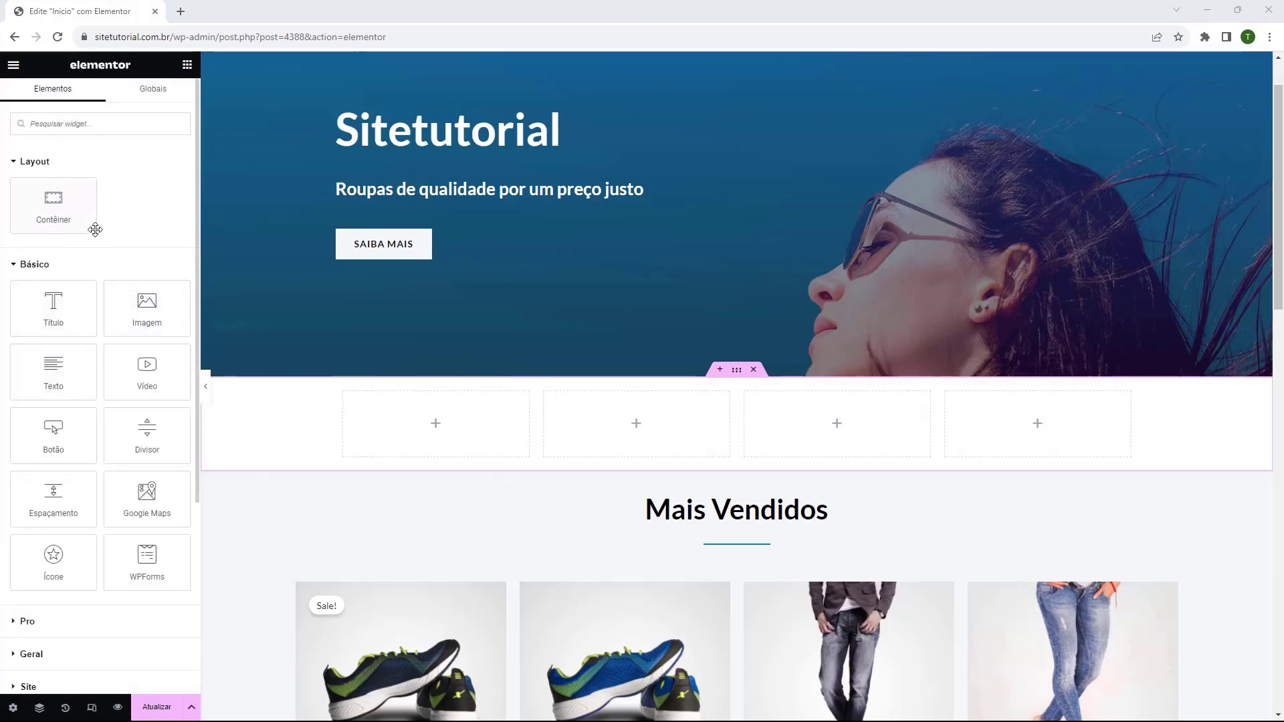
pyautogui.scroll(-2, 94, 227)
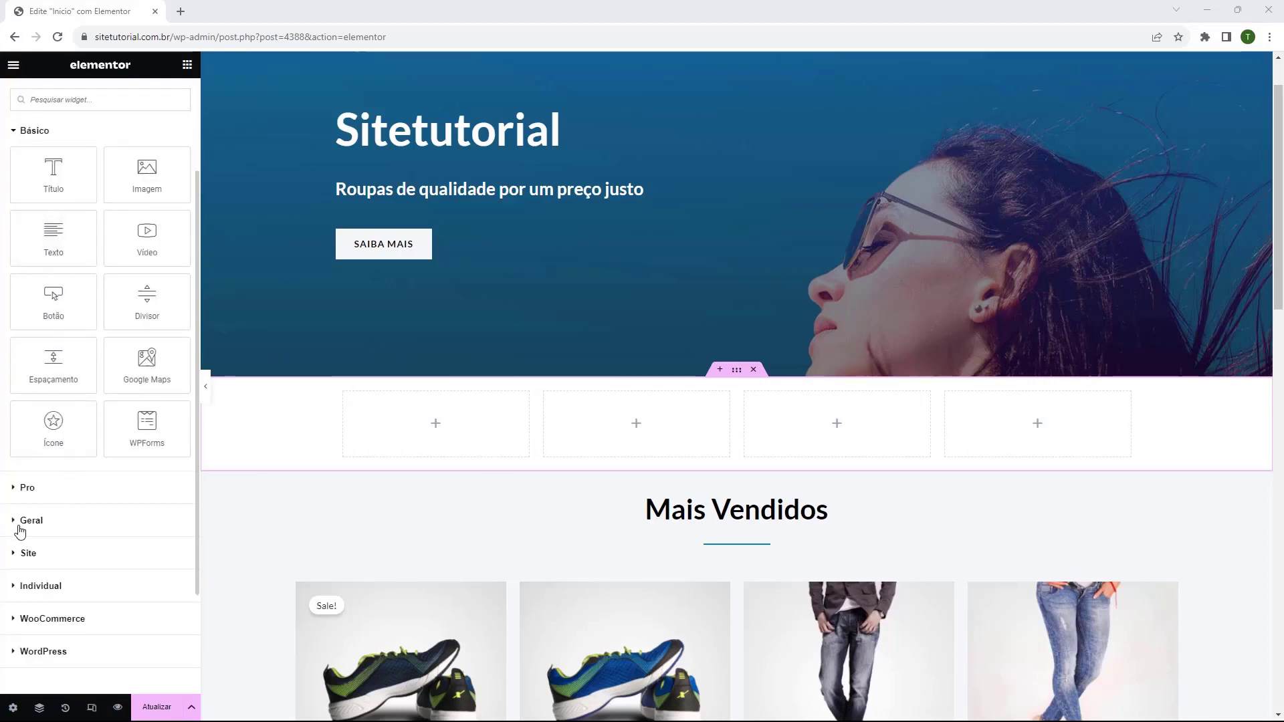
pyautogui.click(20, 525)
pyautogui.scroll(-4, 63, 373)
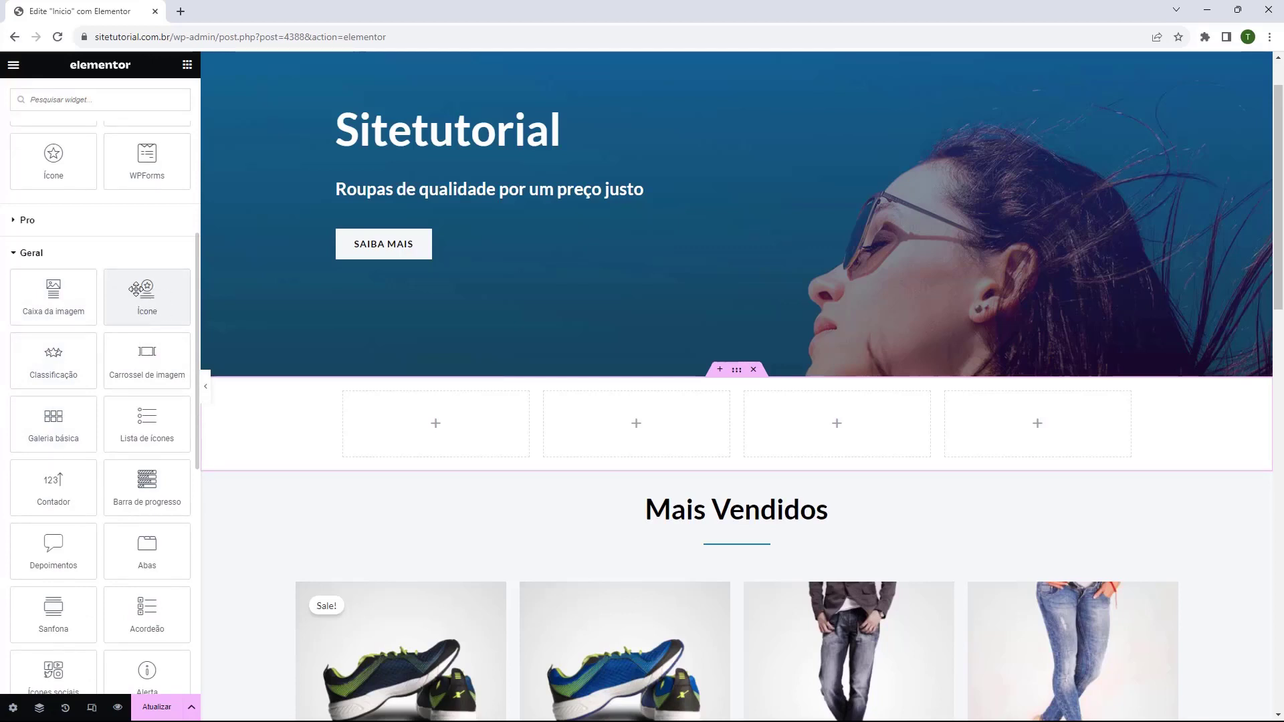
pyautogui.moveTo(134, 294); pyautogui.dragTo(424, 419)
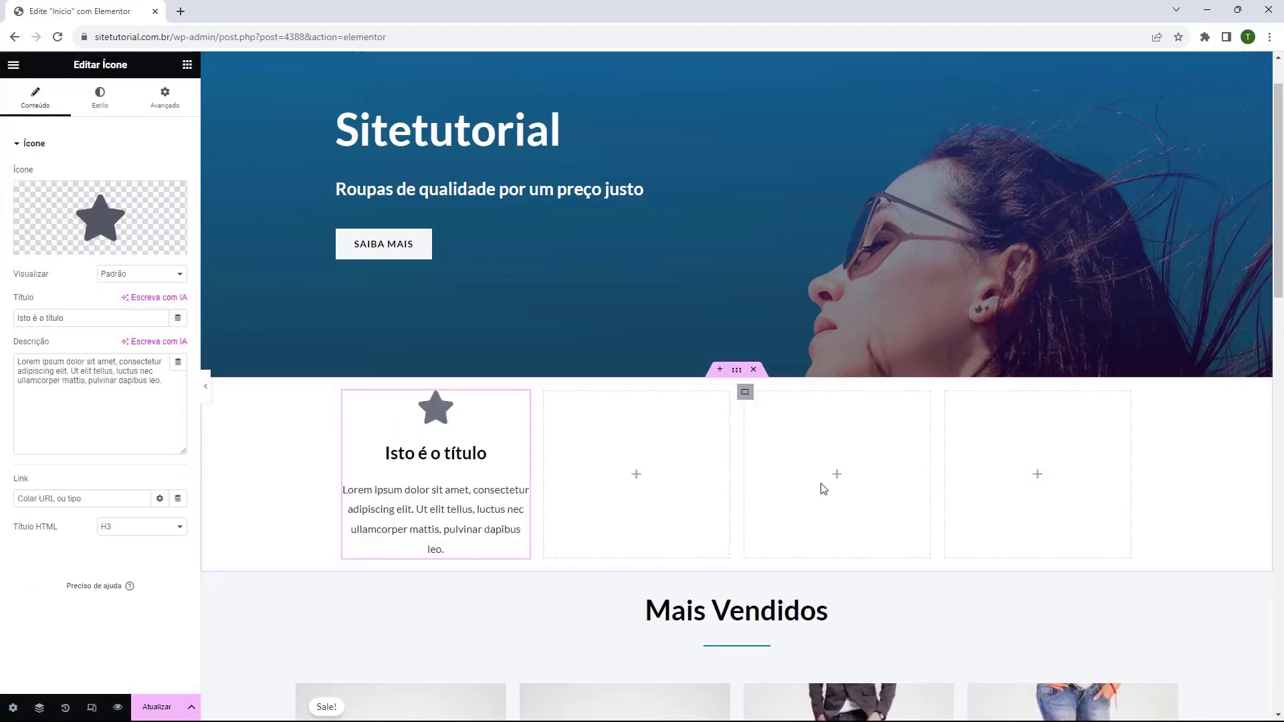
pyautogui.moveTo(123, 208)
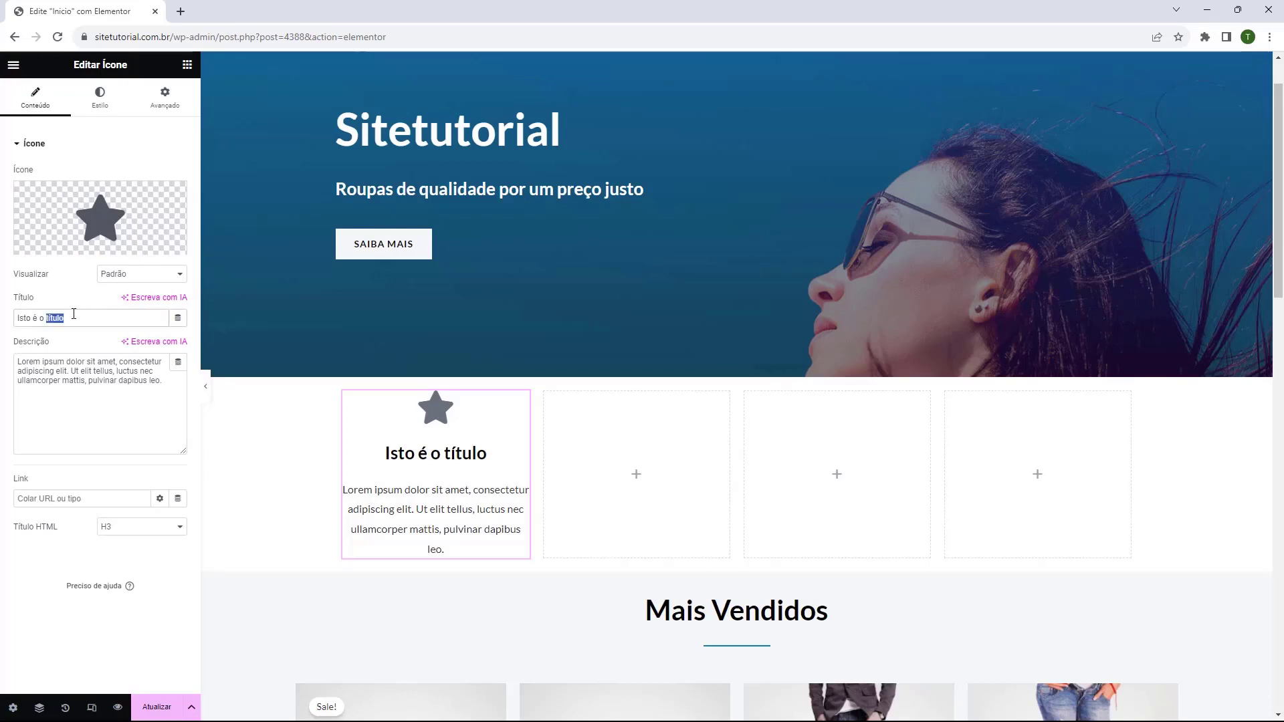
pyautogui.write('PAGUE PELO PIX')
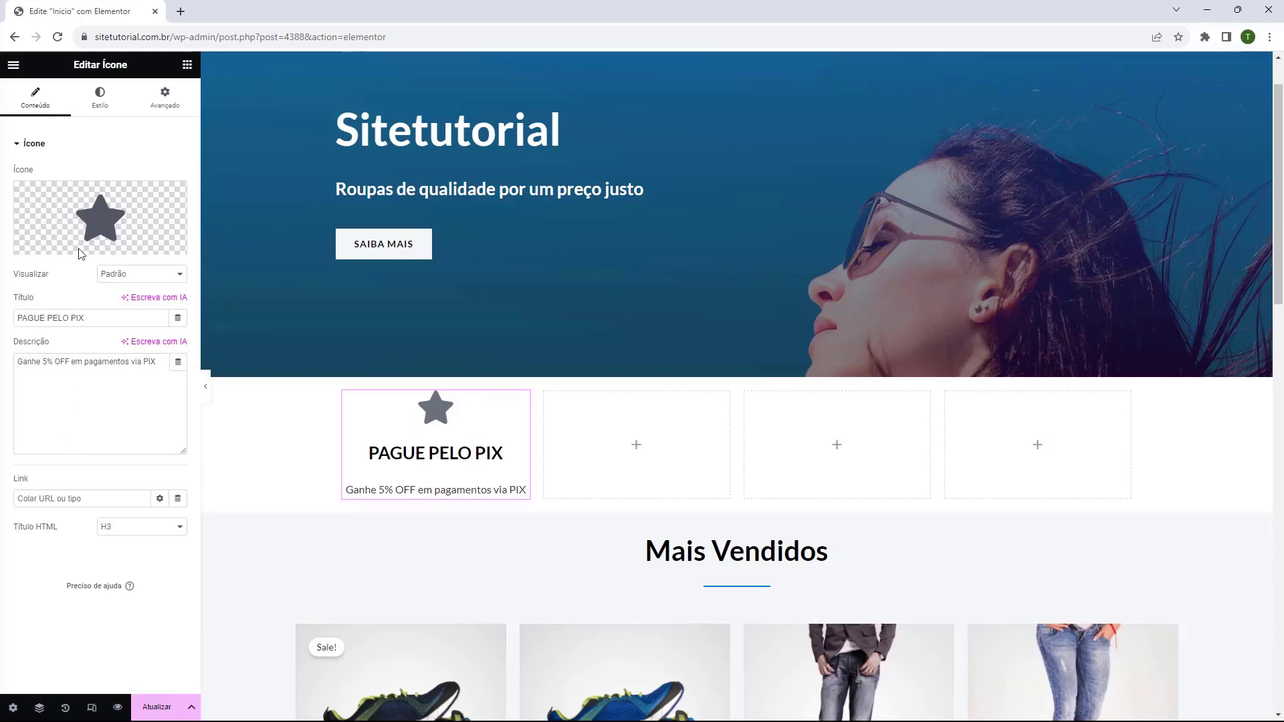
# - Replace the icon box's star with the wavy banknote icon, filtering the icon library by "money"
pyautogui.moveTo(83, 232)
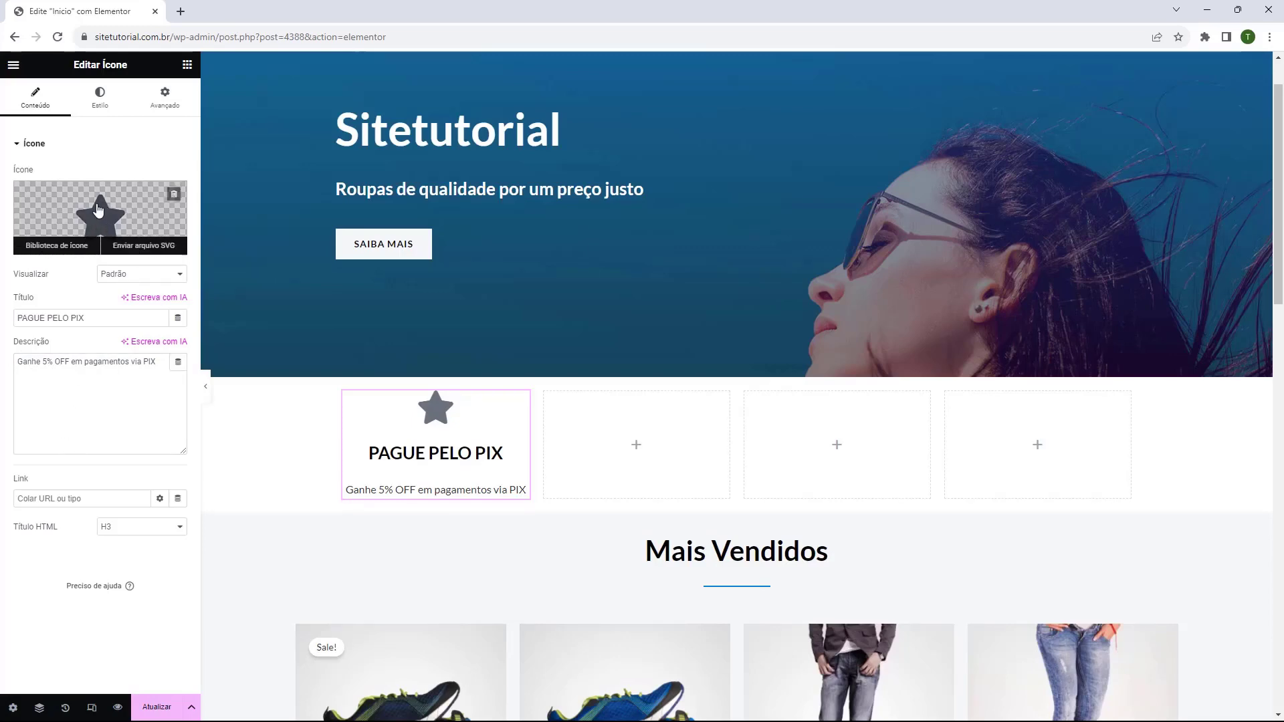
pyautogui.click(98, 210)
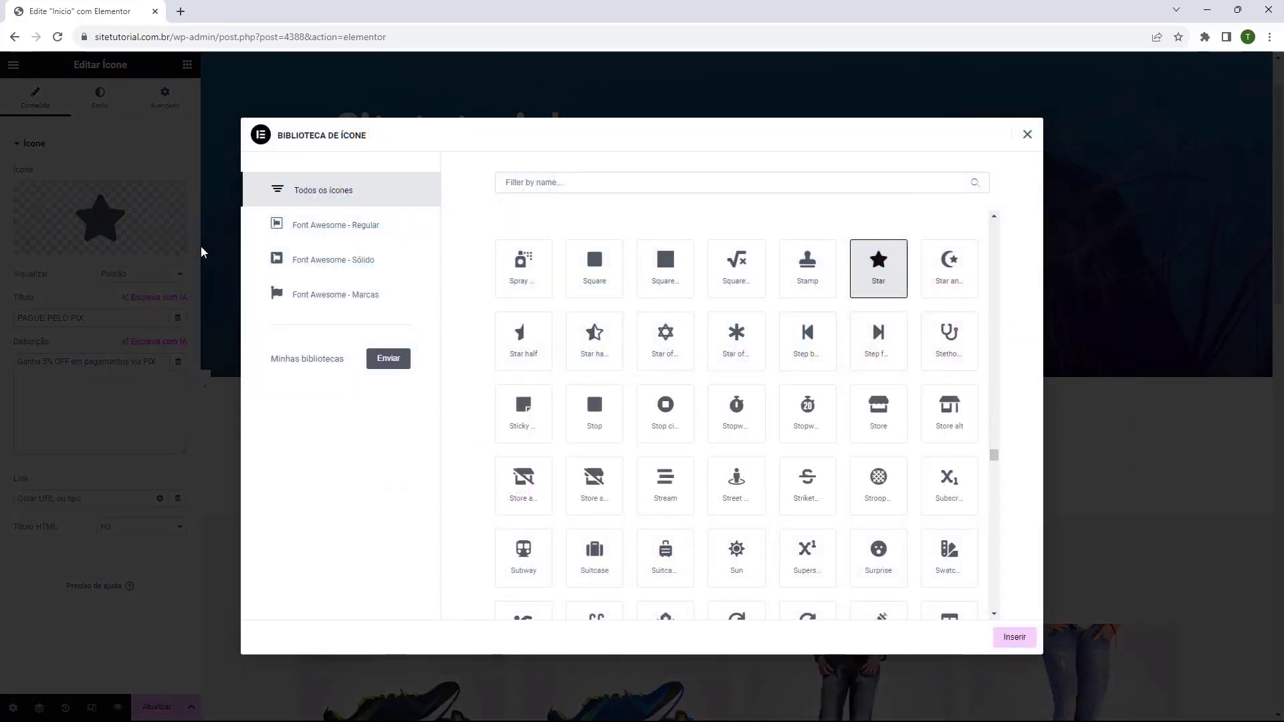
pyautogui.scroll(-10, 588, 292)
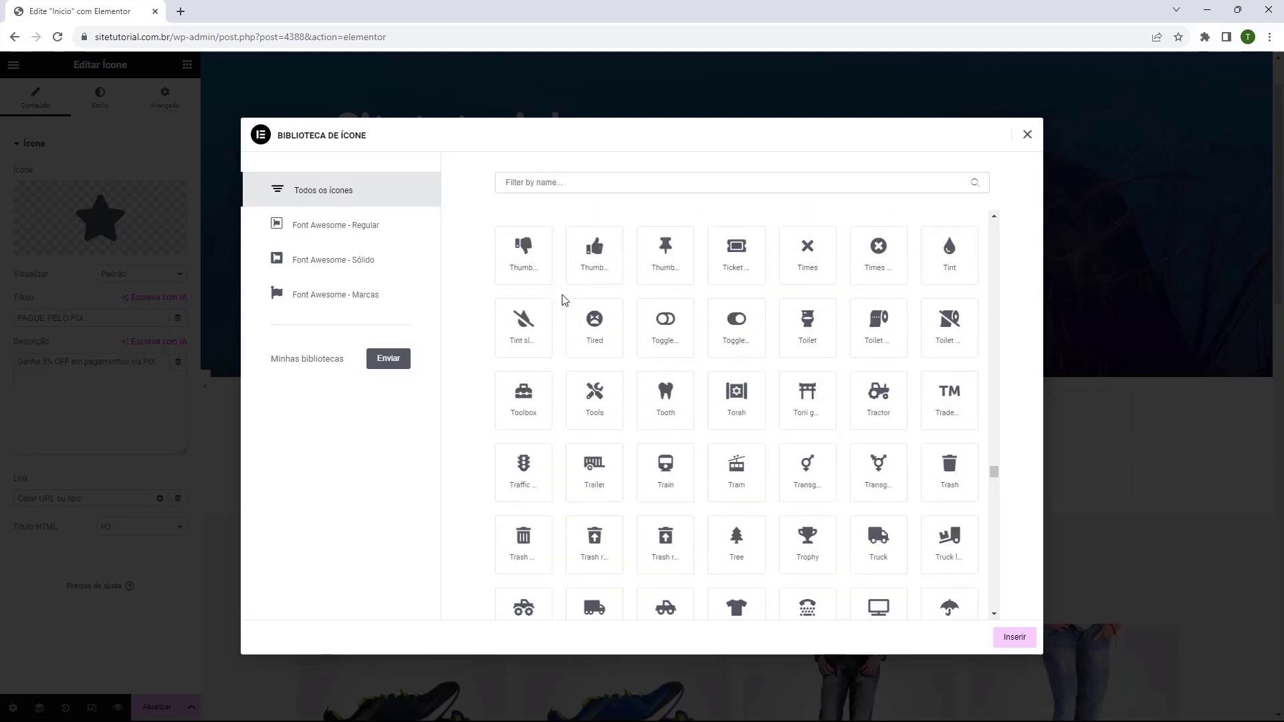
pyautogui.scroll(-15, 562, 299)
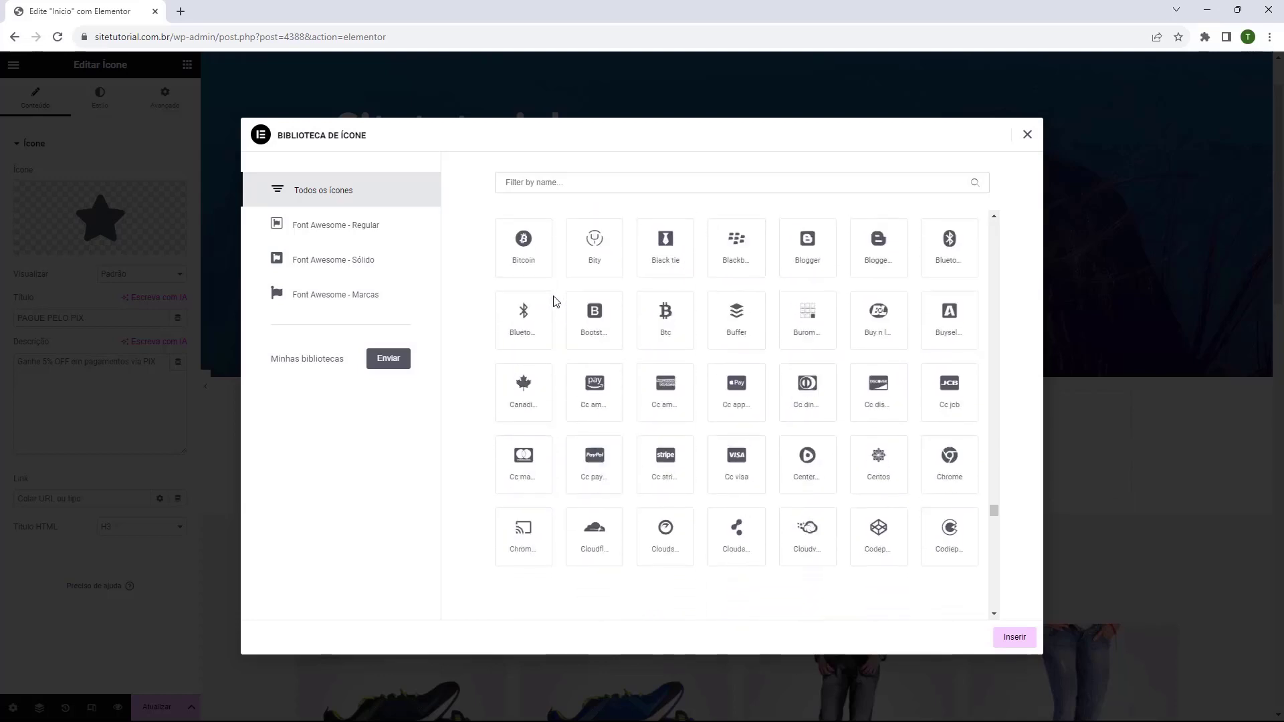
pyautogui.scroll(-15, 553, 301)
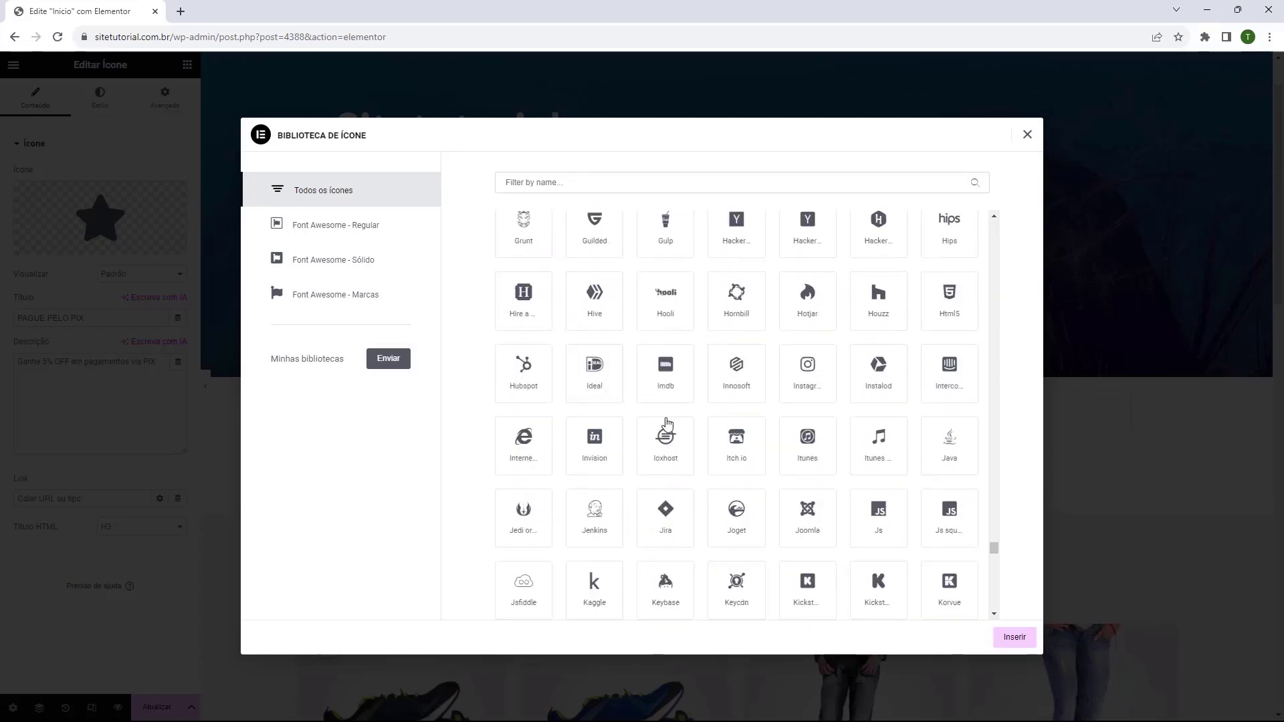
pyautogui.scroll(-5, 662, 424)
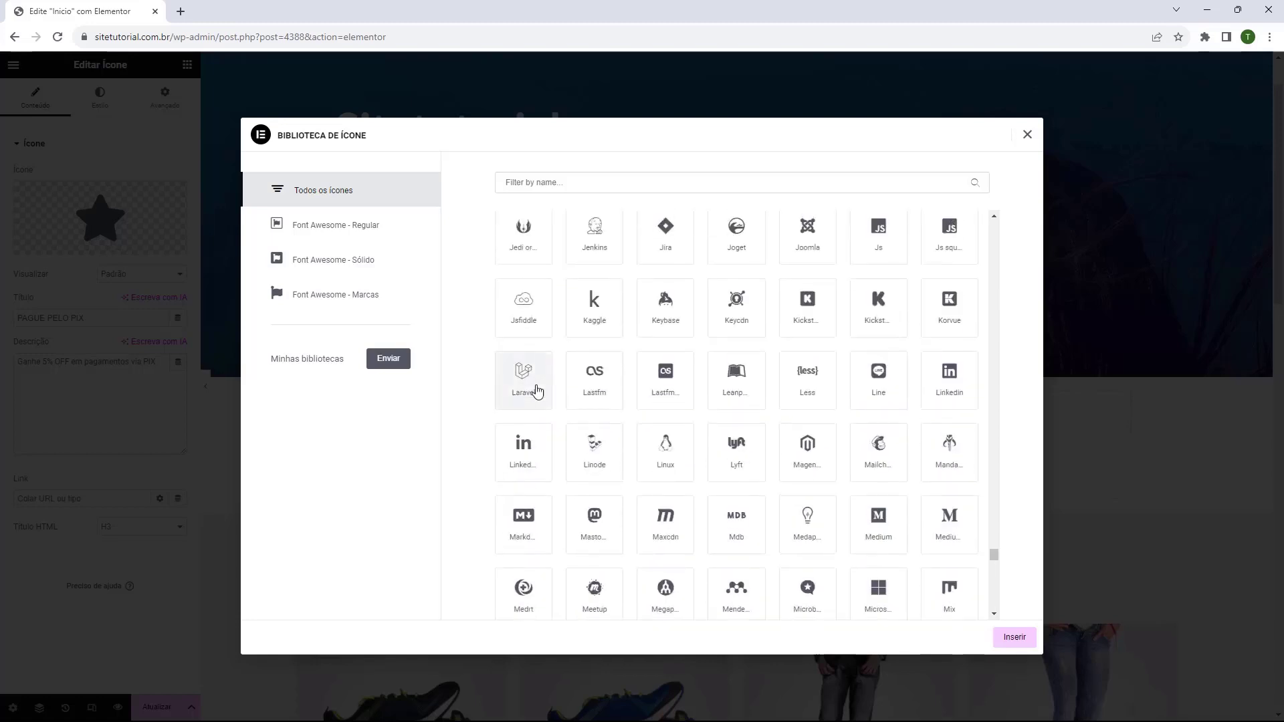
pyautogui.scroll(20, 535, 385)
pyautogui.click(559, 183)
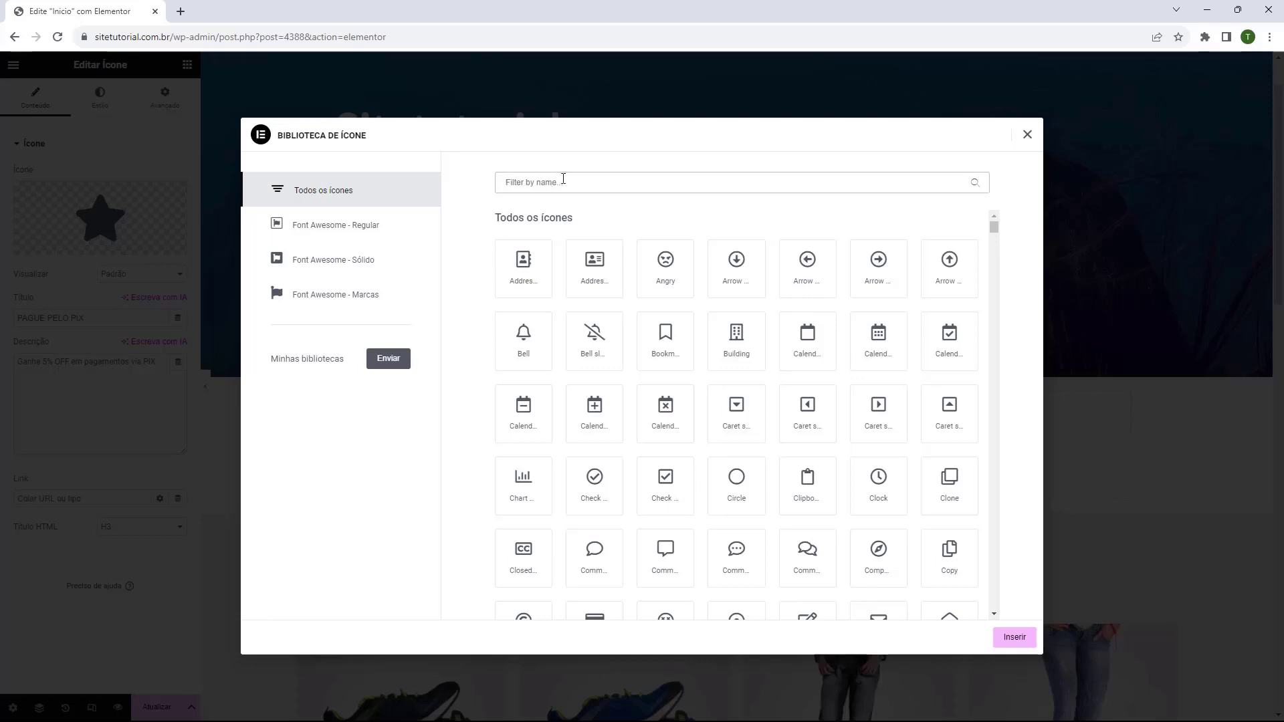
pyautogui.write('money')
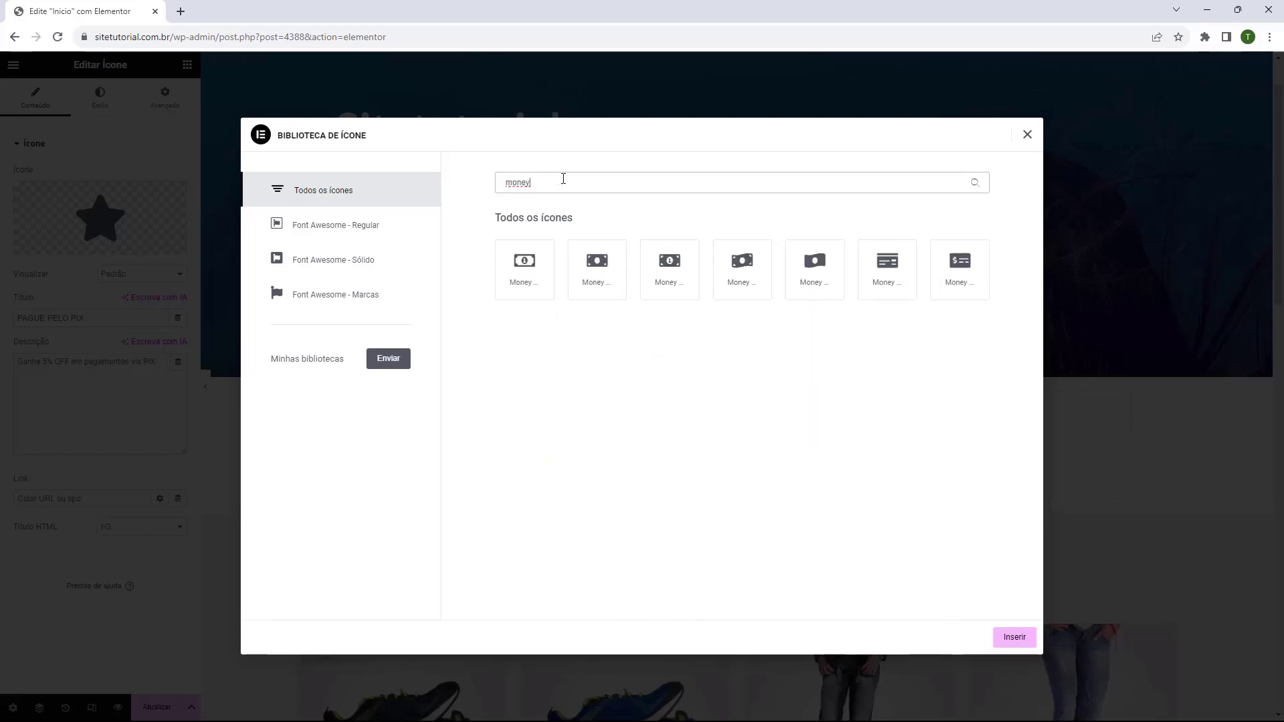
pyautogui.click(747, 270)
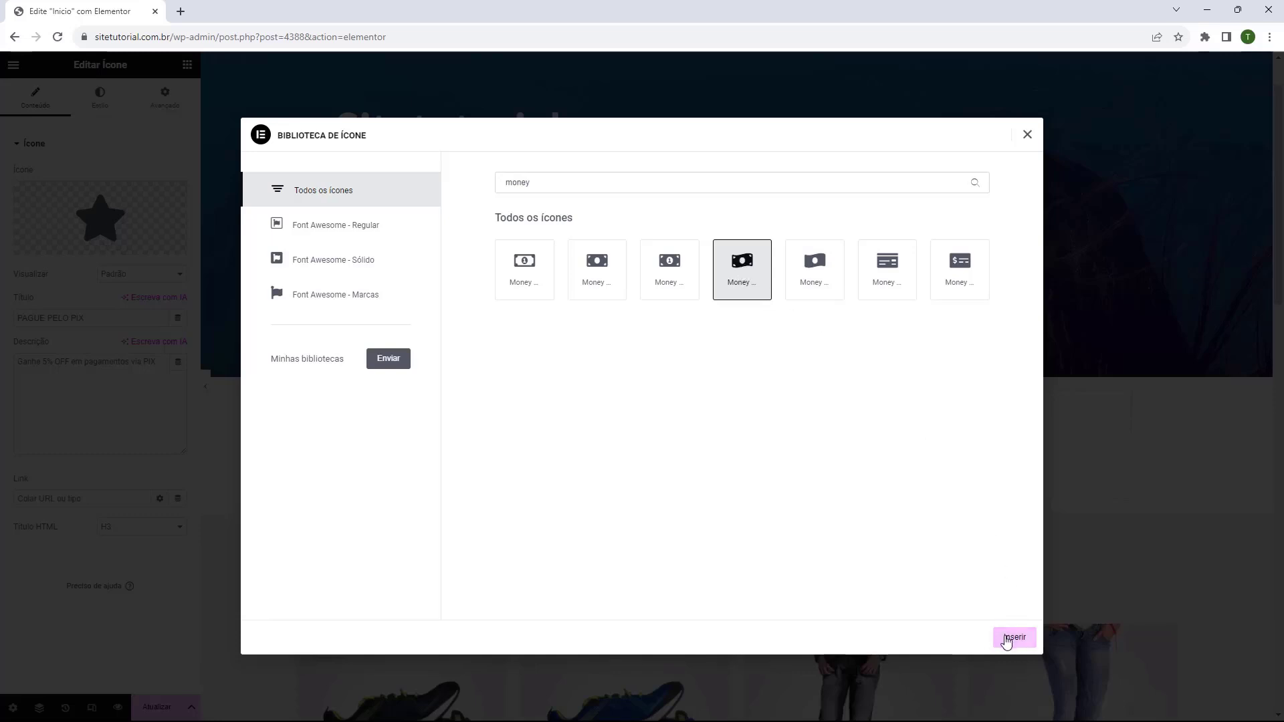
pyautogui.click(1011, 637)
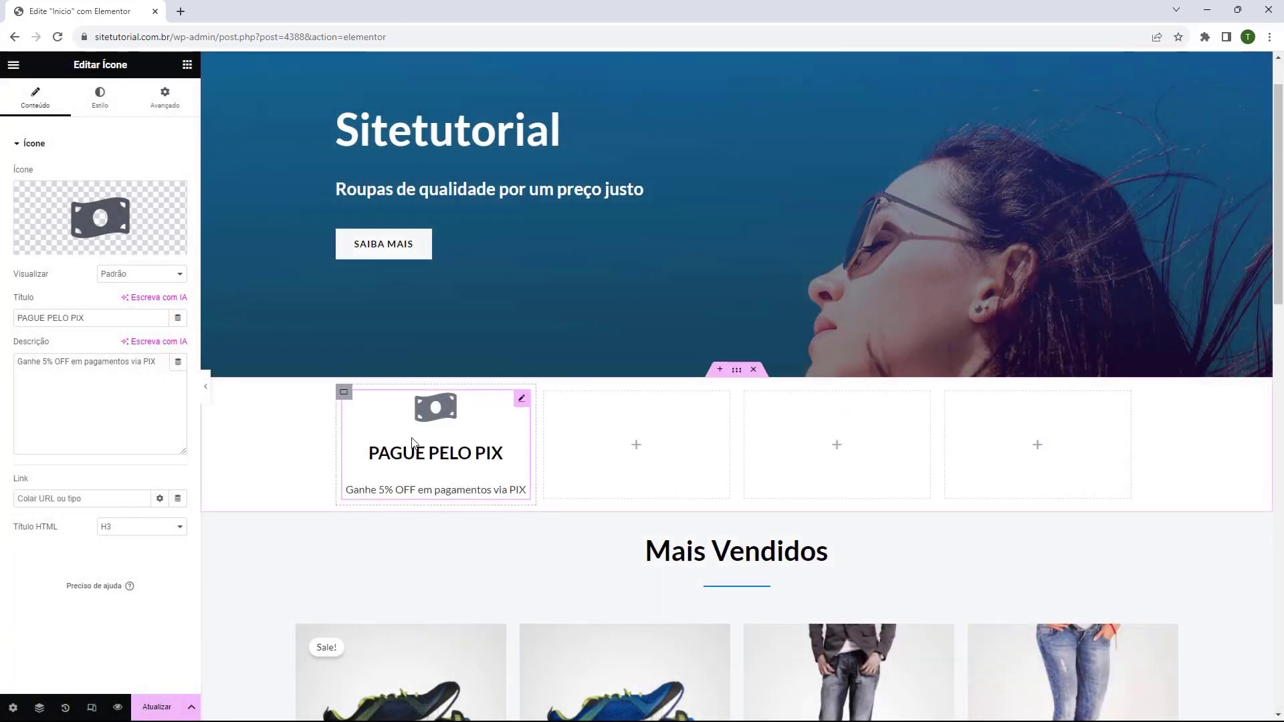
# - Try the left and right icon positions and the vertical alignment options on the "PAGUE PELO PIX" icon box, returning the icon to the top position
pyautogui.click(98, 107)
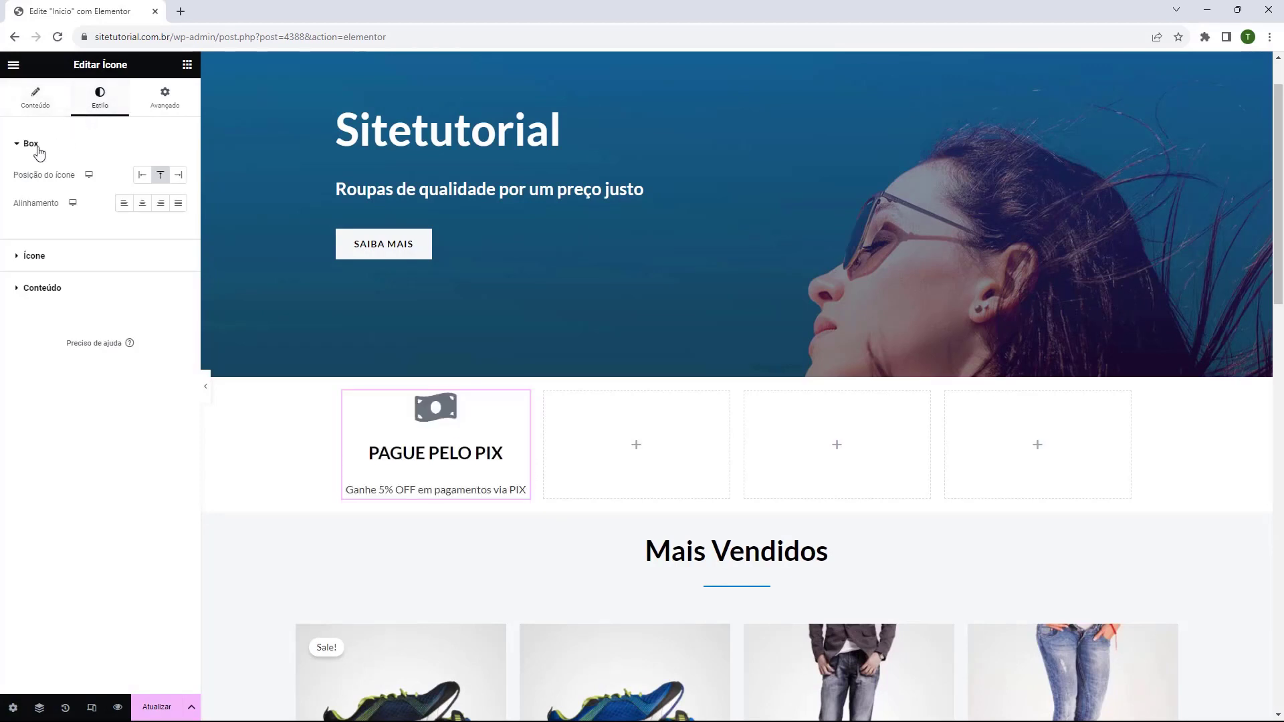
pyautogui.click(142, 175)
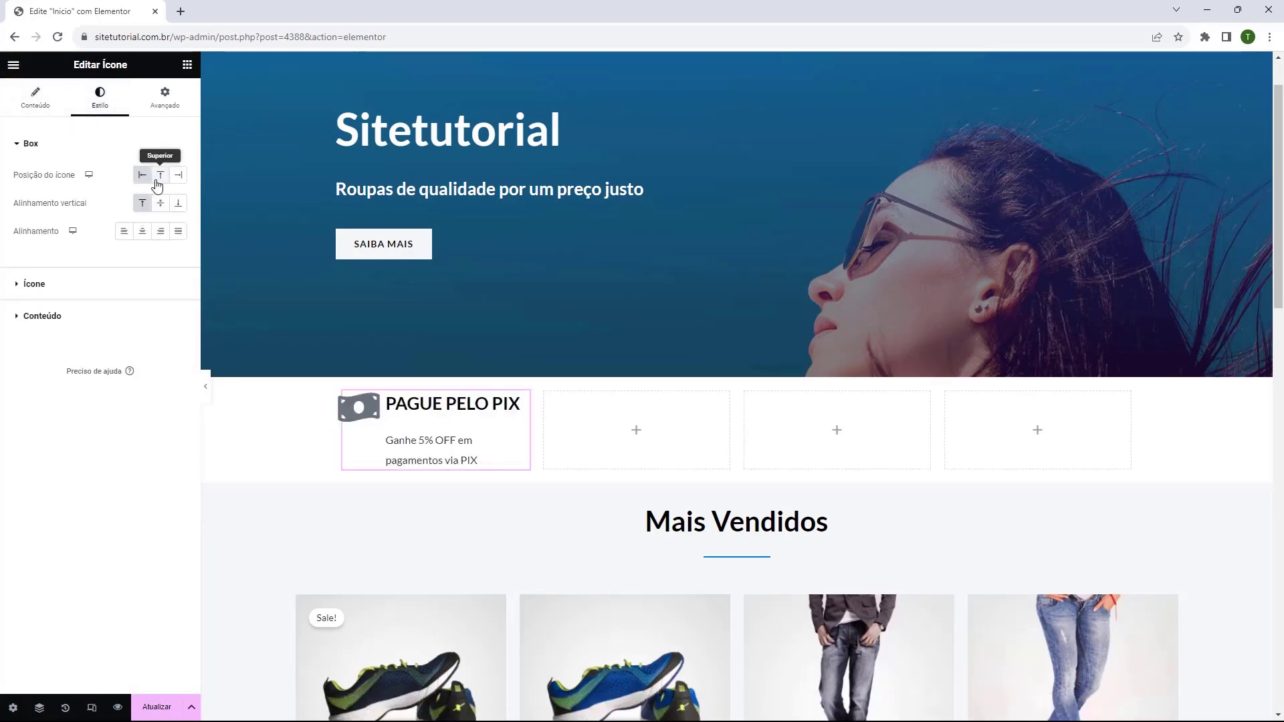
pyautogui.click(159, 176)
pyautogui.click(177, 177)
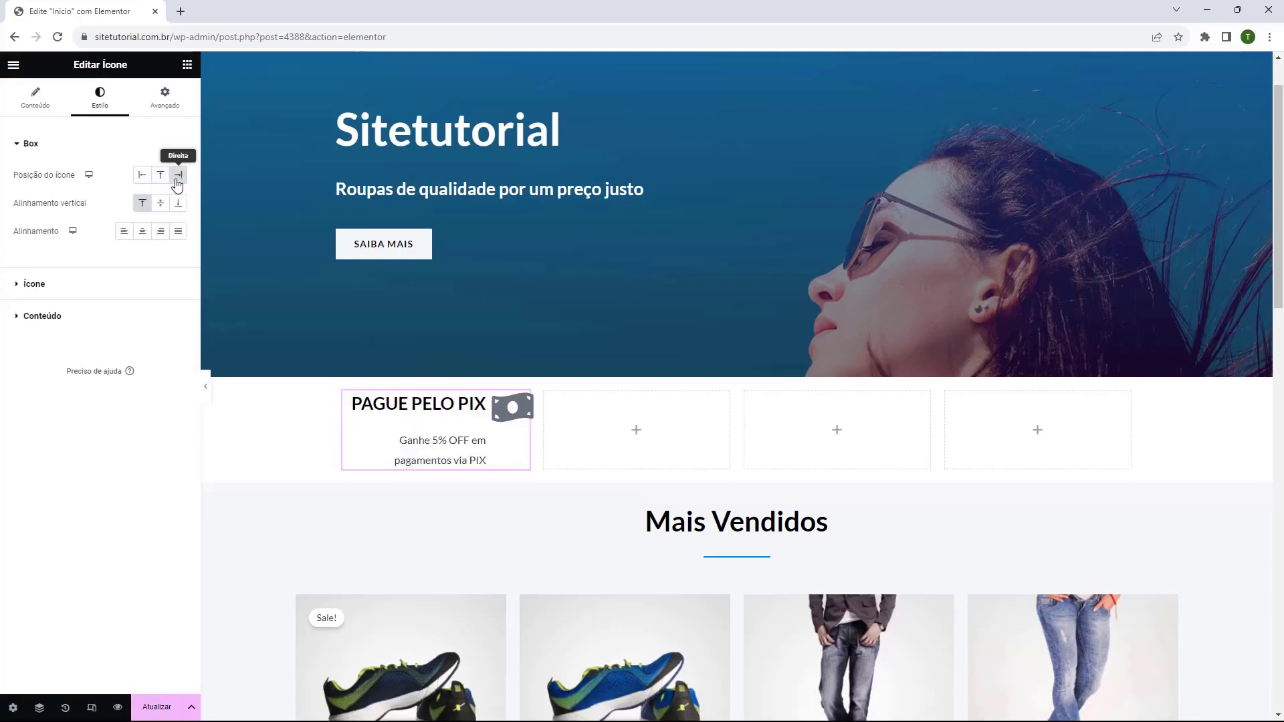
pyautogui.click(158, 177)
pyautogui.click(141, 175)
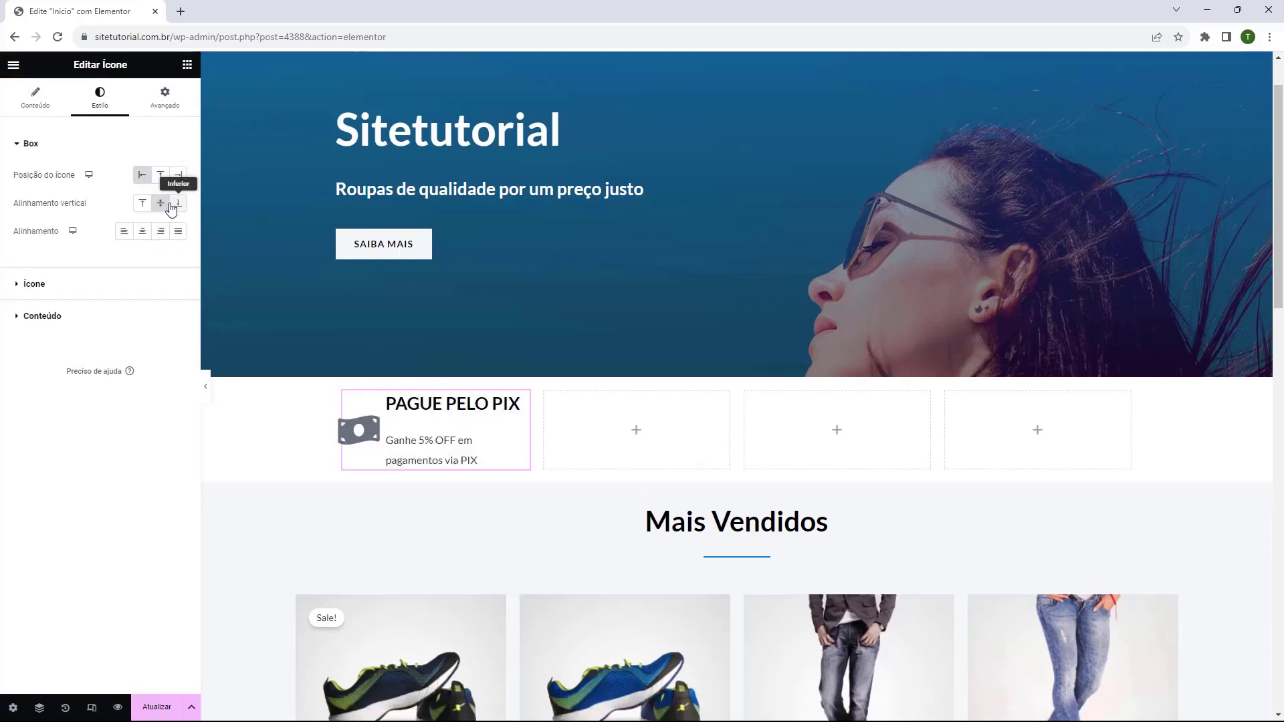
pyautogui.click(178, 203)
pyautogui.click(143, 203)
pyautogui.click(159, 177)
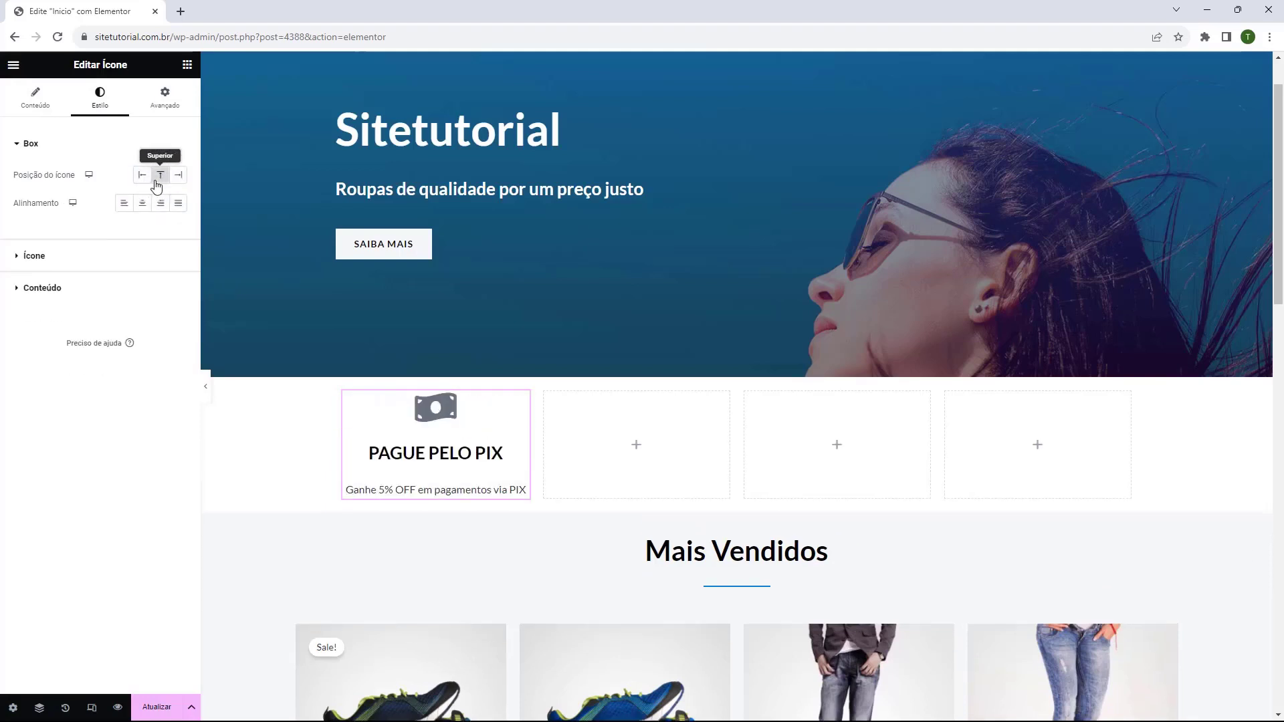
# - Set the alignment of the "PAGUE PELO PIX" icon box to centered after trying the other alignment options
pyautogui.click(123, 203)
pyautogui.click(141, 203)
pyautogui.click(161, 203)
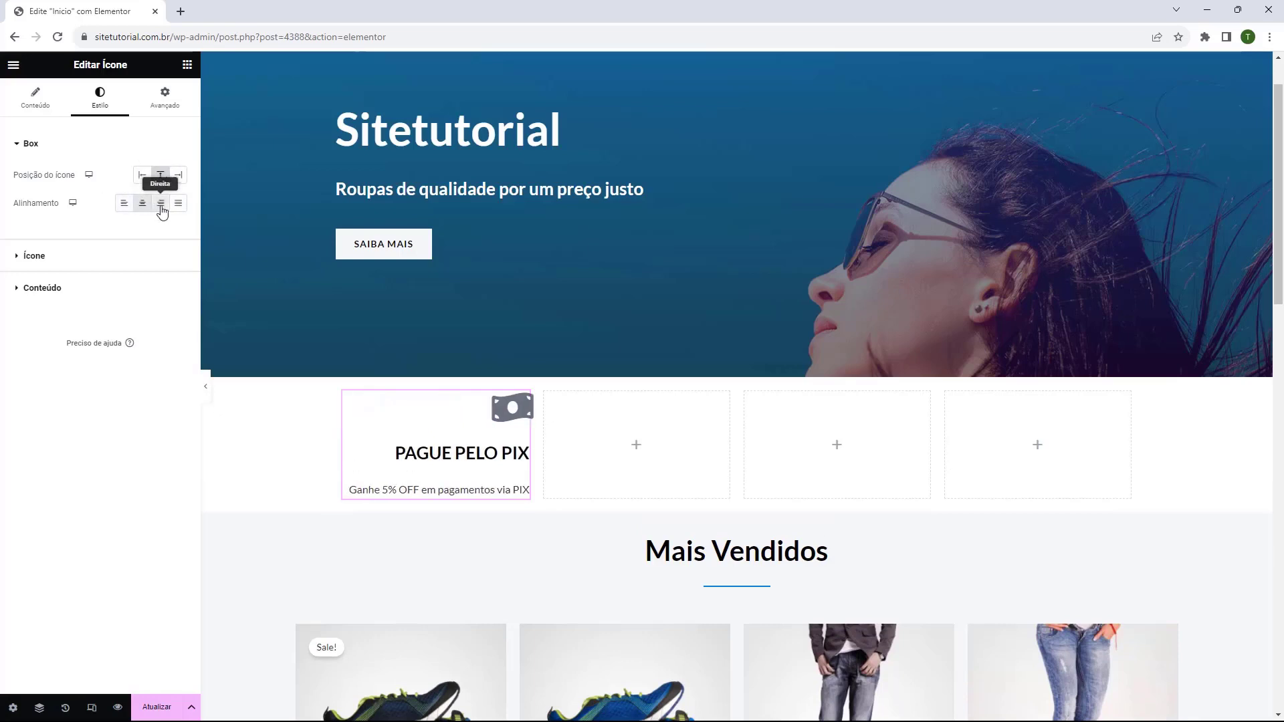
pyautogui.click(172, 205)
pyautogui.click(170, 205)
# - Style the banknote icon with 0 px spacing, primary color #000000, a size of 65 px and 0 deg rotation
pyautogui.click(33, 256)
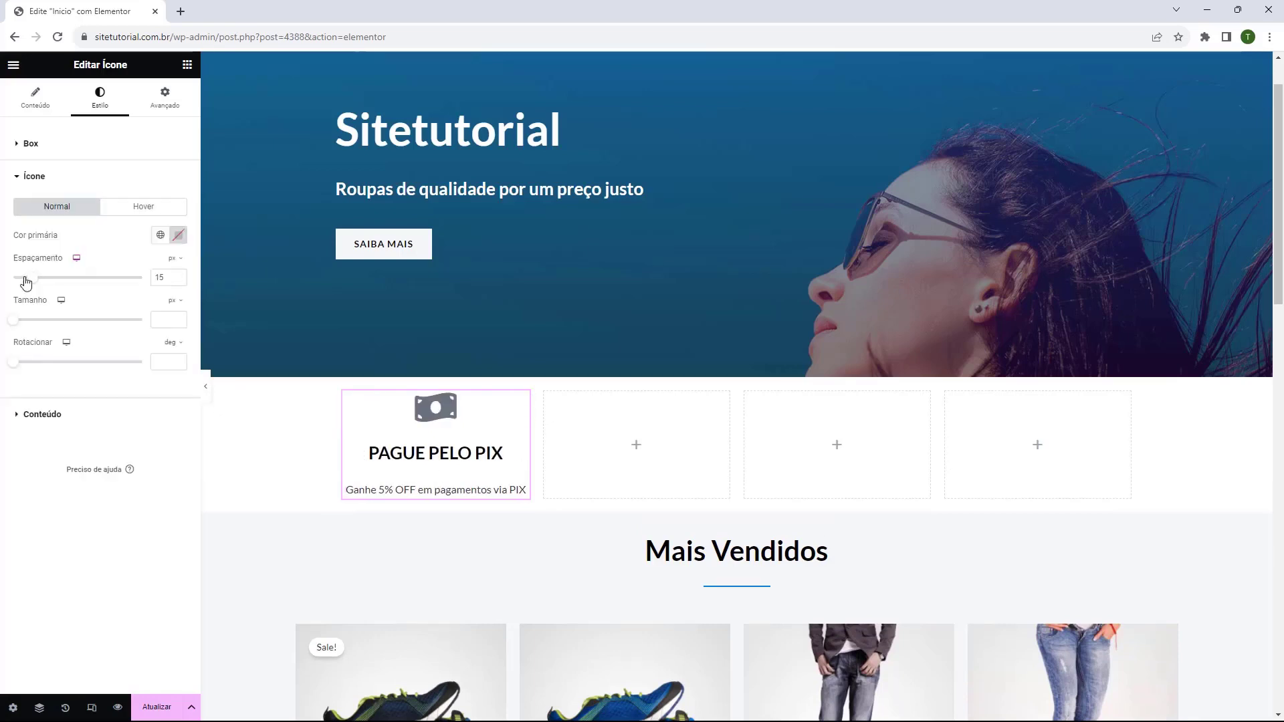
pyautogui.moveTo(36, 282)
pyautogui.mouseDown()
pyautogui.moveTo(50, 280)
pyautogui.moveTo(17, 279)
pyautogui.mouseUp()
pyautogui.click(178, 240)
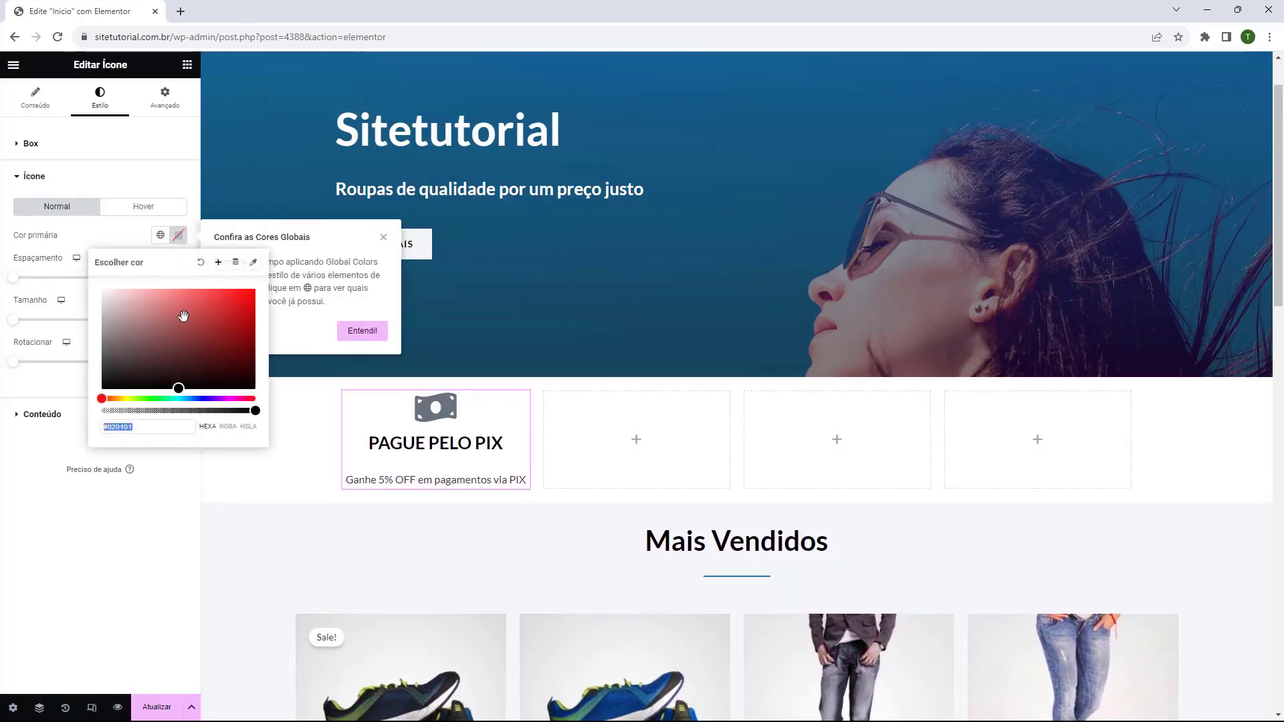
pyautogui.moveTo(183, 316); pyautogui.dragTo(271, 292)
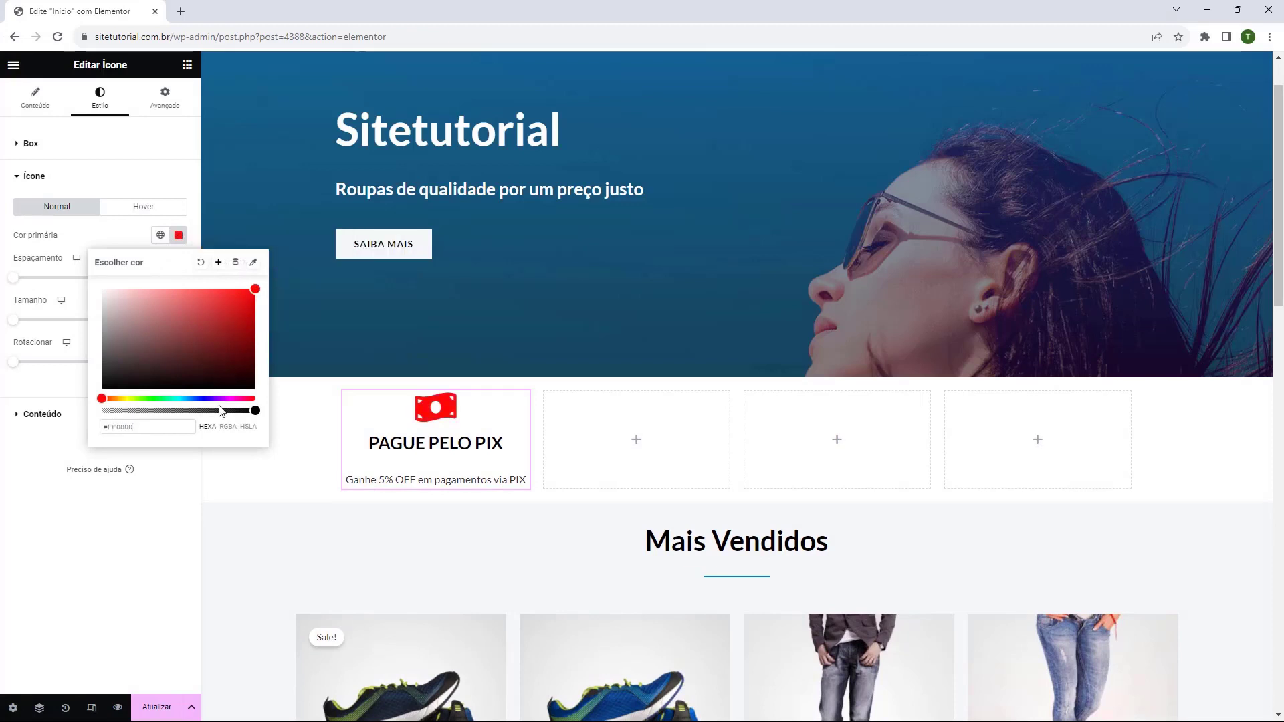
pyautogui.moveTo(220, 399); pyautogui.dragTo(200, 399)
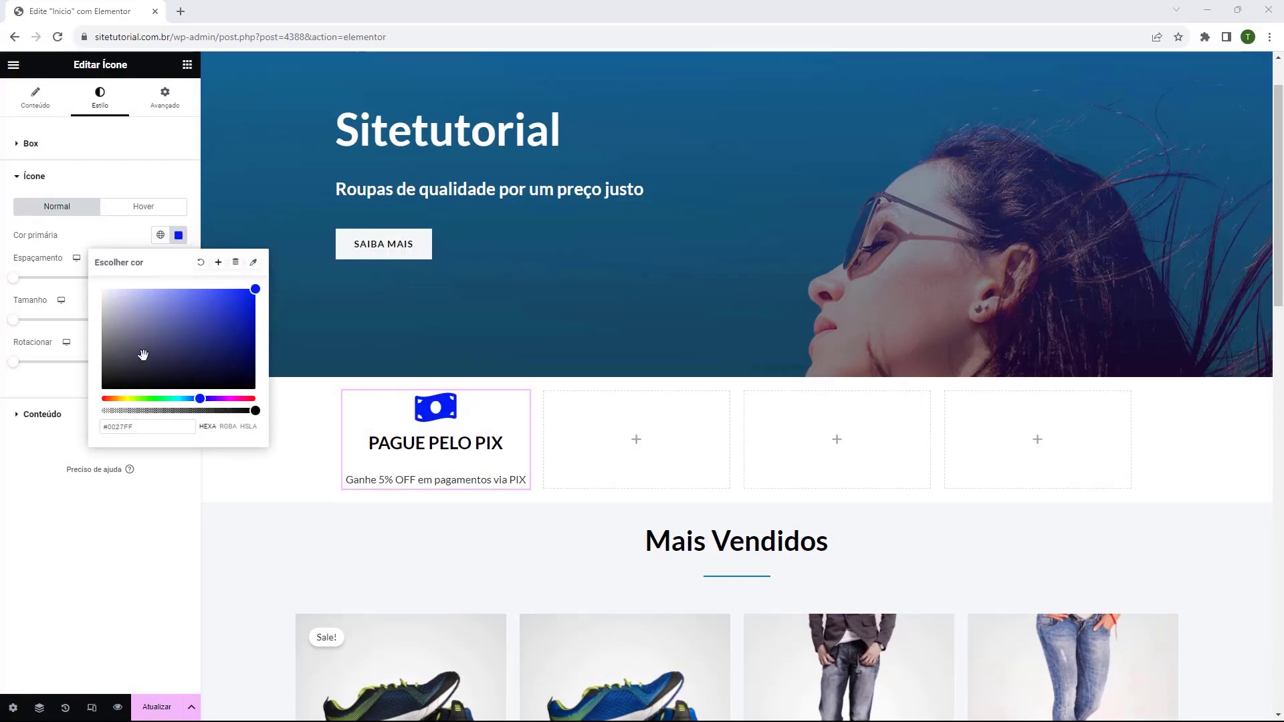
pyautogui.moveTo(158, 354); pyautogui.dragTo(101, 389)
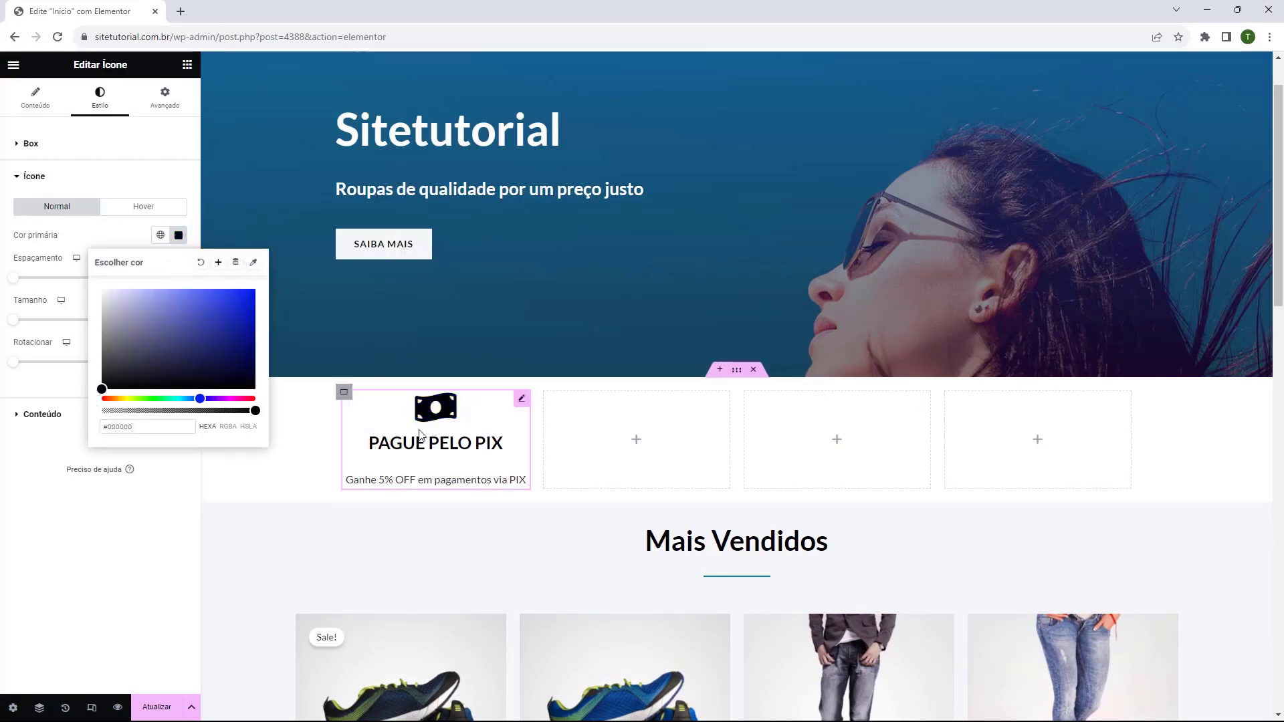
pyautogui.moveTo(14, 321); pyautogui.dragTo(2, 374)
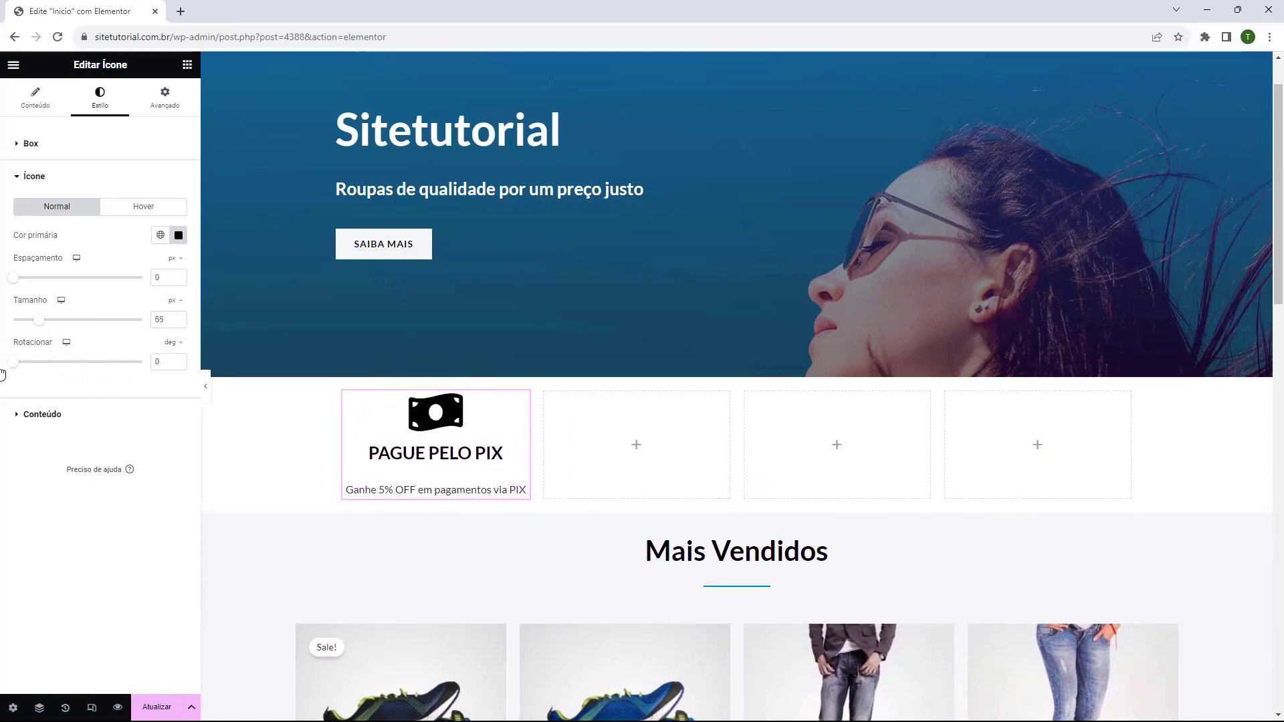
# - Set the icon box's title spacing to 0 and reduce the banknote icon's size to 54 px
pyautogui.click(66, 415)
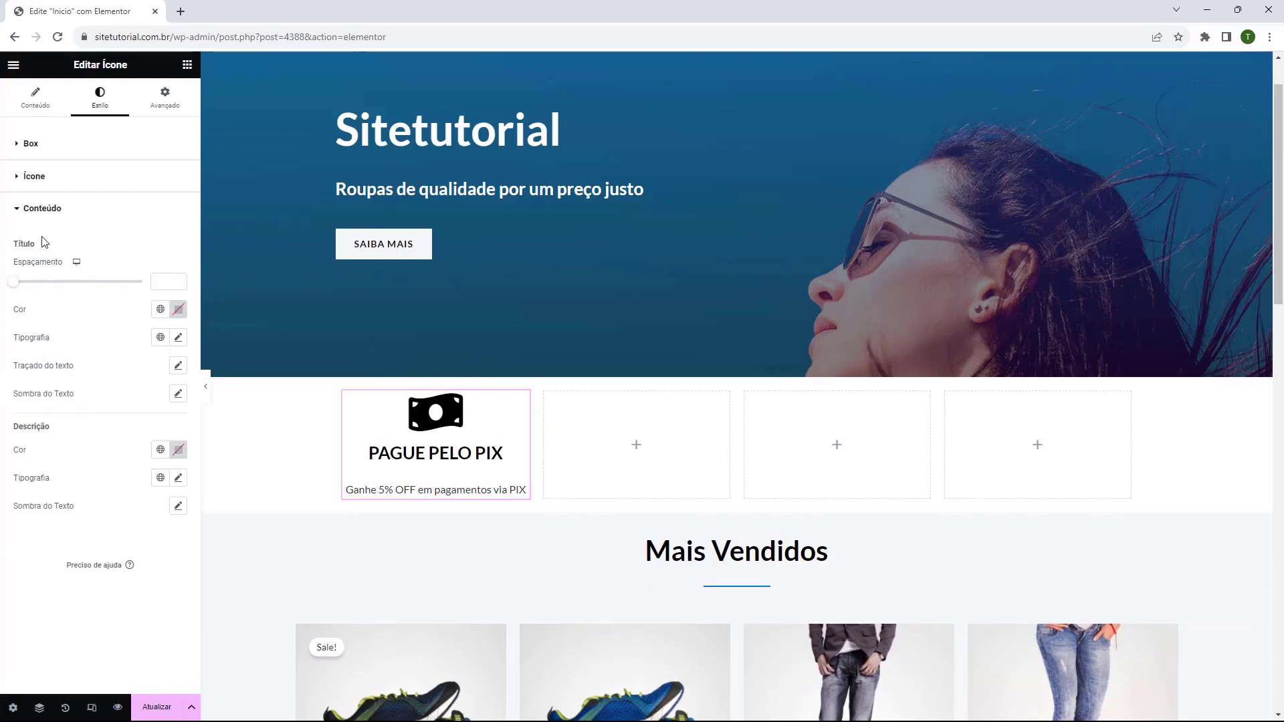
pyautogui.click(15, 289)
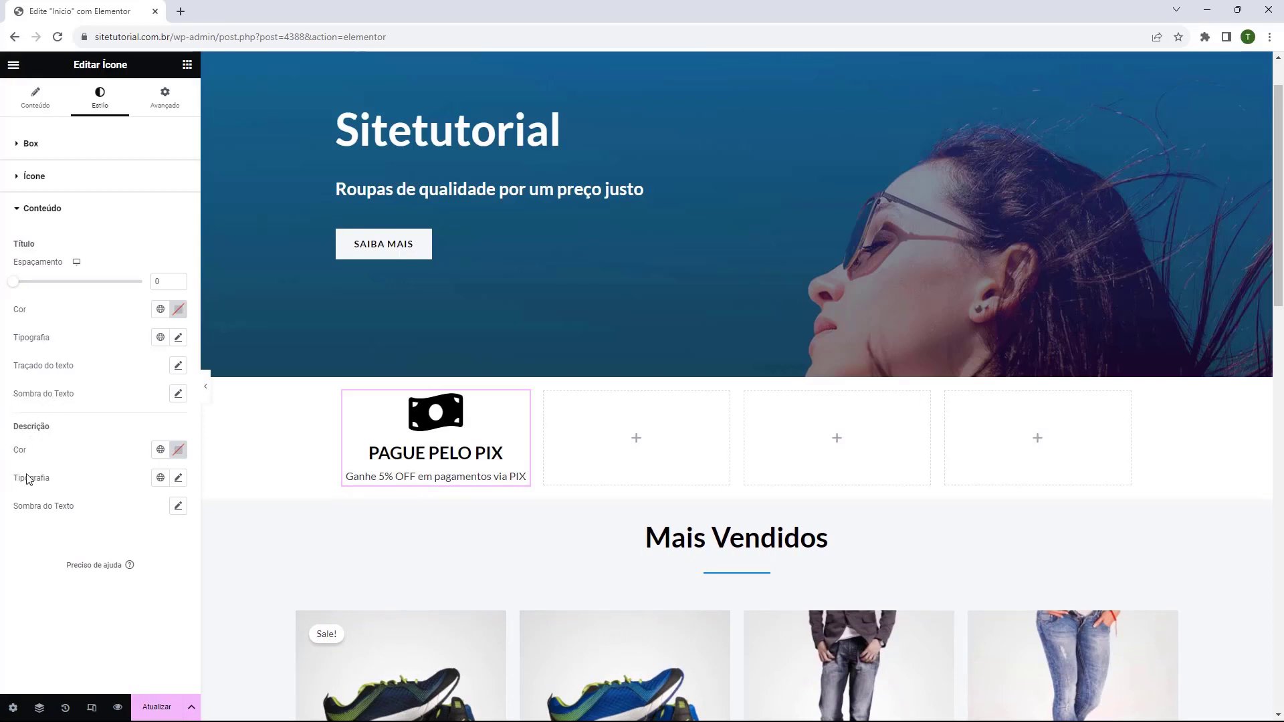
pyautogui.click(46, 190)
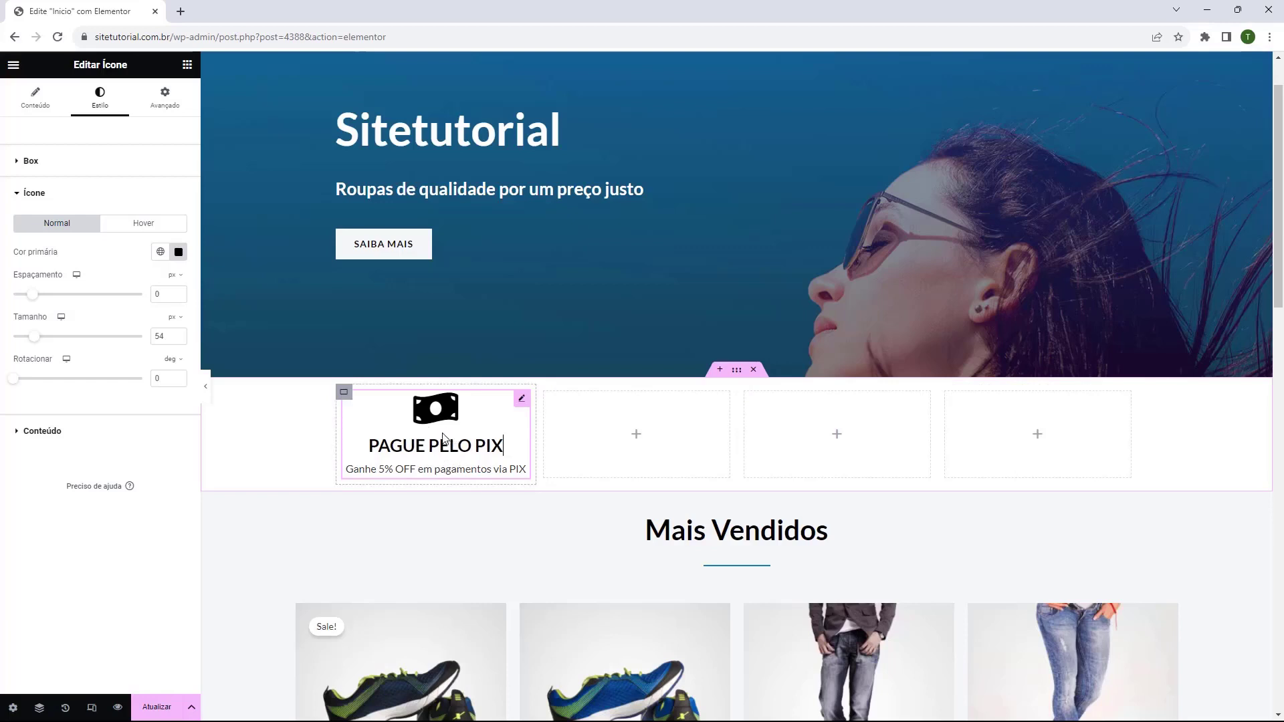
# - Duplicate the "PAGUE PELO PIX" icon box and move the copy into the row's second column
pyautogui.rightClick(523, 408)
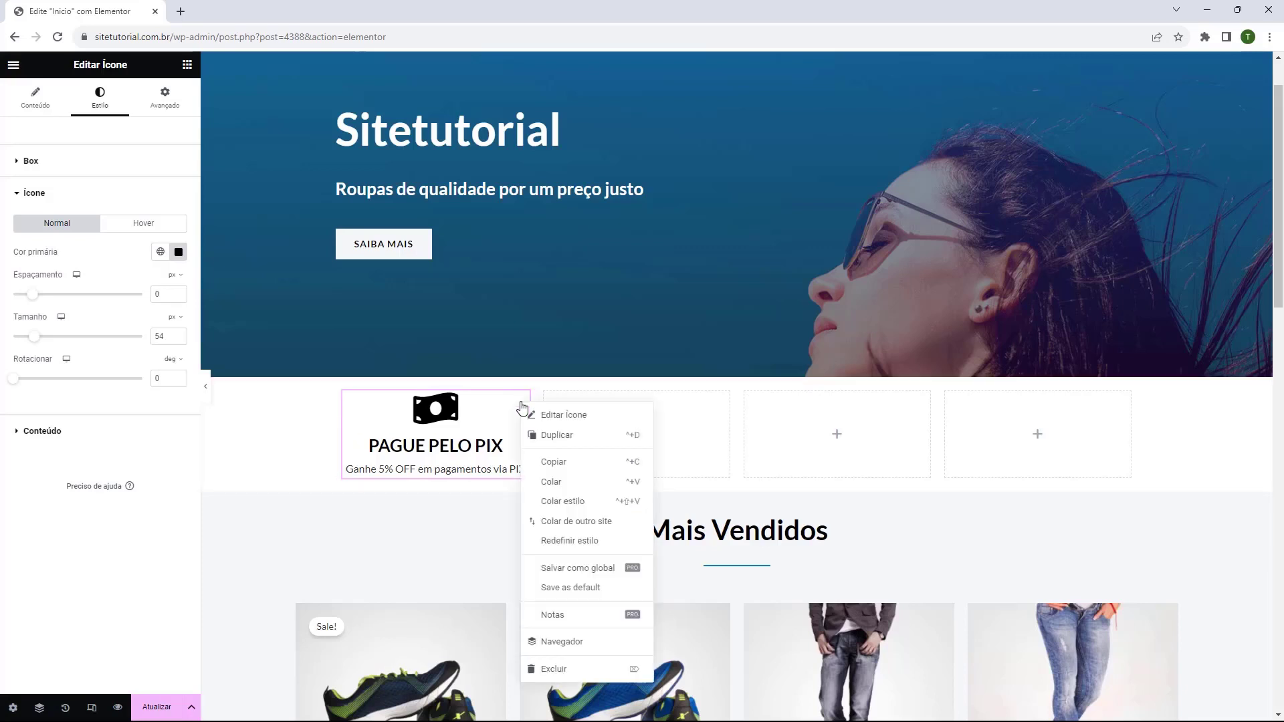
pyautogui.click(547, 436)
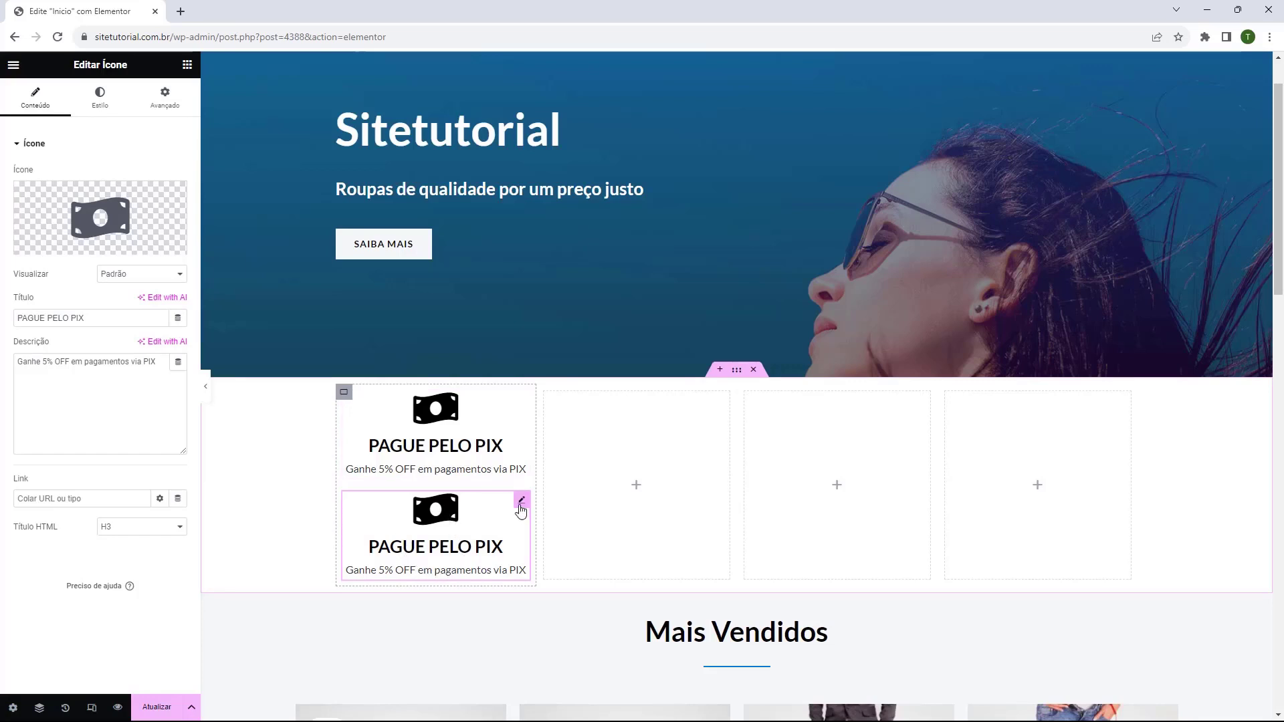
pyautogui.moveTo(521, 509); pyautogui.dragTo(652, 471)
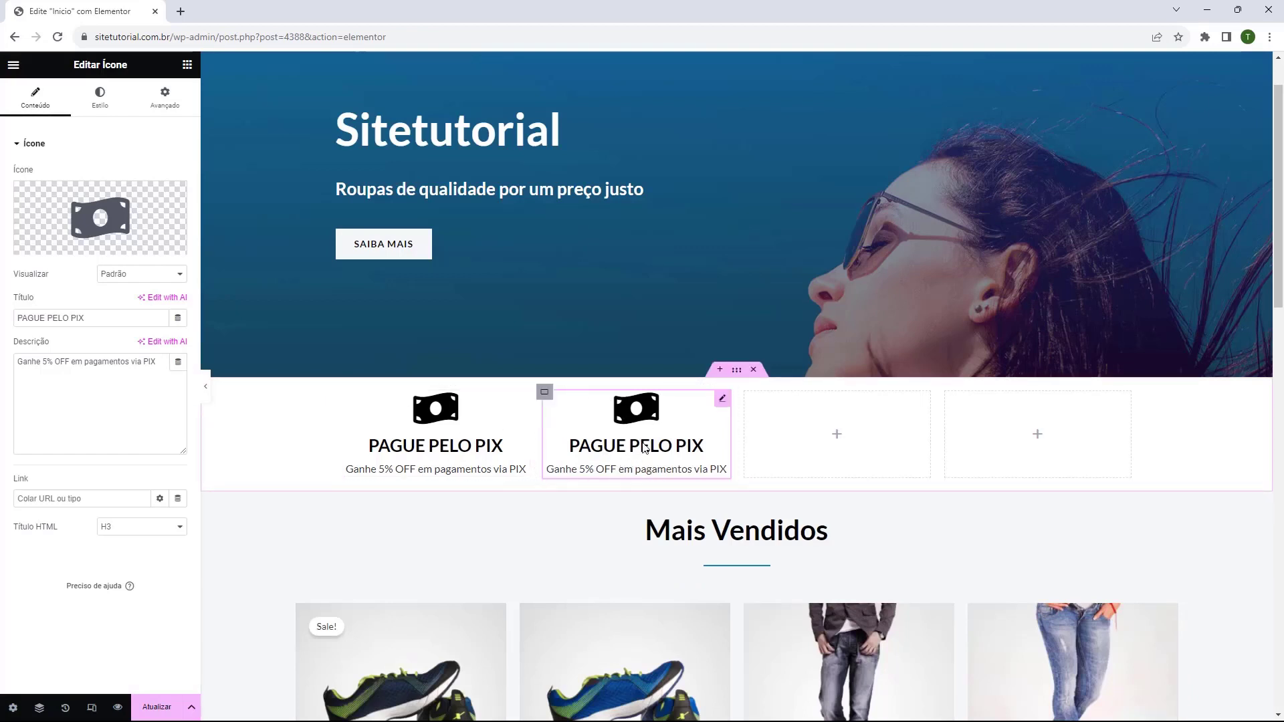
# - Give the second box the solid credit card icon by filtering for "card", with title "PARCELAMENTO" and description "Pague em até 12x sem Juros"
pyautogui.click(102, 223)
pyautogui.click(580, 184)
pyautogui.write('c')
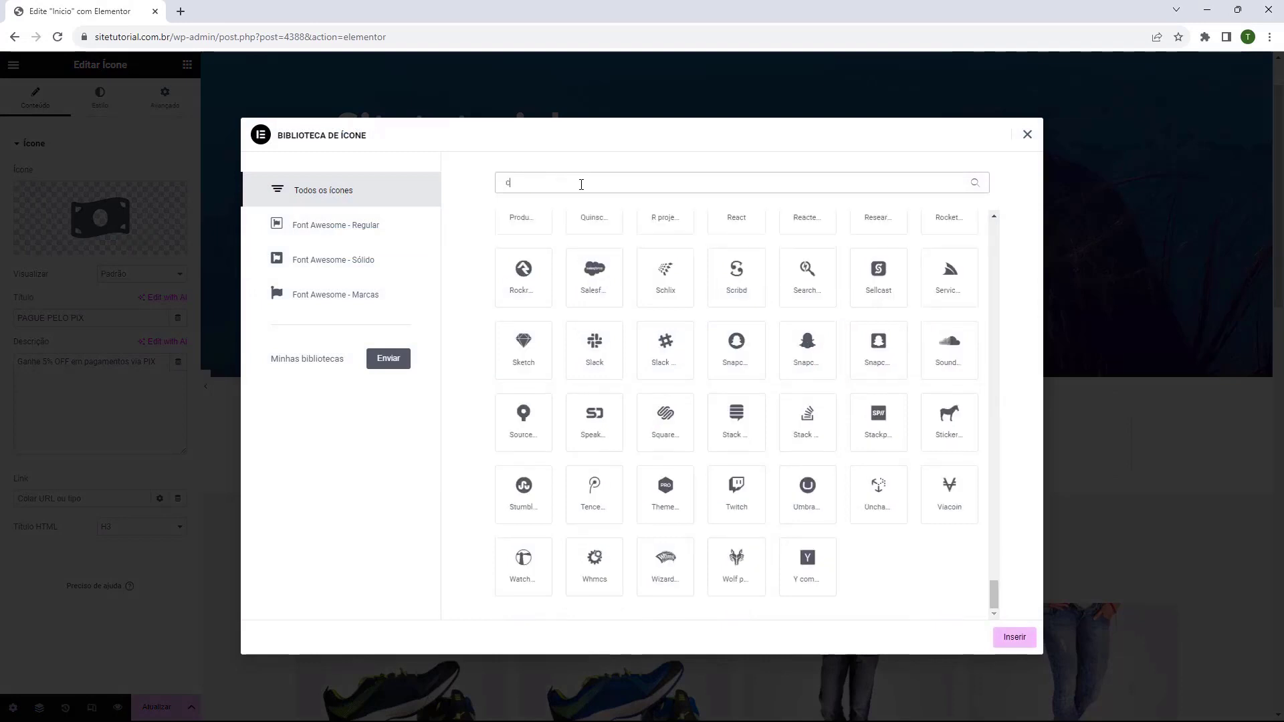
pyautogui.write('ard')
pyautogui.click(806, 255)
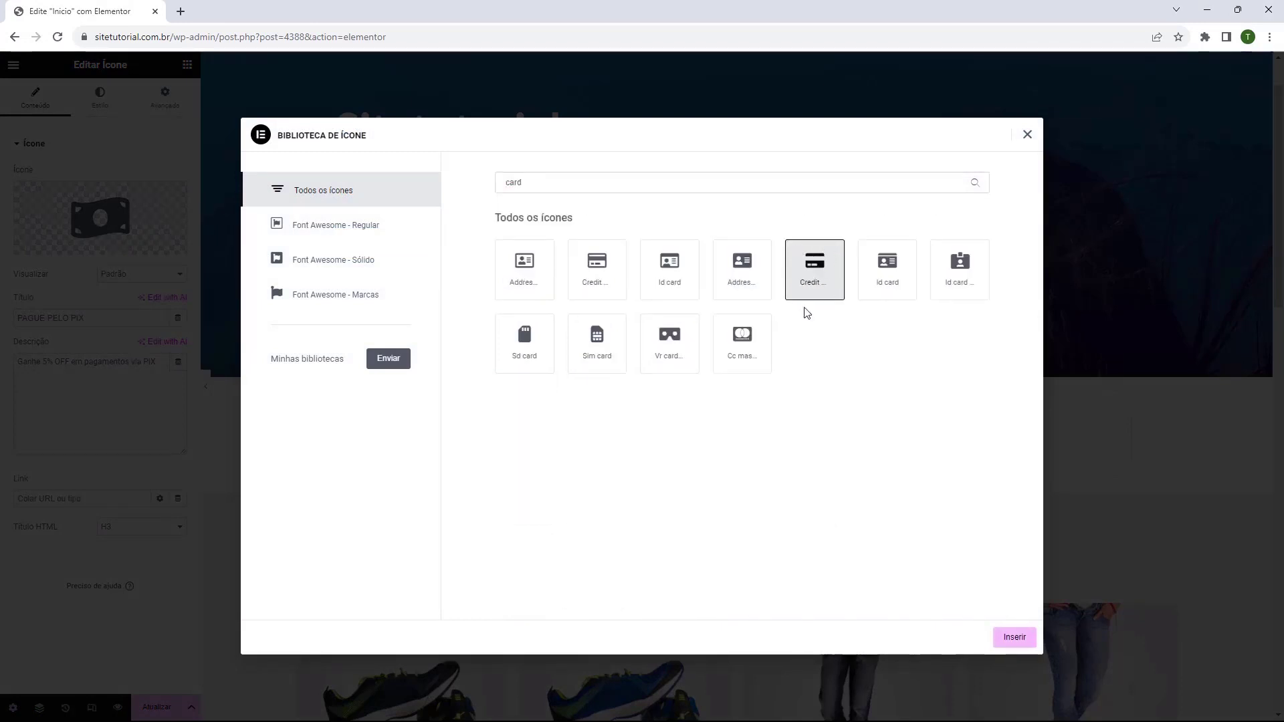
pyautogui.click(1014, 636)
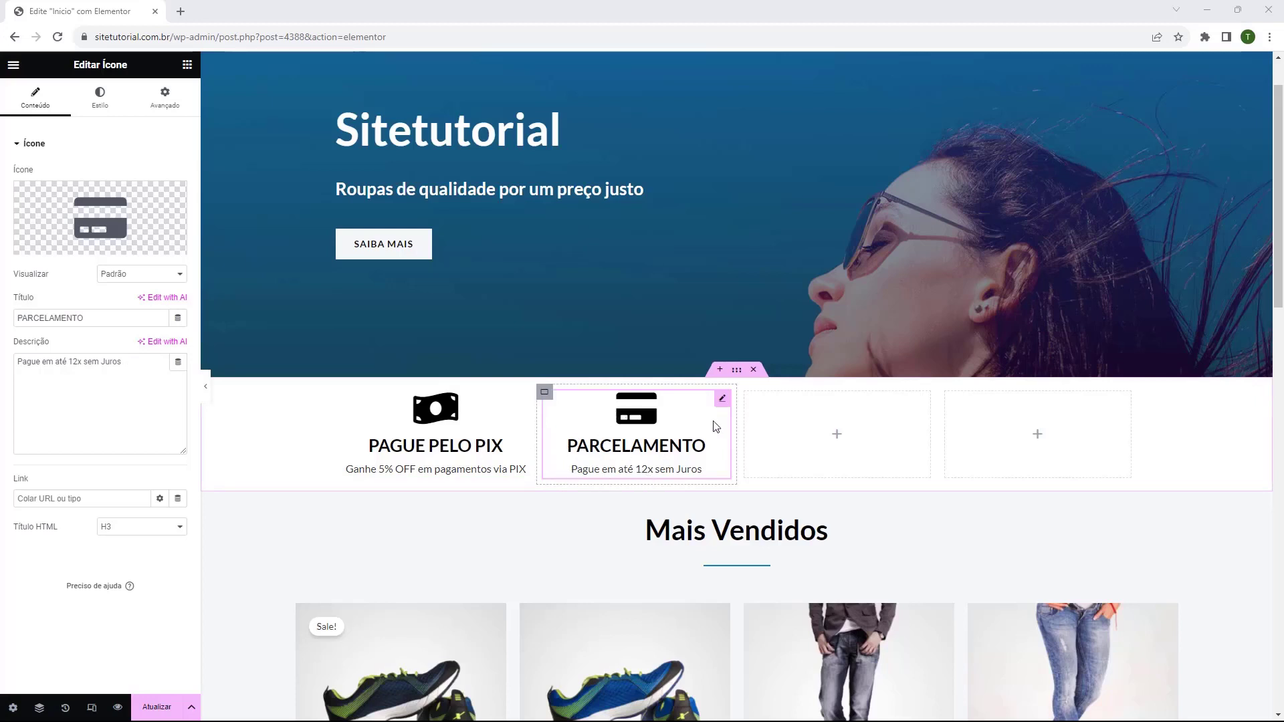
# - Duplicate the "PARCELAMENTO" icon box and move the copy into the row's third column
pyautogui.rightClick(722, 400)
pyautogui.click(748, 449)
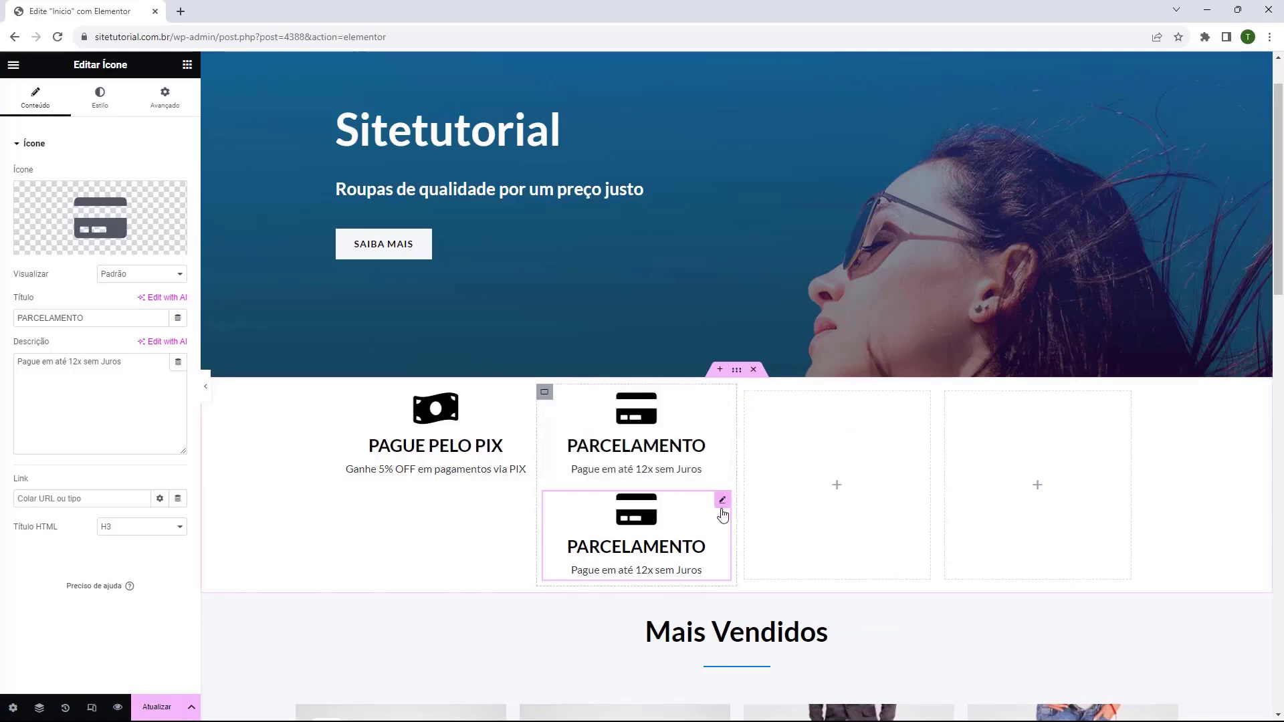
pyautogui.moveTo(722, 512); pyautogui.dragTo(841, 455)
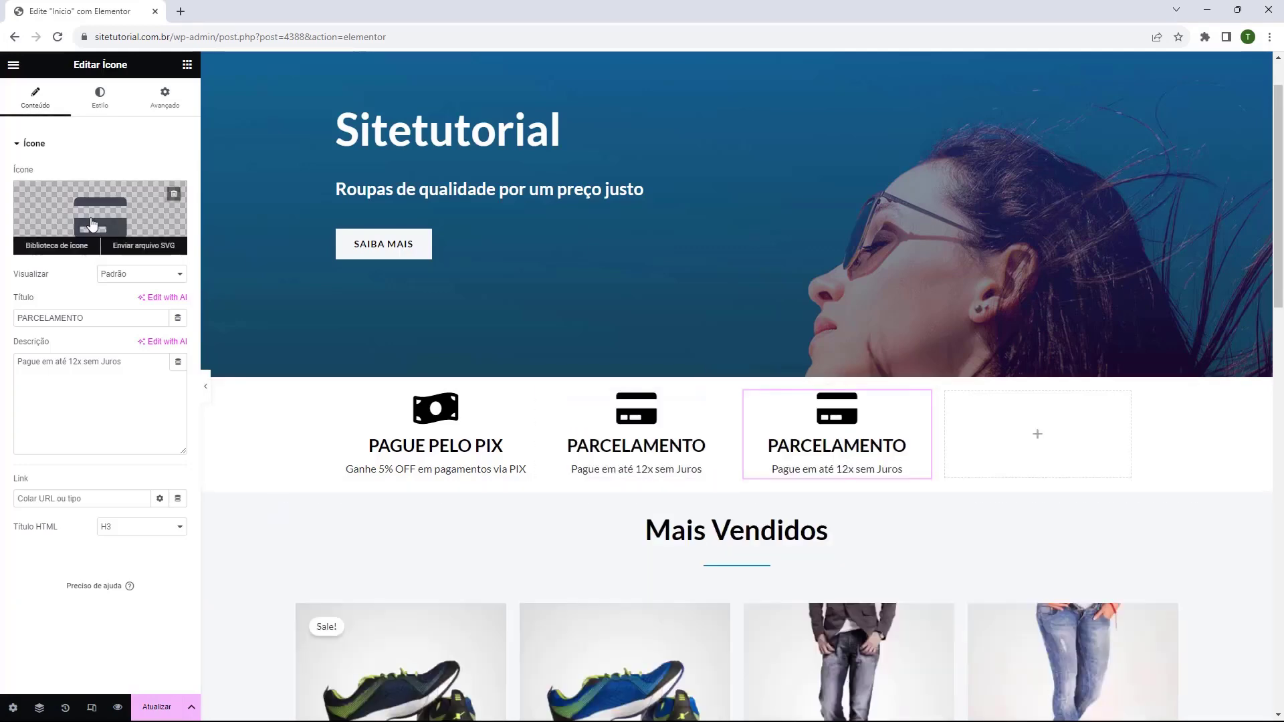
# - Give the third box the cart-with-arrow icon by filtering for "arrow", with title "TROCA GRÁTIS" and description "Troca em até 30 dias"
pyautogui.click(93, 224)
pyautogui.write('arrow')
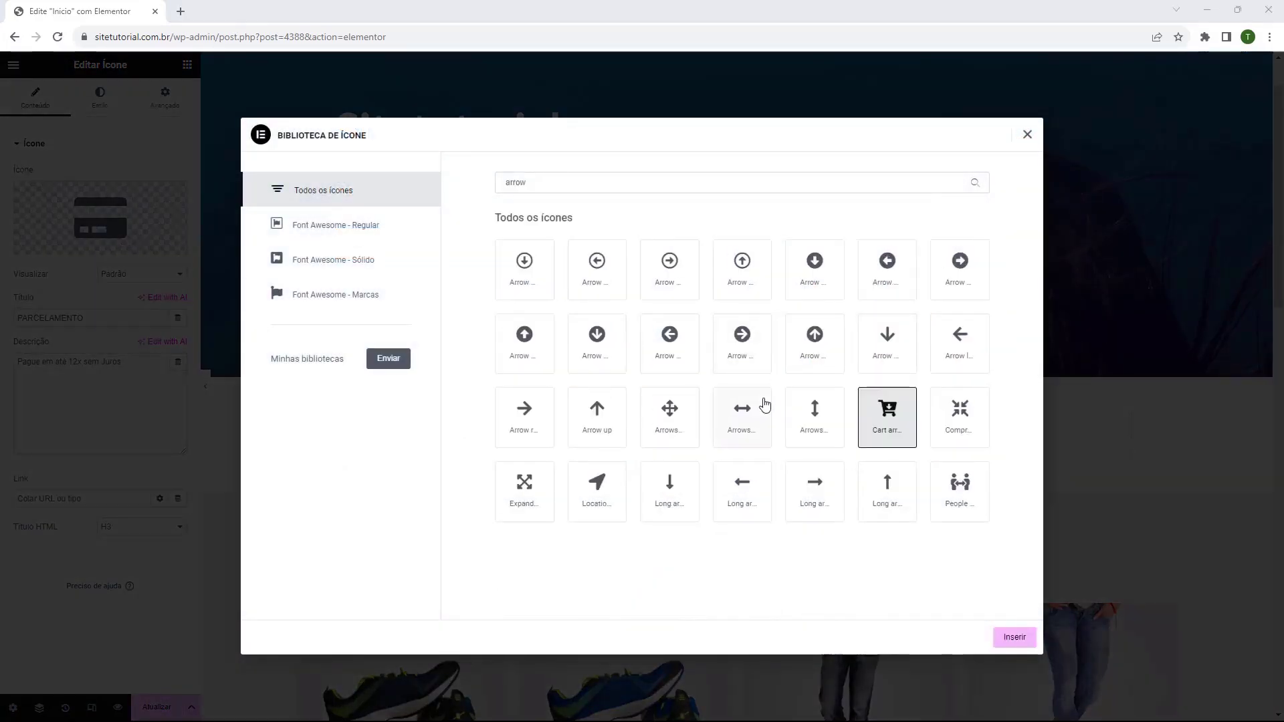
pyautogui.click(997, 643)
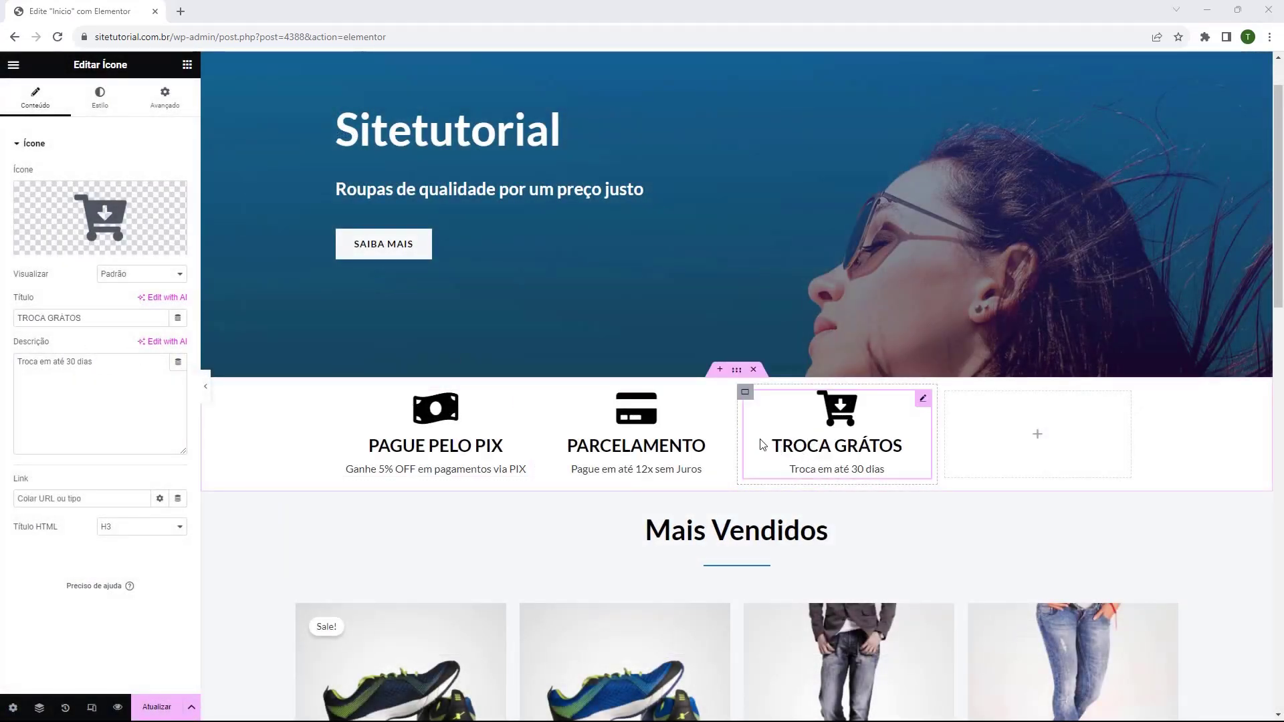
pyautogui.press('BackSpace')
pyautogui.write('i')
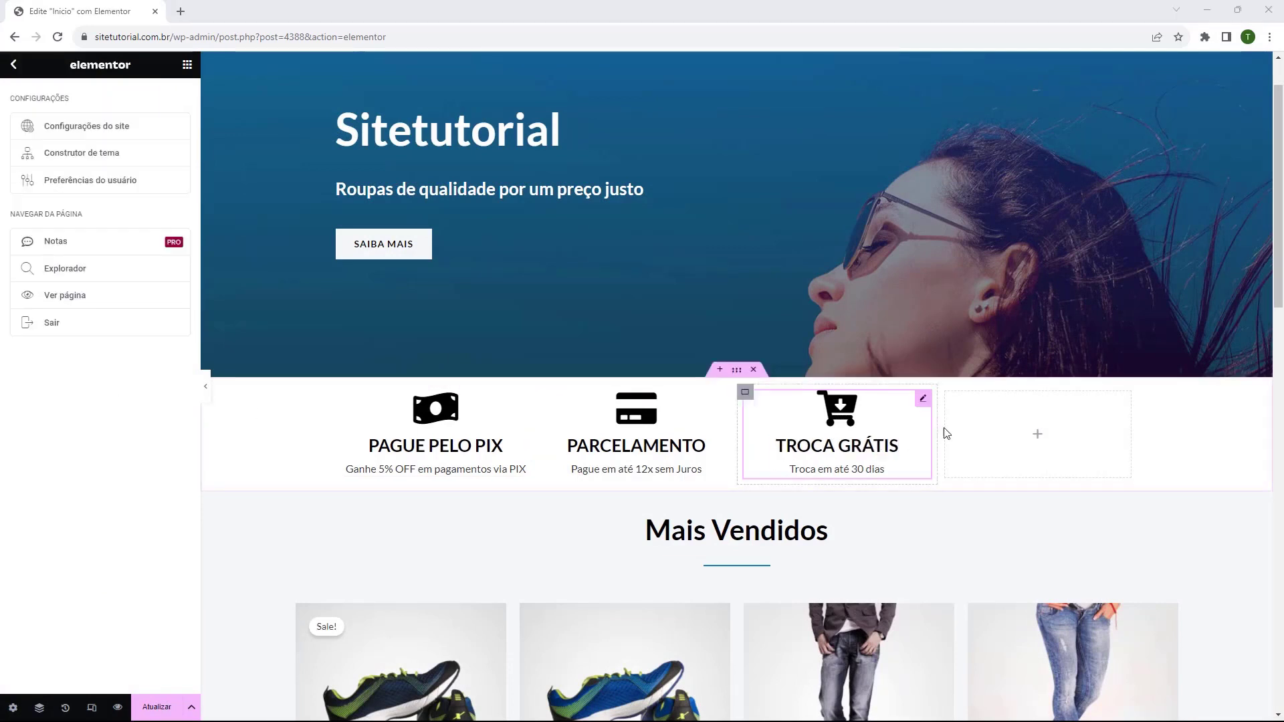
# - Duplicate the "TROCA GRÁTIS" icon box and move the copy into the row's fourth column
pyautogui.rightClick(924, 408)
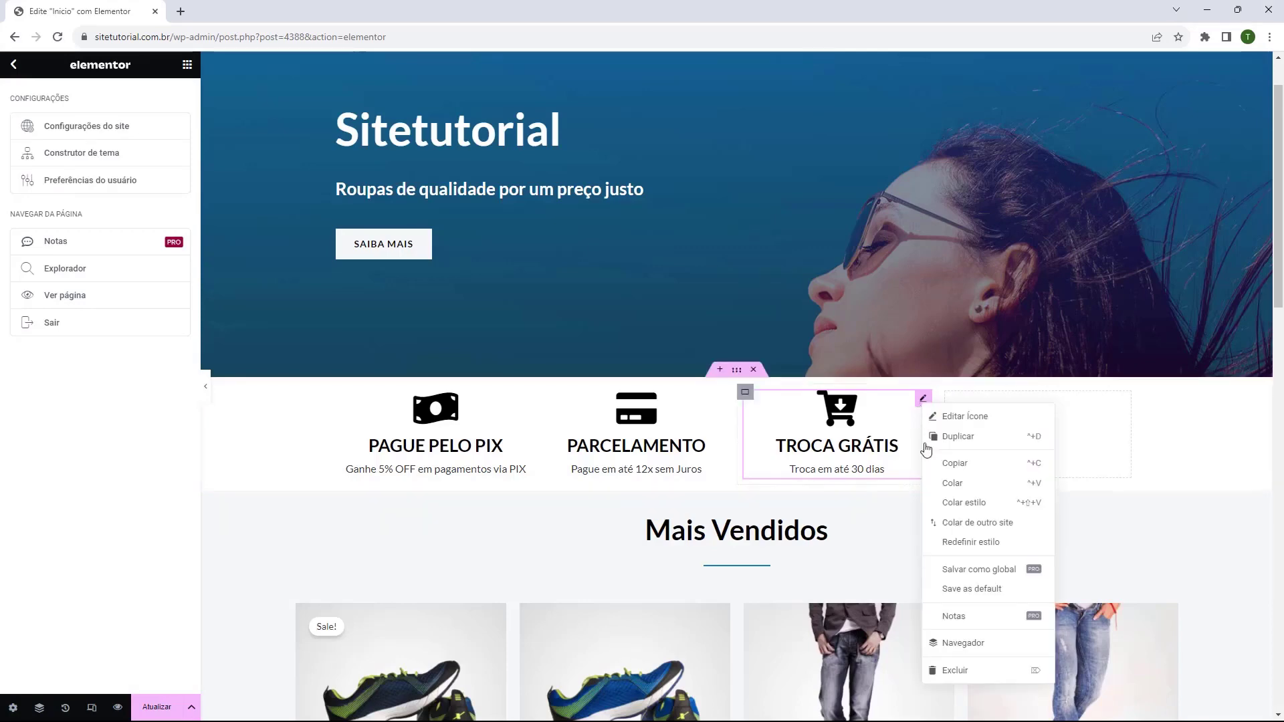
pyautogui.click(943, 438)
pyautogui.moveTo(925, 506); pyautogui.dragTo(1045, 443)
# - Give the fourth box the solid Dolly icon, with title "FRETE GRÁTIS" and description "Frete grátis para todo o Brasil"
pyautogui.click(107, 217)
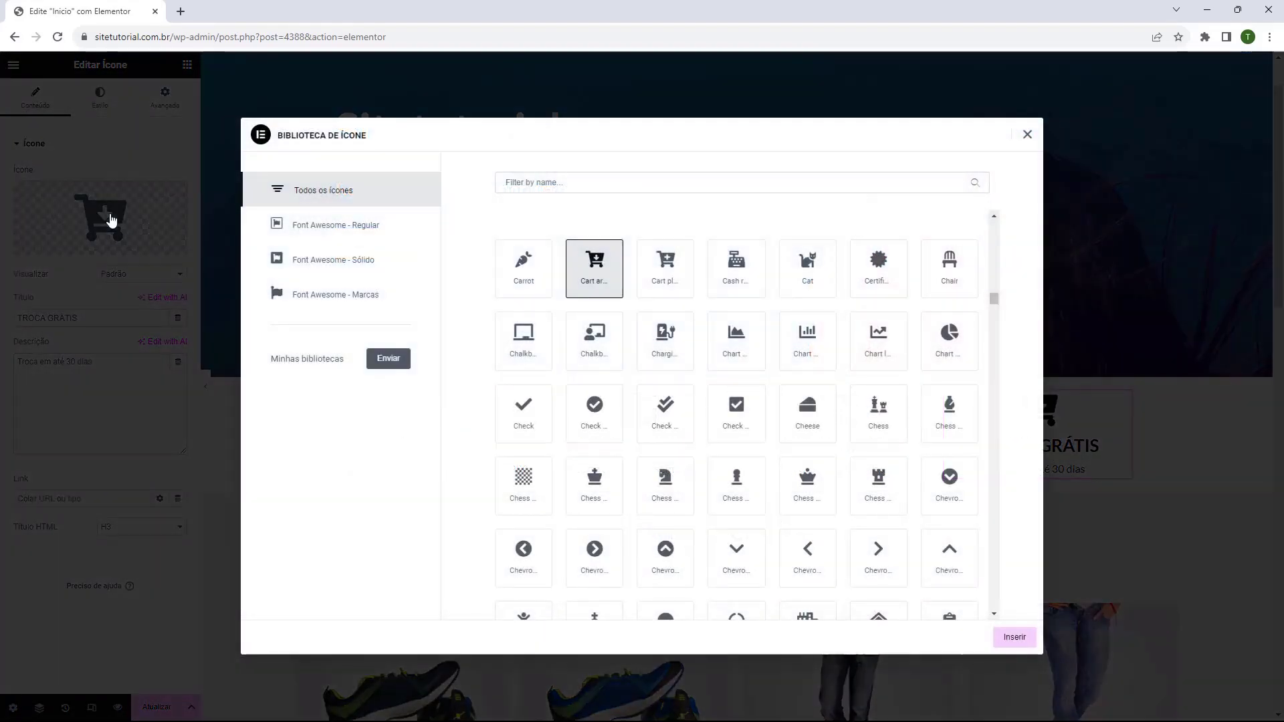
pyautogui.scroll(-10, 586, 542)
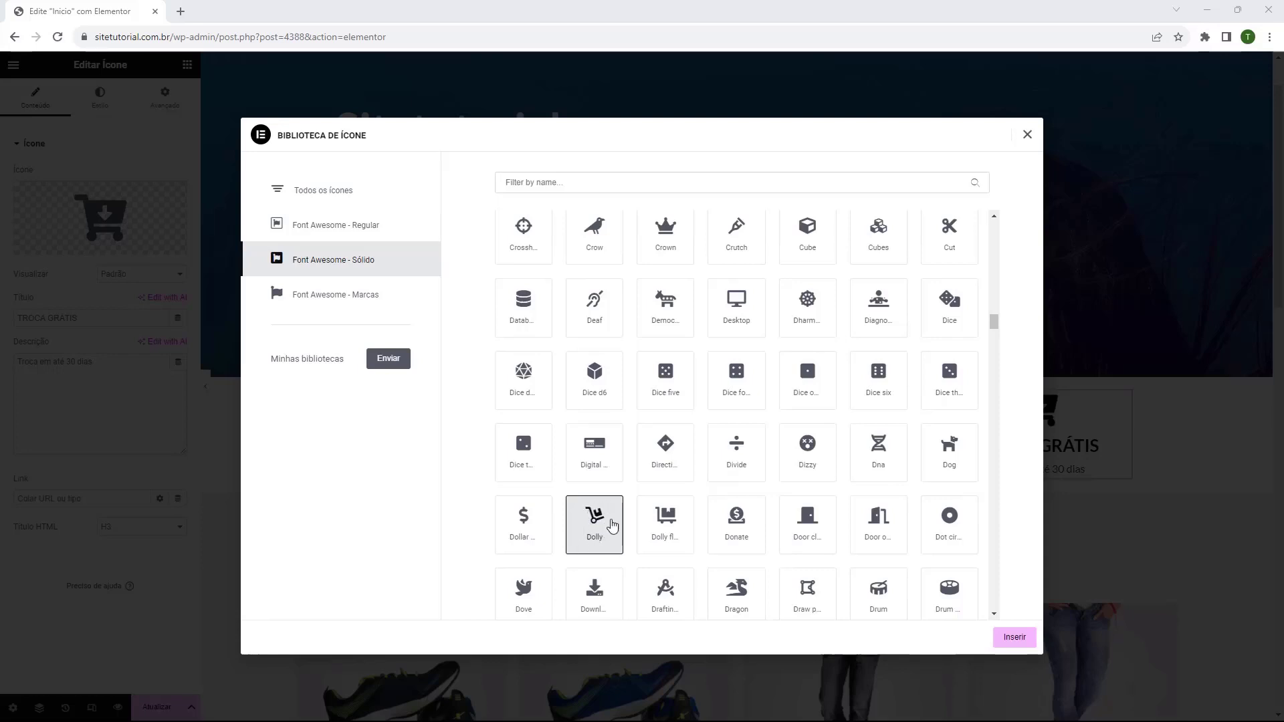
pyautogui.click(1007, 637)
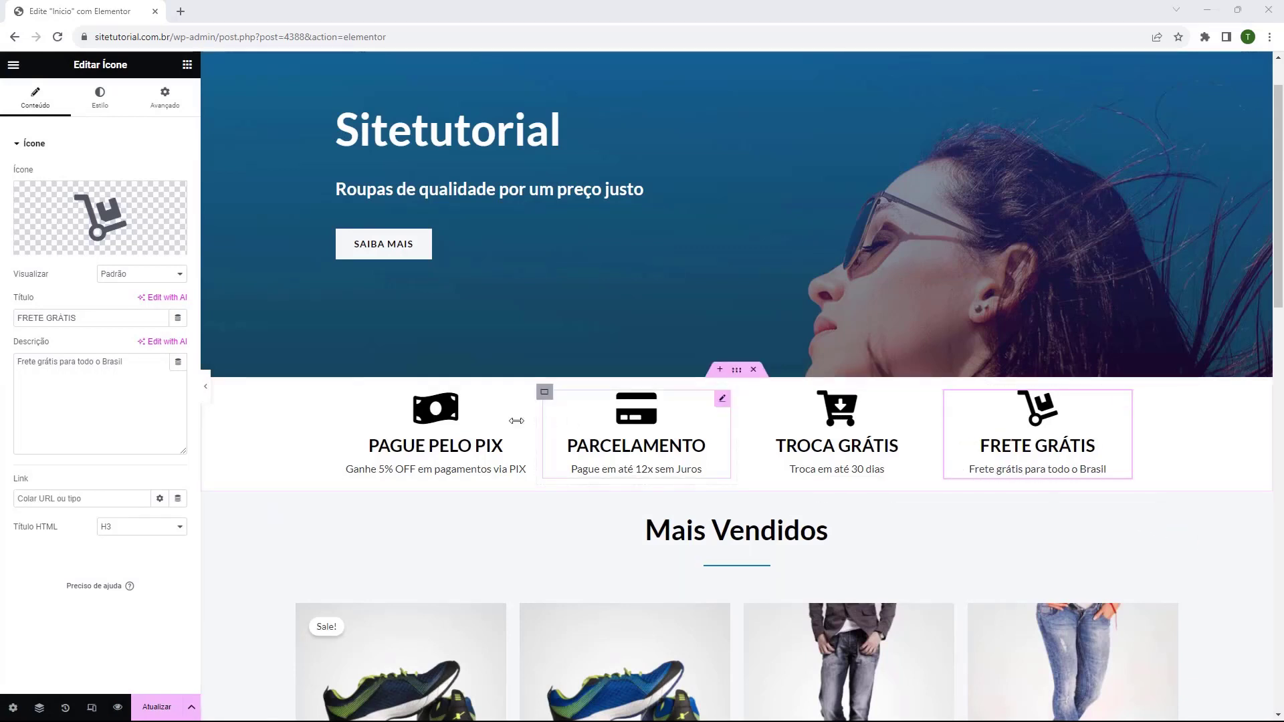
# - Review the four icon boxes and the "Mais Vendidos" and promo card sections below them
pyautogui.click(545, 441)
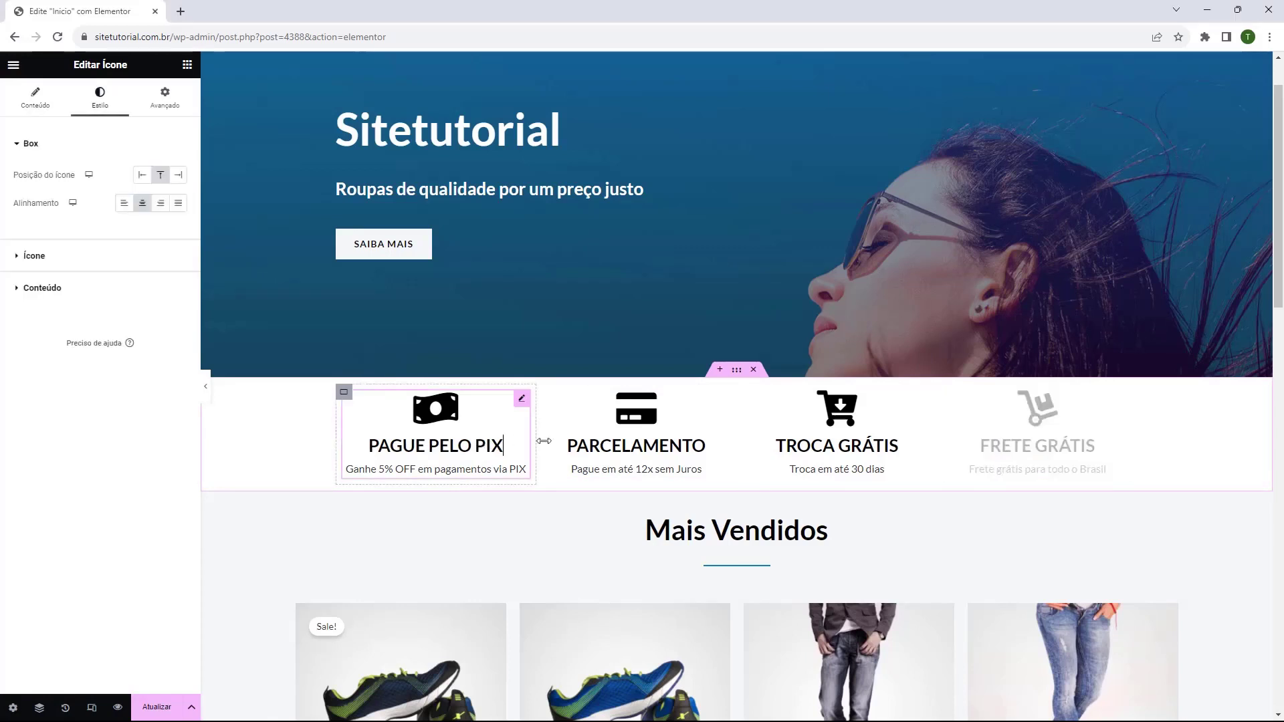
pyautogui.click(797, 453)
pyautogui.click(1091, 447)
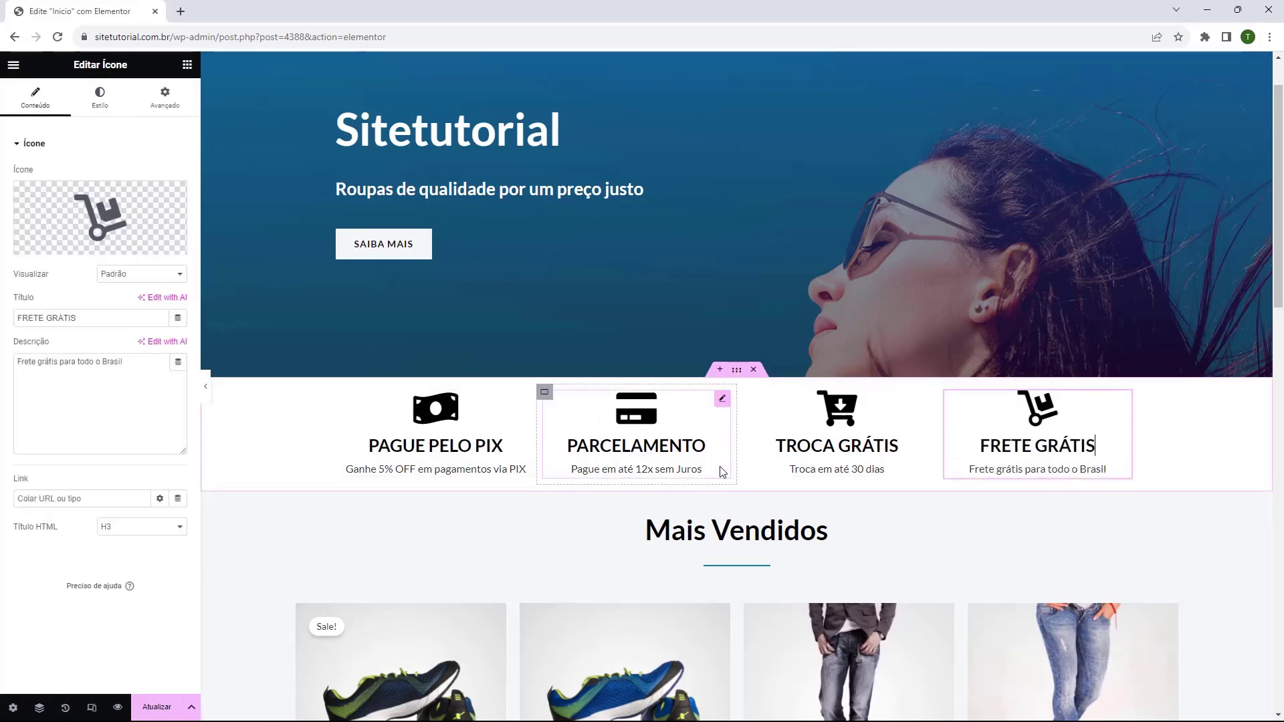
pyautogui.scroll(-1, 607, 401)
pyautogui.scroll(-8, 607, 401)
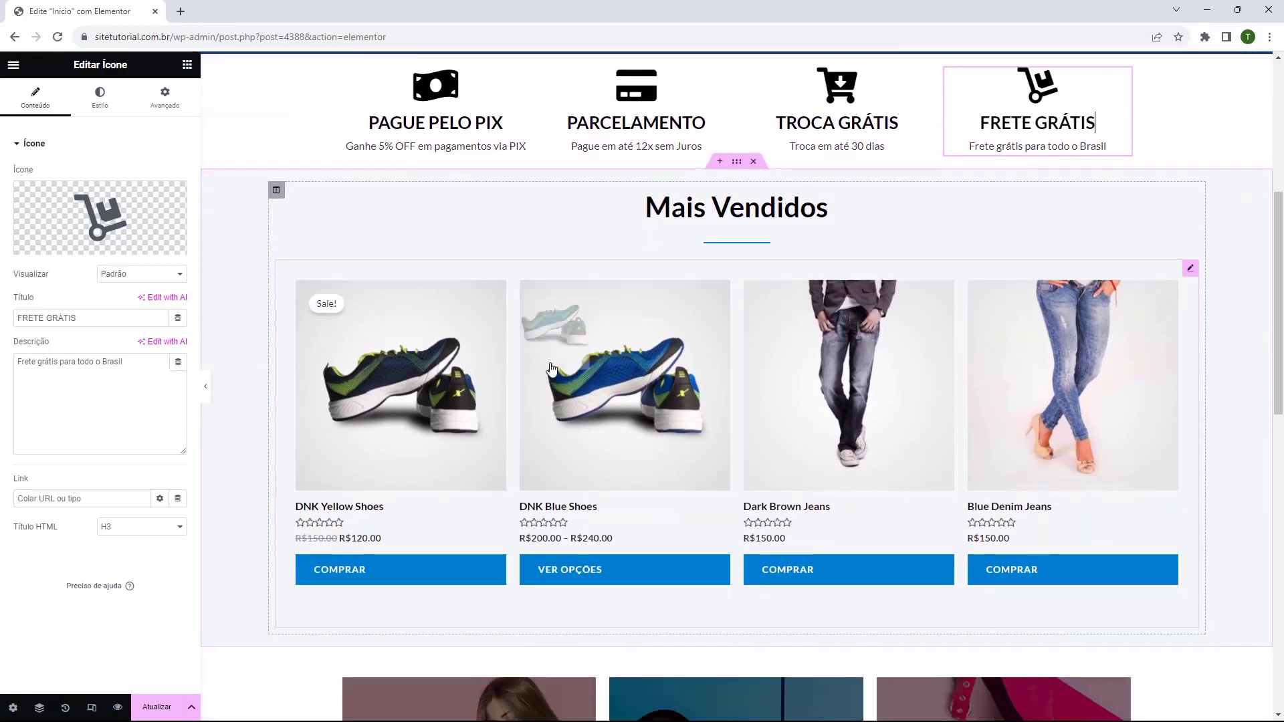
pyautogui.scroll(-4, 624, 217)
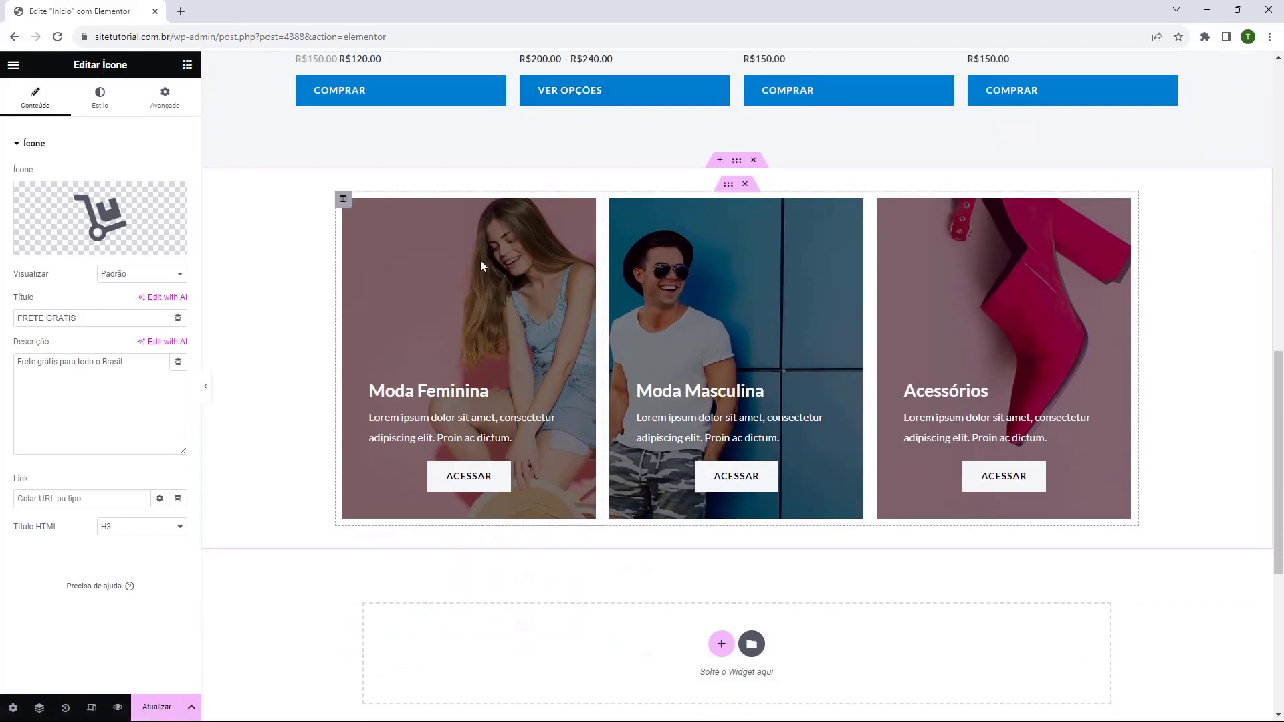
pyautogui.scroll(12, 750, 398)
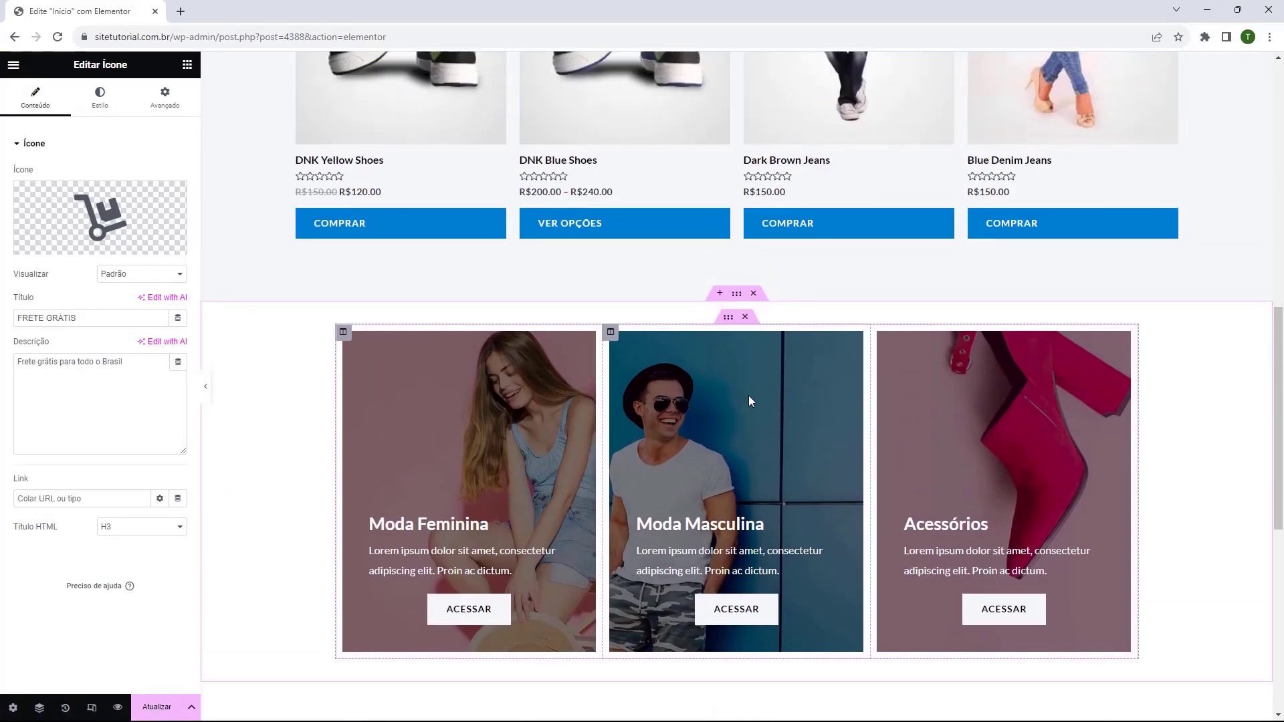
# - Add an empty single-column container with vertical direction below the three promo cards
pyautogui.scroll(-9, 682, 424)
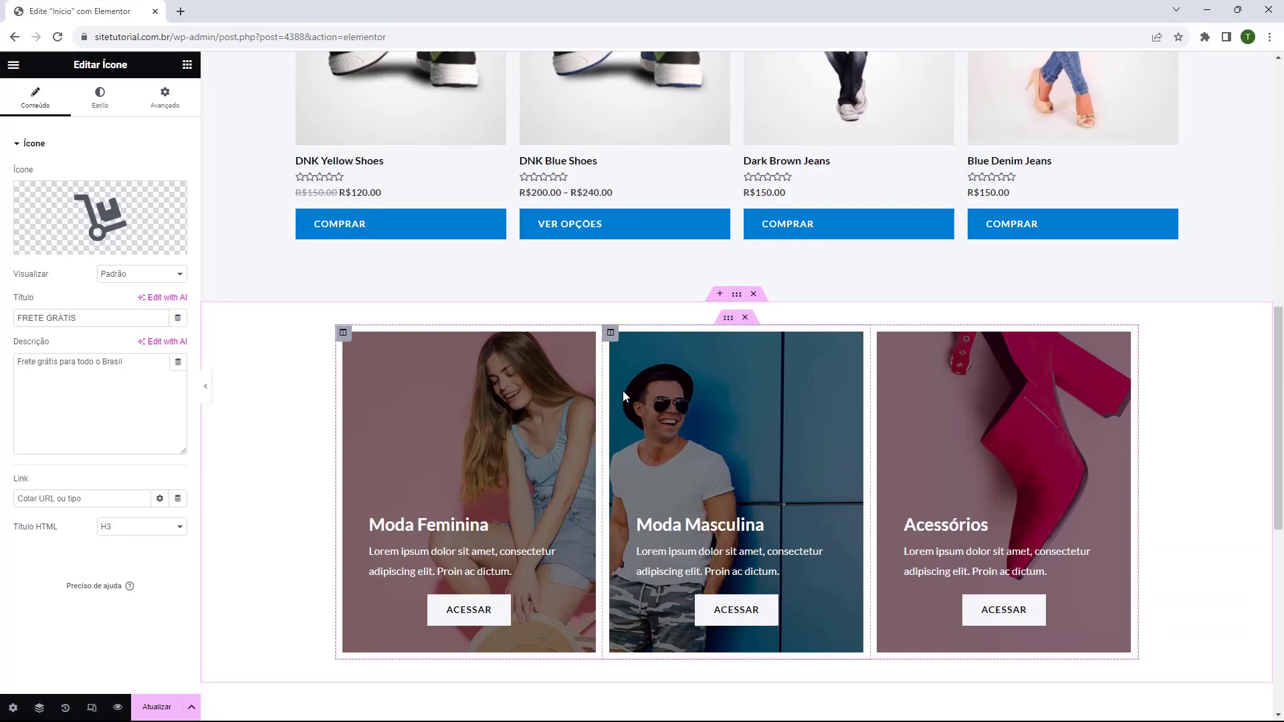
pyautogui.scroll(4, 626, 390)
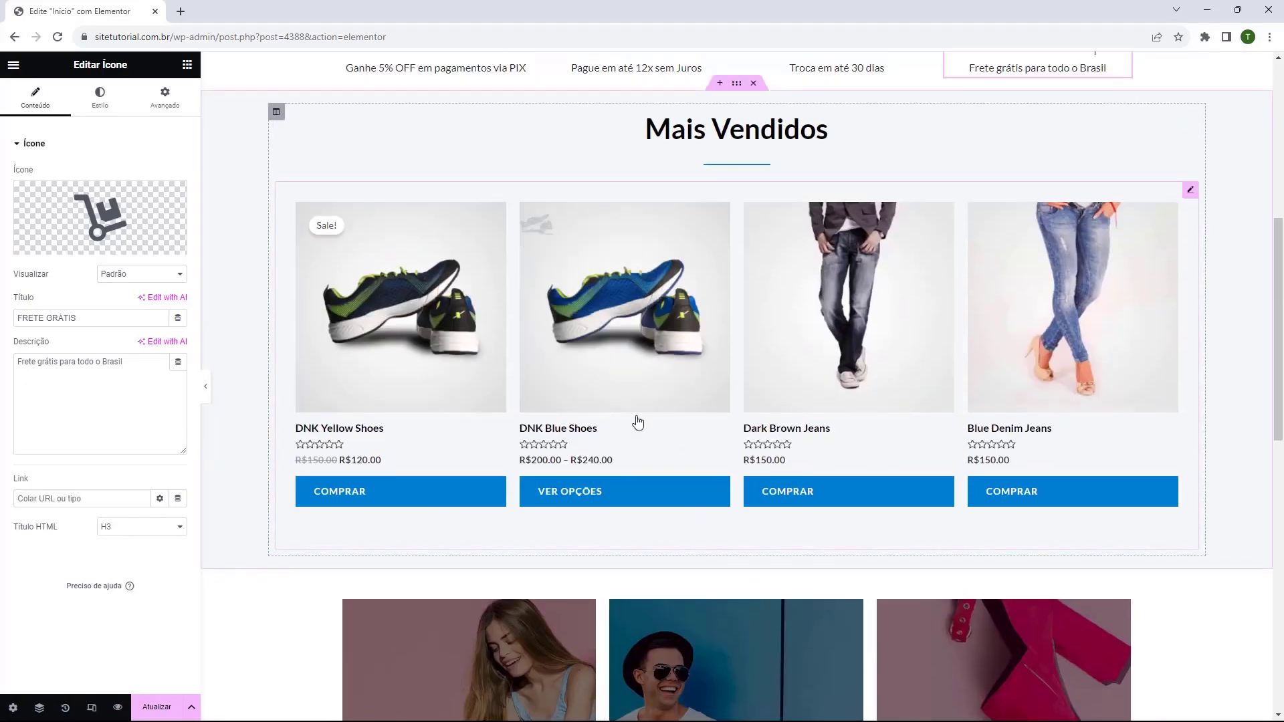
pyautogui.scroll(-8, 762, 420)
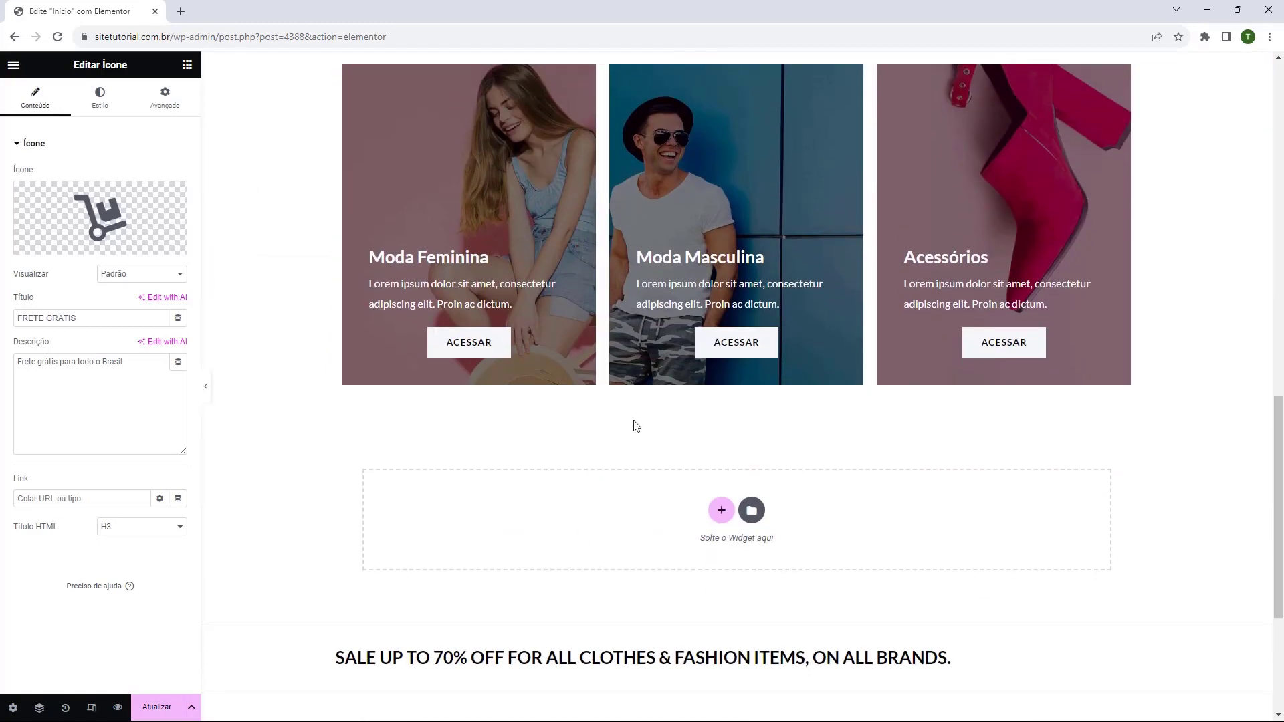
pyautogui.scroll(-1, 640, 410)
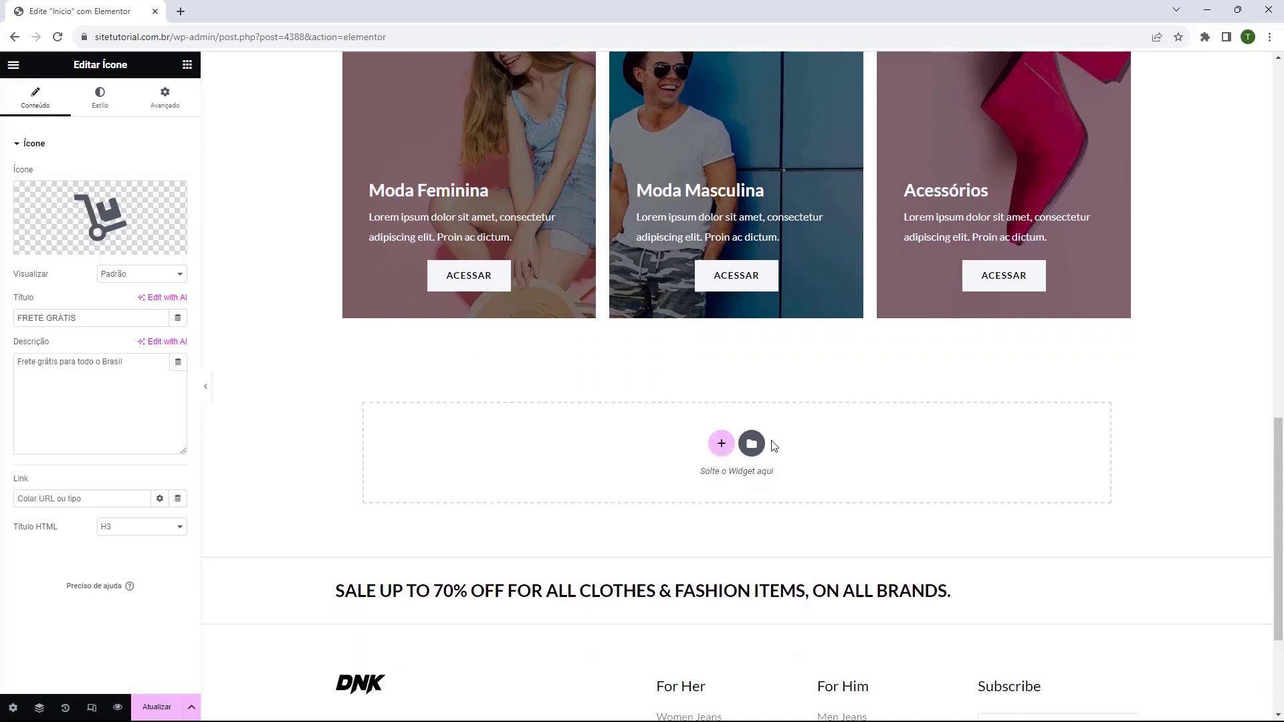
pyautogui.click(721, 443)
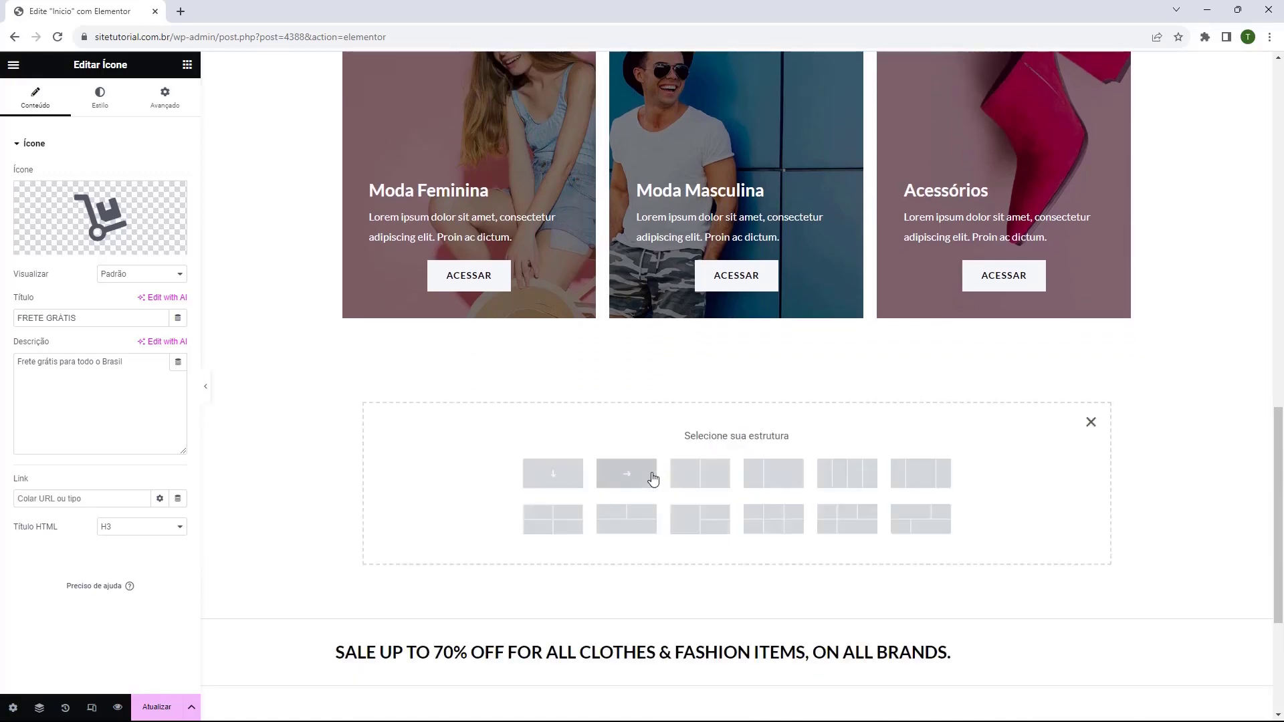
pyautogui.click(551, 481)
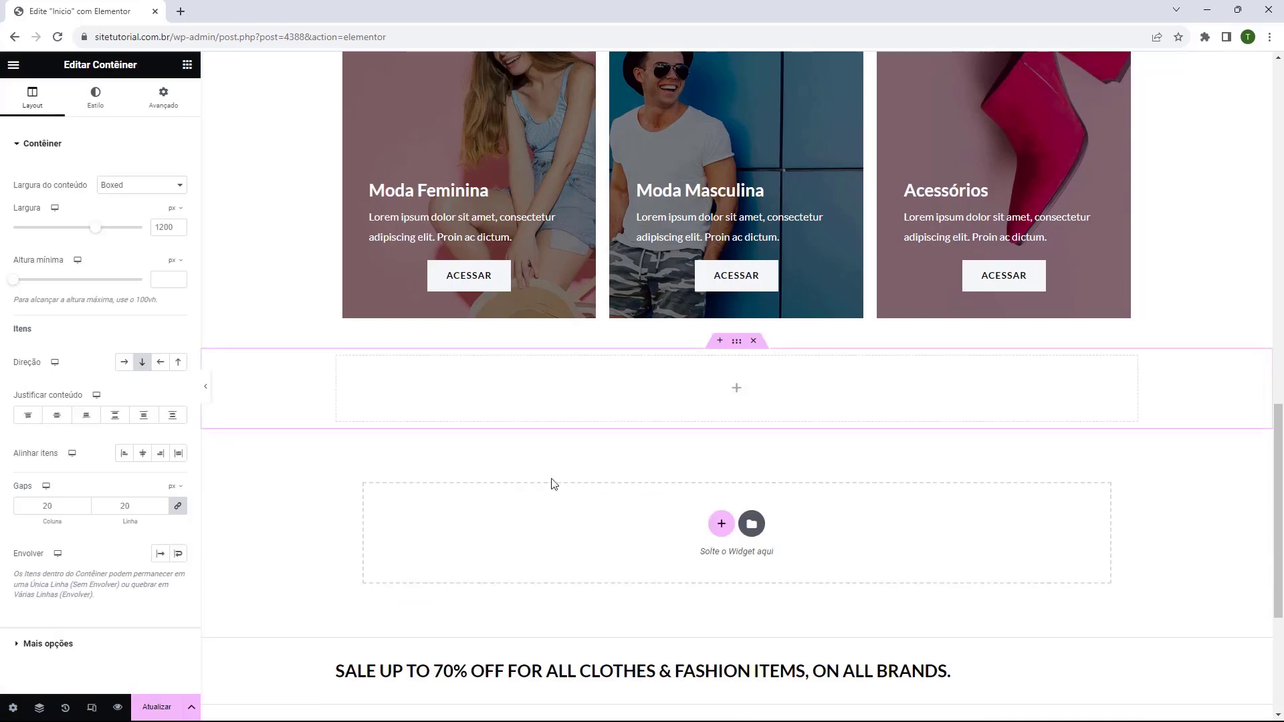
# - Insert a heading widget into the new container with a button widget beneath it
pyautogui.click(187, 65)
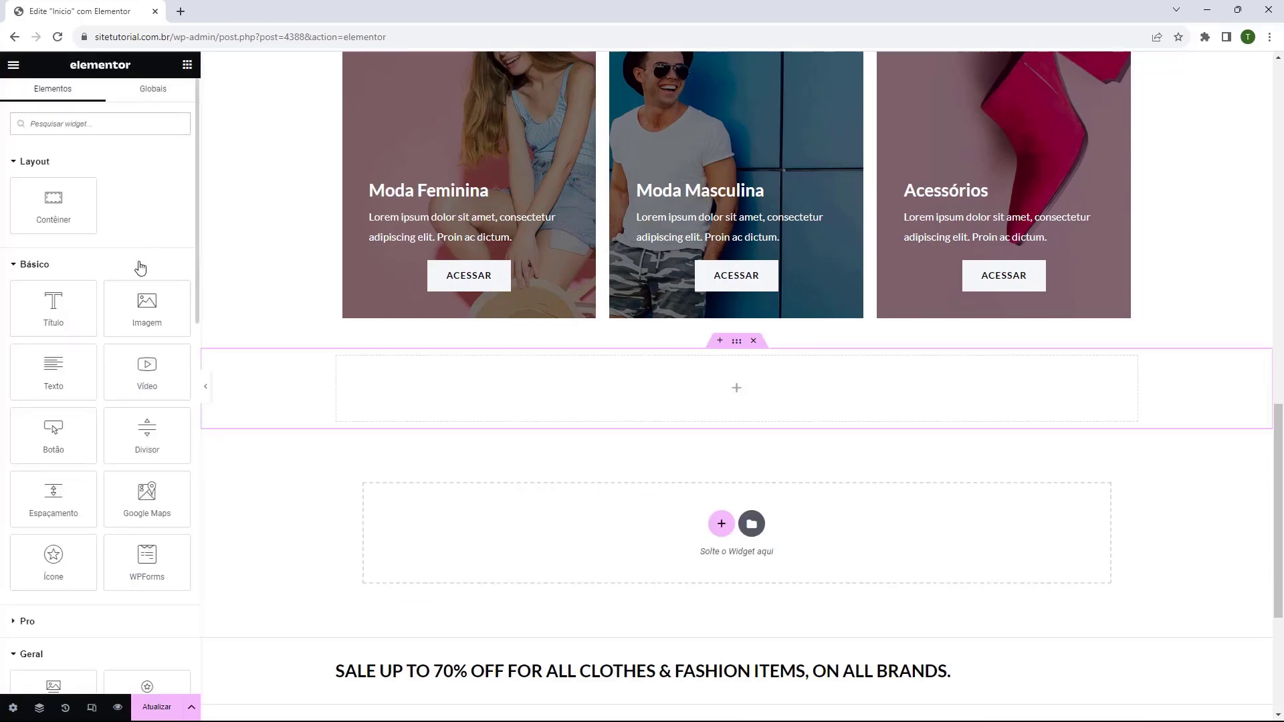
pyautogui.moveTo(59, 294); pyautogui.dragTo(742, 392)
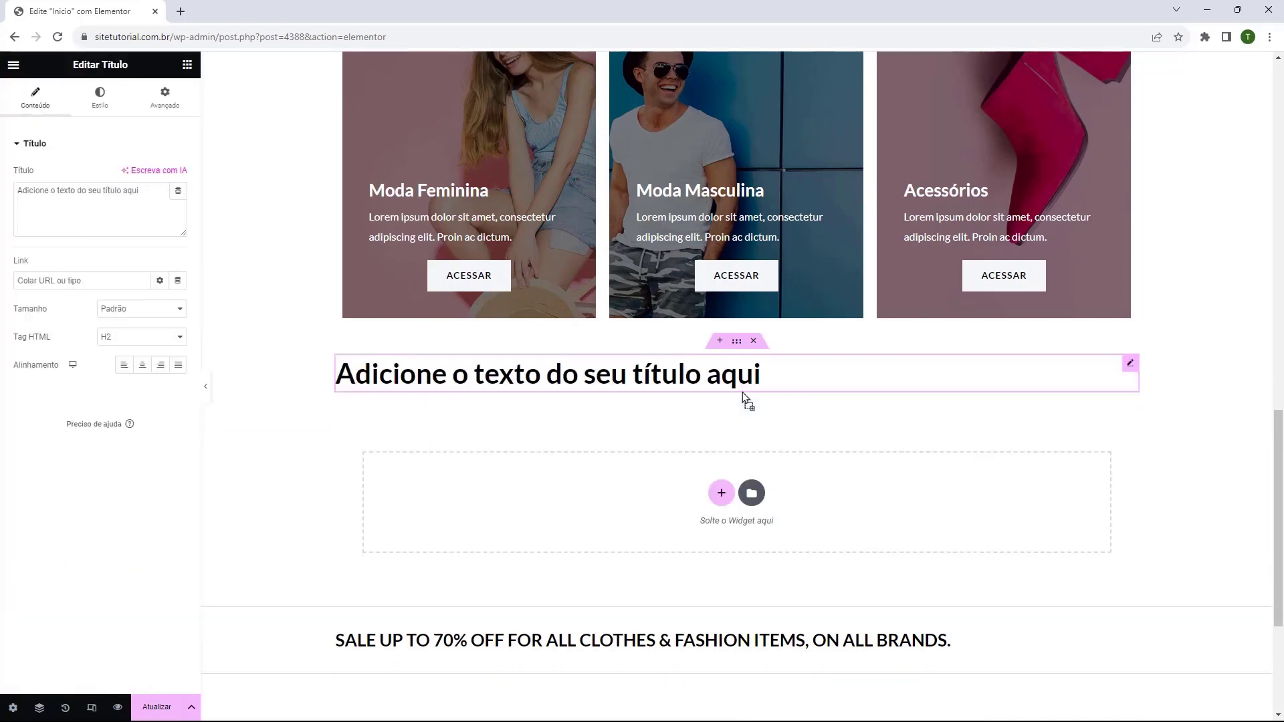
pyautogui.click(187, 65)
pyautogui.moveTo(54, 434); pyautogui.dragTo(666, 475)
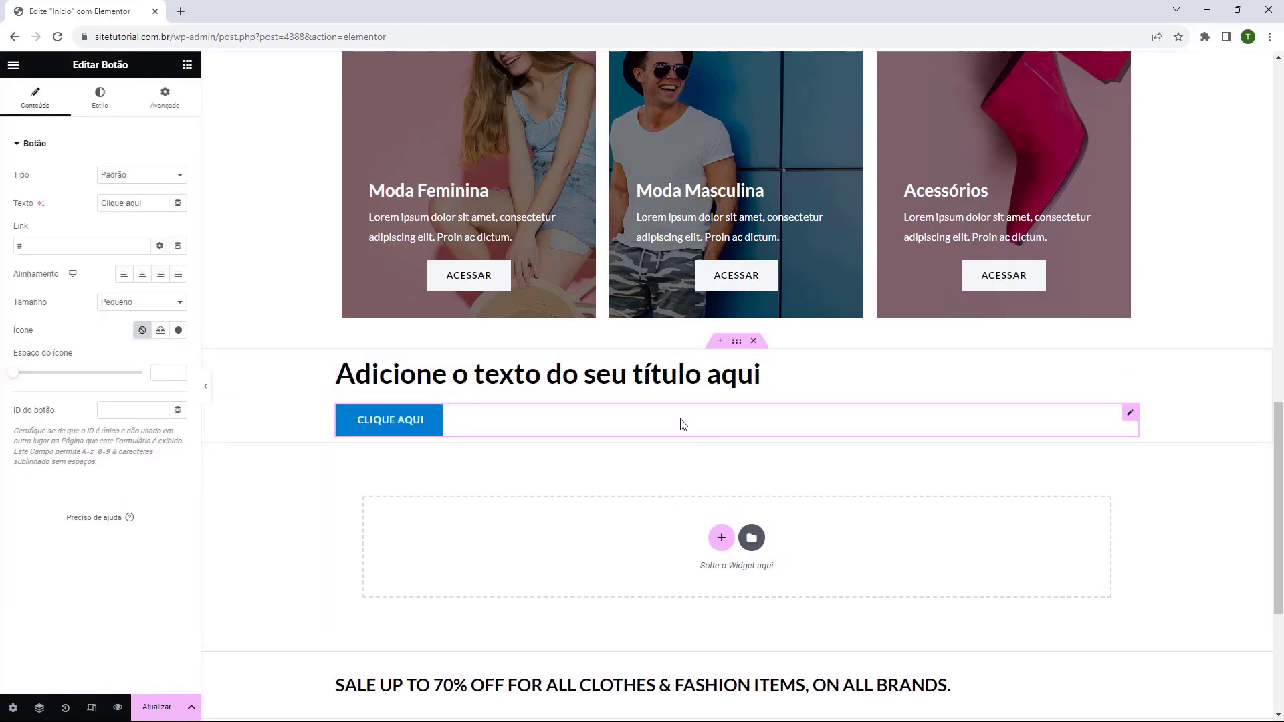
# - Set the new heading's text to "Siga-nós nas Redes Sociais" and centre it
pyautogui.click(716, 384)
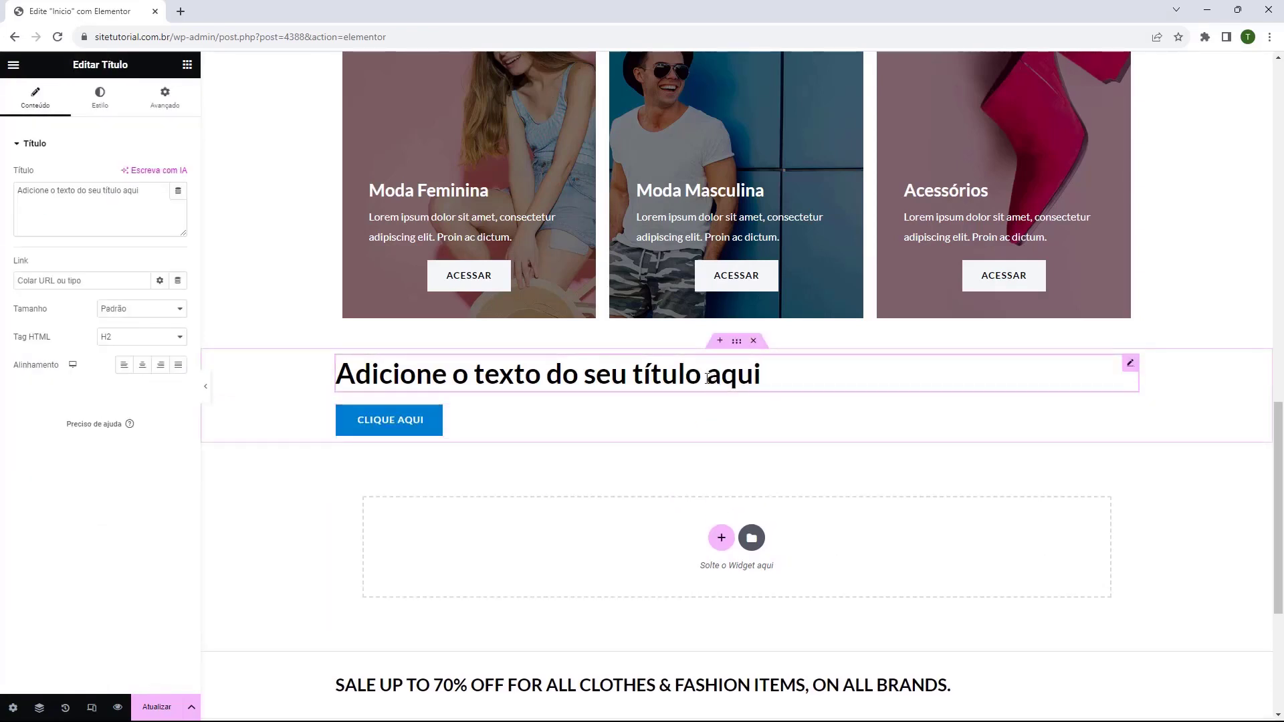
pyautogui.tripleClick(101, 198)
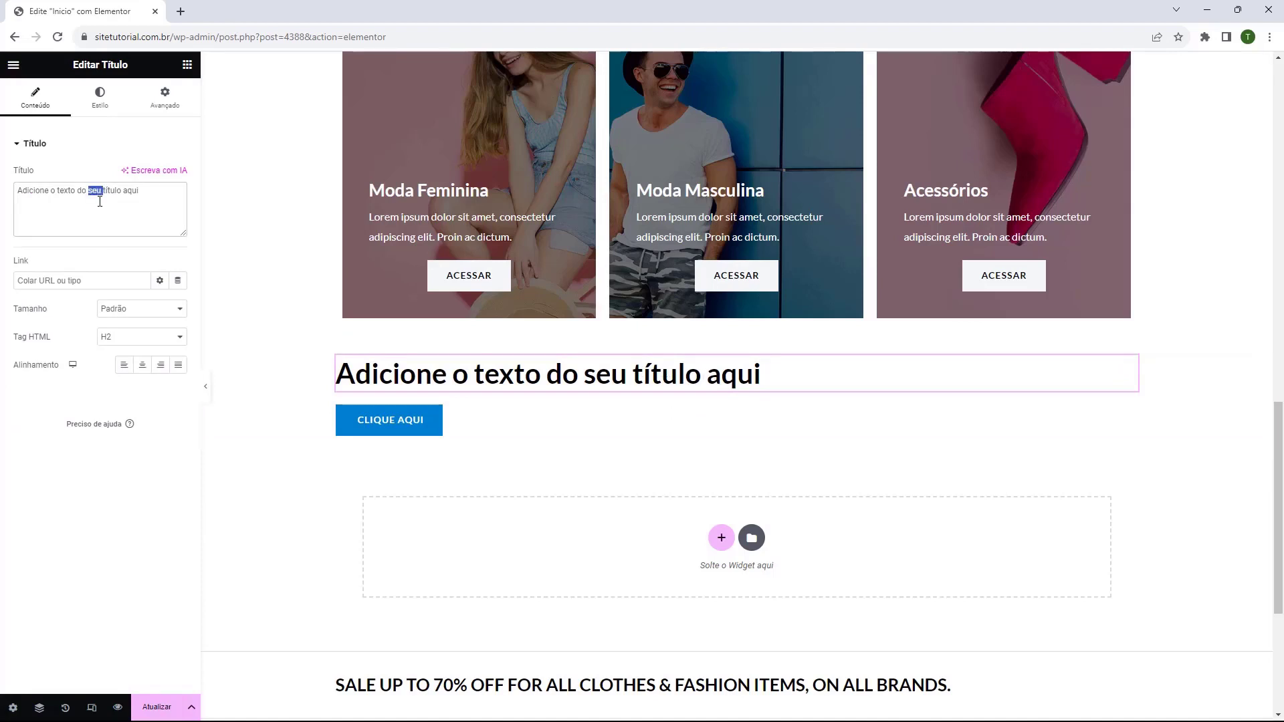
pyautogui.write('Siga-nós nas Redes Sociais')
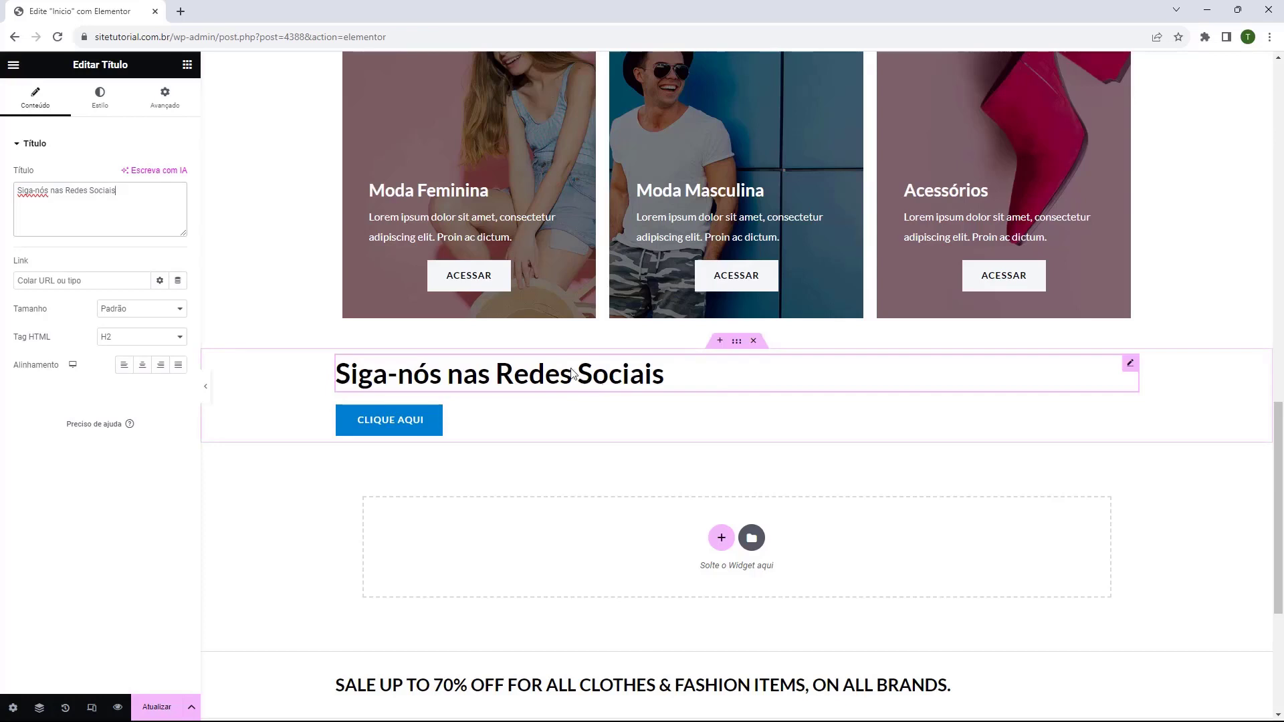
pyautogui.click(143, 365)
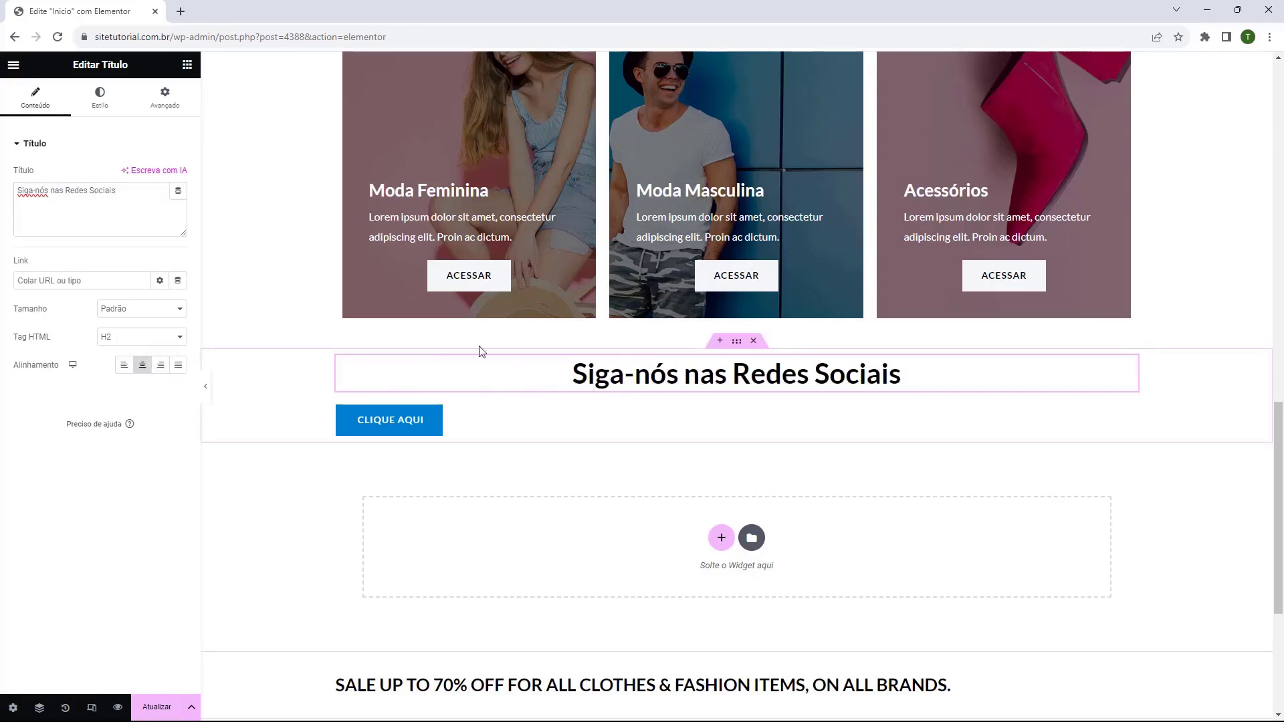
# - Set the social media heading's text colour to white
pyautogui.click(100, 99)
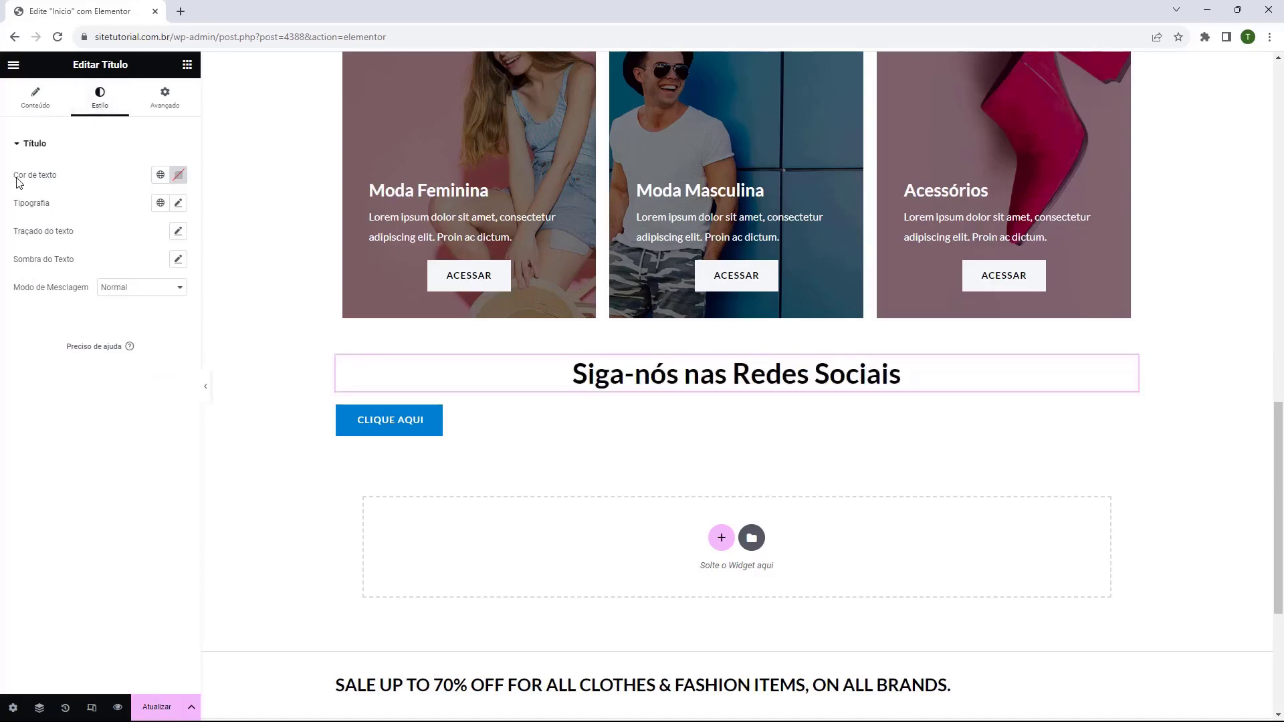
pyautogui.click(178, 175)
pyautogui.moveTo(158, 246); pyautogui.dragTo(71, 217)
pyautogui.click(301, 311)
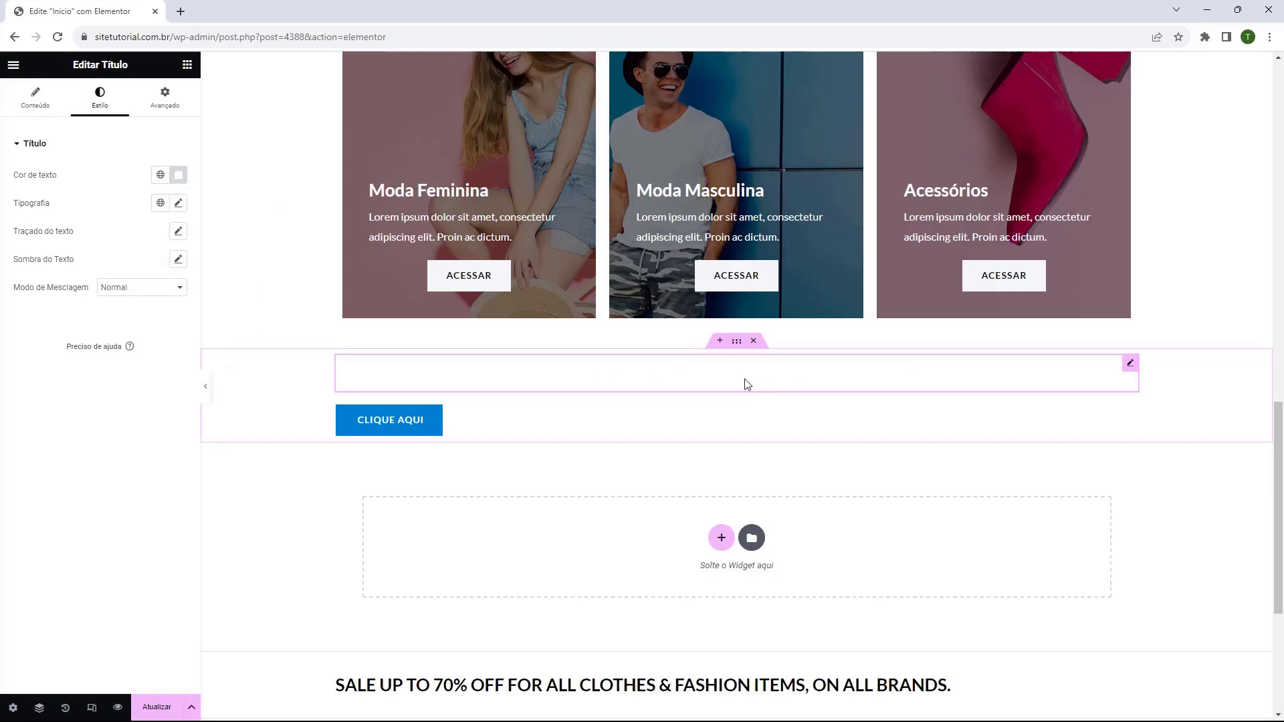
pyautogui.click(672, 426)
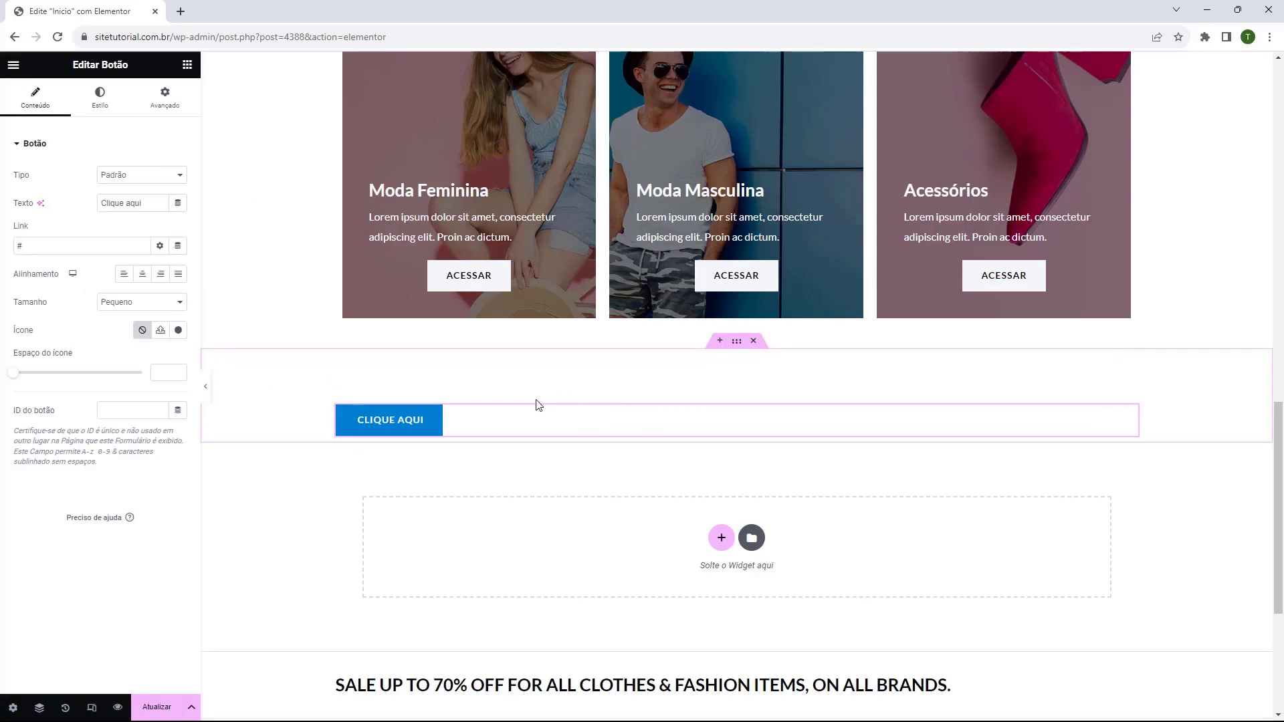
pyautogui.click(142, 287)
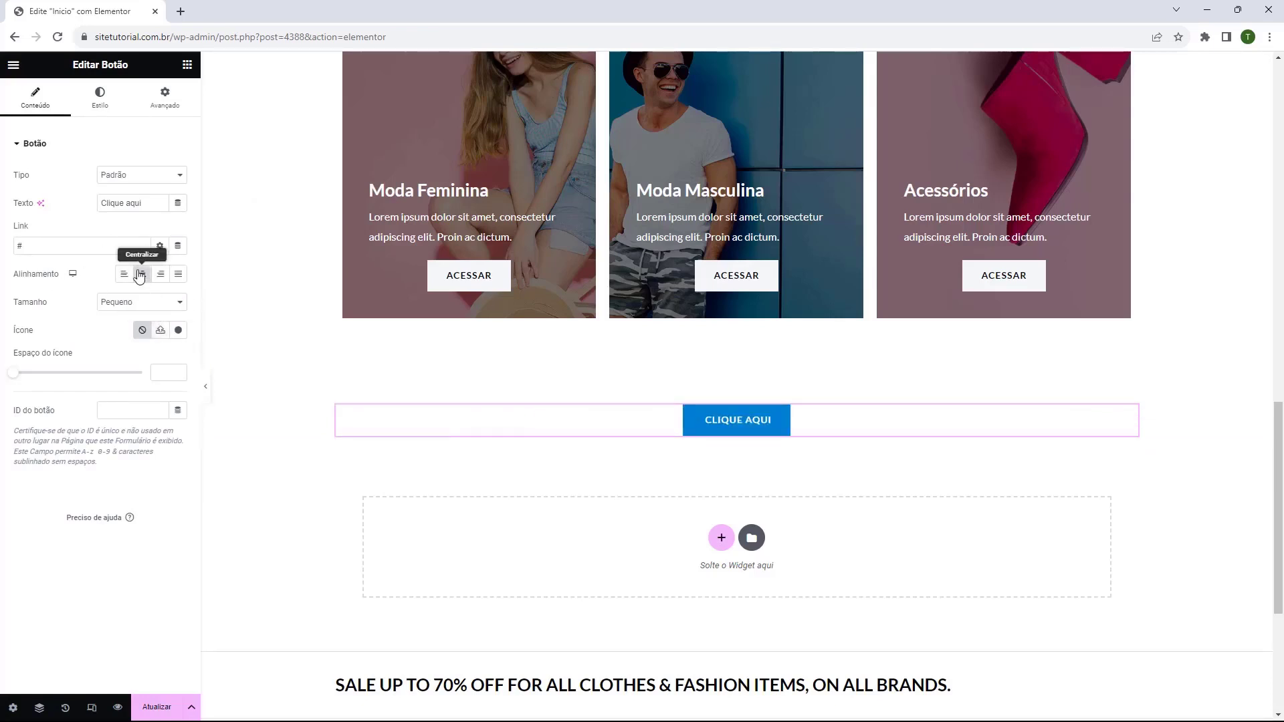
pyautogui.doubleClick(115, 206)
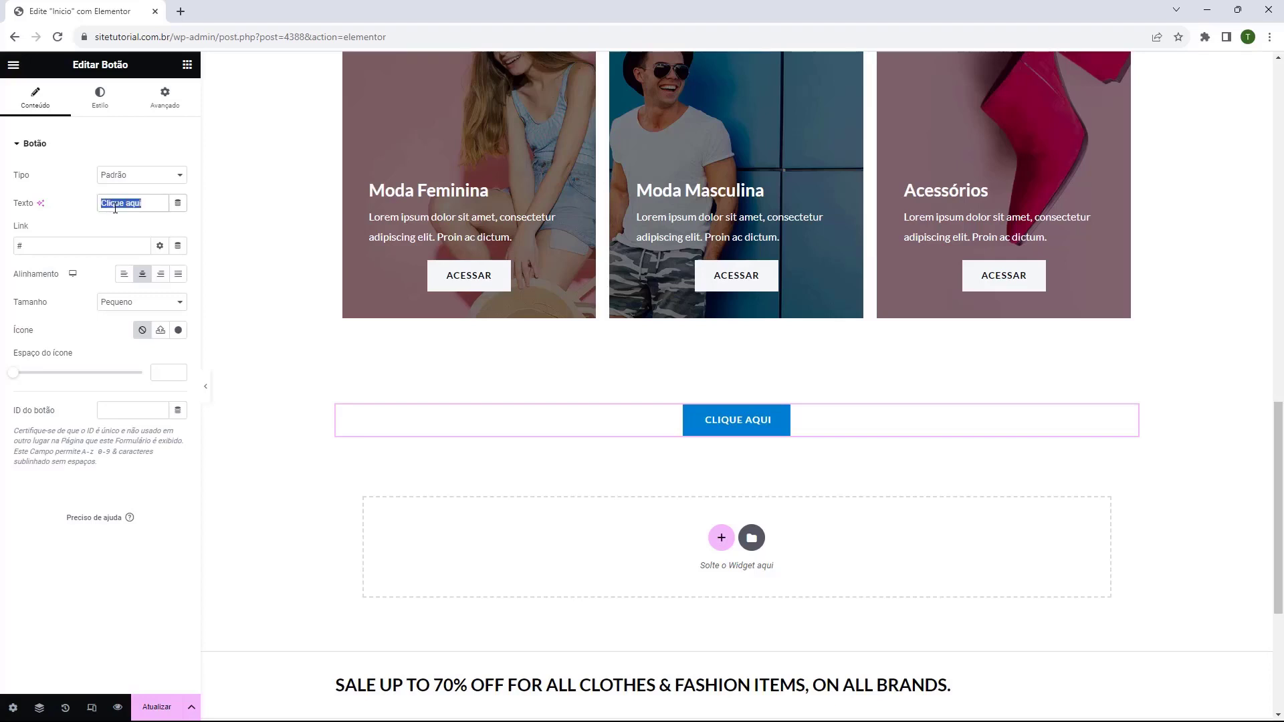
pyautogui.write('@')
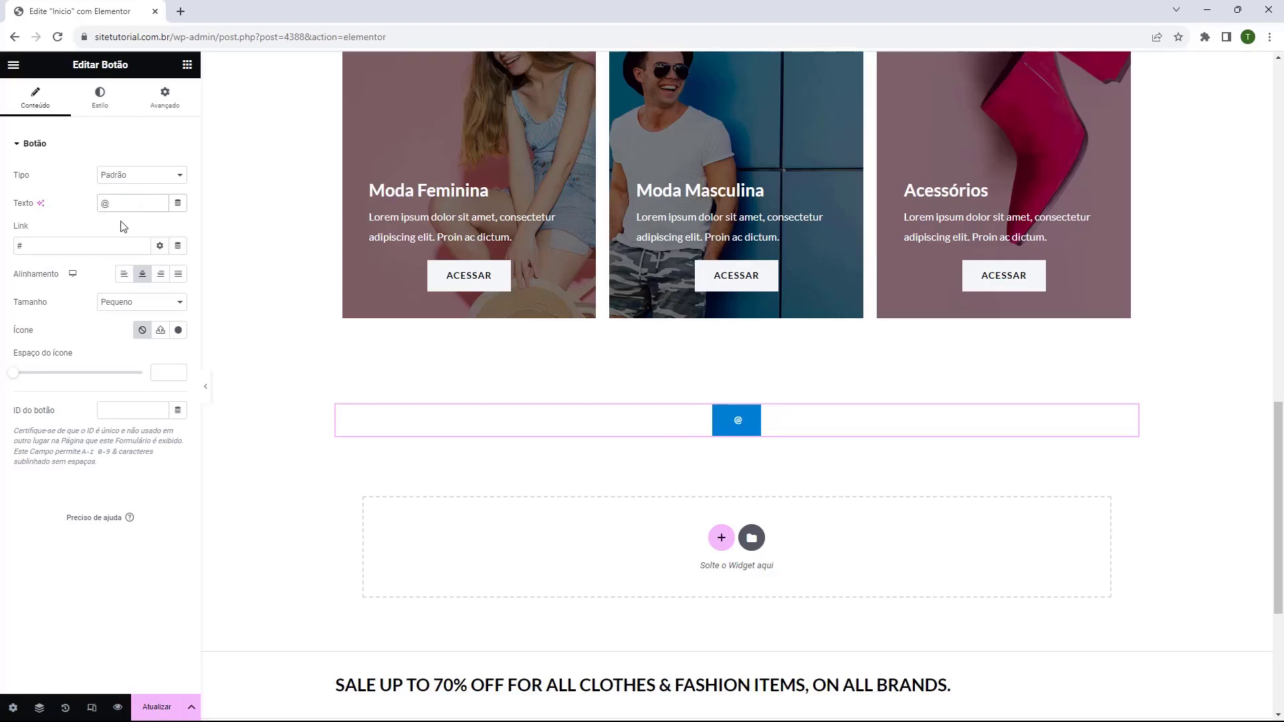
pyautogui.write('Lojatutorial')
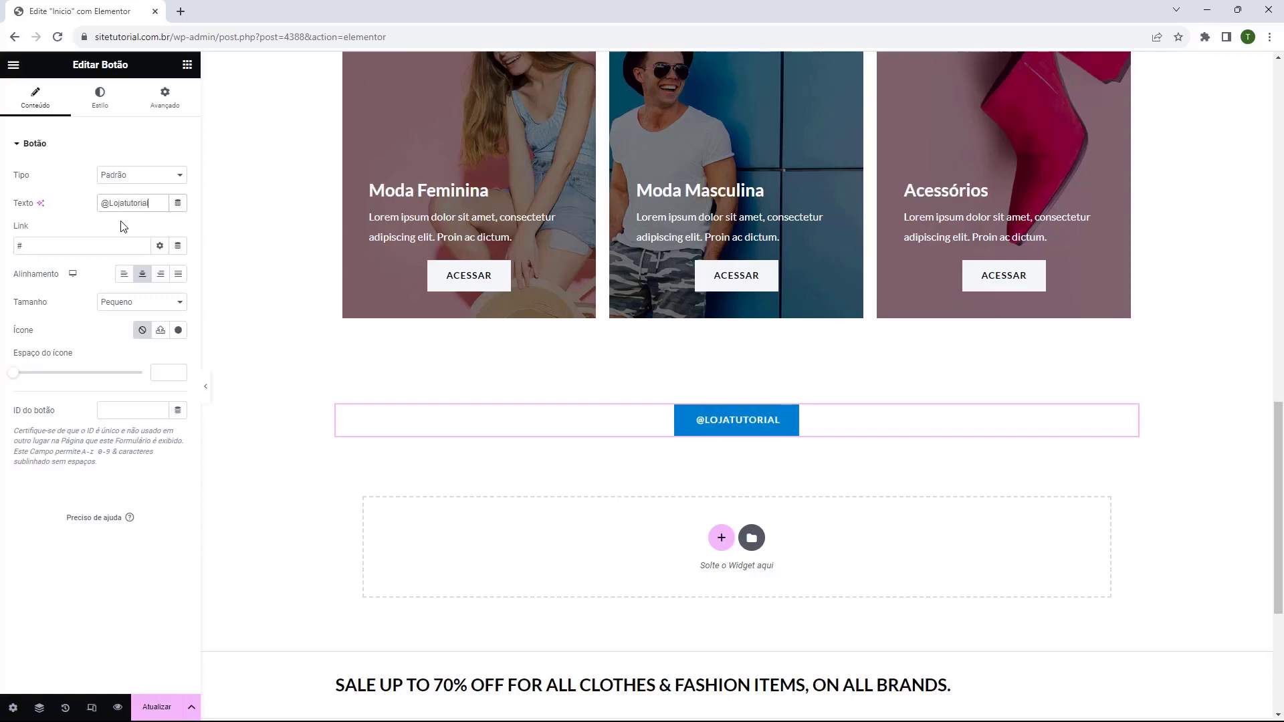
pyautogui.click(78, 244)
pyautogui.doubleClick(32, 244)
pyautogui.write('https://instagram.com')
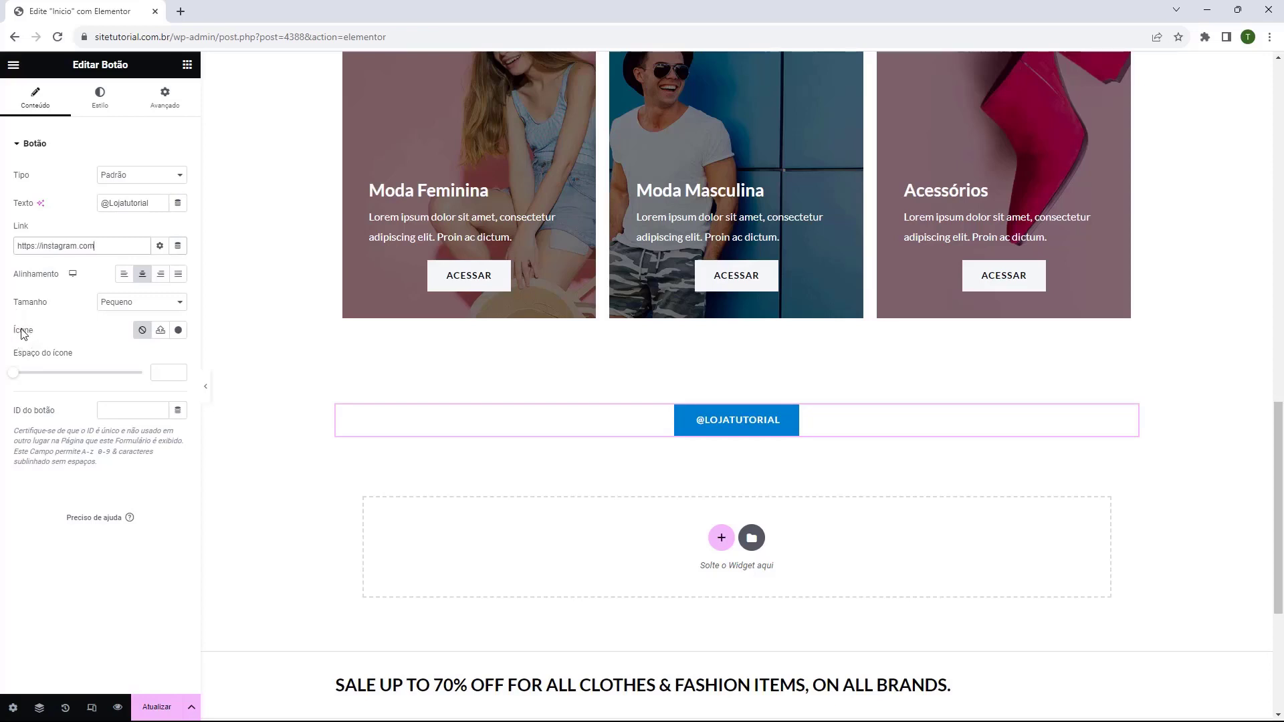
# - Give the button the Instagram icon from the icon library by filtering for "inst"
pyautogui.click(179, 334)
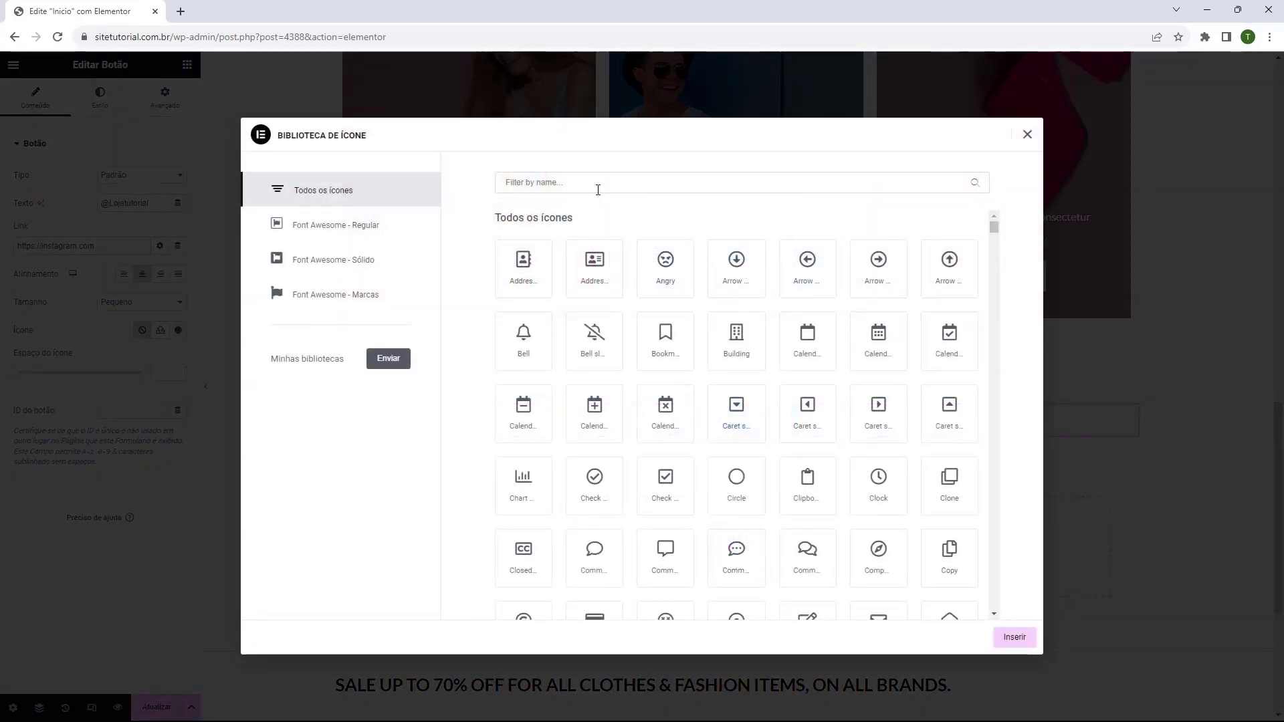
pyautogui.click(551, 193)
pyautogui.write('inst')
pyautogui.click(528, 268)
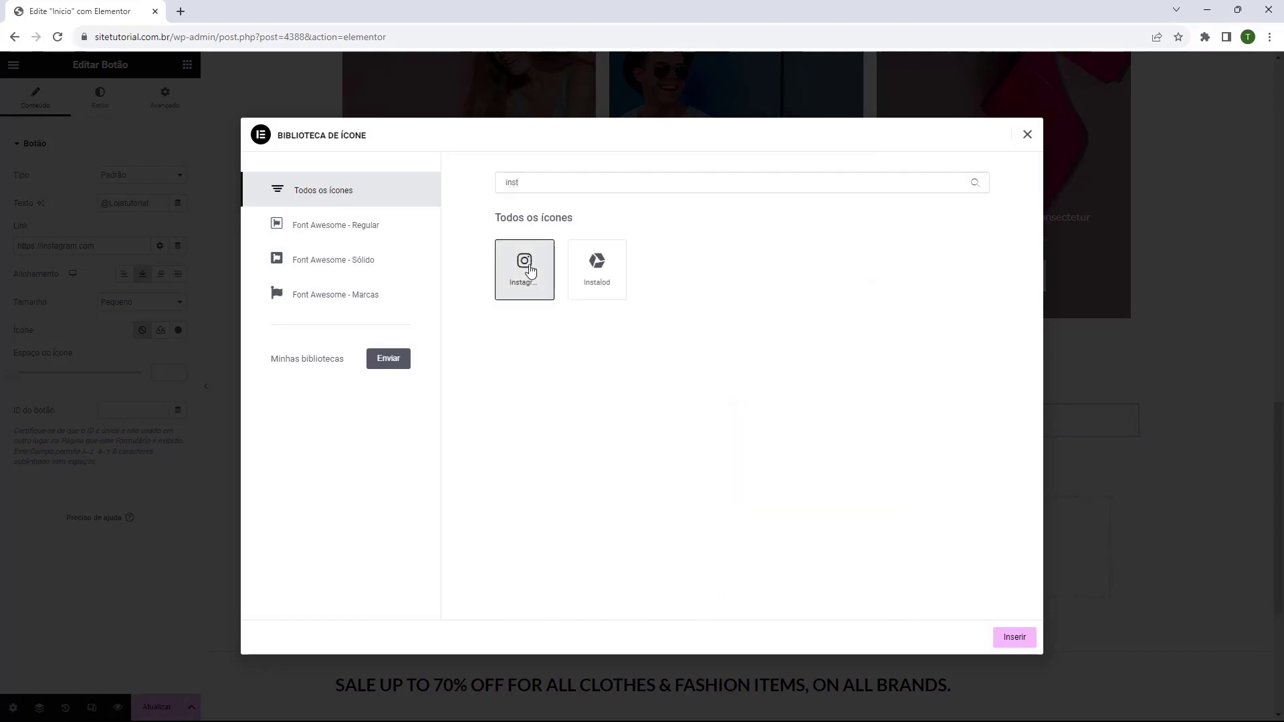
pyautogui.click(1015, 637)
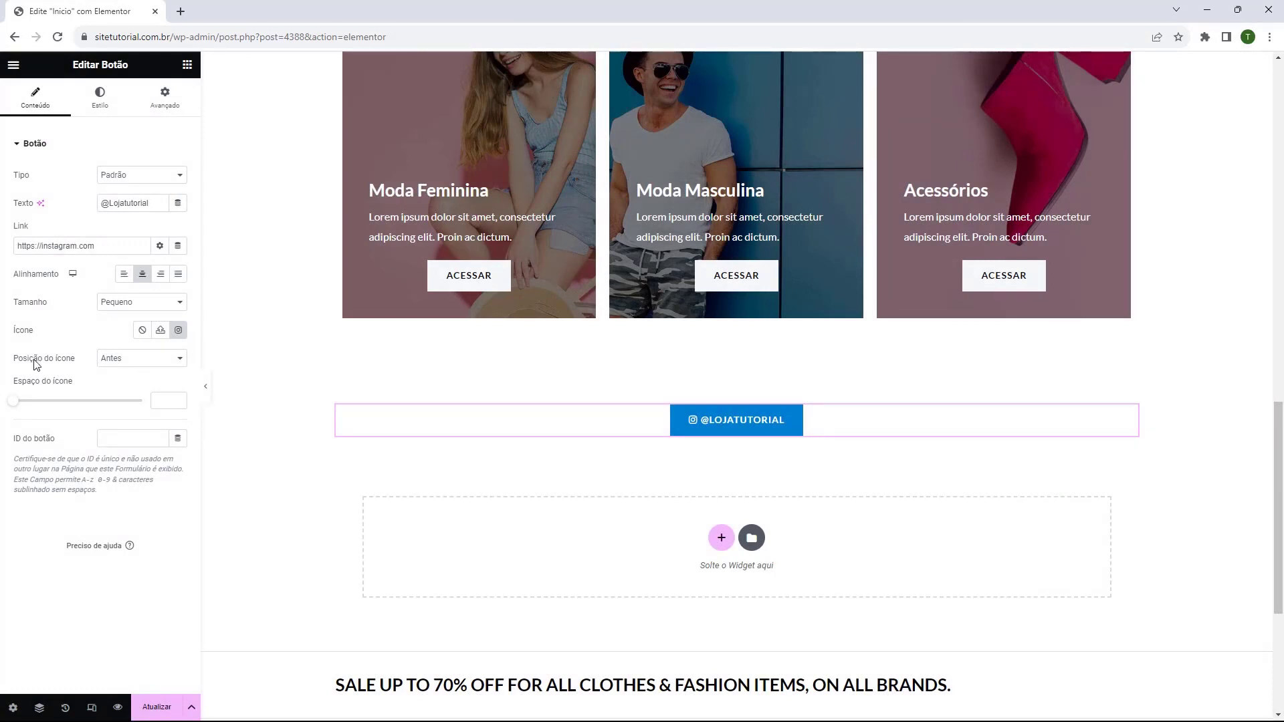
# - Try the icon position "Depois" on the Instagram button and set it back to "Antes"
pyautogui.click(107, 359)
pyautogui.click(110, 382)
pyautogui.click(112, 364)
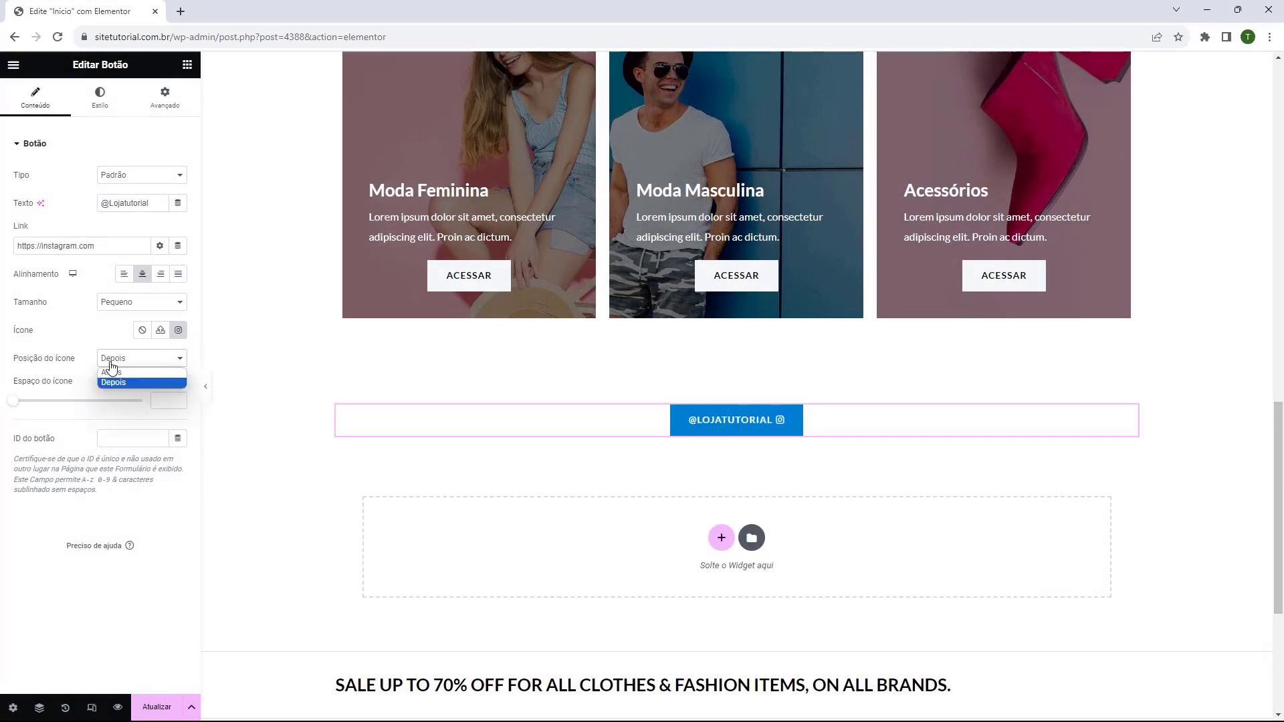
pyautogui.click(111, 372)
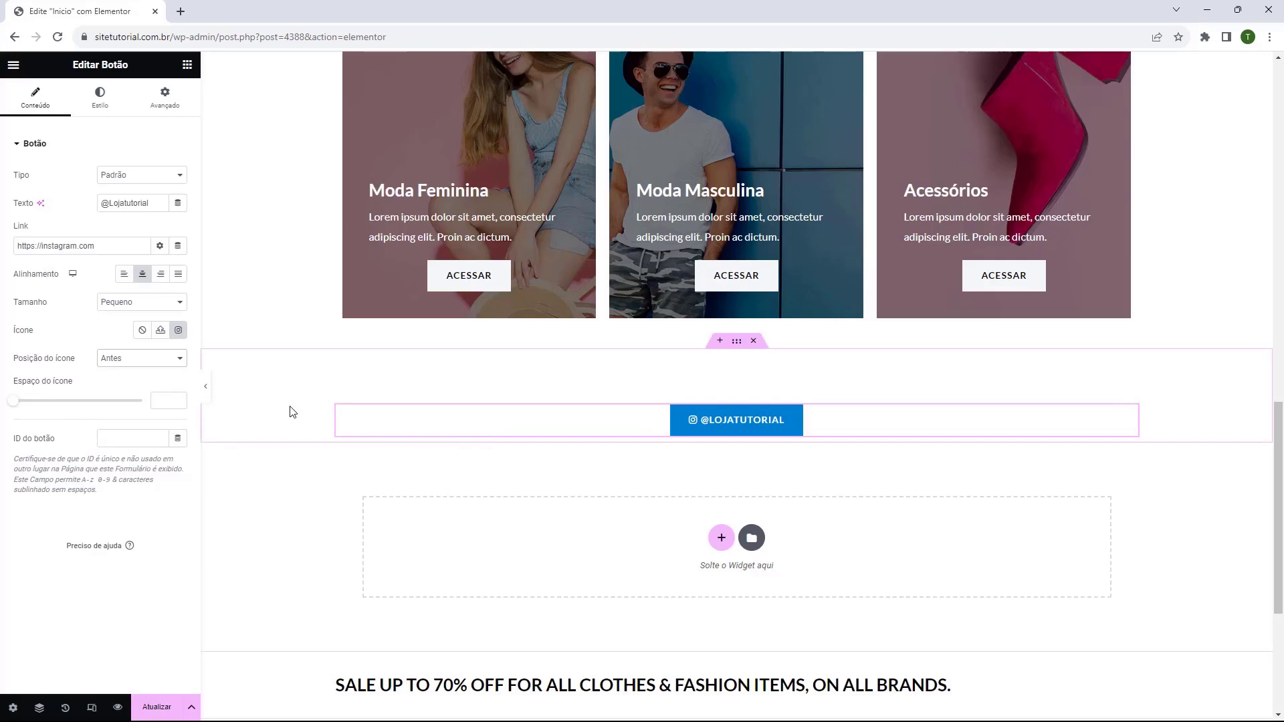
# - Style the Instagram button with black text on a solid white background
pyautogui.click(114, 114)
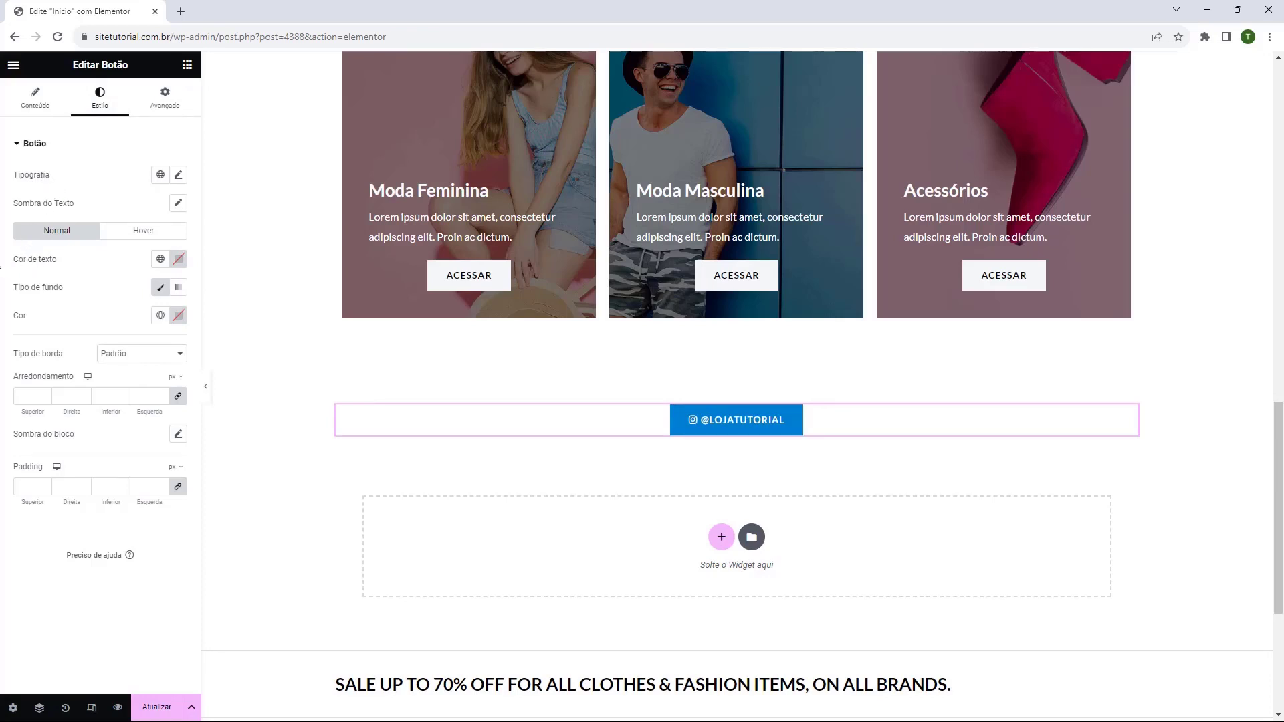
pyautogui.click(177, 267)
pyautogui.moveTo(130, 326); pyautogui.dragTo(91, 416)
pyautogui.click(21, 292)
pyautogui.click(161, 287)
pyautogui.click(160, 287)
pyautogui.click(178, 315)
pyautogui.moveTo(127, 386); pyautogui.dragTo(86, 355)
pyautogui.click(55, 343)
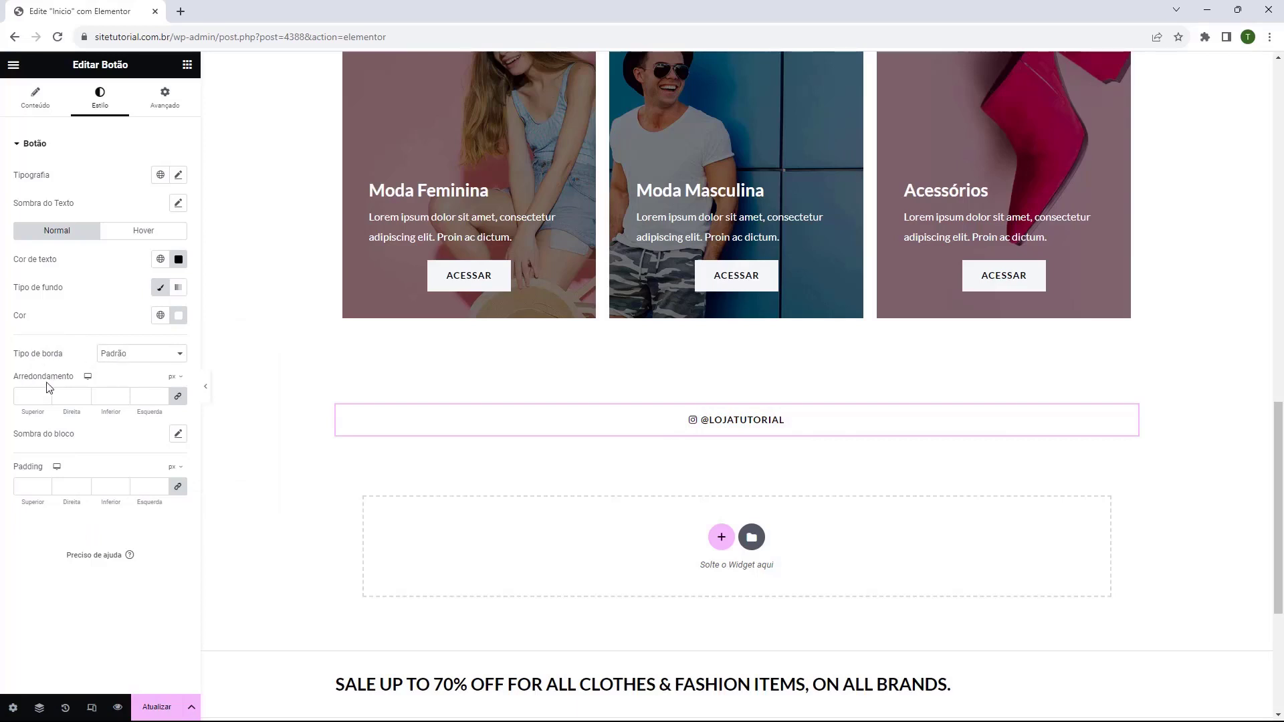
# - Set the Instagram button's corner rounding to 10 px on all four corners
pyautogui.click(45, 399)
pyautogui.click(45, 395)
pyautogui.click(44, 400)
pyautogui.click(44, 399)
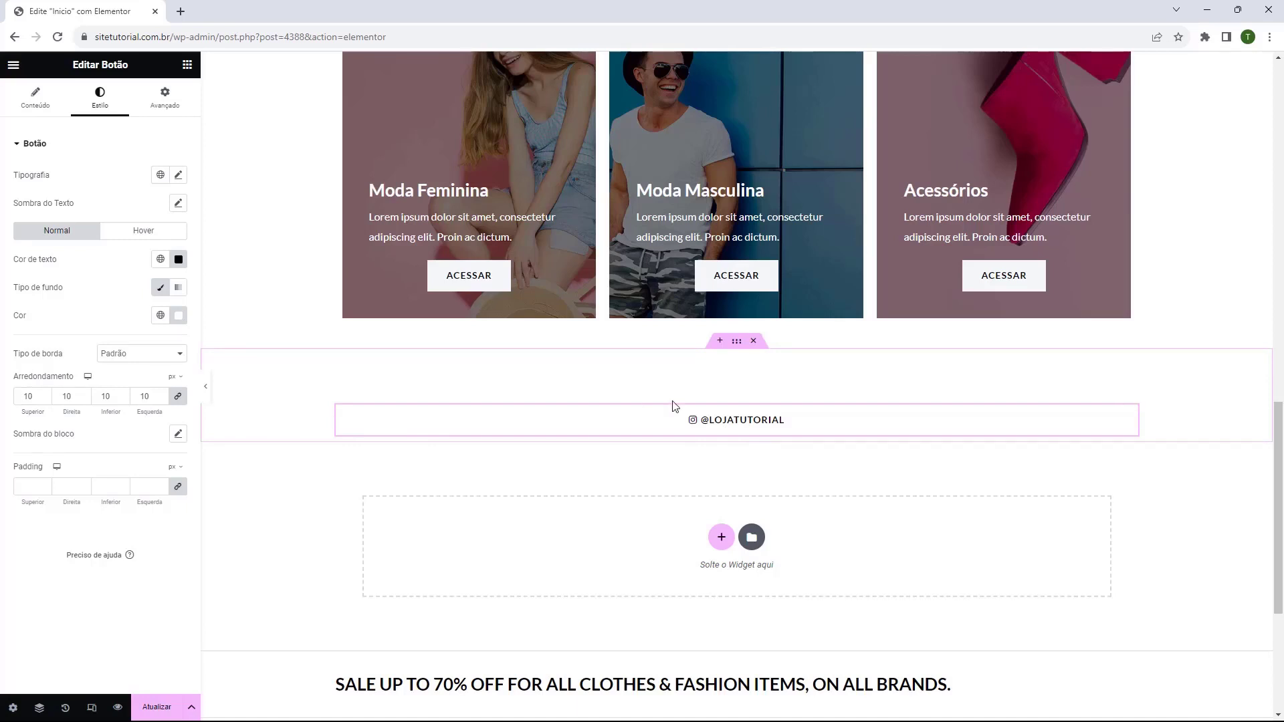
# - Give the container holding the heading and Instagram button a solid blue #0084D6 background
pyautogui.click(736, 353)
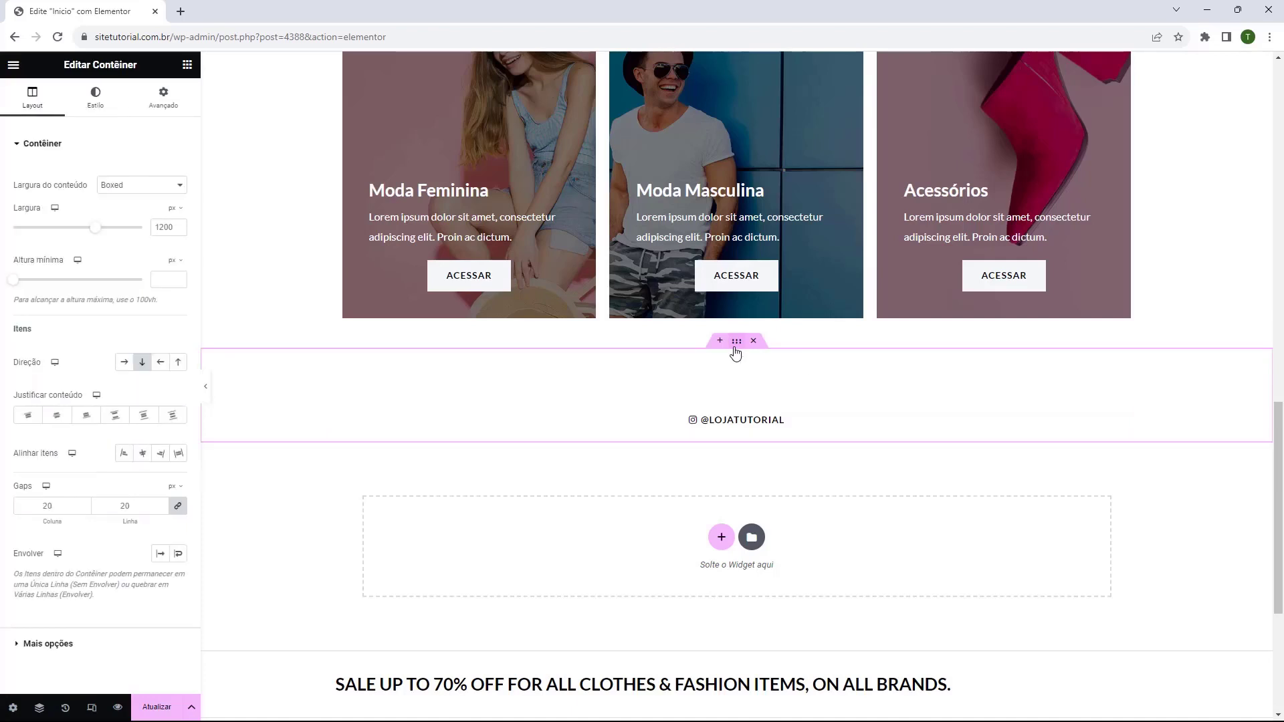
pyautogui.click(90, 118)
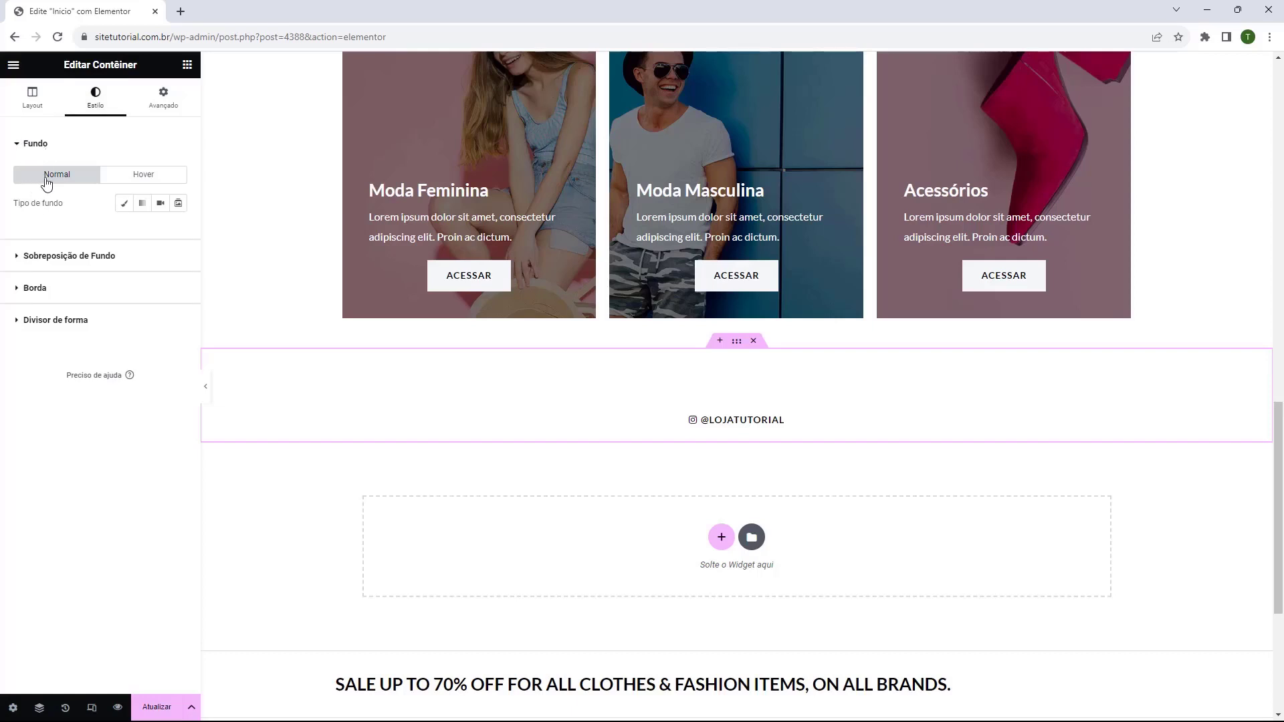
pyautogui.click(124, 213)
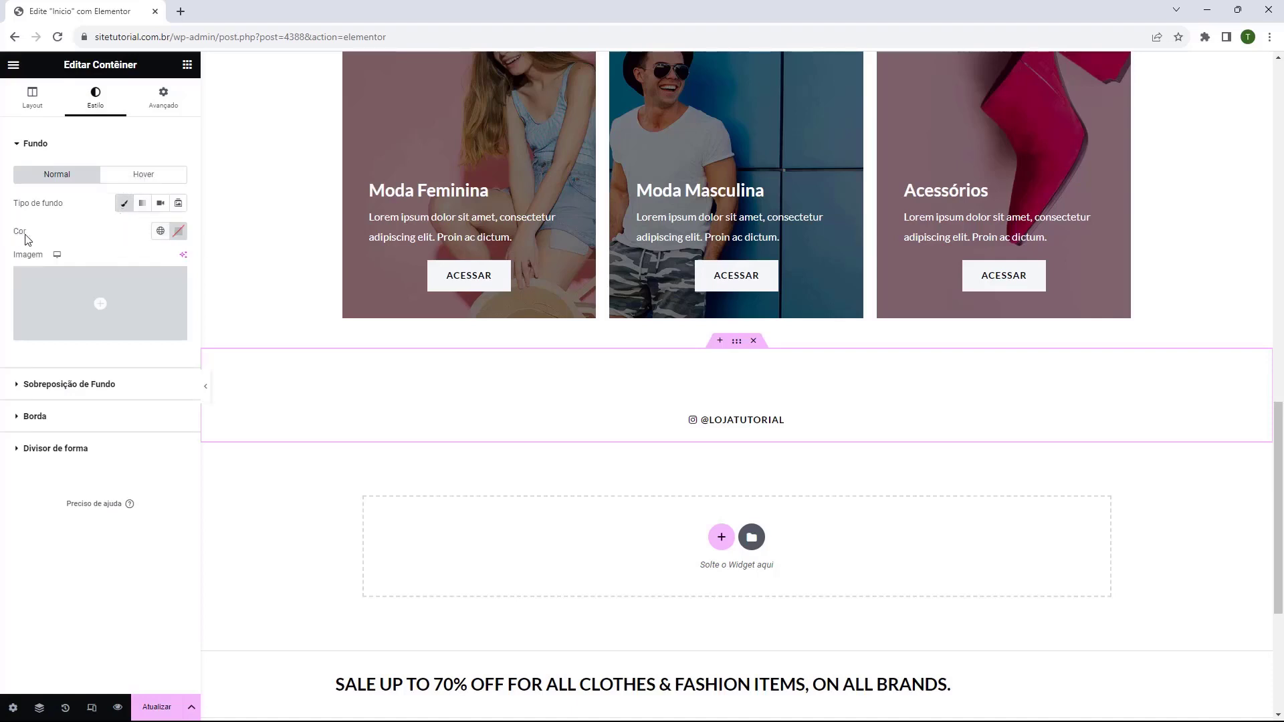
pyautogui.click(177, 231)
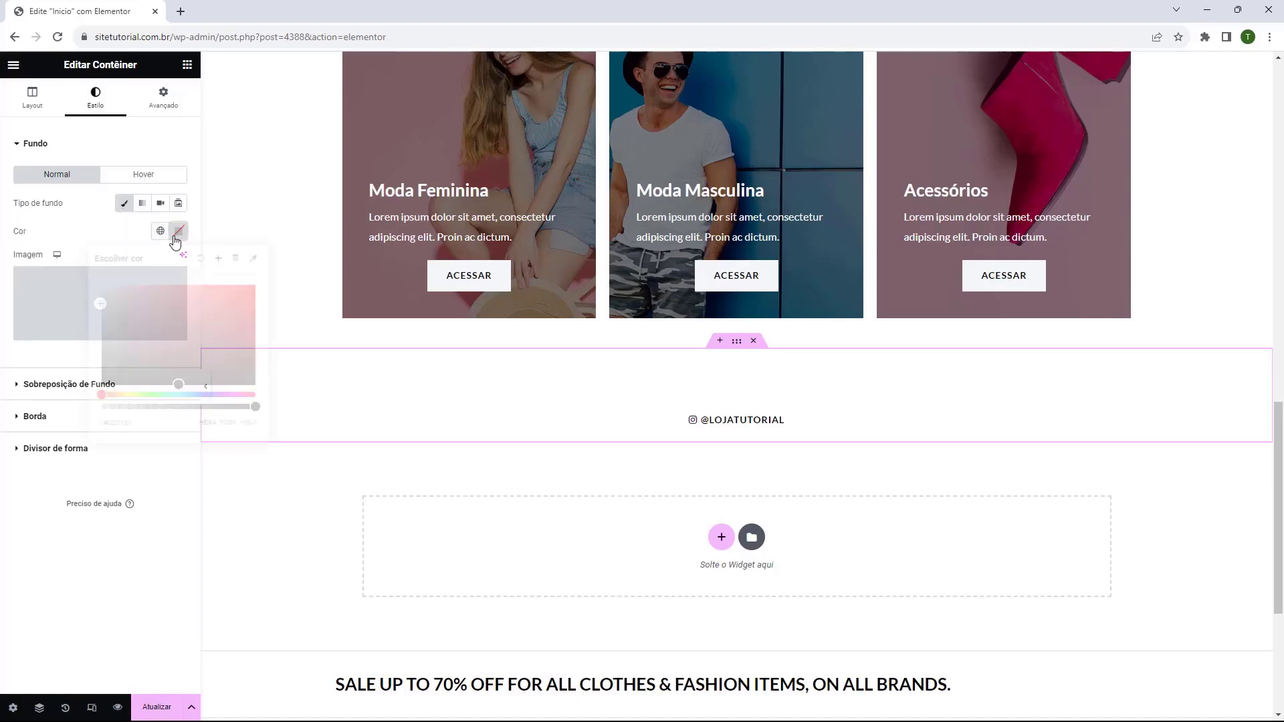
pyautogui.moveTo(179, 350); pyautogui.dragTo(212, 313)
pyautogui.moveTo(205, 395); pyautogui.dragTo(201, 395)
pyautogui.moveTo(208, 348); pyautogui.dragTo(238, 335)
pyautogui.tripleClick(121, 422)
pyautogui.write('#0084D6')
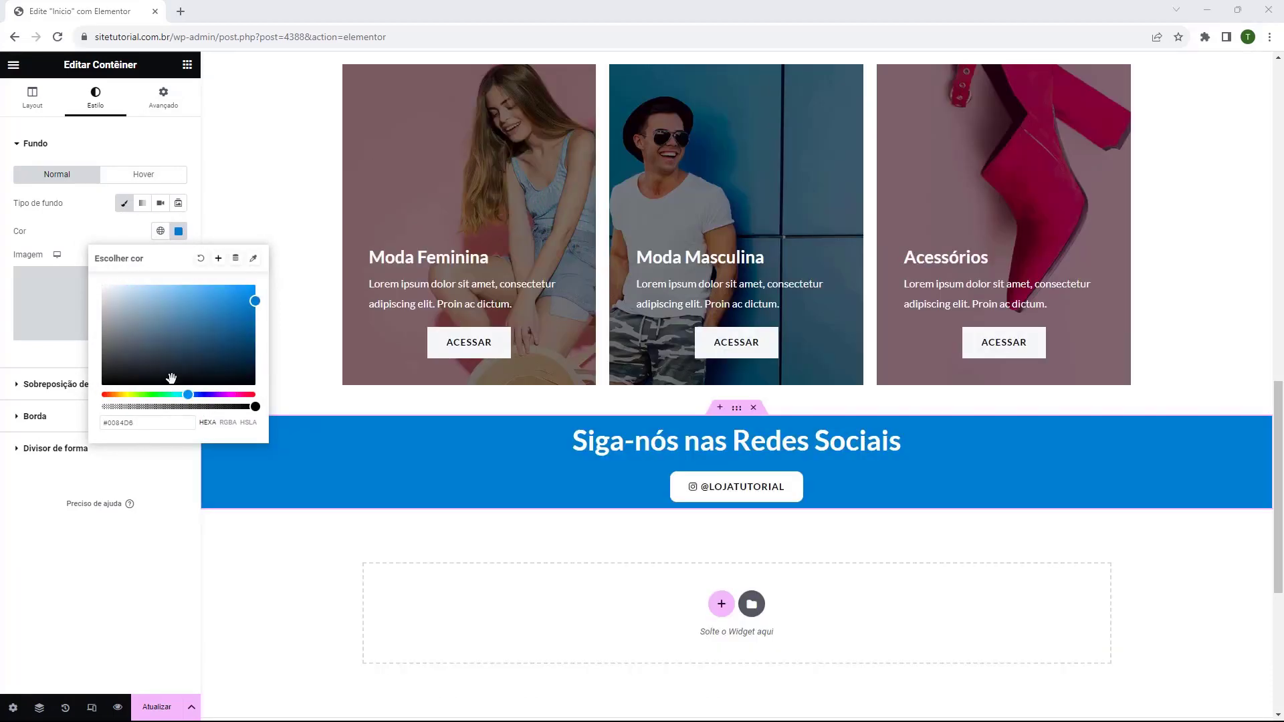
pyautogui.click(736, 408)
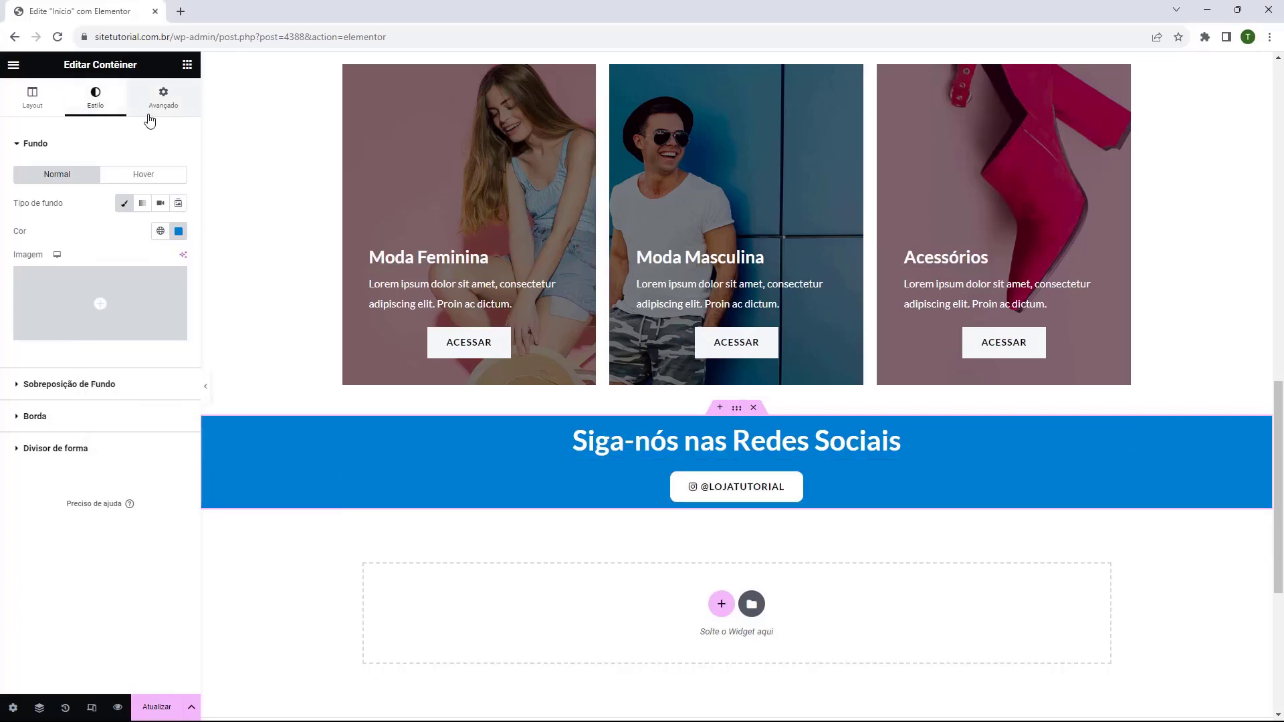
# - Set the blue social media container's padding to 25 px above and below and 0 on both sides
pyautogui.click(150, 114)
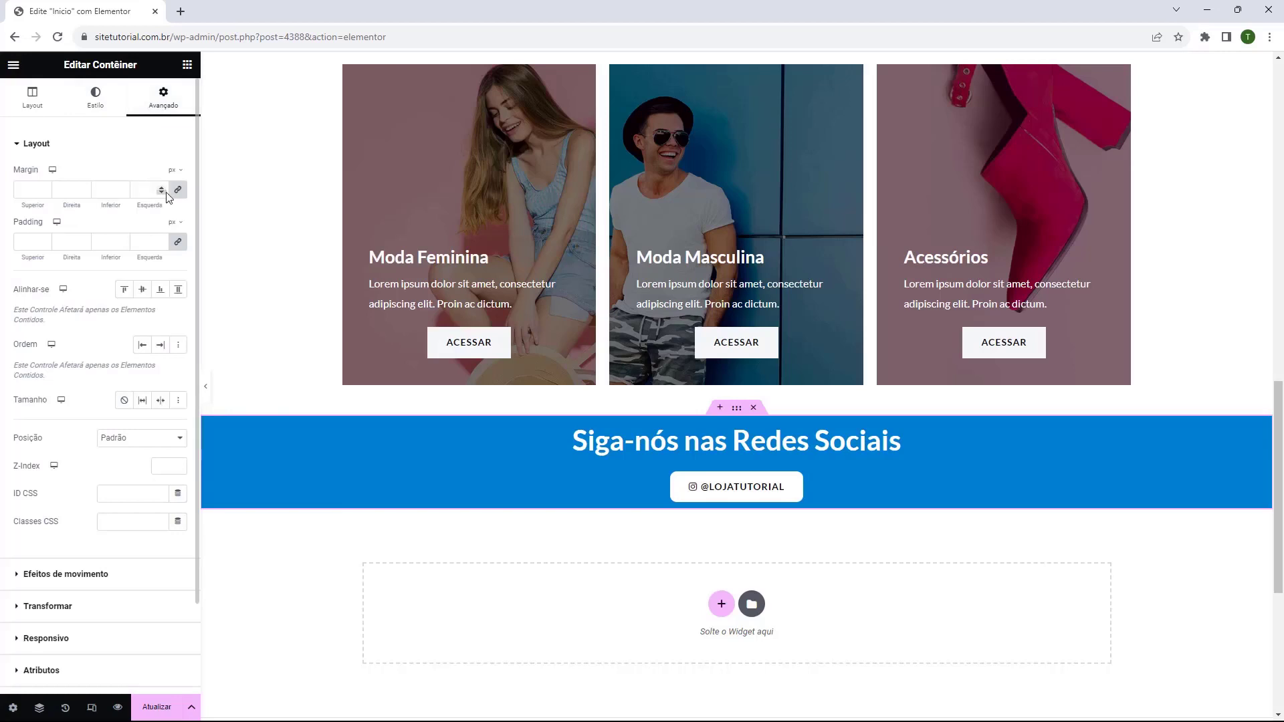
pyautogui.click(159, 240)
pyautogui.write('0')
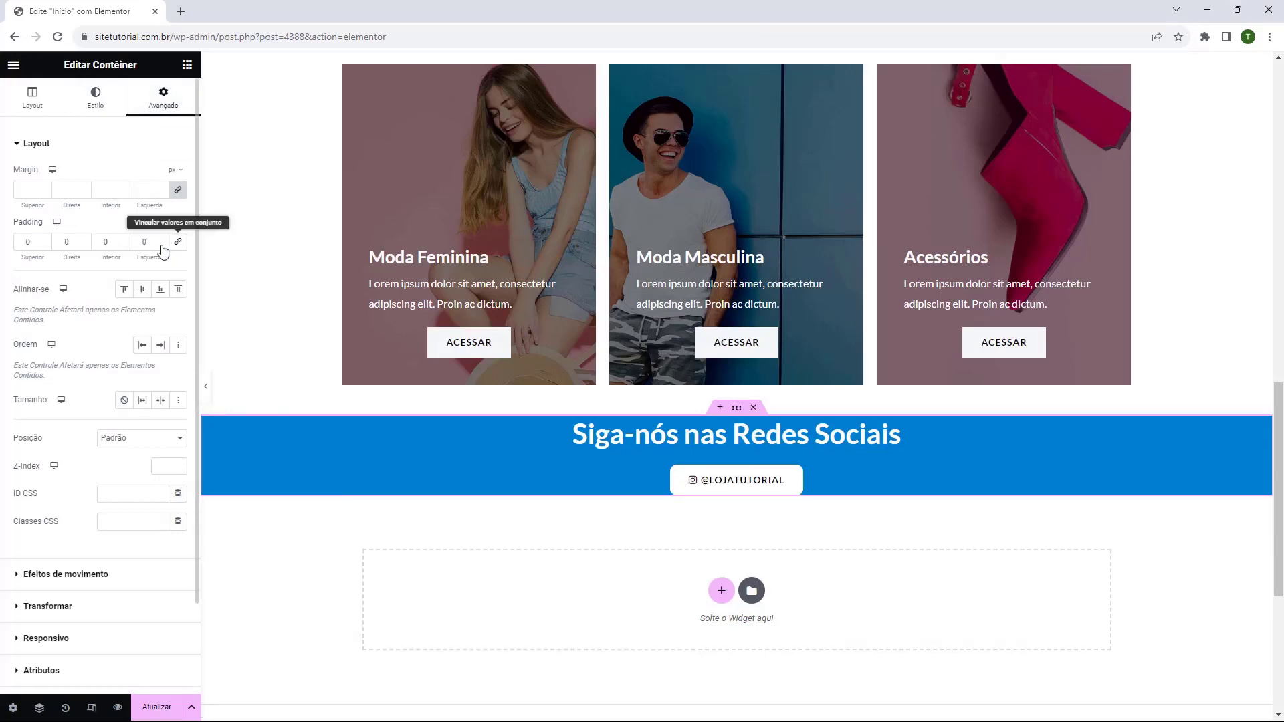
pyautogui.click(44, 240)
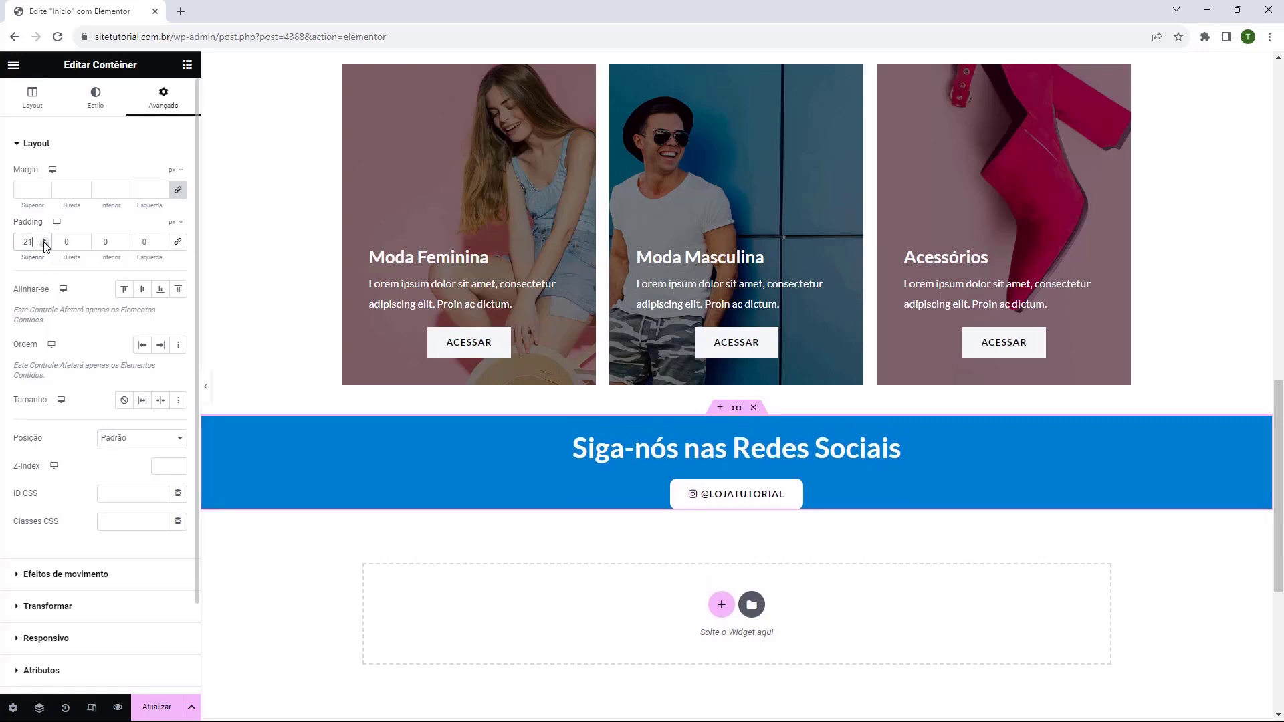
pyautogui.click(44, 240)
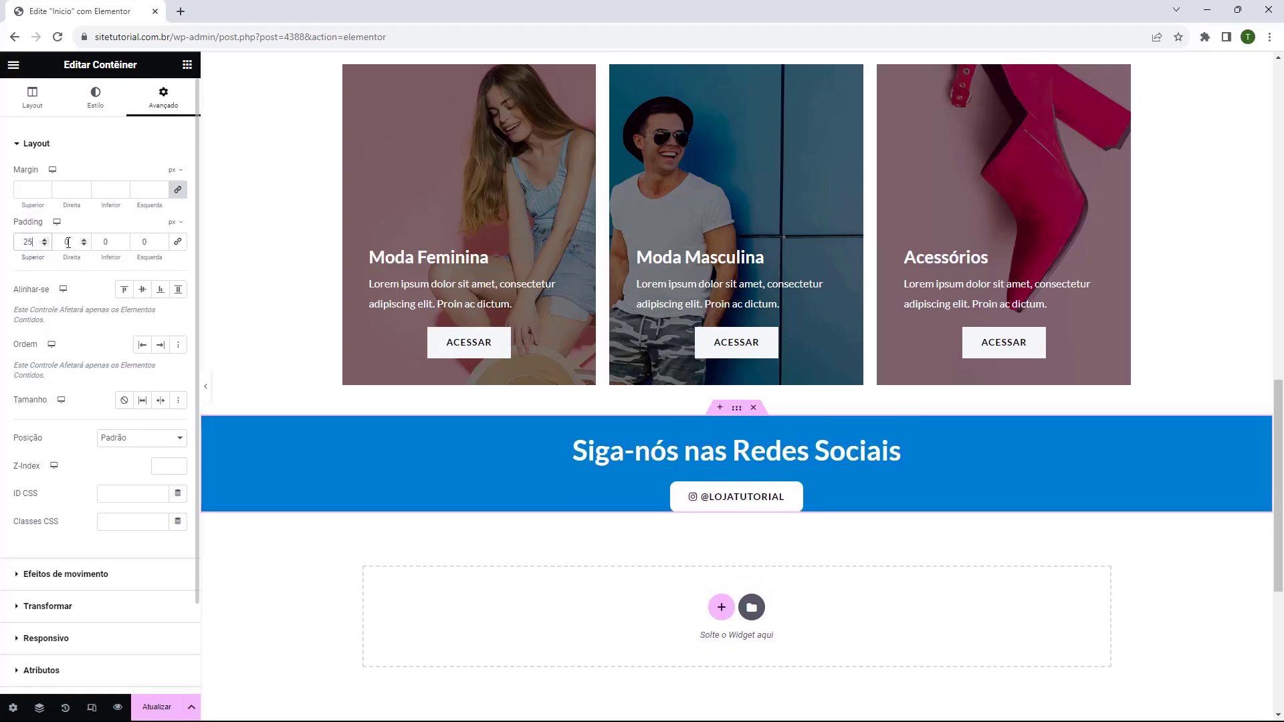
pyautogui.click(123, 240)
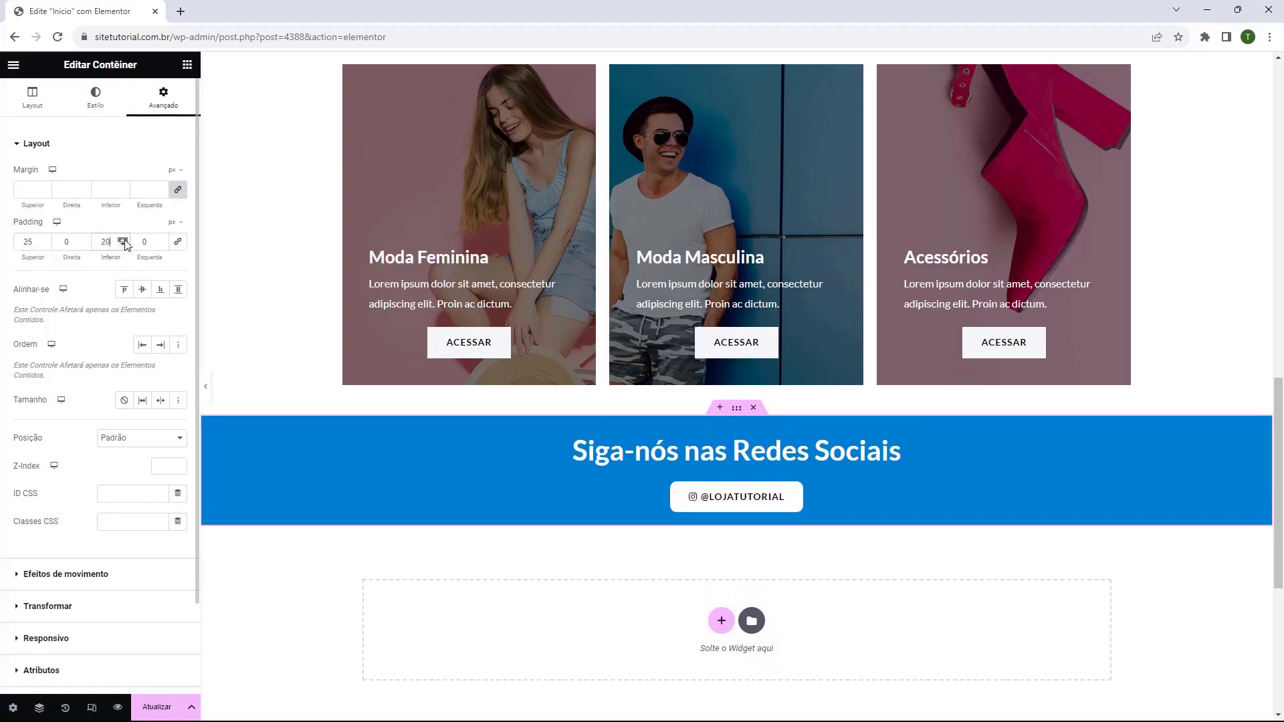
pyautogui.click(124, 240)
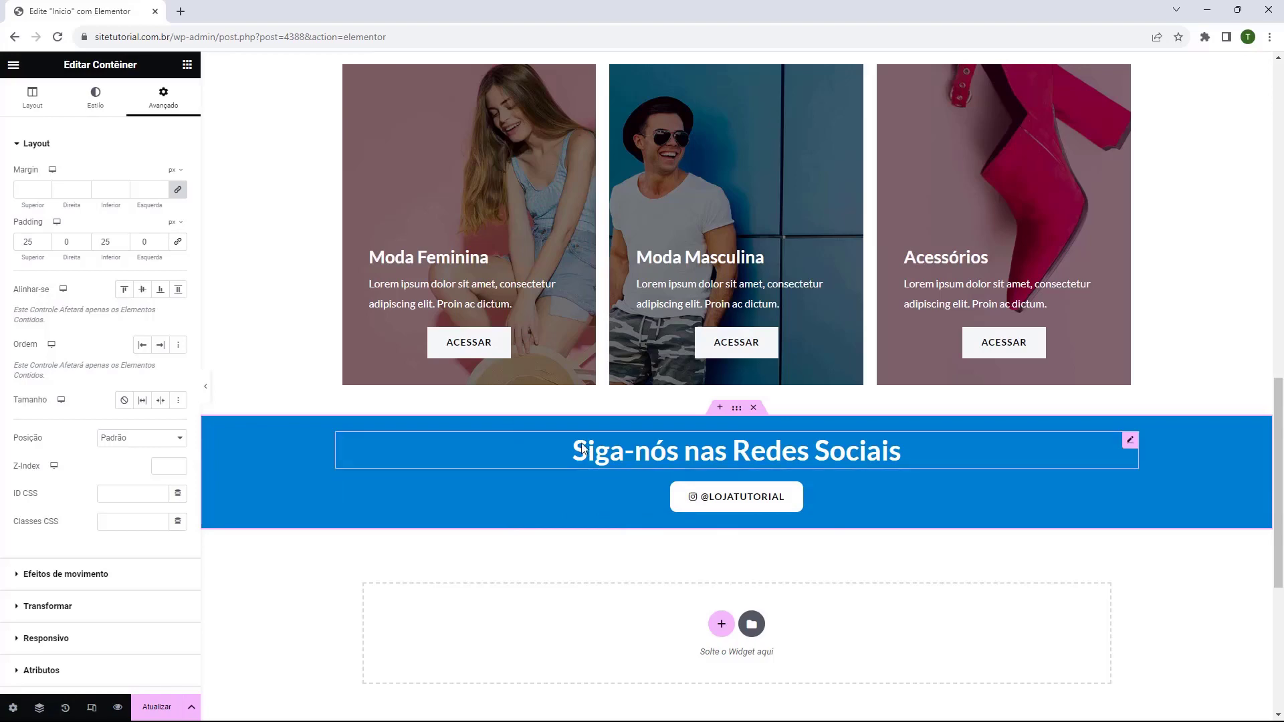
# - Review the edited home page from the hero banner through the benefits, products and category cards to the footer, returning to the widget list
pyautogui.scroll(15, 605, 454)
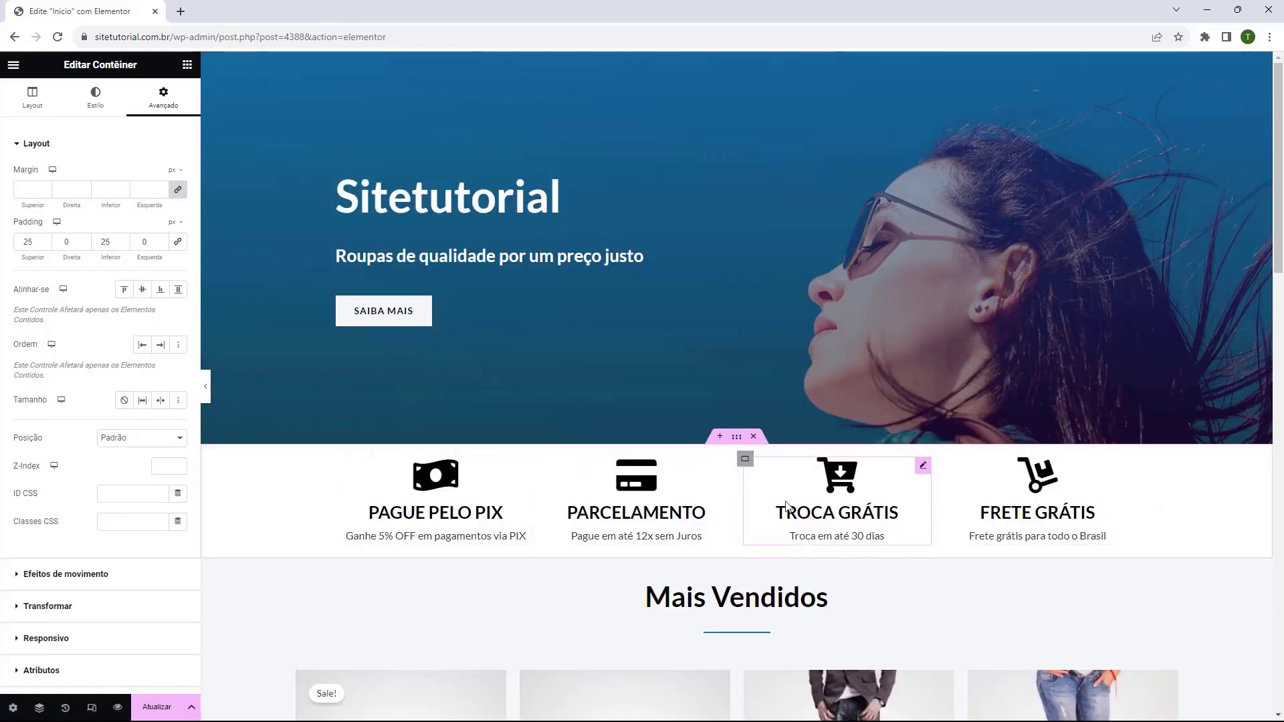
pyautogui.scroll(-1, 523, 502)
pyautogui.scroll(-6, 535, 401)
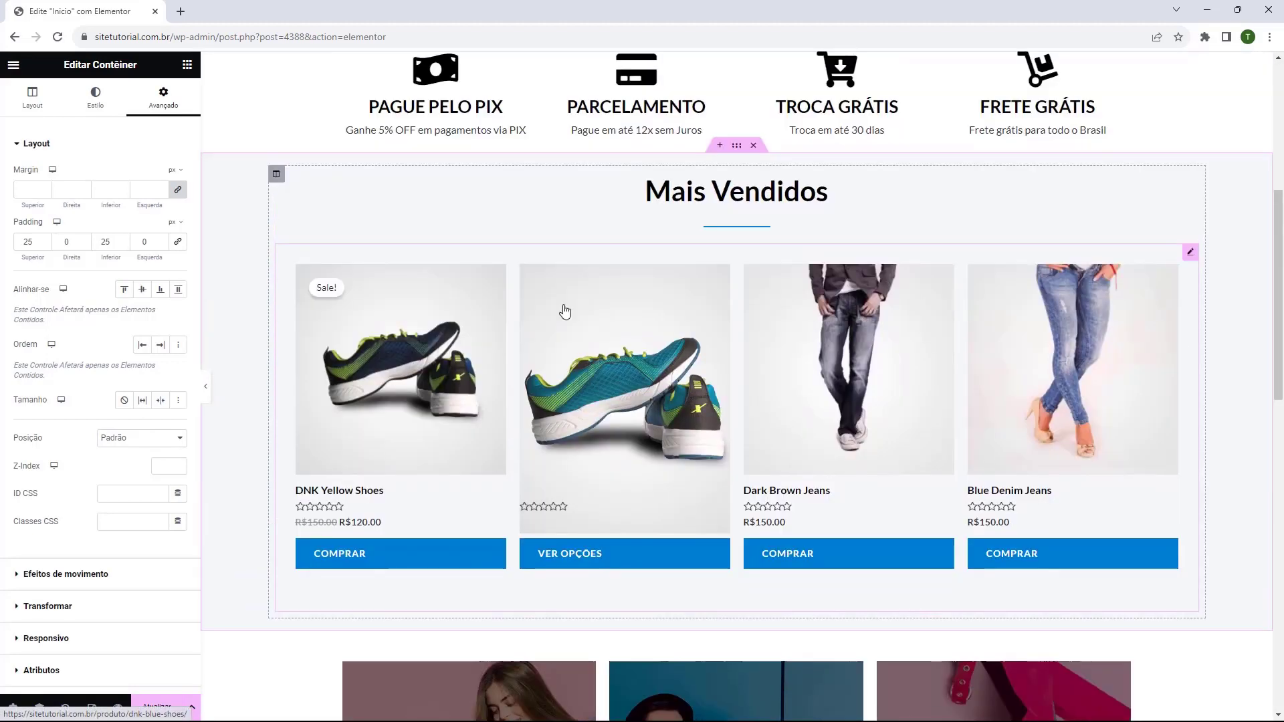
pyautogui.scroll(-7, 671, 299)
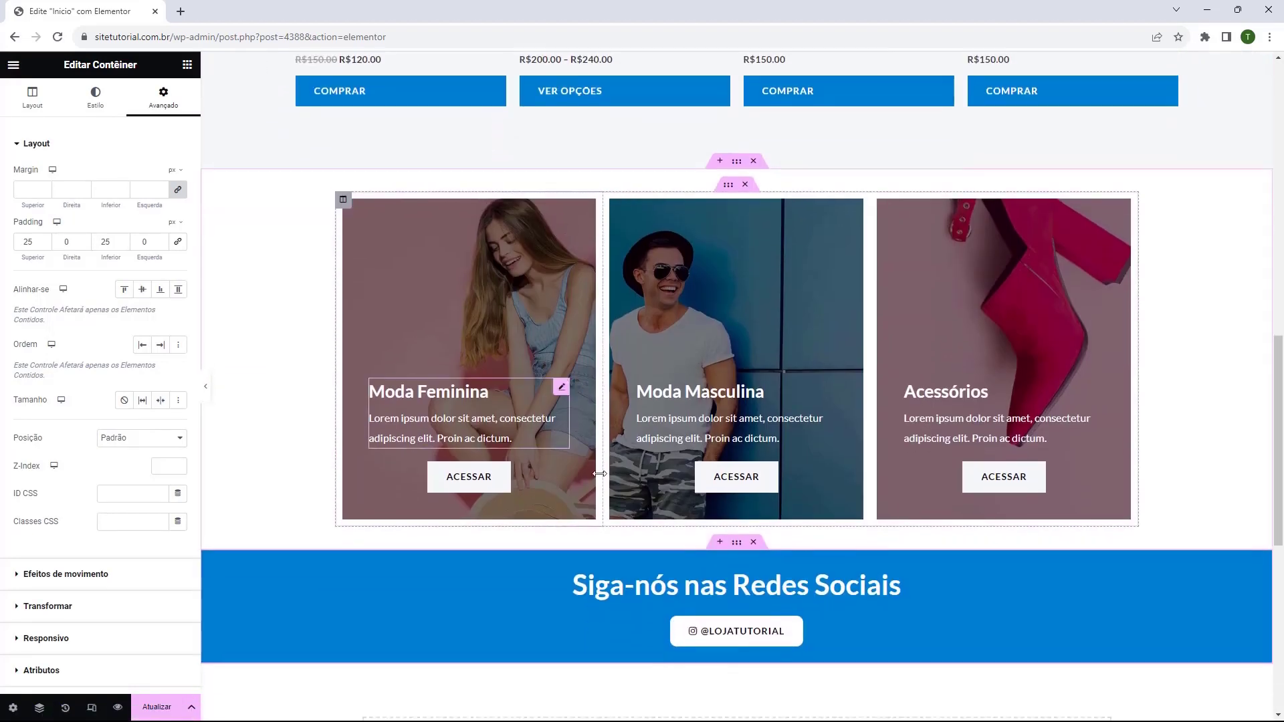
pyautogui.scroll(-3, 458, 410)
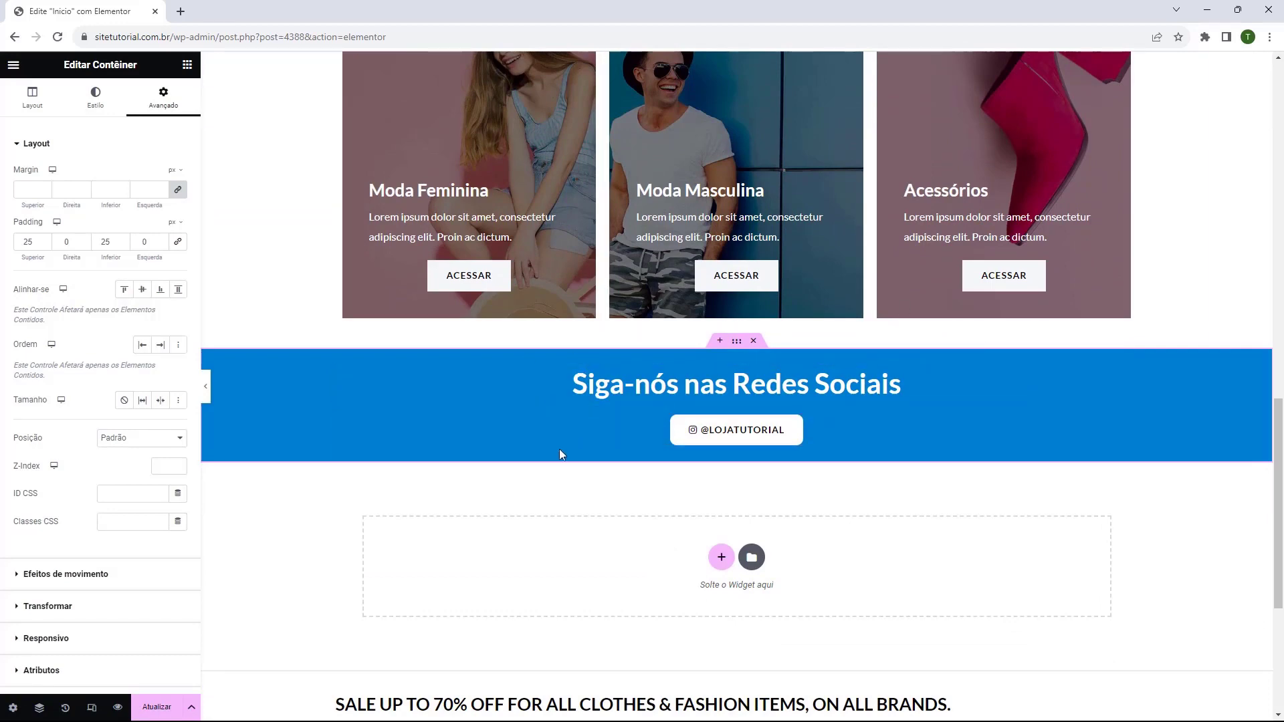
pyautogui.scroll(11, 439, 439)
pyautogui.scroll(5, 435, 446)
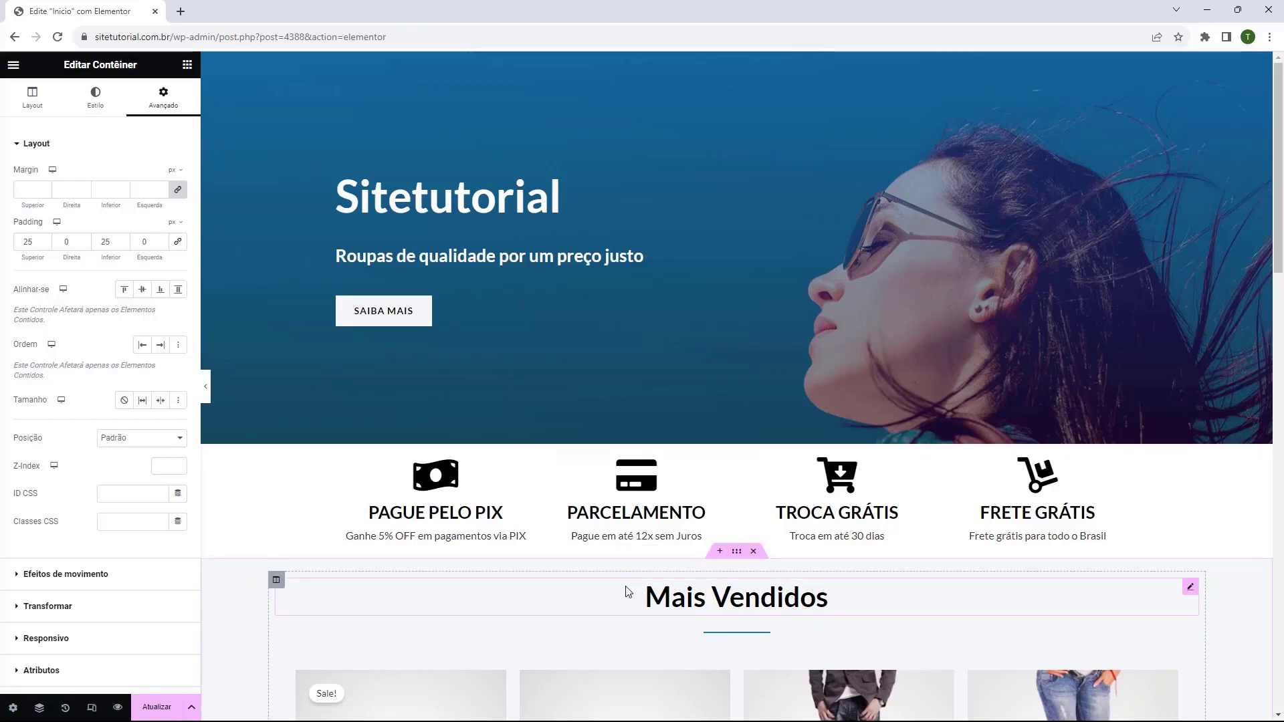
pyautogui.click(188, 64)
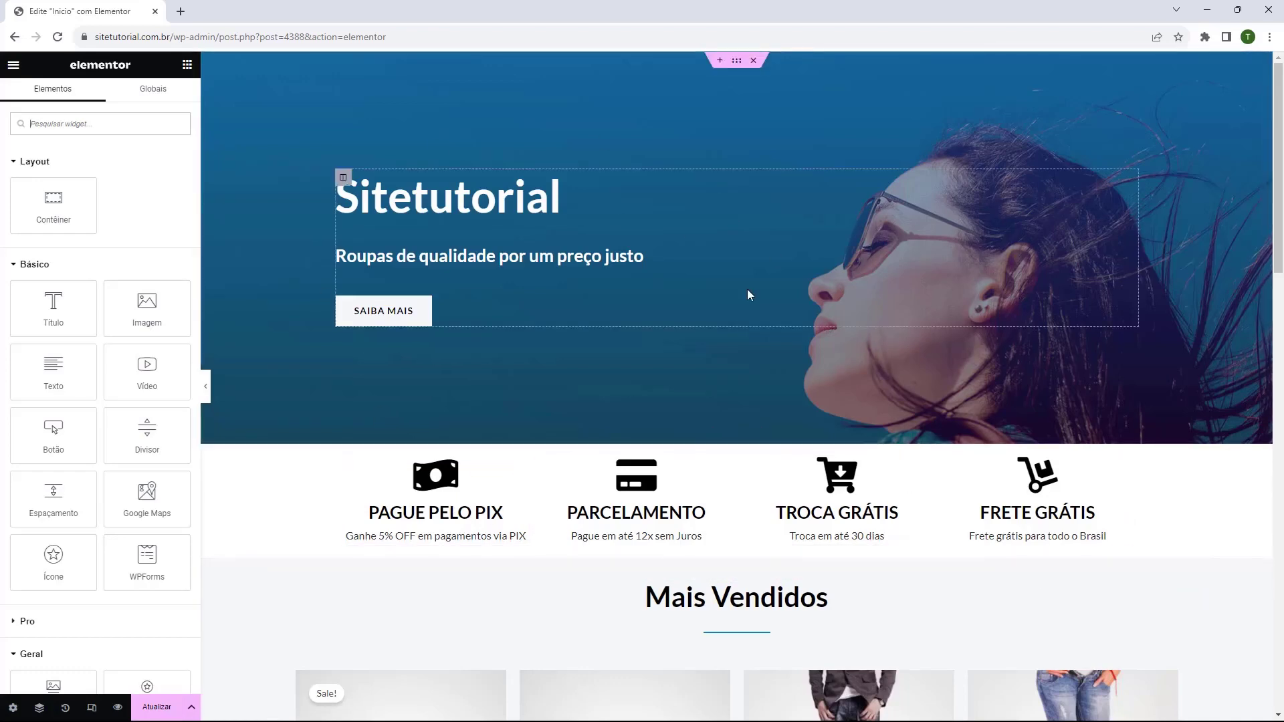
pyautogui.scroll(-5, 578, 311)
pyautogui.scroll(-10, 580, 321)
pyautogui.scroll(-5, 587, 340)
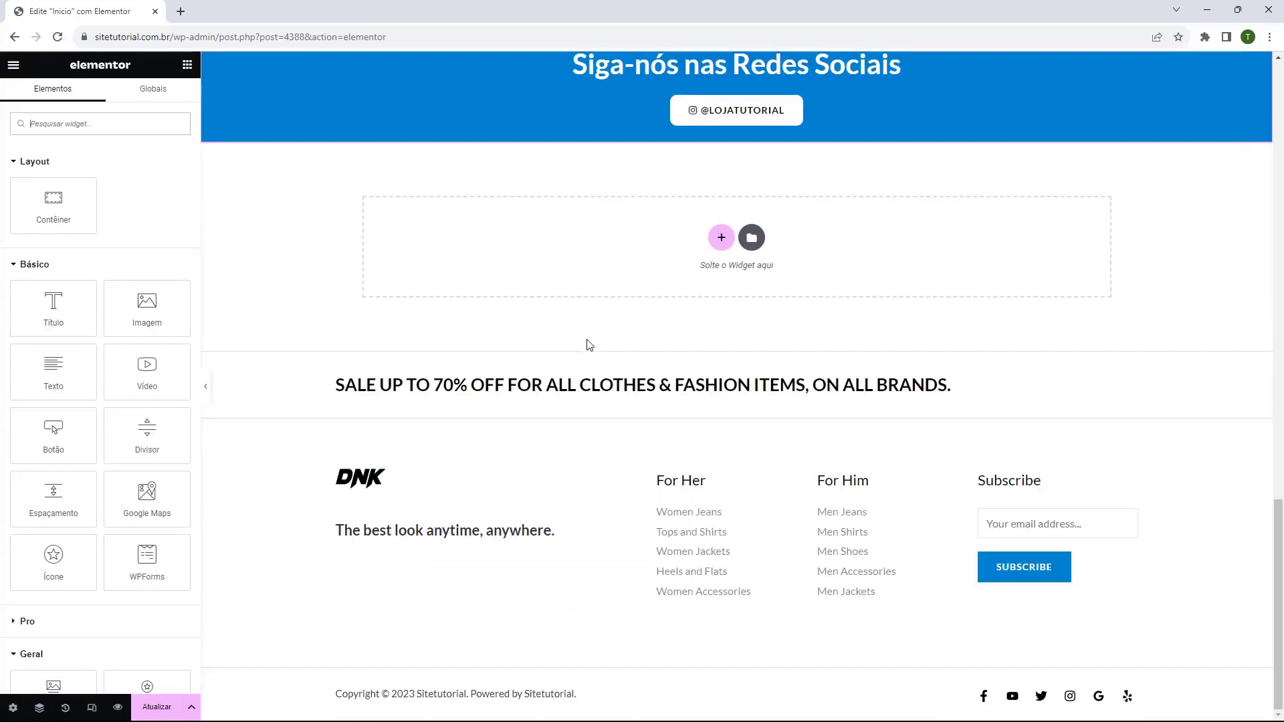
pyautogui.scroll(8, 587, 342)
pyautogui.scroll(13, 588, 344)
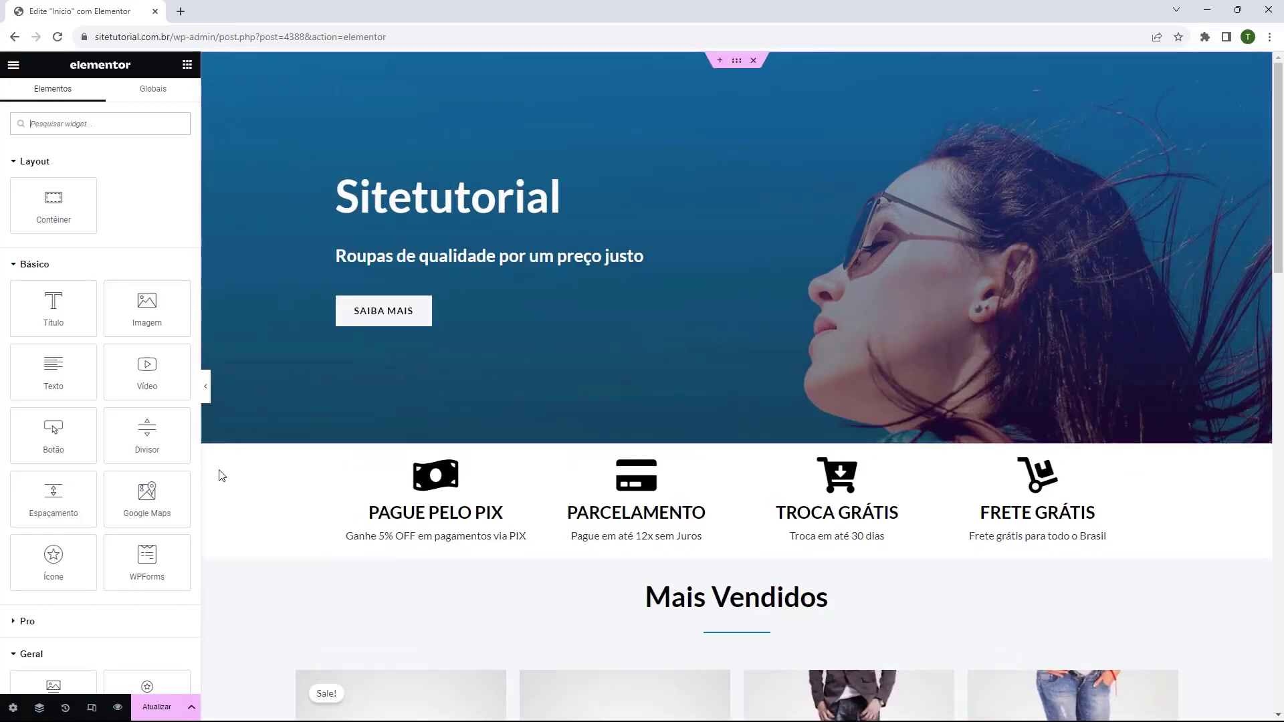
# - Update the page and check the live home page from the hero banner down to the footer
pyautogui.click(153, 710)
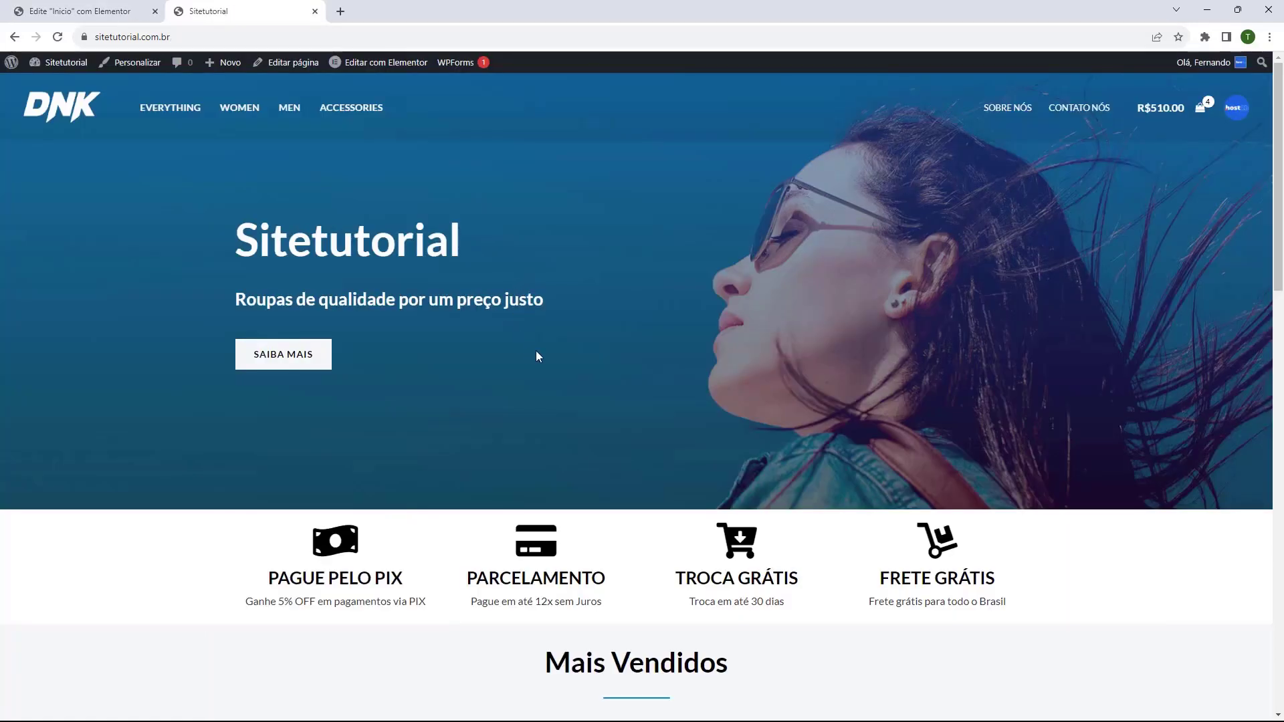
pyautogui.scroll(-12, 542, 266)
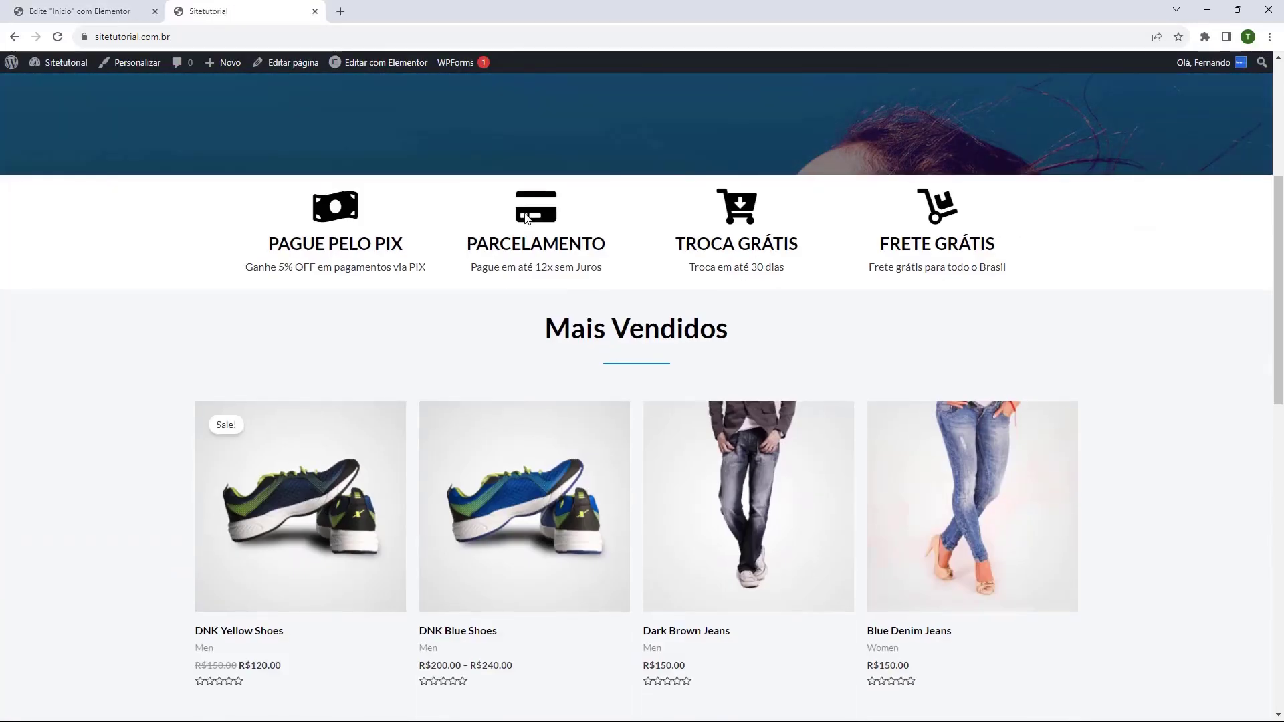
pyautogui.scroll(-7, 632, 243)
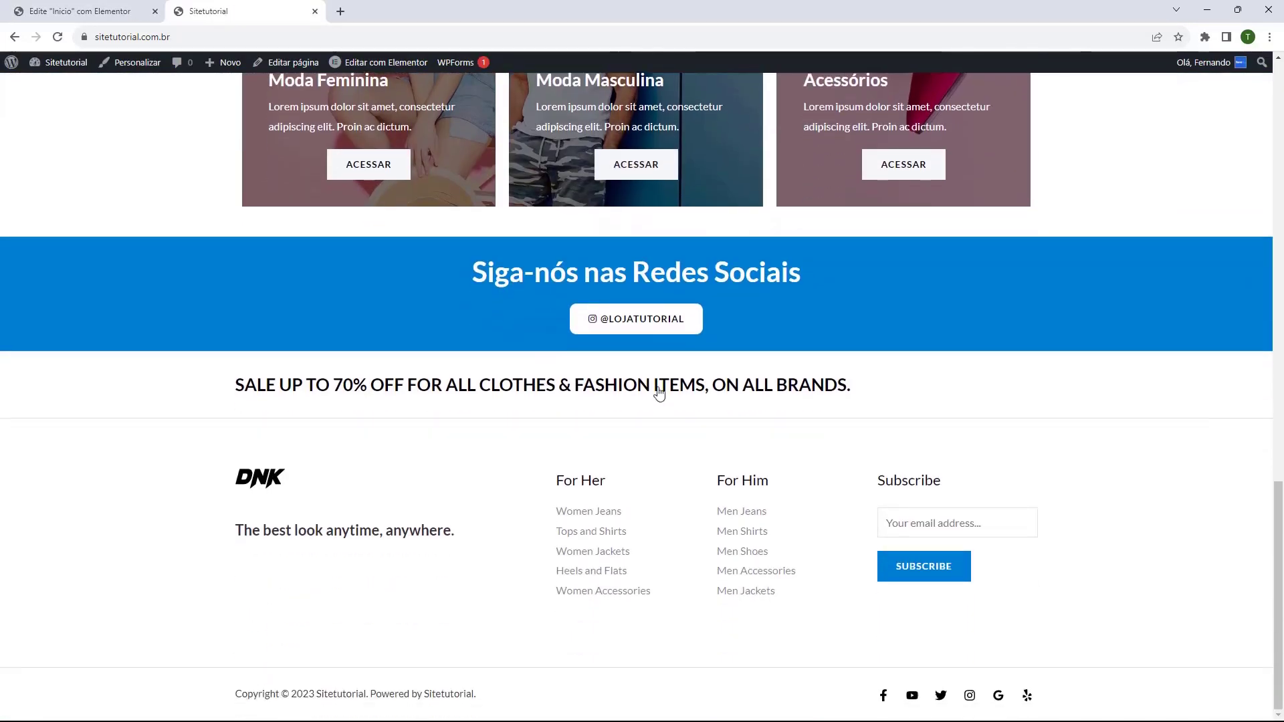
pyautogui.scroll(18, 644, 417)
pyautogui.scroll(1, 615, 438)
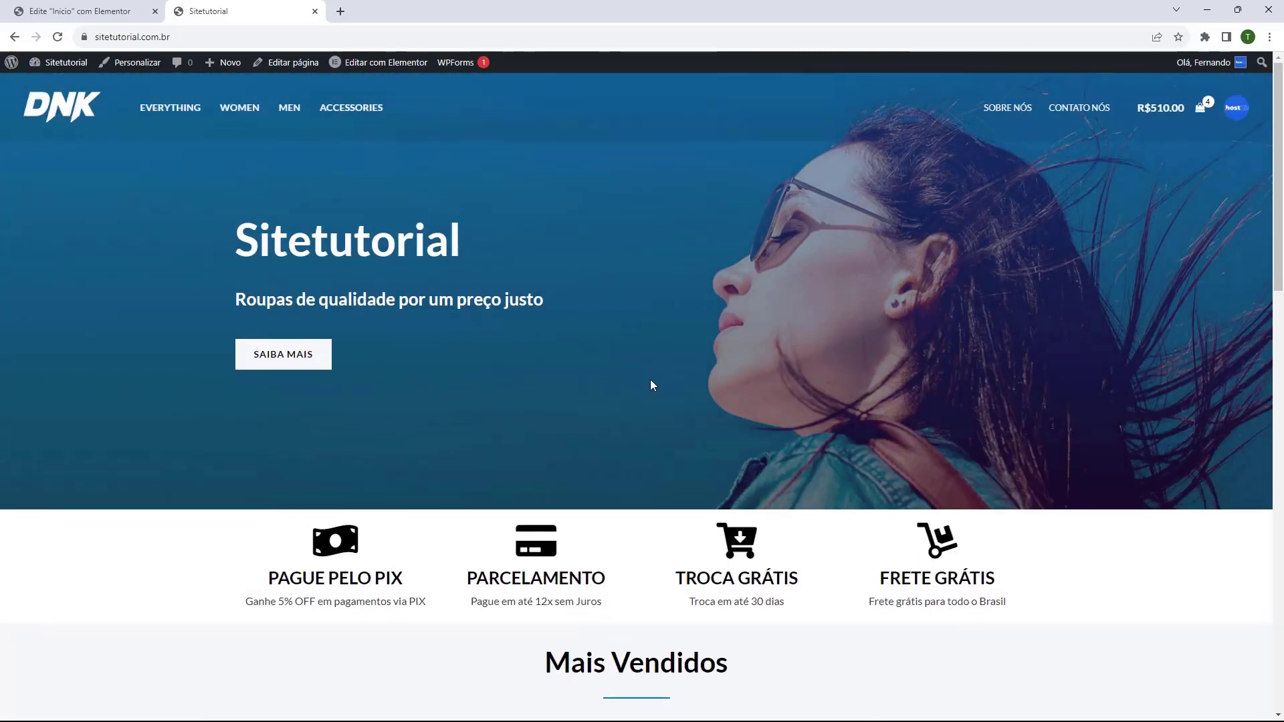